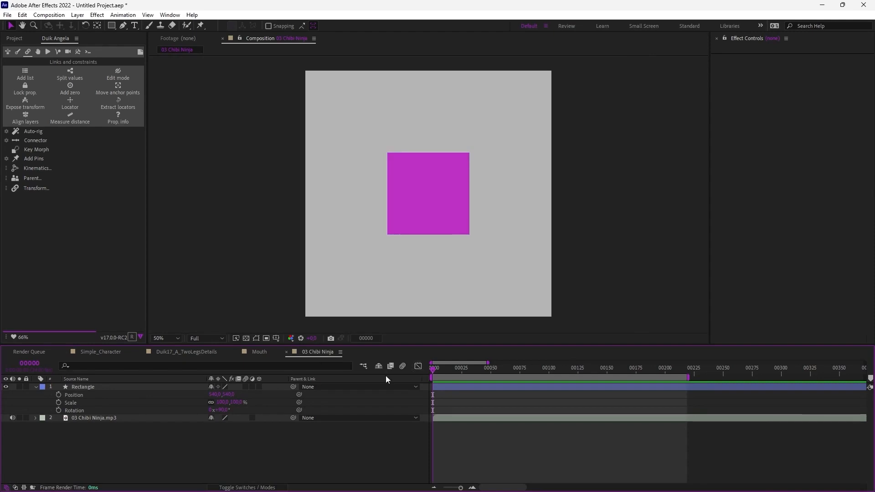
Keyframe the Rectangle's Position, Scale and Rotation at frame 0 and animate its position along a curve from lower left to upper right by frame 25
{"action": "left_click_drag", "start_coordinate": [58, 395], "coordinate": [64, 406]}
{"action": "mouse_move", "coordinate": [465, 214]}
{"action": "left_mouse_down"}
{"action": "mouse_move", "coordinate": [402, 248]}
{"action": "mouse_move", "coordinate": [403, 267]}
{"action": "mouse_move", "coordinate": [463, 172]}
{"action": "mouse_move", "coordinate": [488, 156]}
{"action": "left_mouse_up"}
{"action": "left_click", "coordinate": [461, 369]}
At frame 25, set the Rectangle's rotation to 180° and its scale to 130%
{"action": "left_click", "coordinate": [224, 410]}
{"action": "type", "text": "180"}
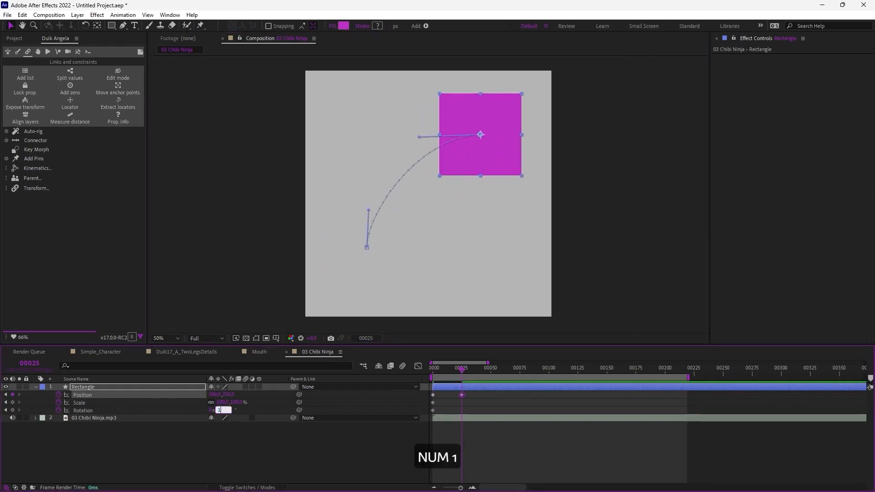
{"action": "key", "text": "Return"}
{"action": "left_click", "coordinate": [236, 402]}
{"action": "type", "text": "130"}
{"action": "key", "text": "Return"}
Check the Rectangle's rotation at frame 0 and scrub its animation between frames 0 and 25
{"action": "left_click_drag", "start_coordinate": [446, 375], "coordinate": [418, 374]}
{"action": "left_click", "coordinate": [223, 410]}
{"action": "key", "text": "Return"}
{"action": "left_click", "coordinate": [277, 441]}
{"action": "left_click_drag", "start_coordinate": [472, 393], "coordinate": [424, 413]}
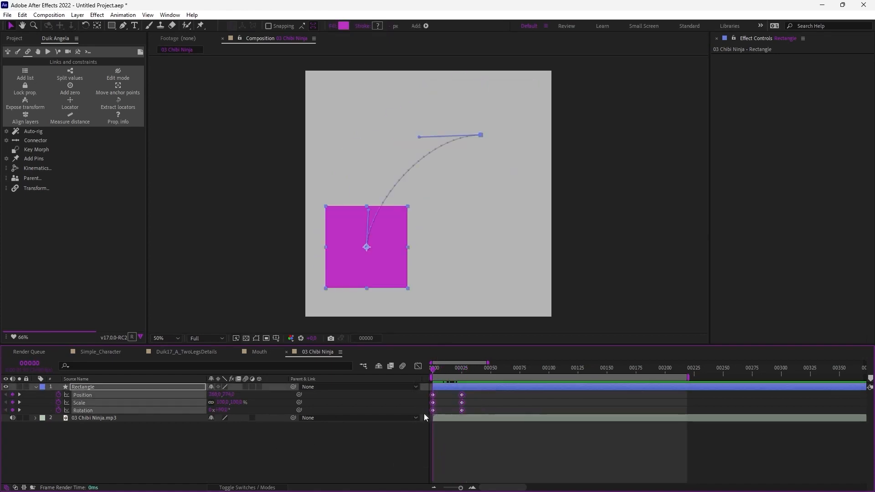
{"action": "left_click_drag", "start_coordinate": [436, 367], "coordinate": [462, 392]}
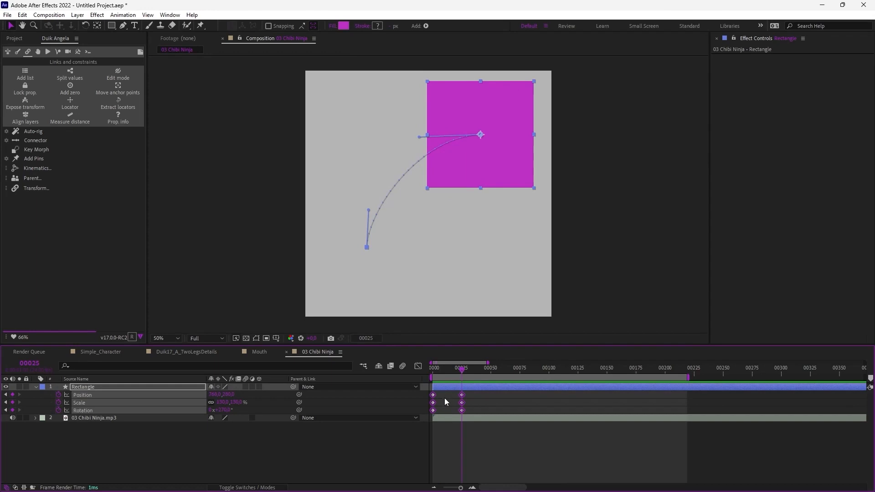
{"action": "left_click_drag", "start_coordinate": [458, 372], "coordinate": [433, 377]}
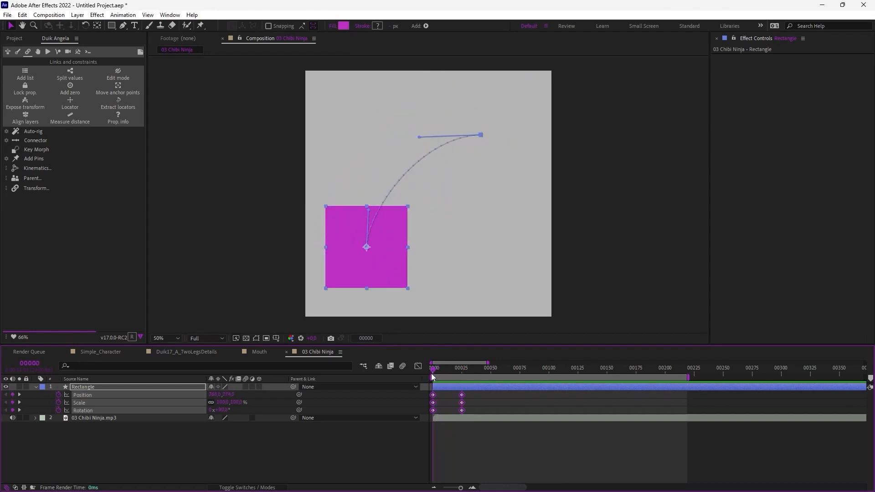
Link all the Rectangle's Position, Scale and Rotation keyframes to a Duik Connector and test the animation
{"action": "left_click_drag", "start_coordinate": [480, 393], "coordinate": [411, 423]}
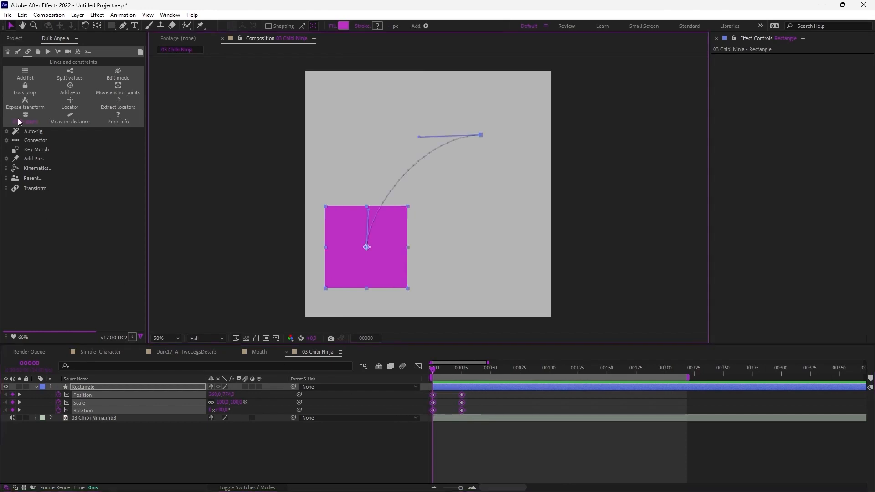
{"action": "left_click", "coordinate": [36, 140]}
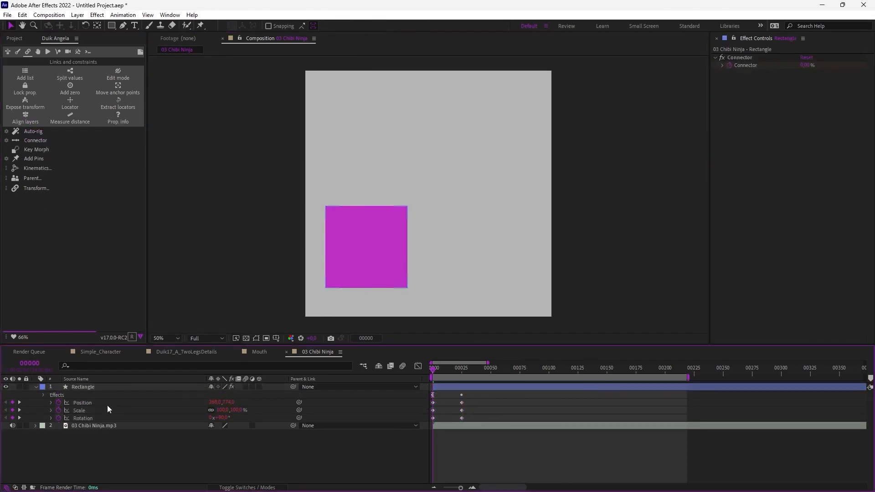
{"action": "left_click", "coordinate": [112, 389]}
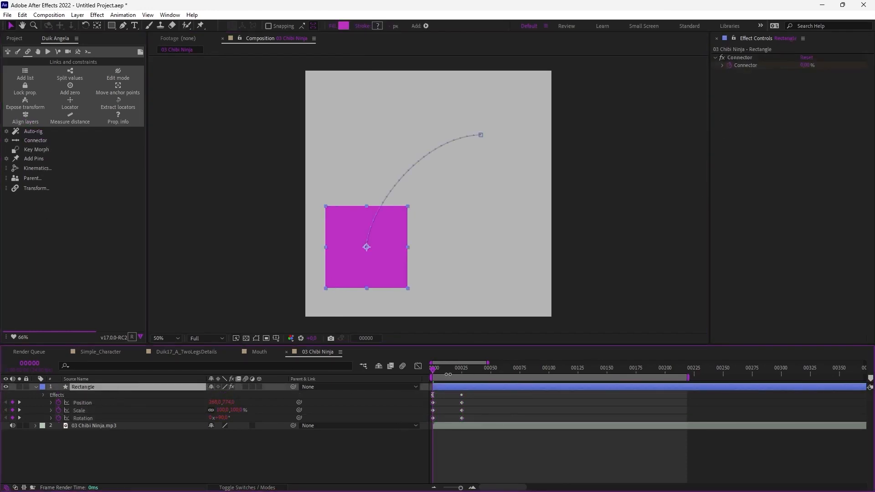
{"action": "mouse_move", "coordinate": [448, 374]}
{"action": "left_mouse_down"}
{"action": "mouse_move", "coordinate": [461, 370]}
{"action": "mouse_move", "coordinate": [432, 371]}
{"action": "left_mouse_up"}
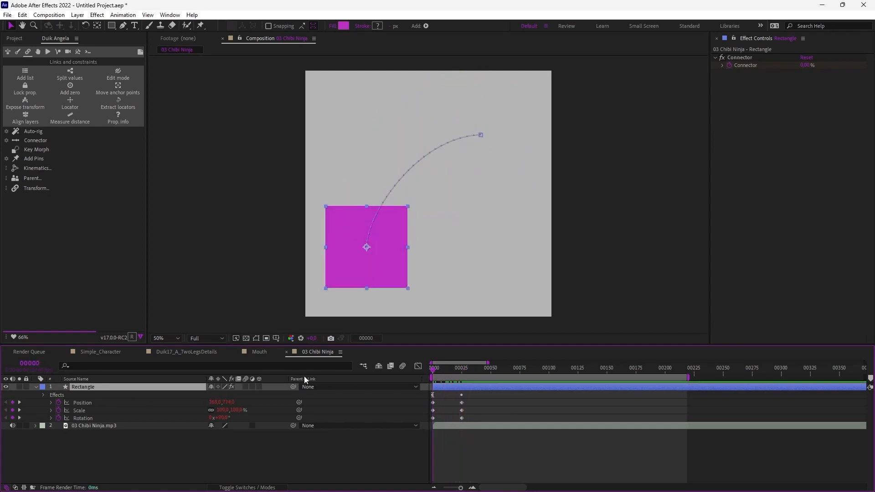
Reveal the Connector property of the Rectangle's effect and shift its keyframes to about frames 29 and 69
{"action": "left_click", "coordinate": [44, 394]}
{"action": "left_click", "coordinate": [51, 401]}
{"action": "left_click", "coordinate": [80, 402]}
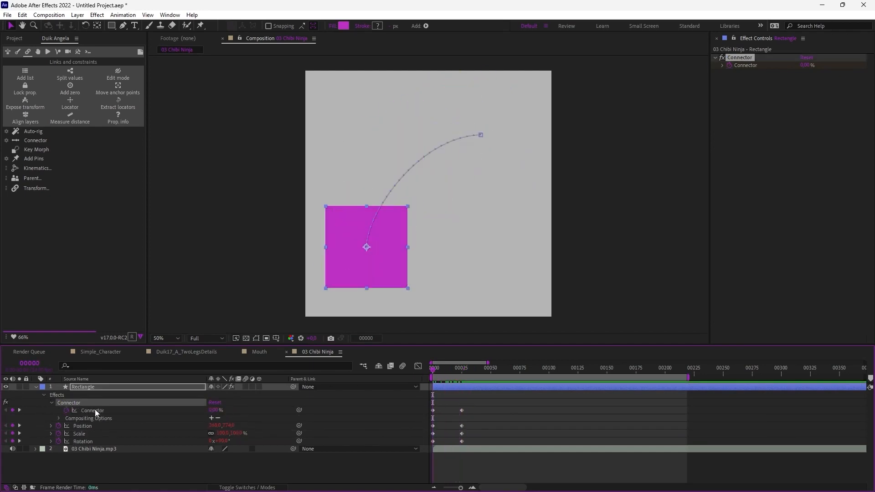
{"action": "left_click", "coordinate": [99, 410]}
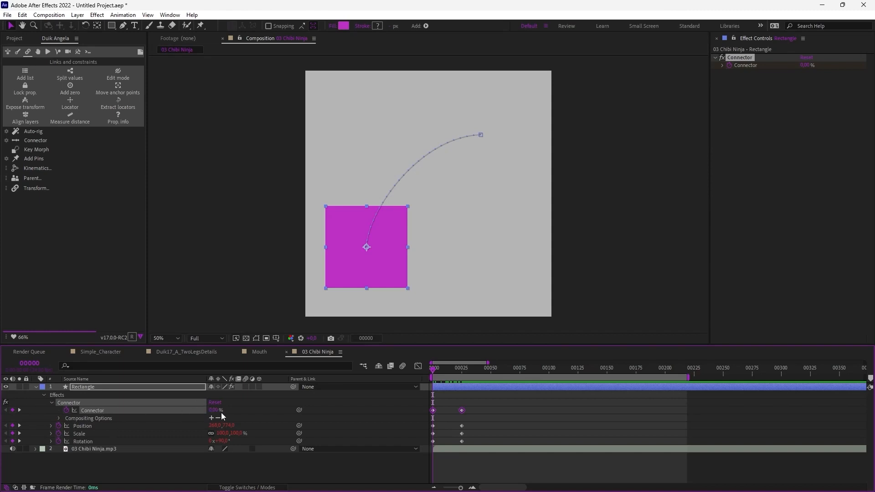
{"action": "left_click_drag", "start_coordinate": [433, 371], "coordinate": [458, 371]}
{"action": "left_click_drag", "start_coordinate": [486, 402], "coordinate": [466, 411]}
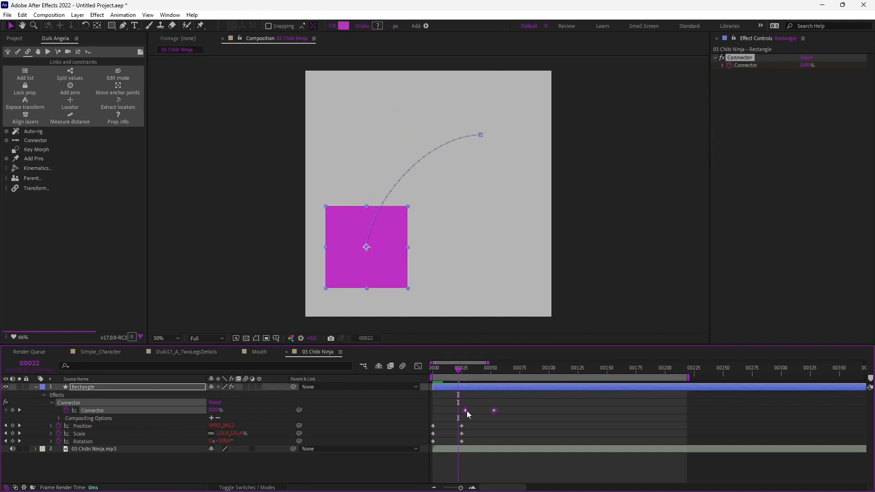
{"action": "left_click_drag", "start_coordinate": [457, 367], "coordinate": [487, 378]}
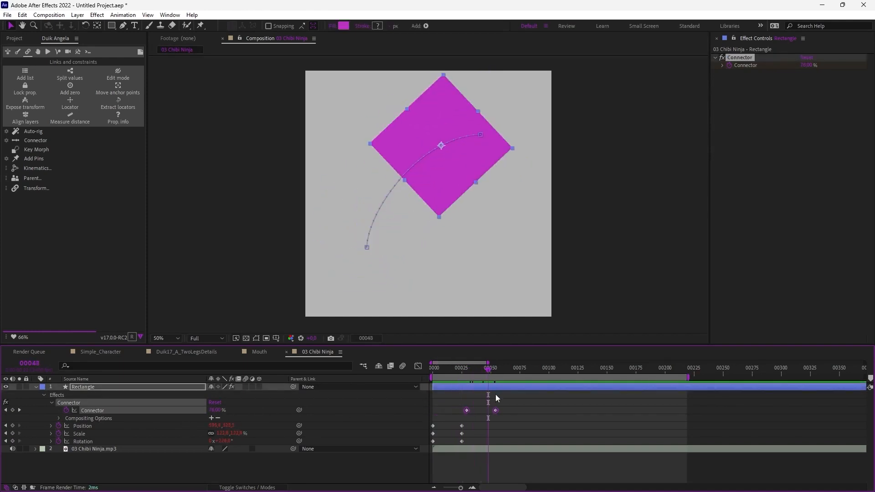
{"action": "left_click_drag", "start_coordinate": [496, 410], "coordinate": [513, 410]}
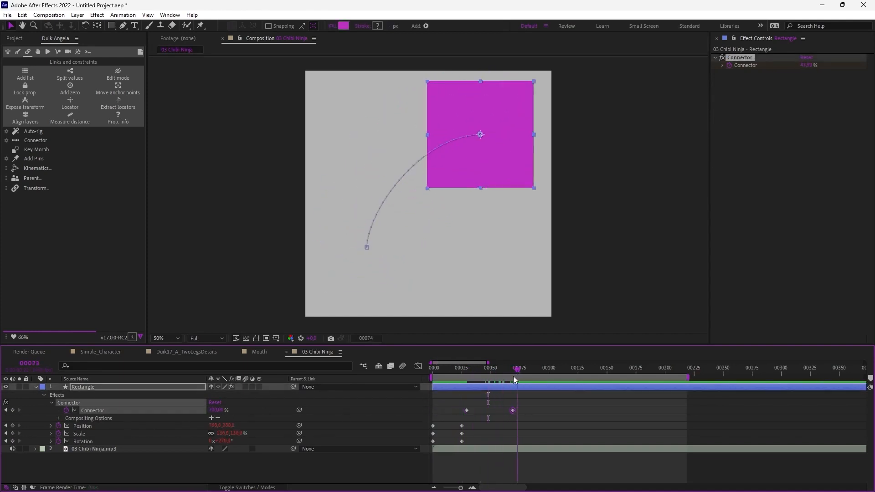
Apply Easy Ease to both Connector keyframes, check the curve in the Graph Editor and preview the animation
{"action": "key", "text": "F9"}
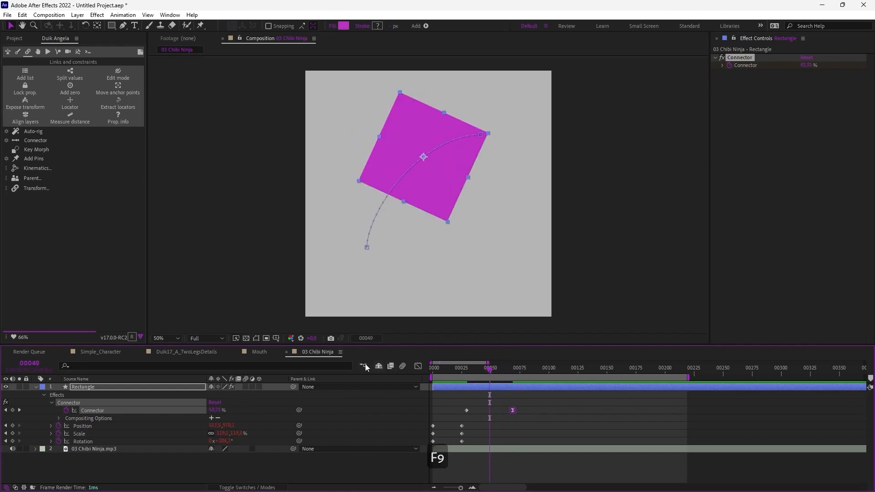
{"action": "left_click", "coordinate": [417, 366]}
{"action": "left_click_drag", "start_coordinate": [497, 390], "coordinate": [448, 371]}
{"action": "left_click", "coordinate": [466, 463]}
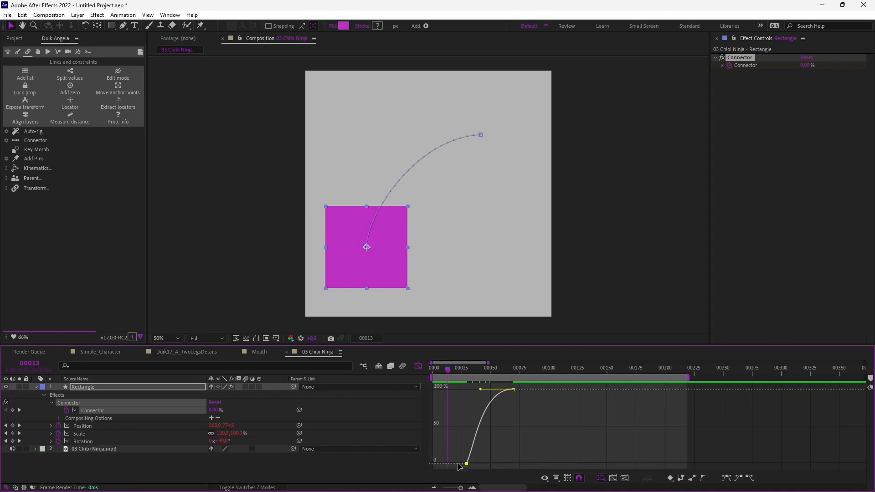
{"action": "key", "text": "F9"}
{"action": "key", "text": "KP_0"}
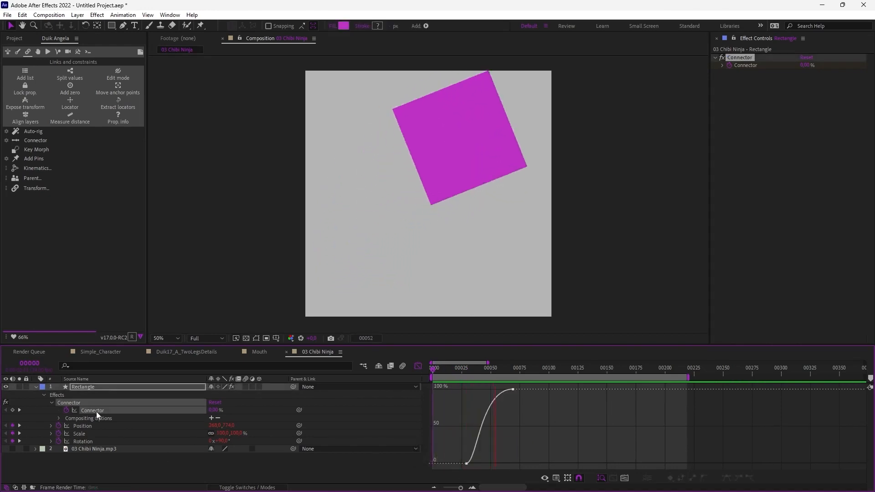
Compress the Connector curve with the transform box so it ends at about frame 53, and preview the faster animation
{"action": "left_click_drag", "start_coordinate": [526, 392], "coordinate": [453, 468]}
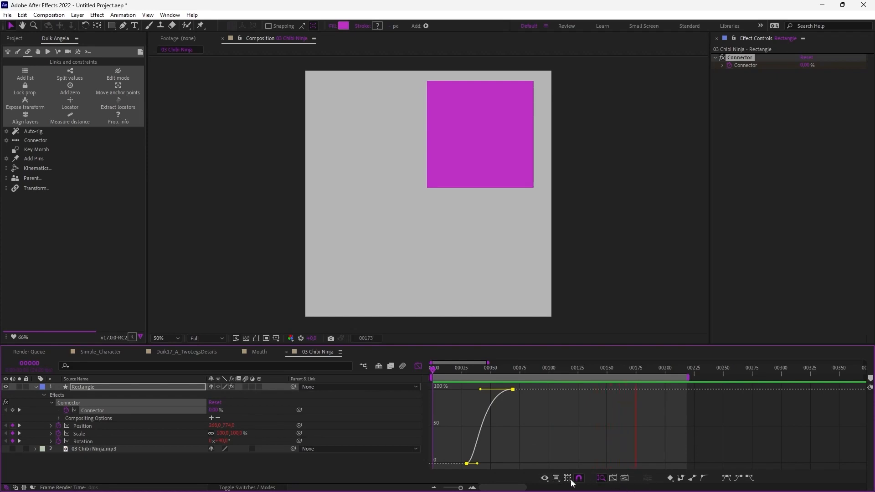
{"action": "left_click", "coordinate": [567, 478]}
{"action": "left_click_drag", "start_coordinate": [512, 427], "coordinate": [493, 428]}
{"action": "left_click", "coordinate": [521, 420]}
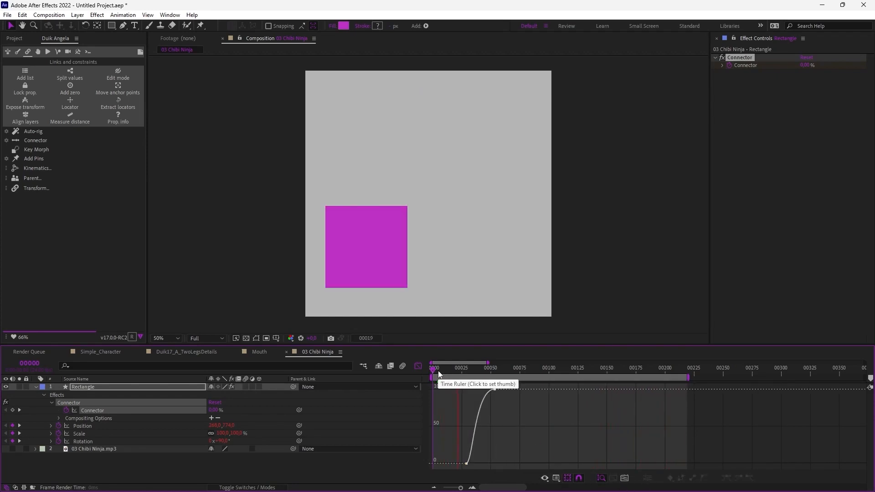
{"action": "key", "text": "space"}
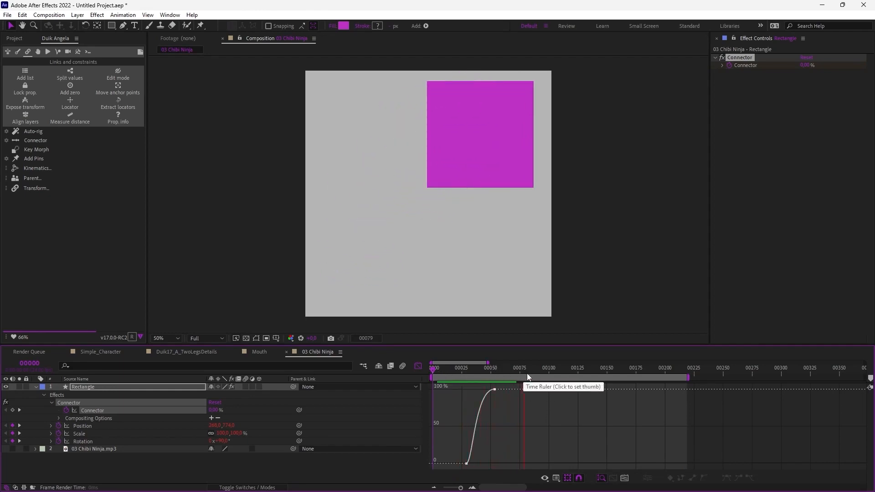
{"action": "key", "text": "KP_0"}
{"action": "left_click_drag", "start_coordinate": [529, 367], "coordinate": [457, 370]}
{"action": "key", "text": "Home"}
{"action": "key", "text": "KP_0"}
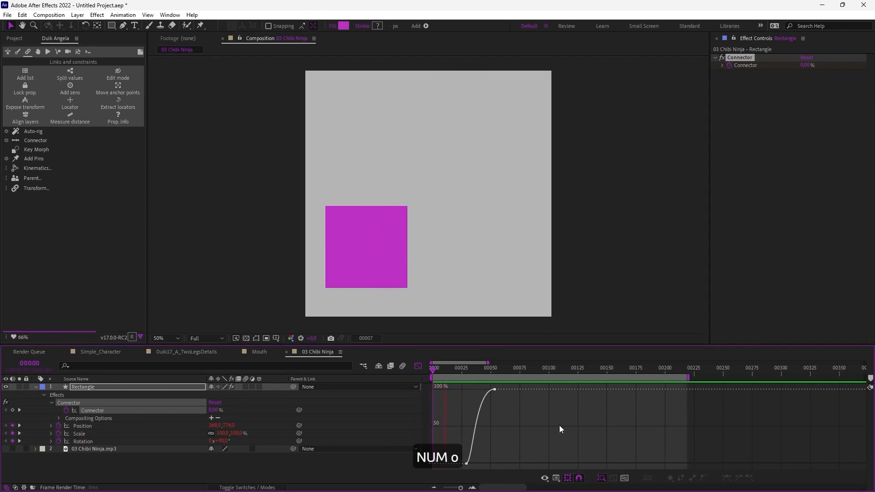
Return to the keyframe view, move the Connector's end keyframe to about frame 42 and preview the shortened timing
{"action": "left_click", "coordinate": [417, 366]}
{"action": "left_click", "coordinate": [490, 410]}
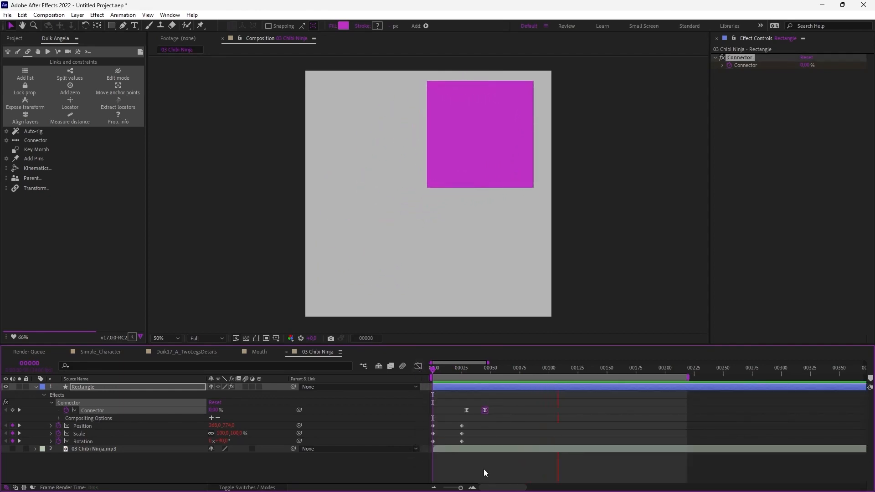
{"action": "key", "text": "KP_0"}
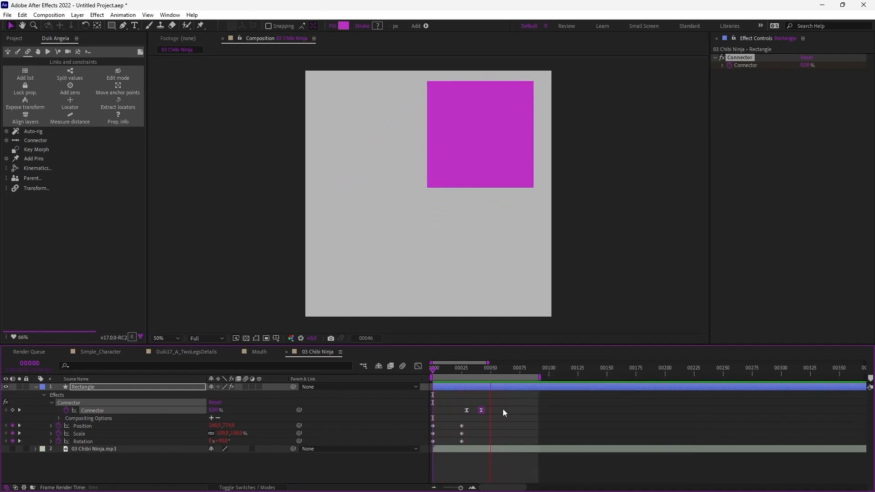
{"action": "left_click_drag", "start_coordinate": [502, 409], "coordinate": [455, 410]}
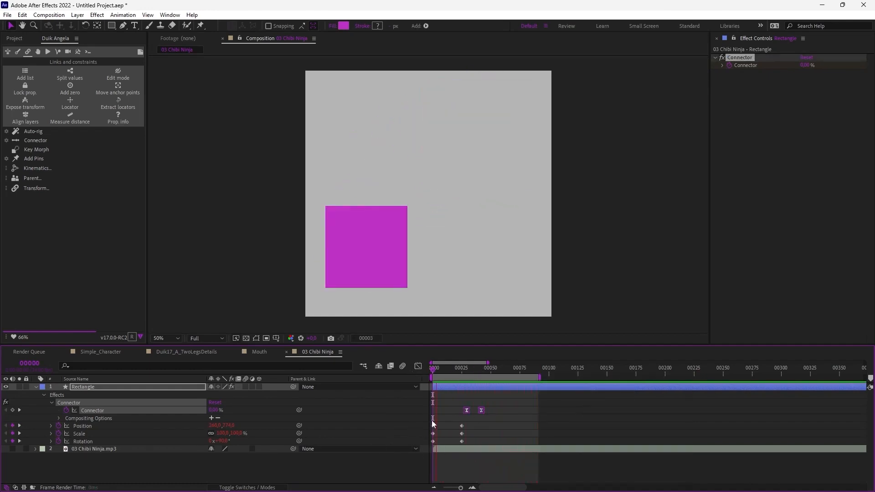
{"action": "key", "text": "KP_0"}
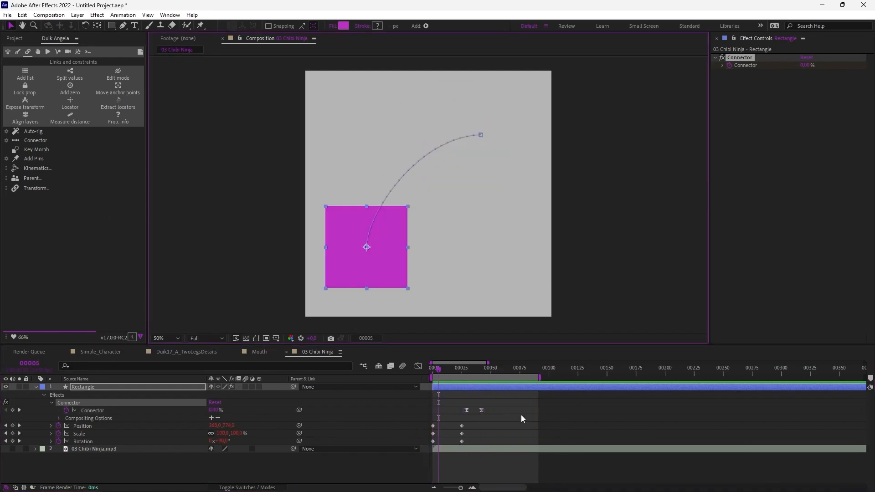
{"action": "left_click_drag", "start_coordinate": [521, 415], "coordinate": [455, 409]}
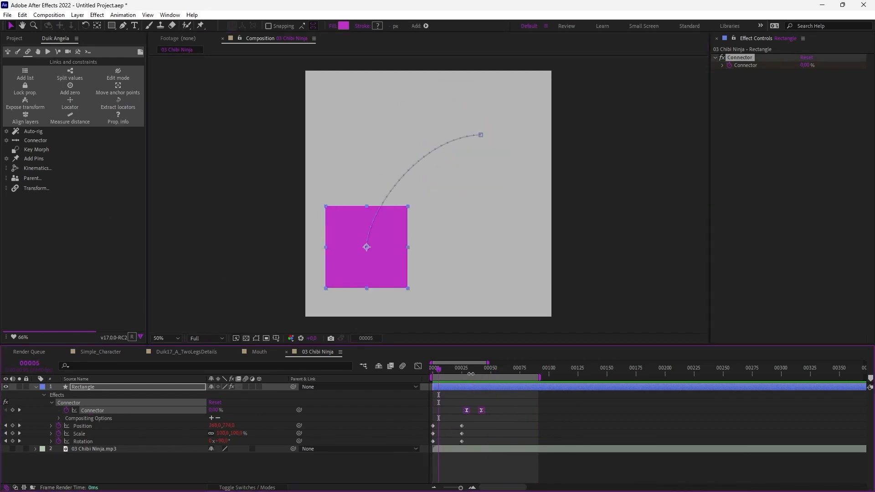
{"action": "left_click_drag", "start_coordinate": [470, 374], "coordinate": [472, 371]}
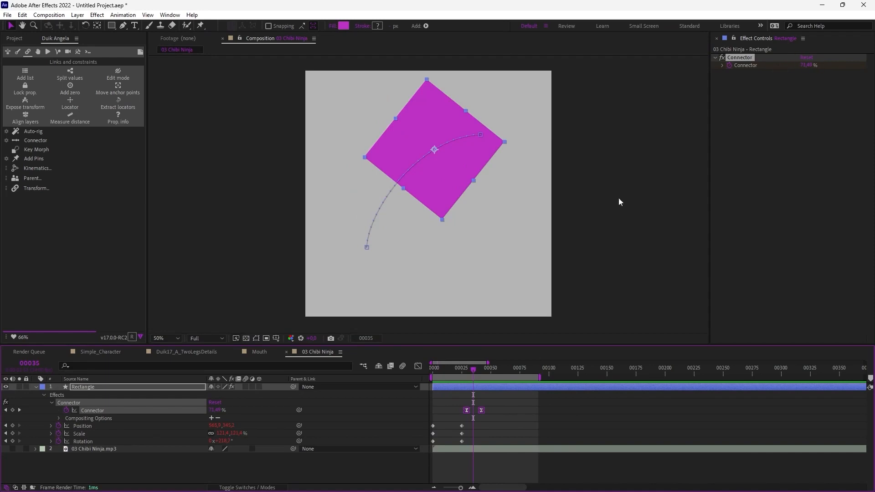
Open the Connector tool's options for choosing or creating a control
{"action": "left_click", "coordinate": [7, 141]}
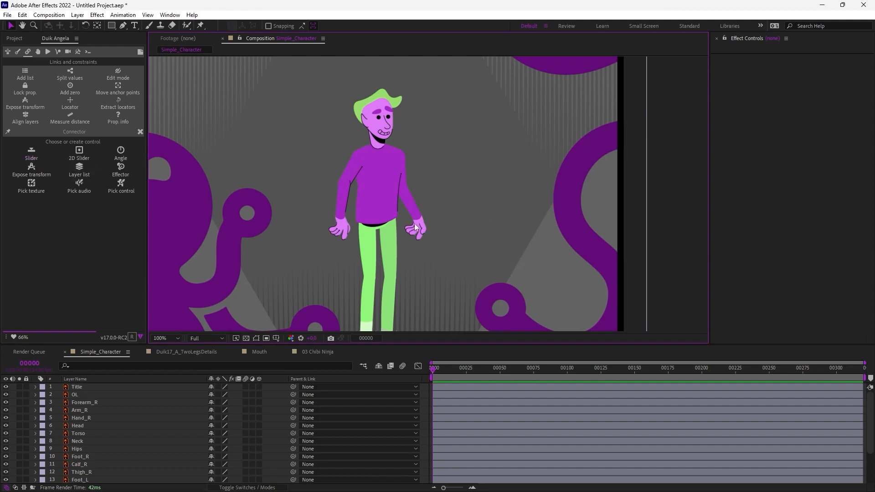
In the Simple_Character composition, create a shape layer from the Hand_L vector layer
{"action": "scroll", "coordinate": [417, 231], "scroll_direction": "up", "scroll_amount": 3}
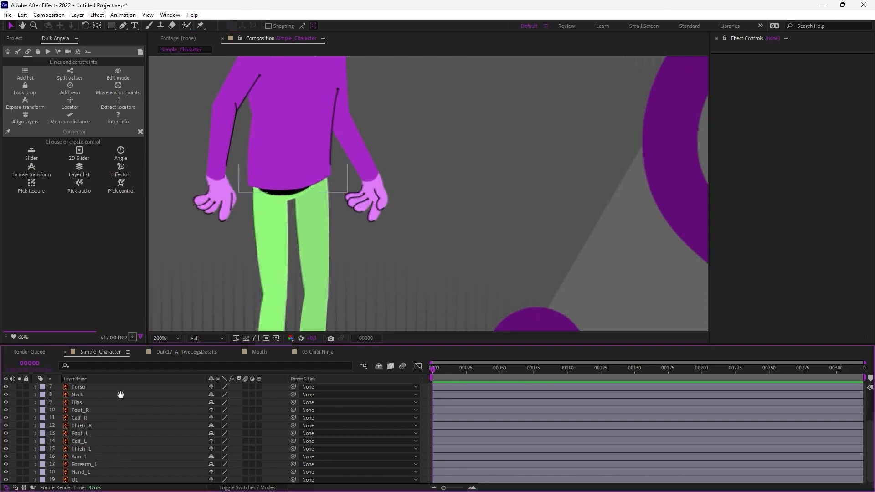
{"action": "left_click", "coordinate": [97, 416]}
{"action": "scroll", "coordinate": [95, 432], "scroll_direction": "down", "scroll_amount": 2}
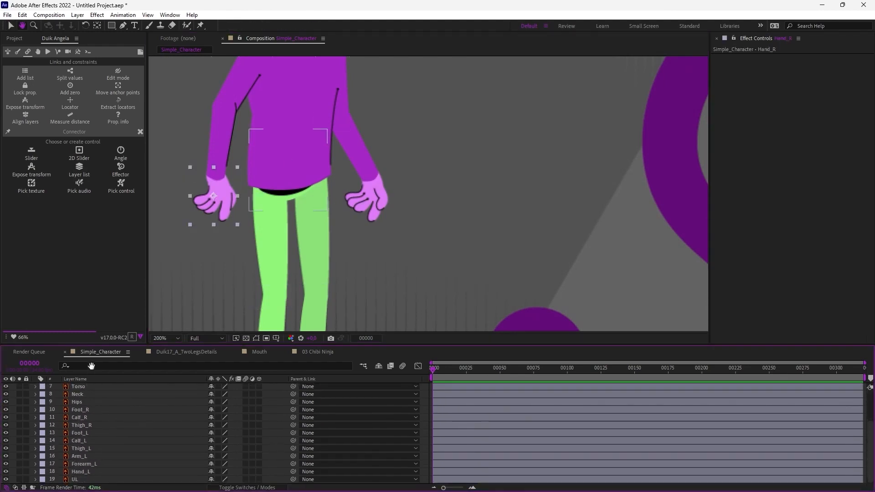
{"action": "left_click", "coordinate": [85, 470]}
{"action": "right_click", "coordinate": [86, 470]}
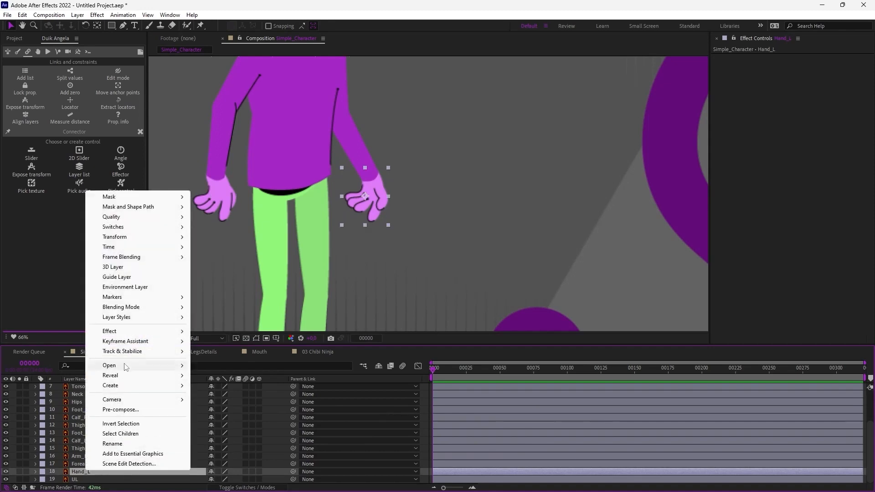
{"action": "mouse_move", "coordinate": [152, 389]}
{"action": "left_click", "coordinate": [215, 414]}
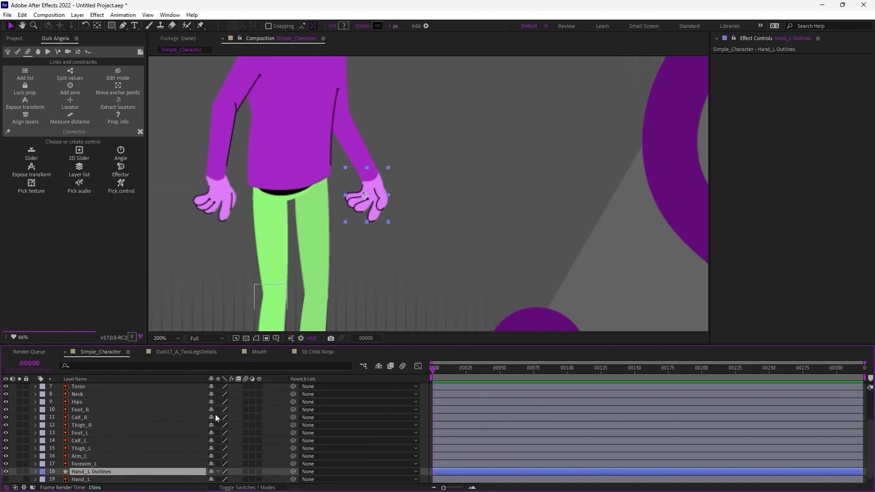
Expand the contents of the Hand_L Outlines layer and select Group 1 to inspect that part of the hand
{"action": "left_click", "coordinate": [36, 464]}
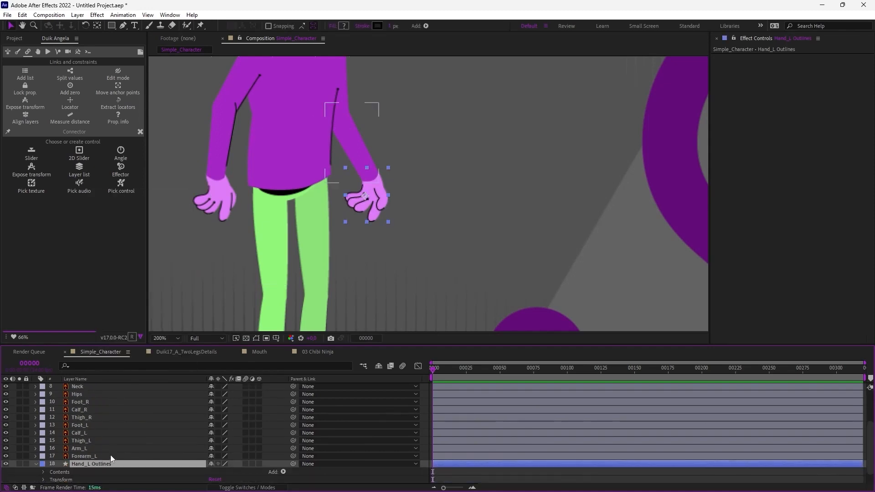
{"action": "scroll", "coordinate": [73, 464], "scroll_direction": "down", "scroll_amount": 1}
{"action": "left_click", "coordinate": [43, 456]}
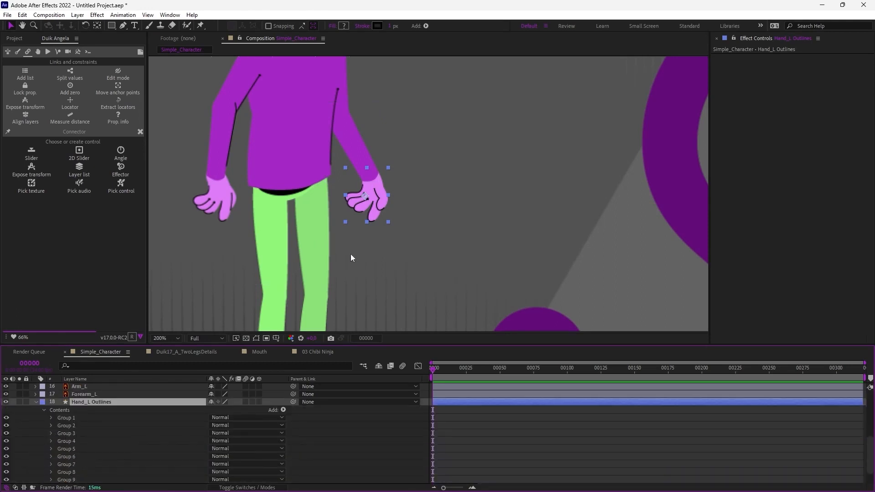
{"action": "left_click", "coordinate": [64, 418]}
{"action": "scroll", "coordinate": [364, 225], "scroll_direction": "up", "scroll_amount": 2}
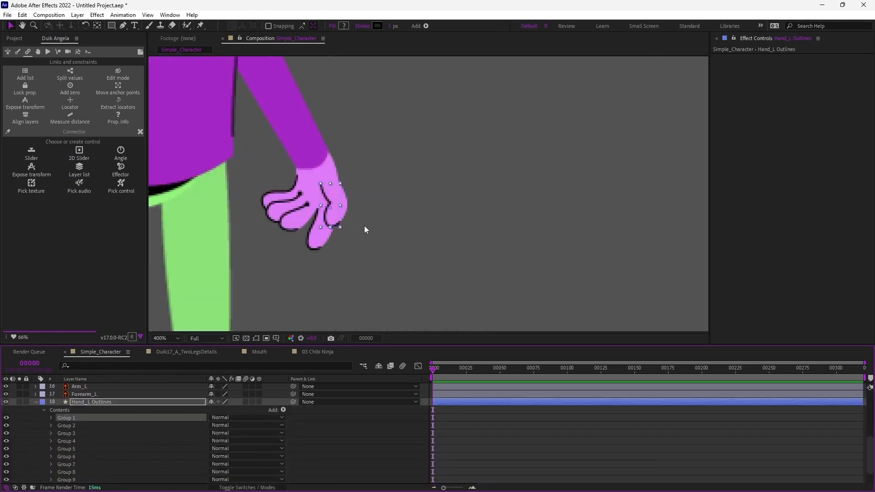
At frame 0, reshape the paths of the thumb and the finger beside it so both curl in toward the palm
{"action": "key", "text": "g"}
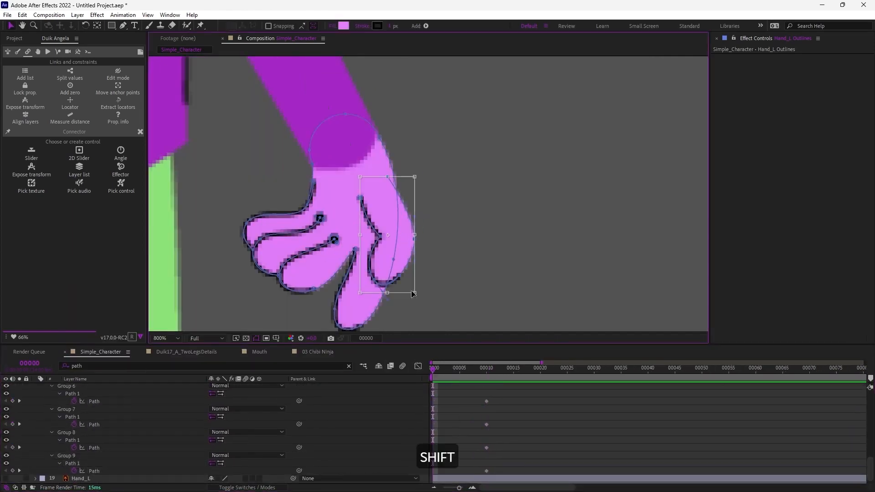
{"action": "left_click_drag", "start_coordinate": [505, 200], "coordinate": [522, 277]}
{"action": "key", "text": "ctrl+z"}
{"action": "left_click", "coordinate": [382, 212]}
{"action": "left_click_drag", "start_coordinate": [377, 171], "coordinate": [382, 298]}
{"action": "double_click", "coordinate": [393, 291]}
{"action": "key", "text": "ctrl+z"}
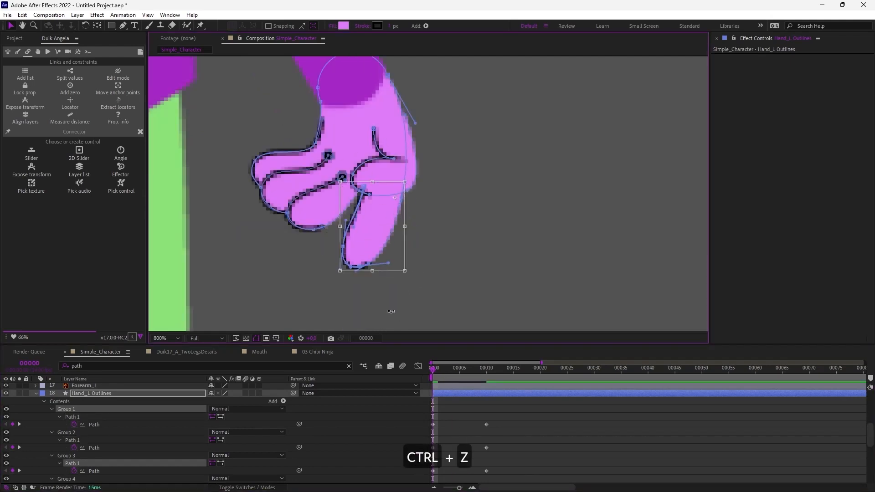
{"action": "left_click_drag", "start_coordinate": [391, 310], "coordinate": [360, 283]}
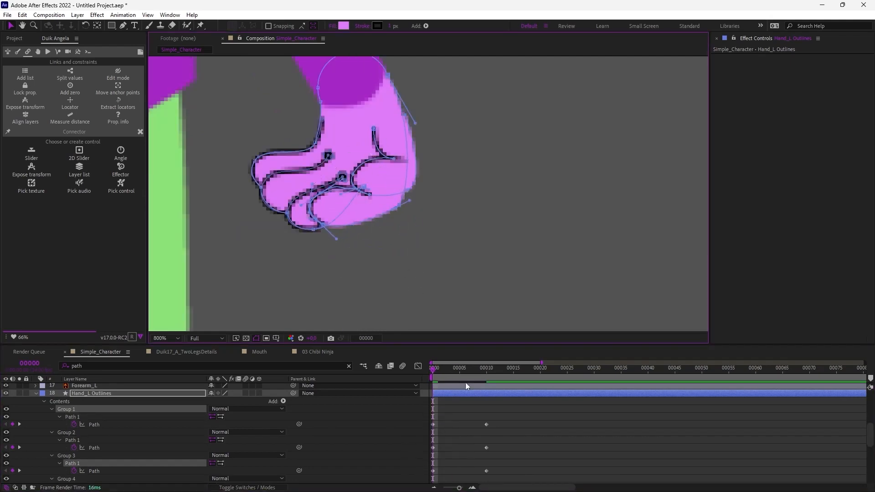
Go to frame 10, reveal the keyframed paths of Hand_L Outlines and select the remaining finger shapes
{"action": "left_click", "coordinate": [486, 368]}
{"action": "key", "text": "ctrl+z"}
{"action": "key", "text": "k"}
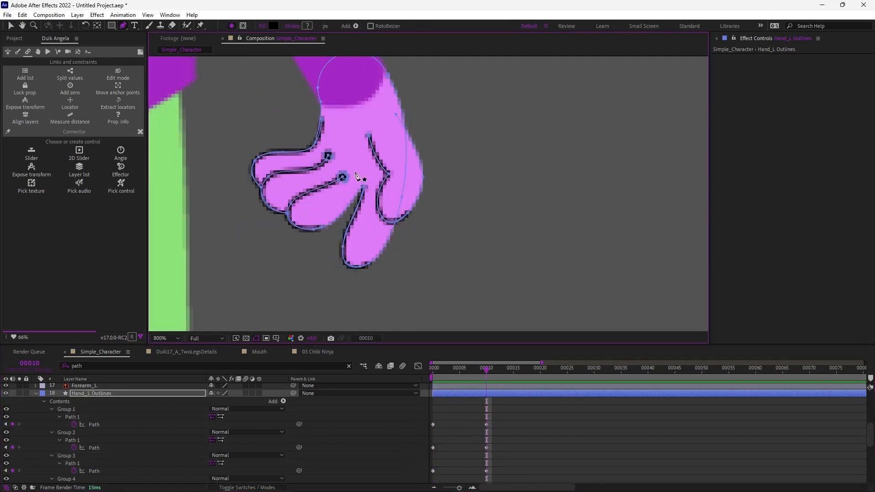
{"action": "left_click", "coordinate": [315, 208]}
{"action": "key", "text": "u"}
{"action": "left_click", "coordinate": [322, 227], "text": "shift"}
{"action": "left_click_drag", "start_coordinate": [260, 234], "coordinate": [361, 179]}
{"action": "left_click", "coordinate": [291, 242]}
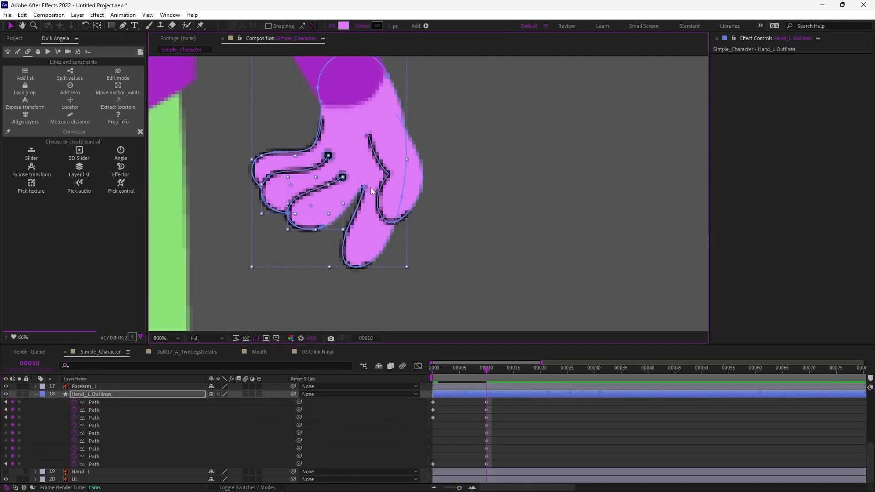
Curl the remaining fingers into a closed hand at frame 0 and show only the layer's keyframed path properties
{"action": "left_click", "coordinate": [257, 157], "text": "shift"}
{"action": "left_click_drag", "start_coordinate": [231, 106], "coordinate": [364, 241]}
{"action": "key", "text": "j"}
{"action": "key", "text": "Return"}
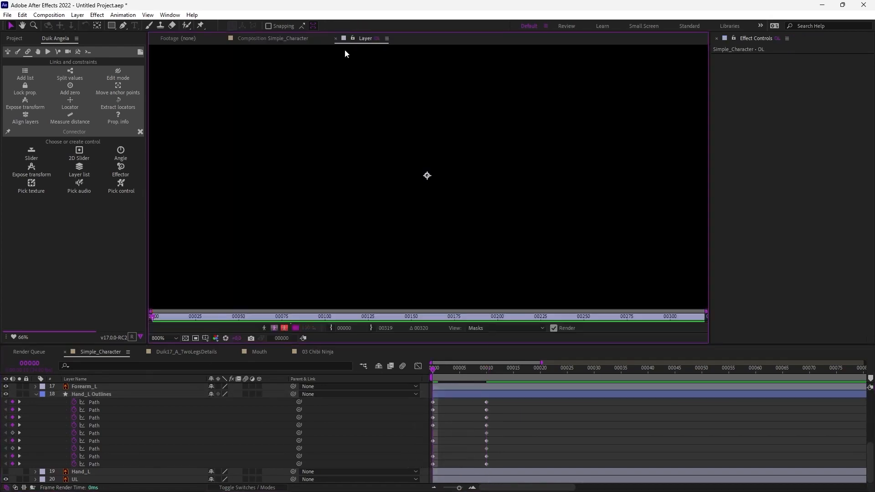
{"action": "key", "text": "Delete"}
{"action": "key", "text": "u"}
{"action": "key", "text": "u"}
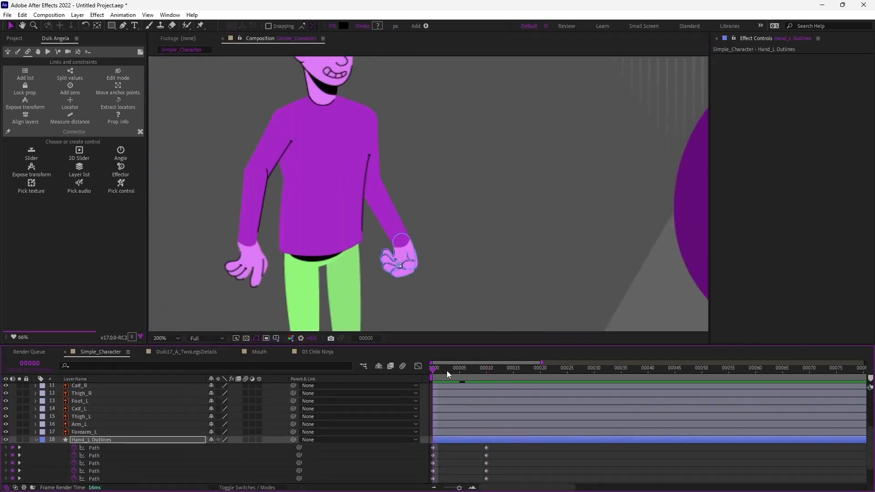
Scrub between frames 0 and 10 to preview the hand's change from closed to open
{"action": "left_click_drag", "start_coordinate": [446, 370], "coordinate": [367, 391]}
{"action": "scroll", "coordinate": [367, 390], "scroll_direction": "down", "scroll_amount": 2}
{"action": "left_click_drag", "start_coordinate": [447, 370], "coordinate": [379, 386]}
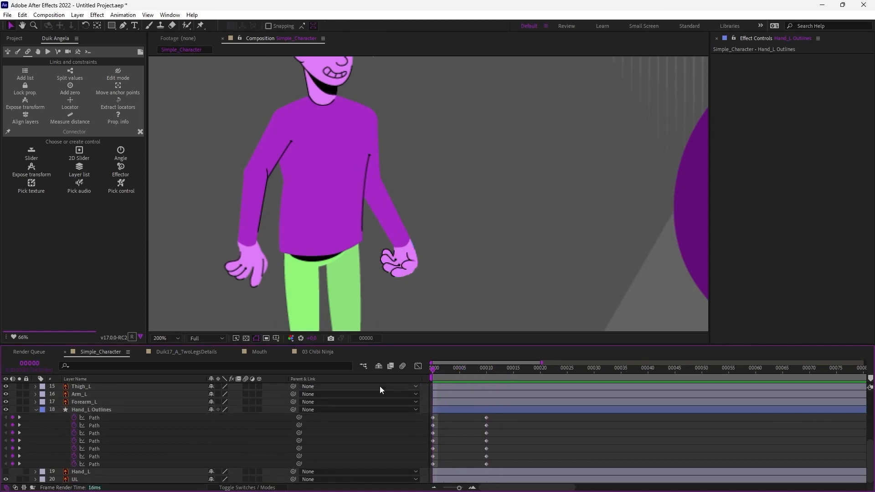
{"action": "left_click_drag", "start_coordinate": [450, 370], "coordinate": [349, 392]}
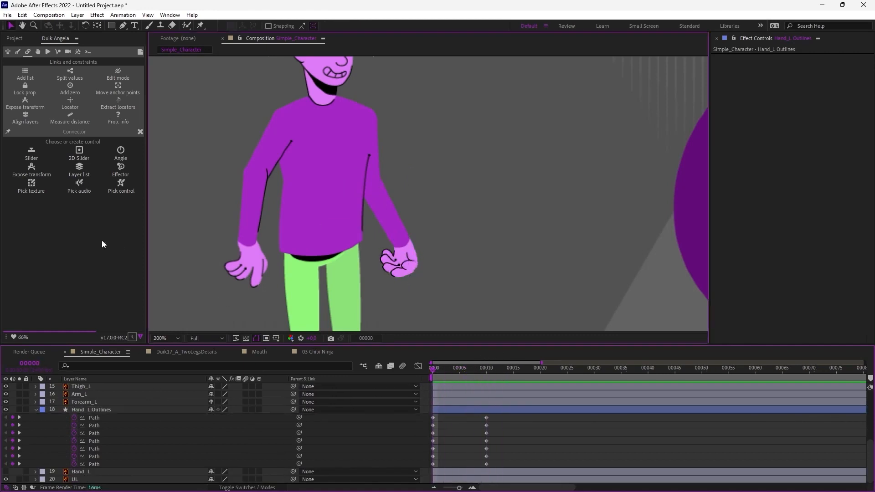
Restart the Connector, create a Slider control and place it in the empty area beside the character
{"action": "left_click", "coordinate": [139, 132]}
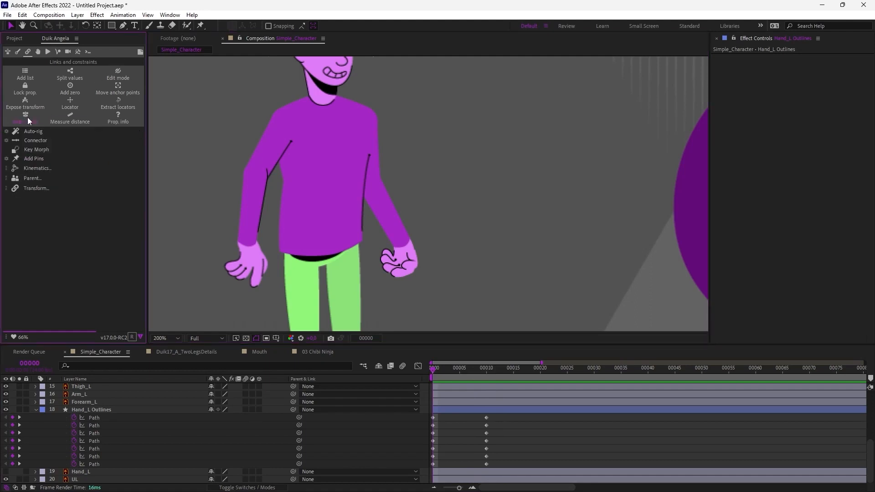
{"action": "left_click", "coordinate": [8, 141]}
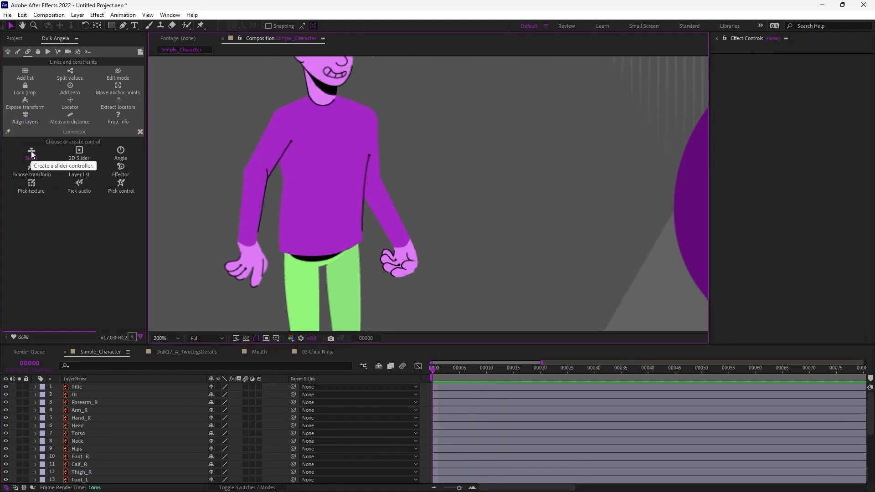
{"action": "left_click", "coordinate": [32, 154]}
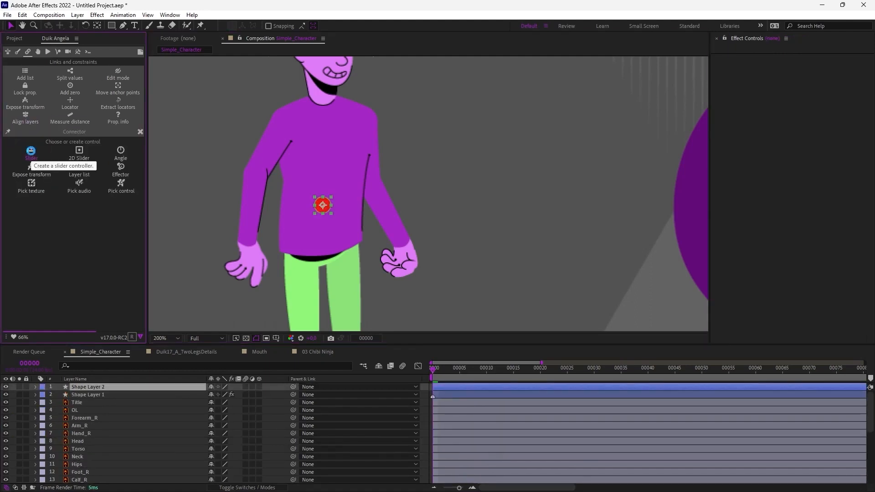
{"action": "left_click_drag", "start_coordinate": [375, 207], "coordinate": [535, 153]}
{"action": "left_click", "coordinate": [114, 395]}
{"action": "left_click", "coordinate": [100, 387]}
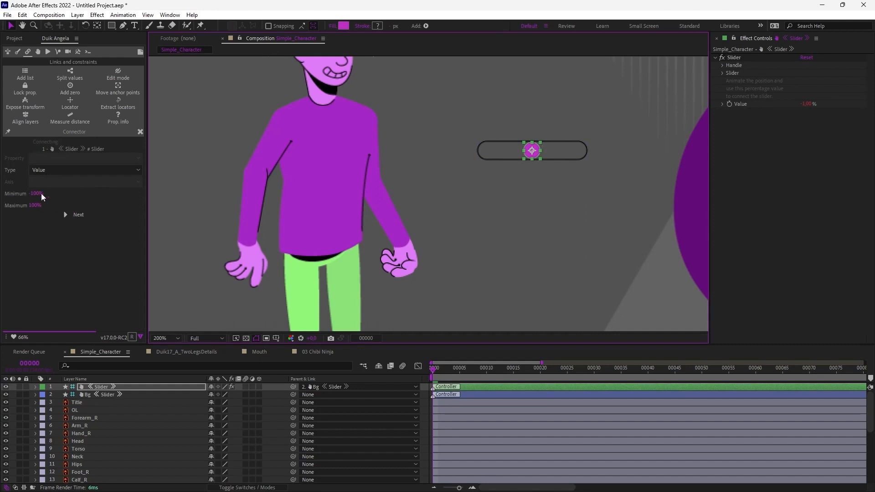
Connect all keyframed Path properties of Hand_L Outlines to the slider's value, test its handle and close the Connector
{"action": "left_click", "coordinate": [80, 215]}
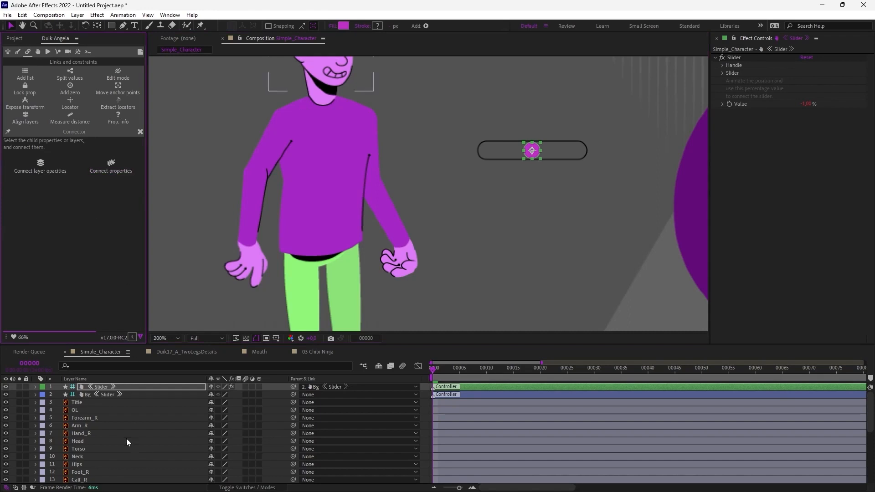
{"action": "scroll", "coordinate": [127, 439], "scroll_direction": "down", "scroll_amount": 5}
{"action": "left_click_drag", "start_coordinate": [497, 416], "coordinate": [398, 461]}
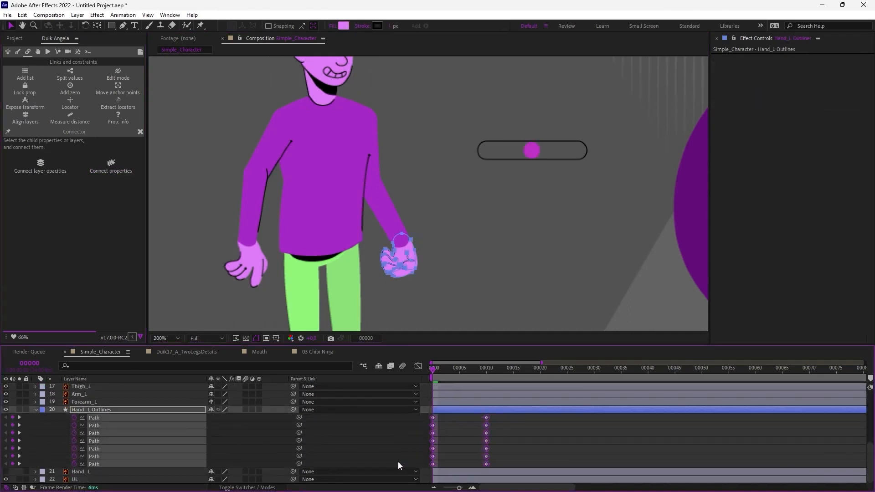
{"action": "left_click", "coordinate": [113, 172]}
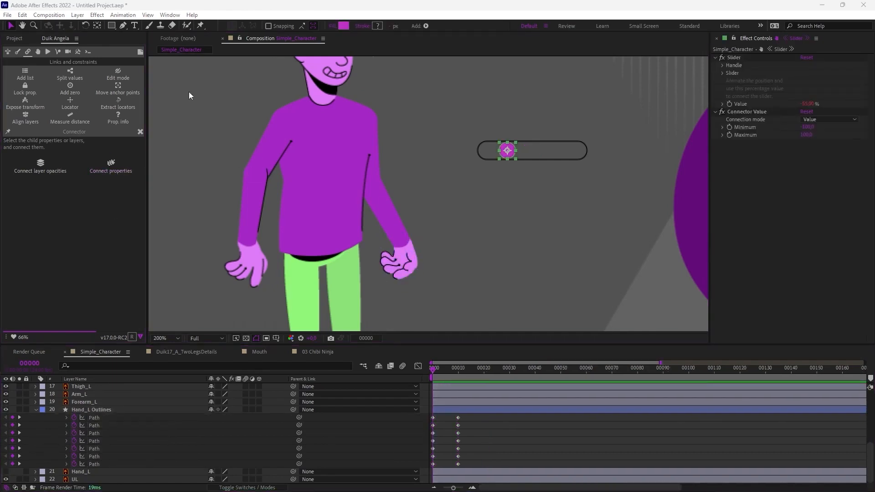
{"action": "mouse_move", "coordinate": [506, 150]}
{"action": "left_mouse_down"}
{"action": "mouse_move", "coordinate": [556, 151]}
{"action": "mouse_move", "coordinate": [467, 153]}
{"action": "mouse_move", "coordinate": [556, 157]}
{"action": "mouse_move", "coordinate": [497, 158]}
{"action": "left_mouse_up"}
{"action": "left_click", "coordinate": [140, 132]}
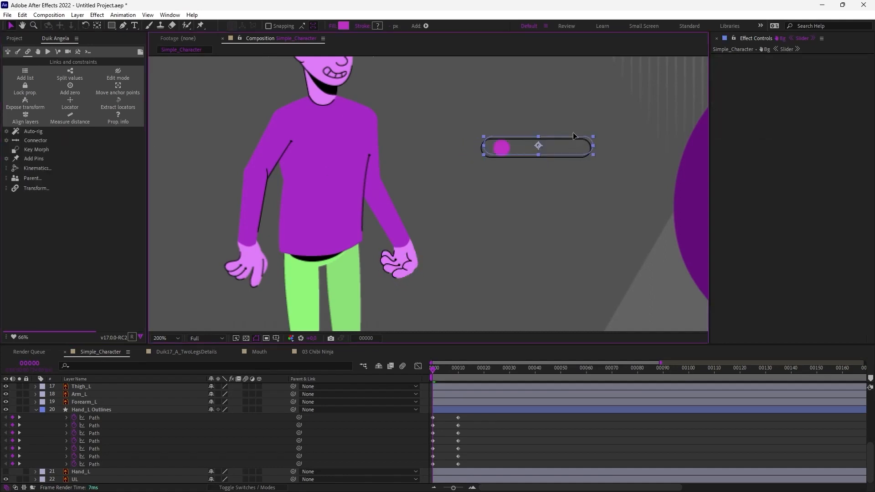
Shift the slider up slightly, create a 2D Slider control with the Connector and place it below the first slider
{"action": "left_click", "coordinate": [522, 130]}
{"action": "left_click", "coordinate": [19, 141]}
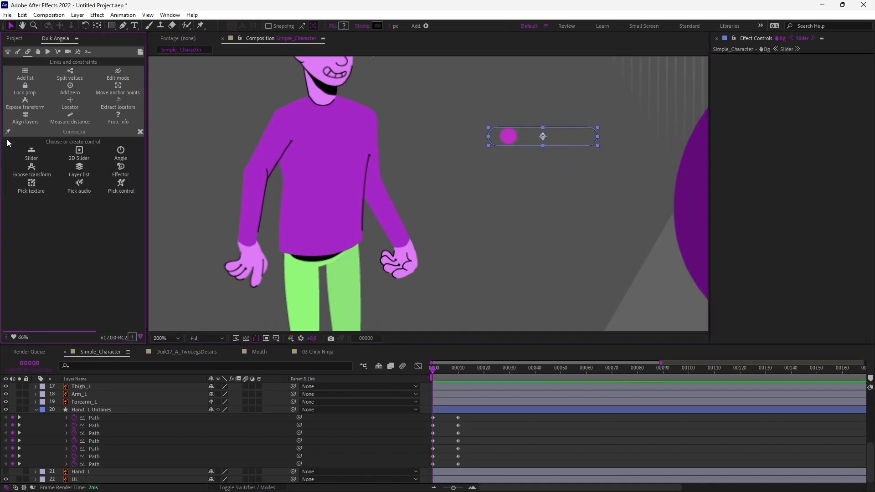
{"action": "left_click", "coordinate": [528, 180]}
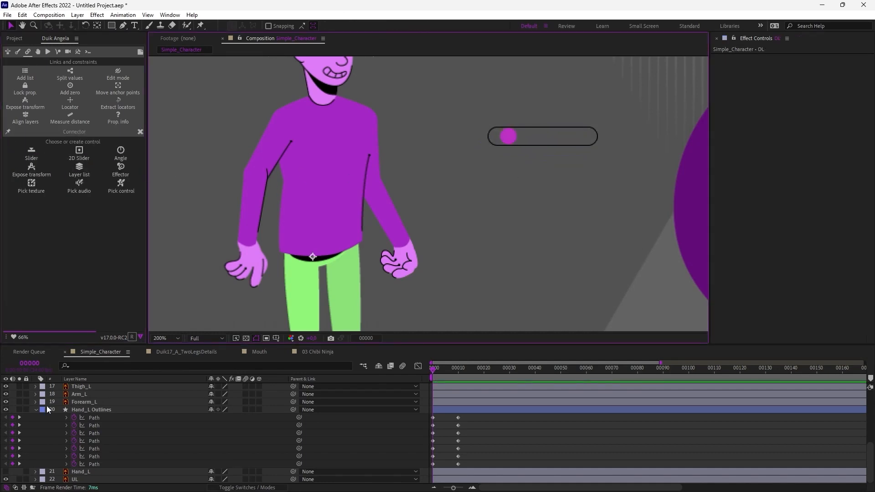
{"action": "left_click", "coordinate": [12, 406]}
{"action": "left_click", "coordinate": [80, 150]}
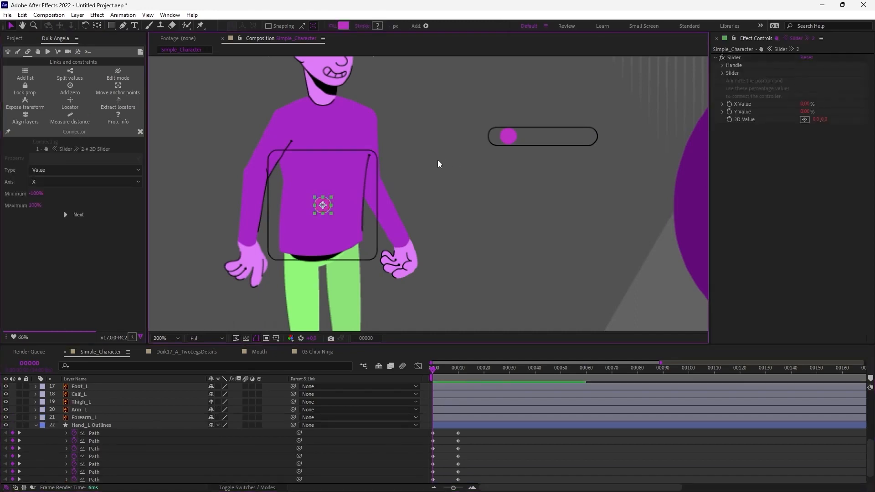
{"action": "left_click_drag", "start_coordinate": [531, 199], "coordinate": [572, 187]}
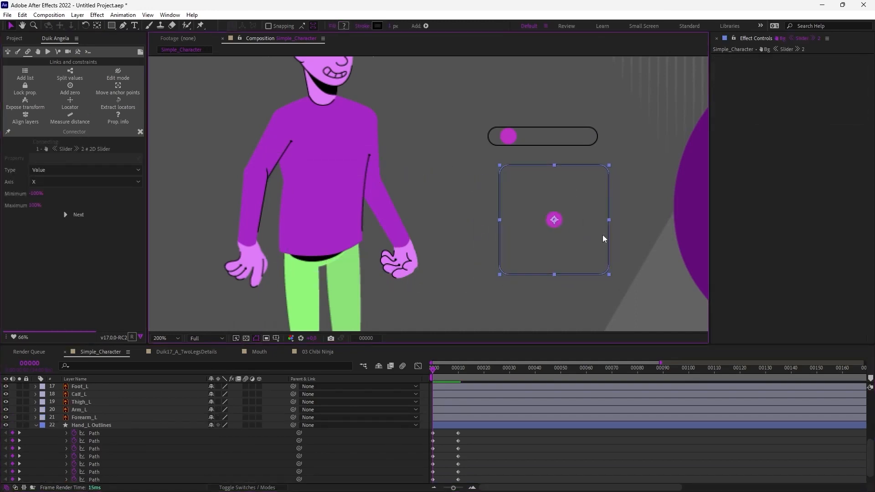
Select the 2D slider's handle and move it toward the right side of its square to test both axes
{"action": "scroll", "coordinate": [85, 421], "scroll_direction": "up", "scroll_amount": 3}
{"action": "scroll", "coordinate": [86, 421], "scroll_direction": "up", "scroll_amount": 3}
{"action": "left_click", "coordinate": [117, 387]}
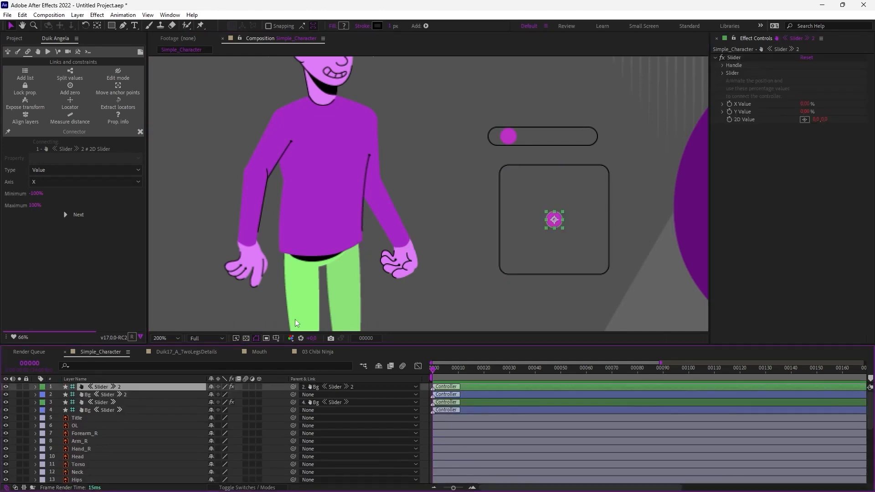
{"action": "left_click", "coordinate": [554, 220]}
{"action": "left_click_drag", "start_coordinate": [548, 185], "coordinate": [581, 212]}
{"action": "left_click", "coordinate": [537, 219]}
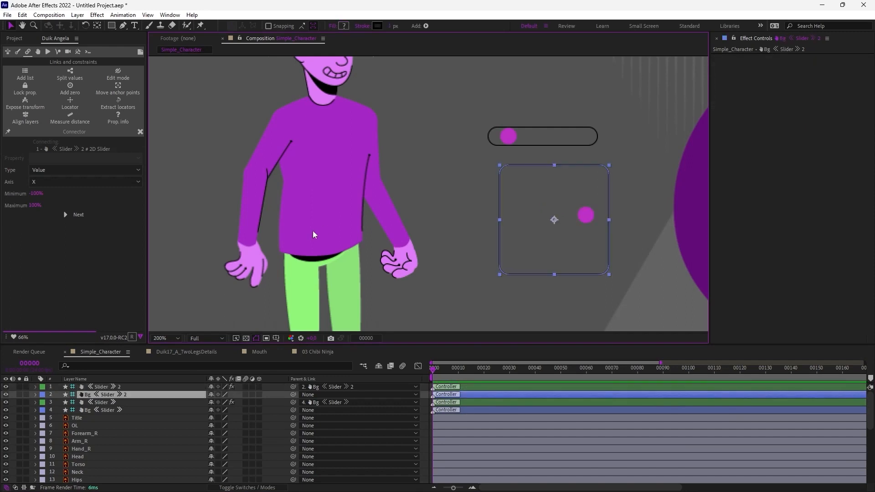
Move the 2D slider's handle back across its square to just below and left of its centre
{"action": "scroll", "coordinate": [312, 230], "scroll_direction": "up", "scroll_amount": 3}
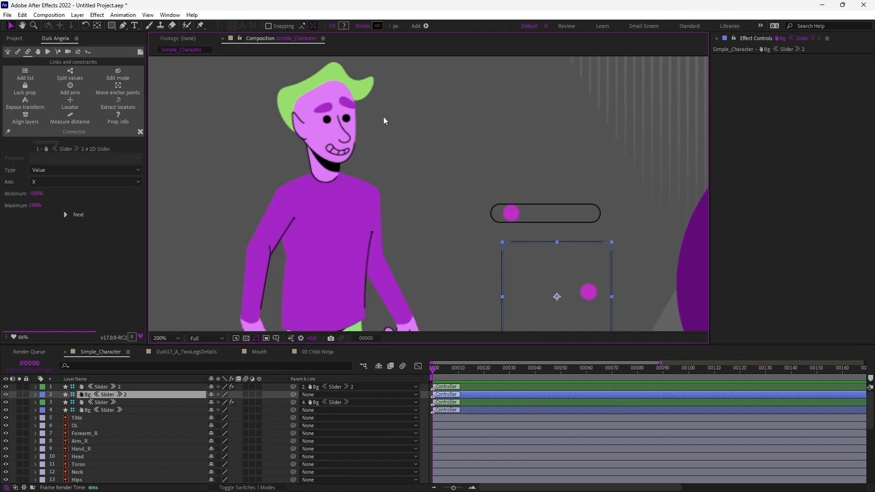
{"action": "scroll", "coordinate": [345, 167], "scroll_direction": "down", "scroll_amount": 2}
{"action": "scroll", "coordinate": [345, 167], "scroll_direction": "right", "scroll_amount": 1}
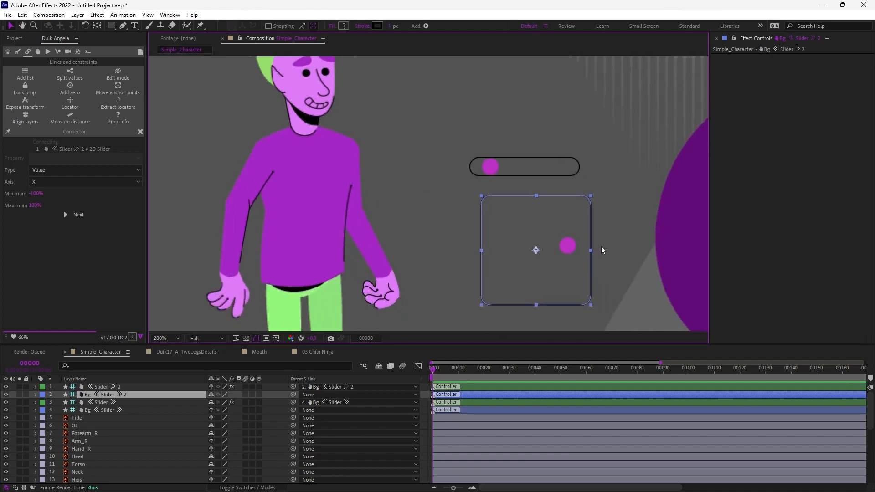
{"action": "left_click", "coordinate": [570, 246]}
{"action": "left_click", "coordinate": [534, 387]}
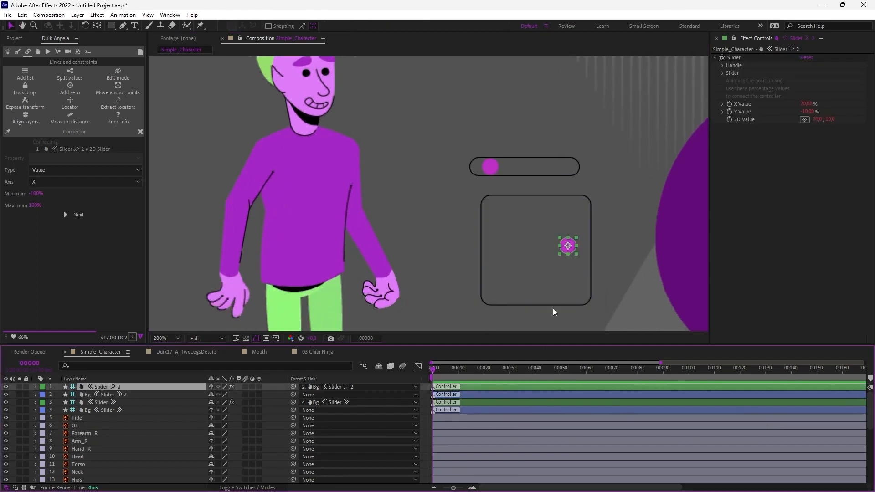
{"action": "left_click_drag", "start_coordinate": [568, 247], "coordinate": [535, 250]}
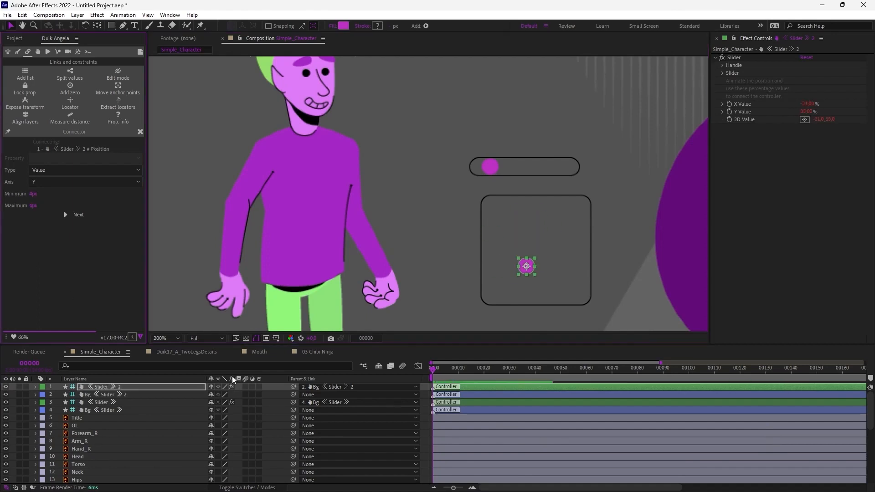
In the 03 Chibi Ninja composition, create a 2D Slider control with the Connector and place it in the composition's upper-left corner
{"action": "left_click", "coordinate": [321, 351]}
{"action": "left_click", "coordinate": [422, 219]}
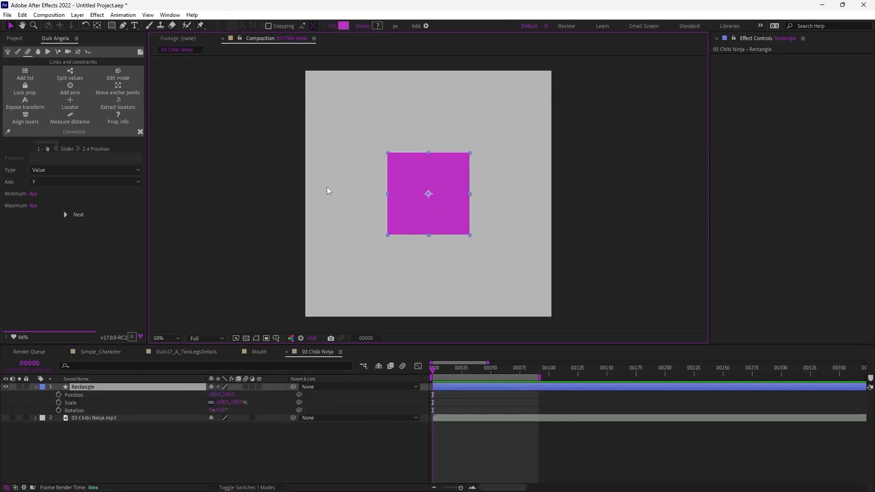
{"action": "left_click", "coordinate": [358, 145]}
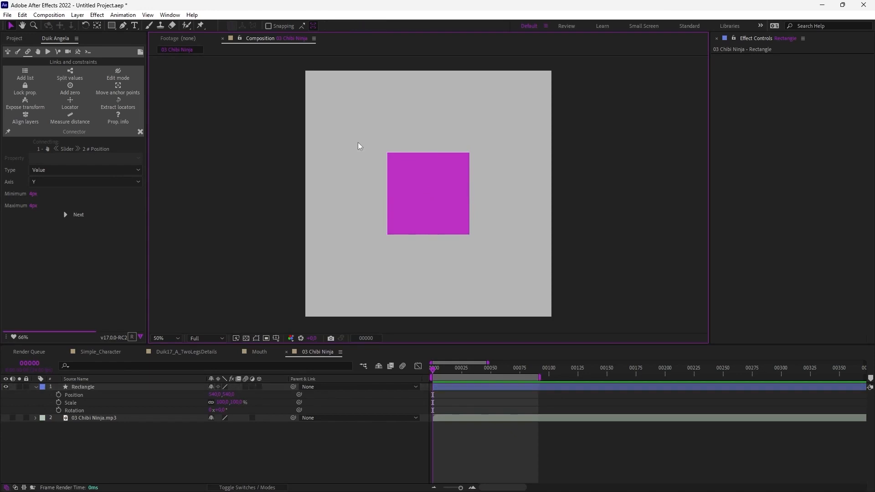
{"action": "left_click", "coordinate": [141, 132]}
{"action": "left_click", "coordinate": [7, 141]}
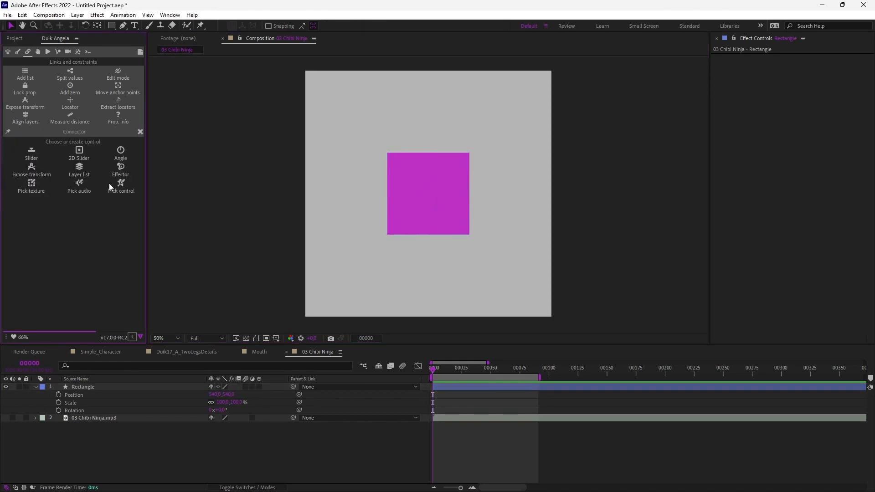
{"action": "left_click", "coordinate": [78, 152]}
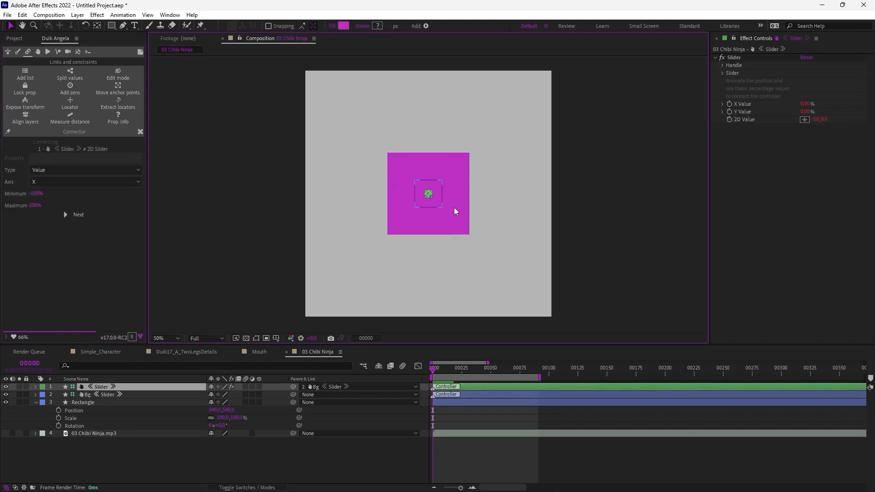
{"action": "left_click_drag", "start_coordinate": [437, 201], "coordinate": [342, 106]}
{"action": "left_click", "coordinate": [297, 207]}
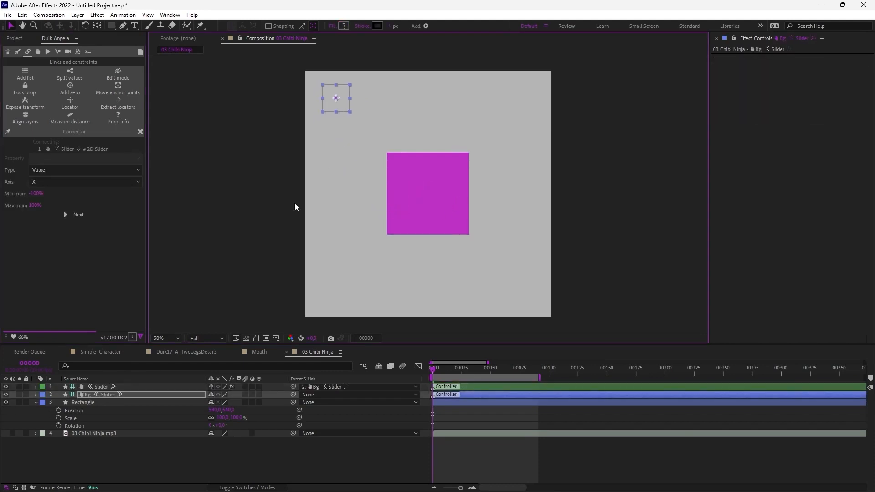
Animate the Rectangle's vertical position with keyframes from about Y 784 at frame 0 to about Y 274 at frame 25
{"action": "left_click", "coordinate": [425, 186]}
{"action": "key", "text": "p"}
{"action": "key", "text": "p"}
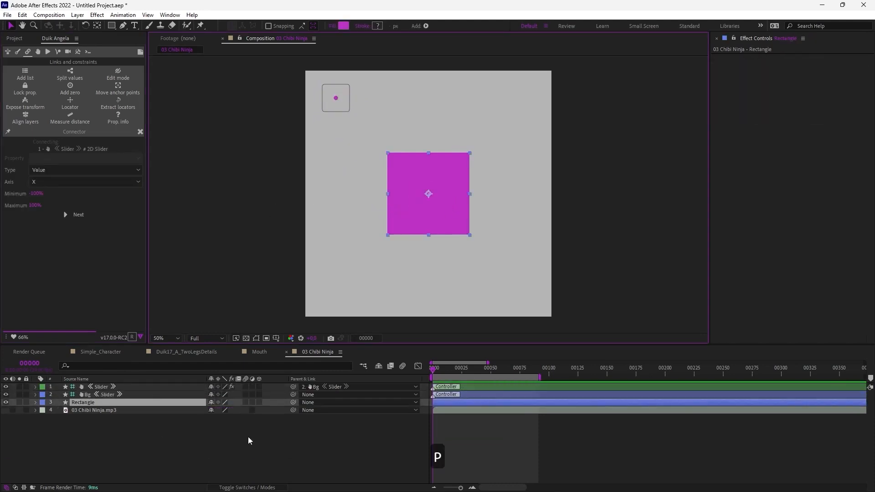
{"action": "left_click", "coordinate": [58, 410]}
{"action": "left_click_drag", "start_coordinate": [438, 375], "coordinate": [462, 372]}
{"action": "left_click_drag", "start_coordinate": [227, 411], "coordinate": [338, 417]}
{"action": "left_click", "coordinate": [433, 372]}
{"action": "left_click", "coordinate": [333, 453]}
Animate the Rectangle's rotation with keyframes at frame 0 and frame 25, entering 180° for frame 25
{"action": "left_click", "coordinate": [104, 403]}
{"action": "key", "text": "shift+r"}
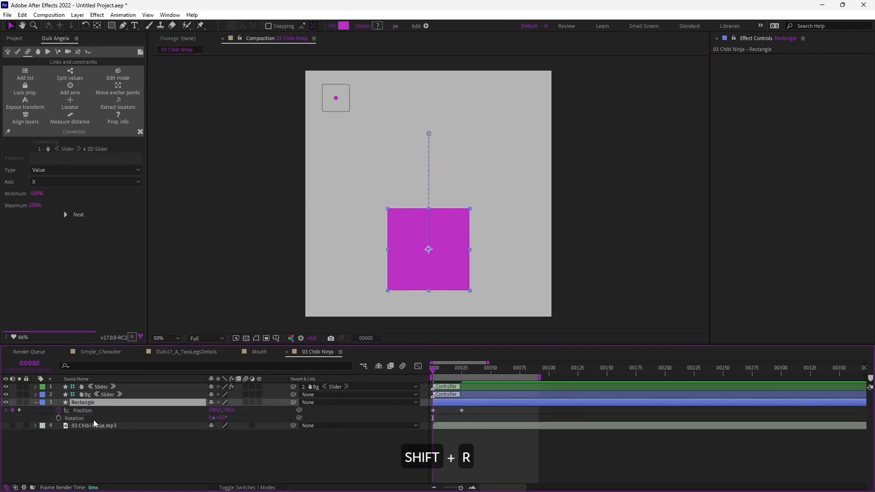
{"action": "left_click", "coordinate": [58, 418]}
{"action": "left_click", "coordinate": [462, 371], "text": "shift"}
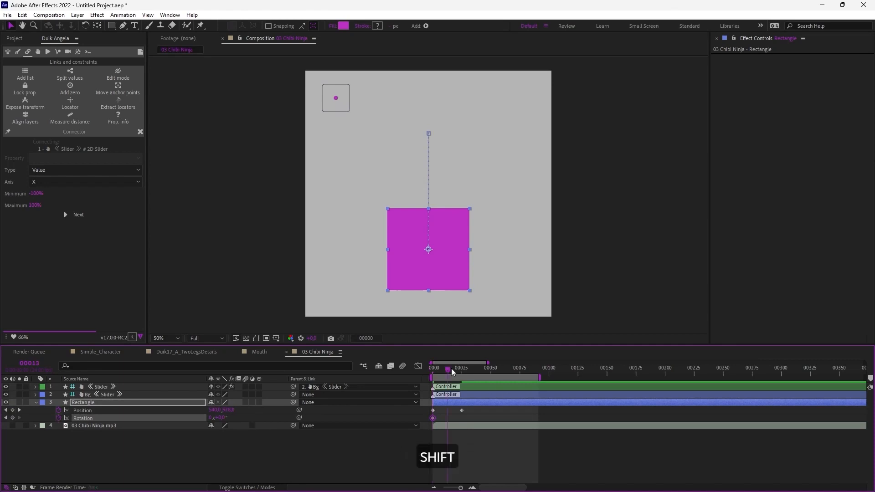
{"action": "left_click", "coordinate": [222, 417]}
{"action": "type", "text": "180"}
{"action": "key", "text": "KP_Enter"}
{"action": "left_click", "coordinate": [357, 463]}
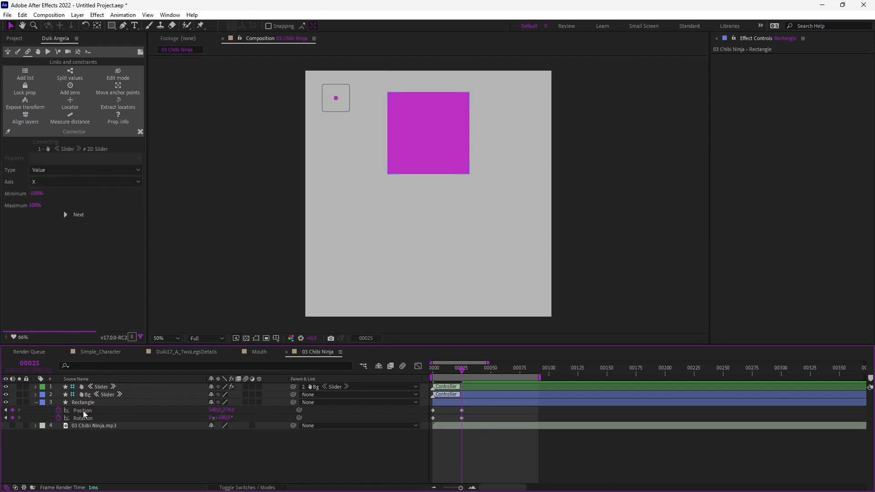
Connect the Rectangle's animated Rotation to the 2D slider's X axis, using the range -100% to 100%
{"action": "left_click", "coordinate": [83, 417]}
{"action": "left_click", "coordinate": [80, 216]}
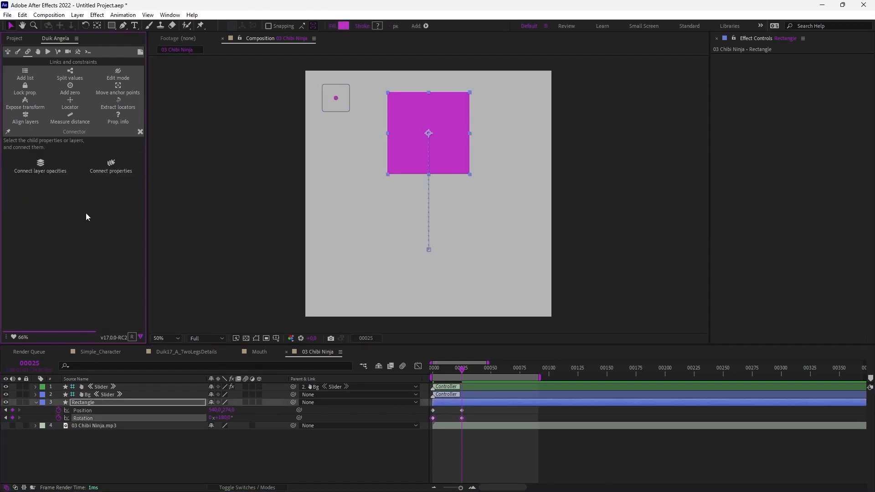
{"action": "left_click", "coordinate": [111, 163]}
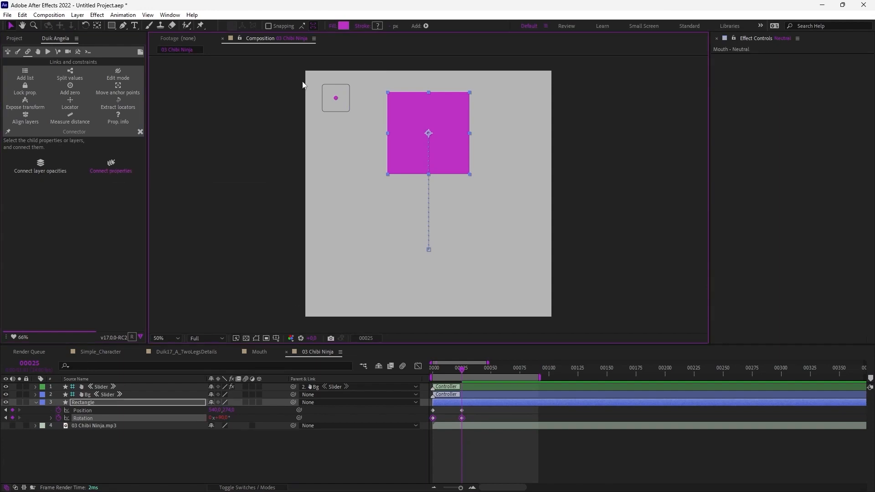
Hide the layer controls, test the rotation by moving the 2D slider's handle to just below its centre, and restore the controls
{"action": "left_click", "coordinate": [335, 99]}
{"action": "key", "text": "ctrl+shift+h"}
{"action": "mouse_move", "coordinate": [335, 100]}
{"action": "left_mouse_down"}
{"action": "mouse_move", "coordinate": [327, 96]}
{"action": "mouse_move", "coordinate": [344, 96]}
{"action": "mouse_move", "coordinate": [327, 102]}
{"action": "mouse_move", "coordinate": [332, 91]}
{"action": "mouse_move", "coordinate": [336, 99]}
{"action": "left_mouse_up"}
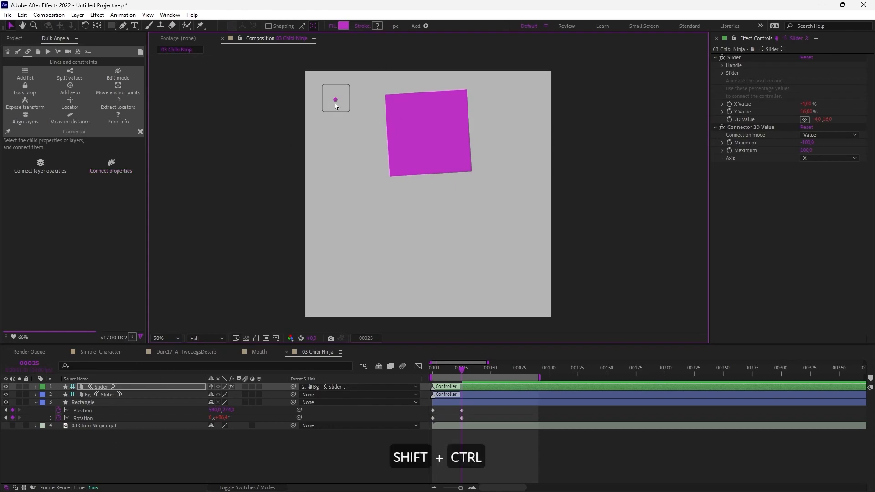
{"action": "key", "text": "ctrl+shift+h"}
{"action": "left_click", "coordinate": [141, 133]}
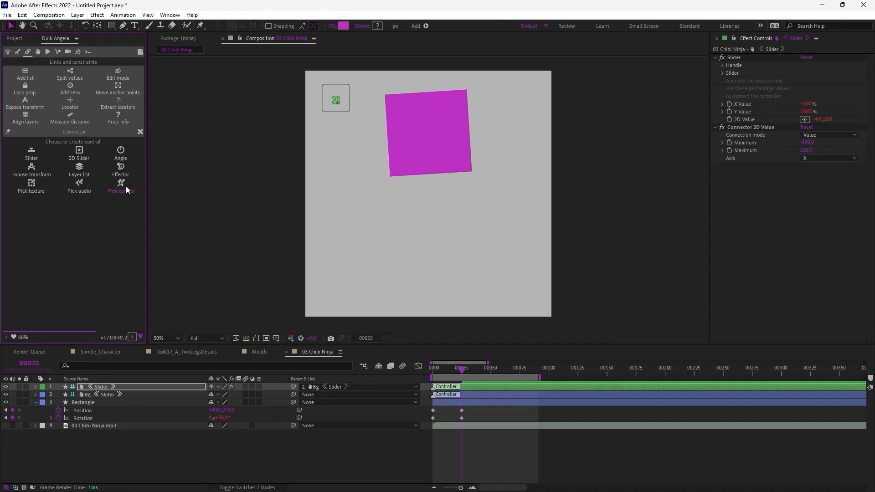
{"action": "left_click", "coordinate": [121, 184]}
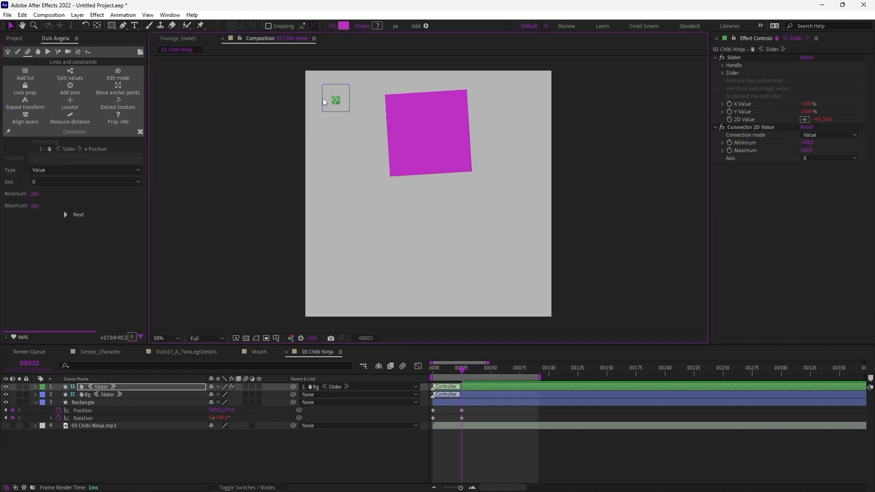
{"action": "left_click", "coordinate": [42, 180]}
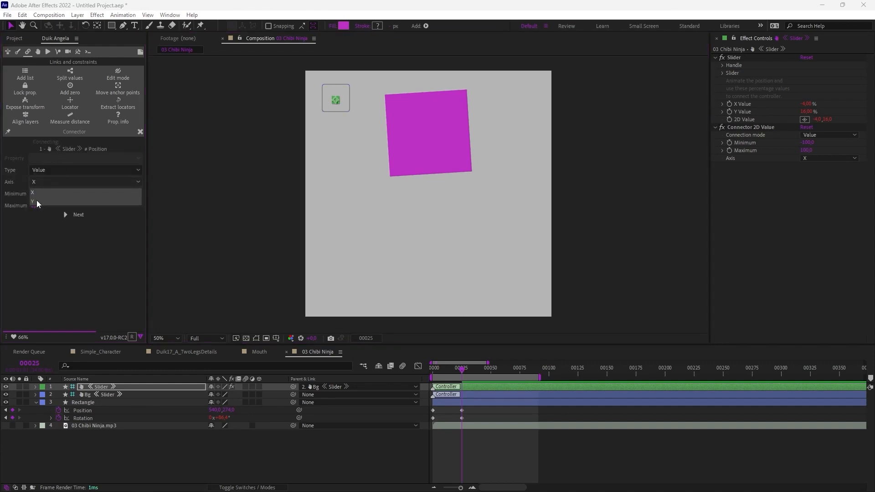
{"action": "left_click", "coordinate": [38, 200]}
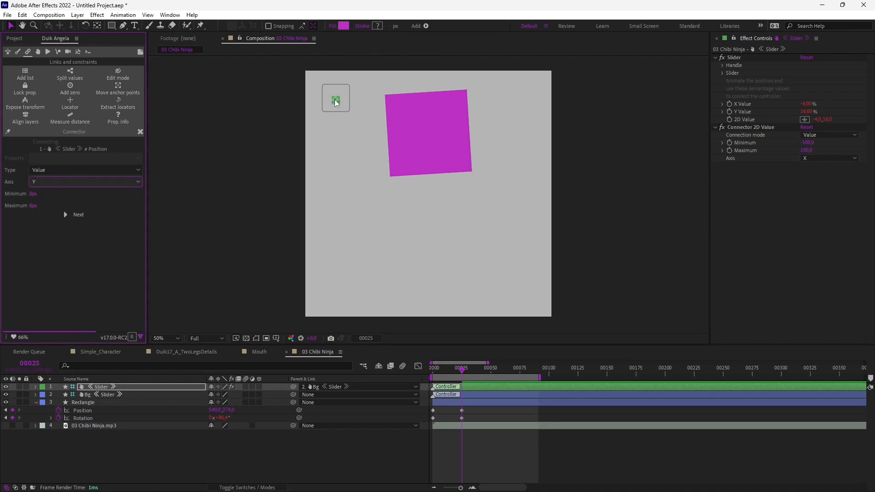
{"action": "left_click_drag", "start_coordinate": [336, 103], "coordinate": [319, 122]}
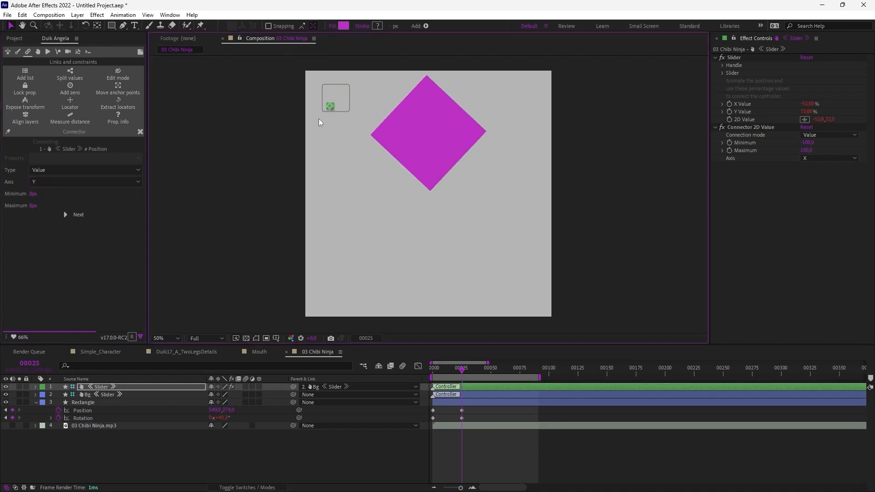
{"action": "left_click", "coordinate": [117, 388]}
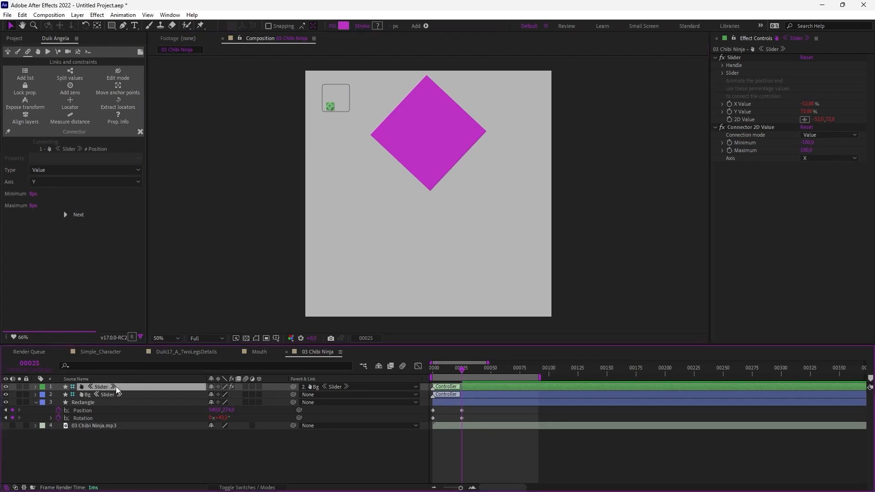
{"action": "left_click", "coordinate": [140, 132]}
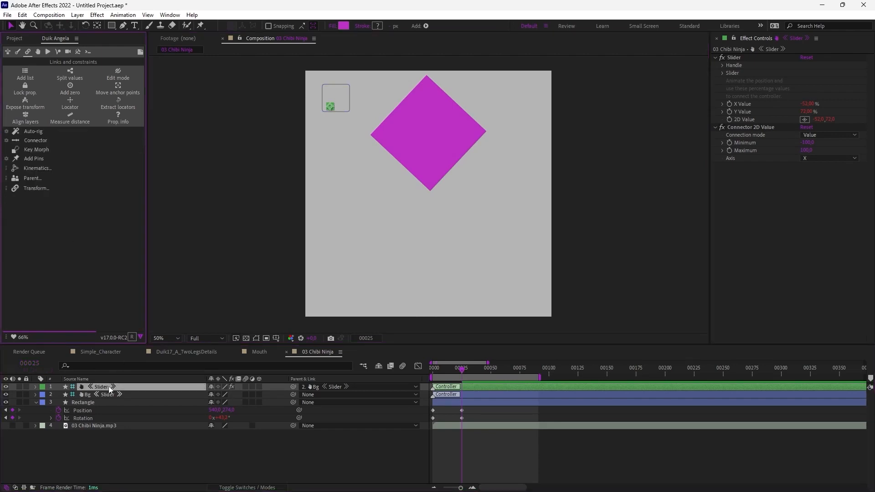
Move the slider handle near its square's centre, pick the whole Slider layer as the Connector's 2D Slider control and choose the Y axis
{"action": "left_click_drag", "start_coordinate": [333, 108], "coordinate": [332, 97]}
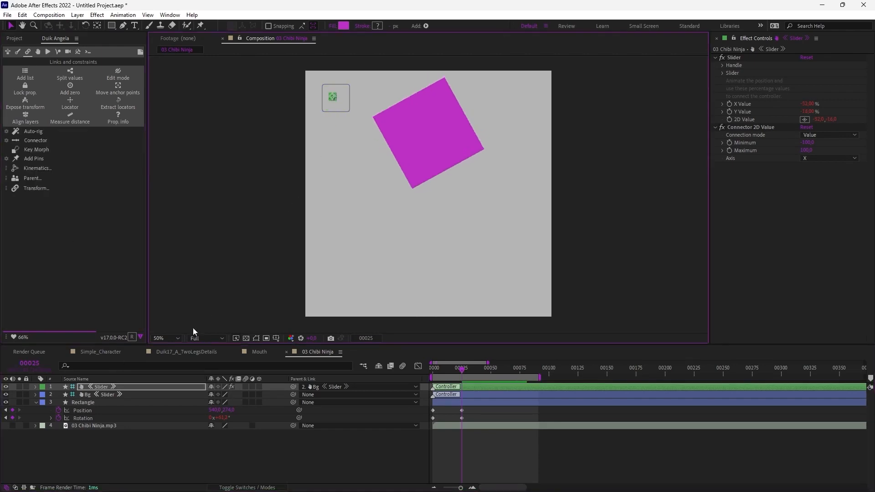
{"action": "left_click", "coordinate": [86, 387]}
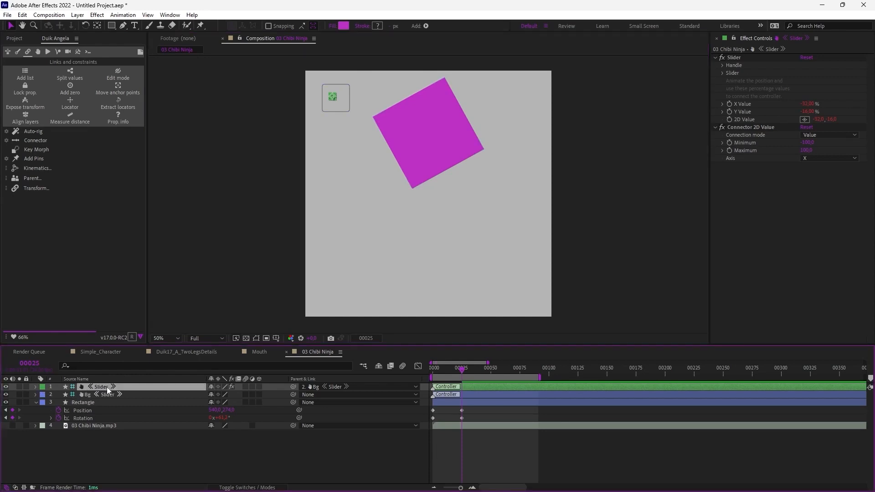
{"action": "left_click", "coordinate": [6, 141]}
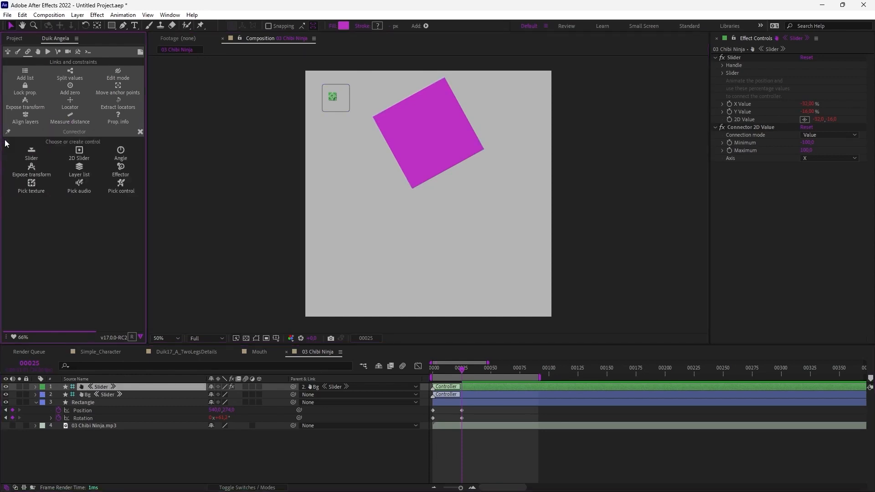
{"action": "left_click", "coordinate": [121, 185]}
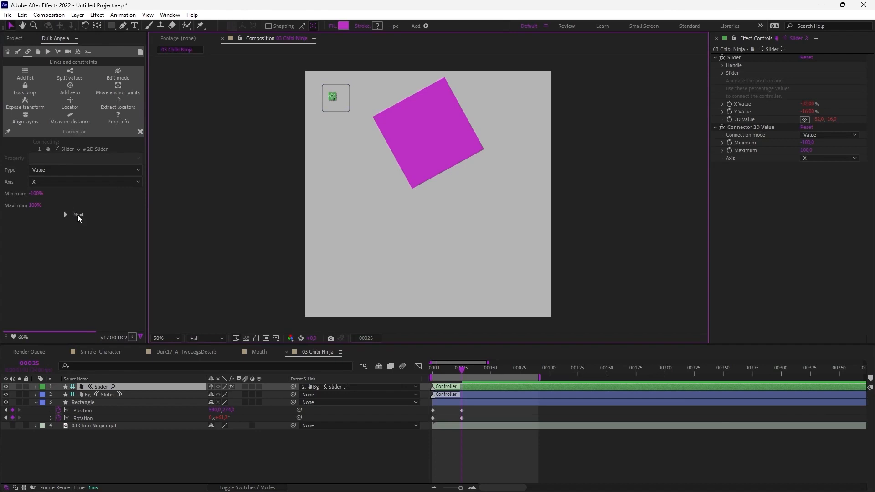
{"action": "left_click", "coordinate": [91, 390]}
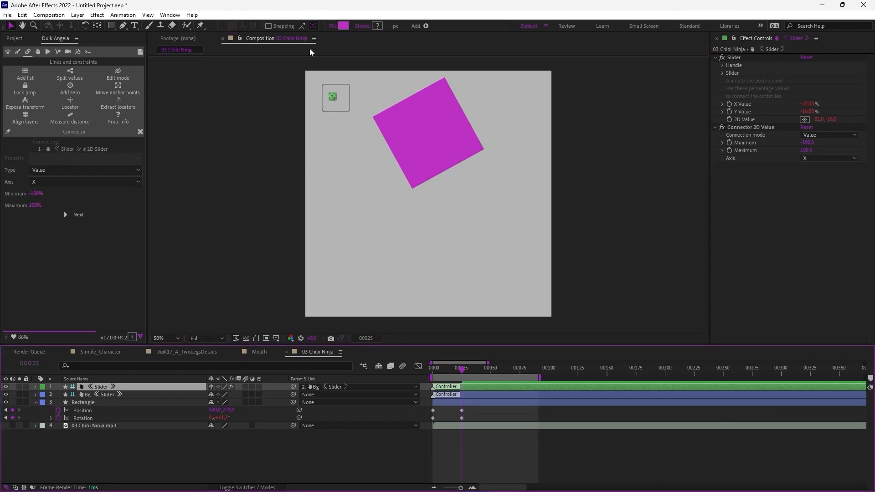
{"action": "left_click", "coordinate": [56, 182]}
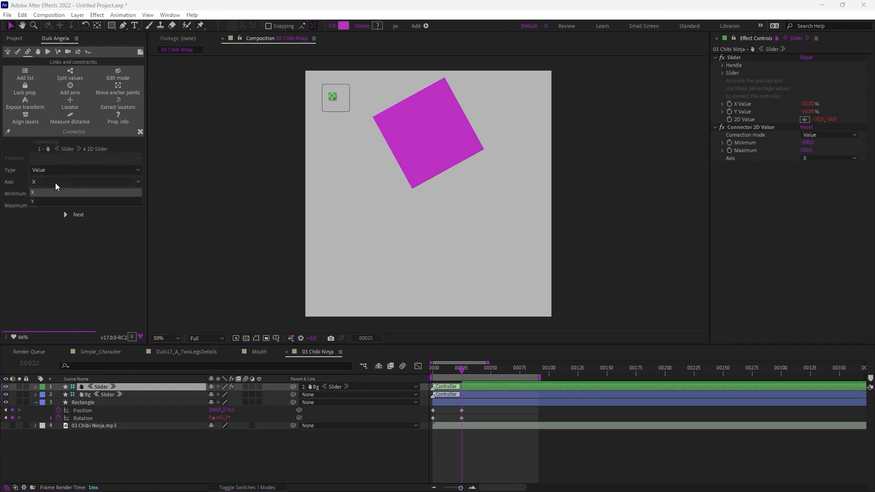
{"action": "left_click", "coordinate": [51, 199]}
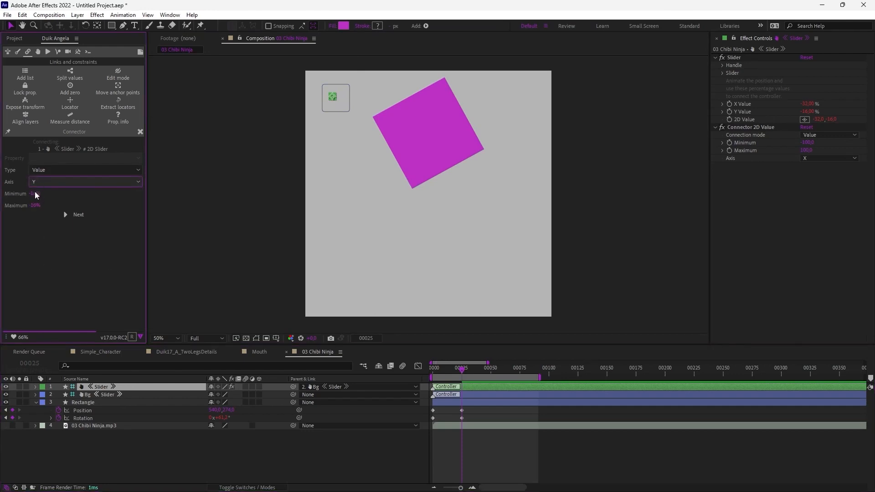
Set the Y axis connection's minimum to -100% and its maximum to 100%
{"action": "left_click", "coordinate": [34, 193]}
{"action": "type", "text": "-1"}
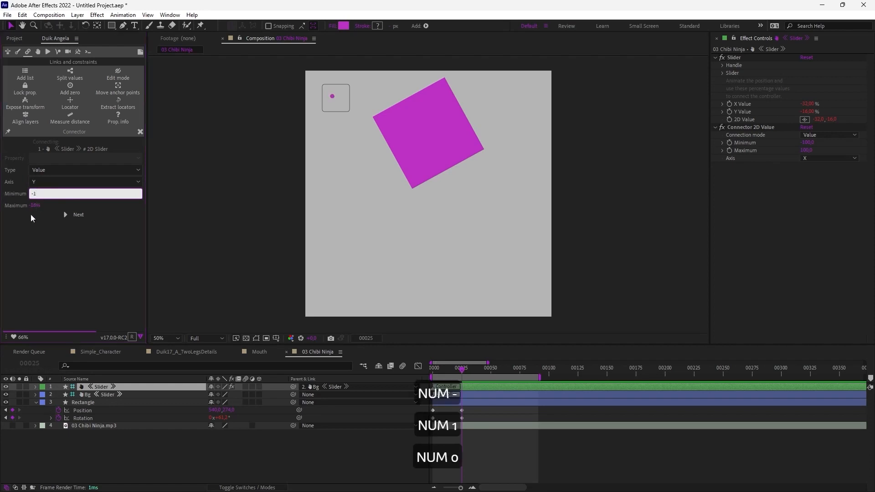
{"action": "key", "text": "Return"}
{"action": "left_click", "coordinate": [36, 196]}
{"action": "type", "text": "00-"}
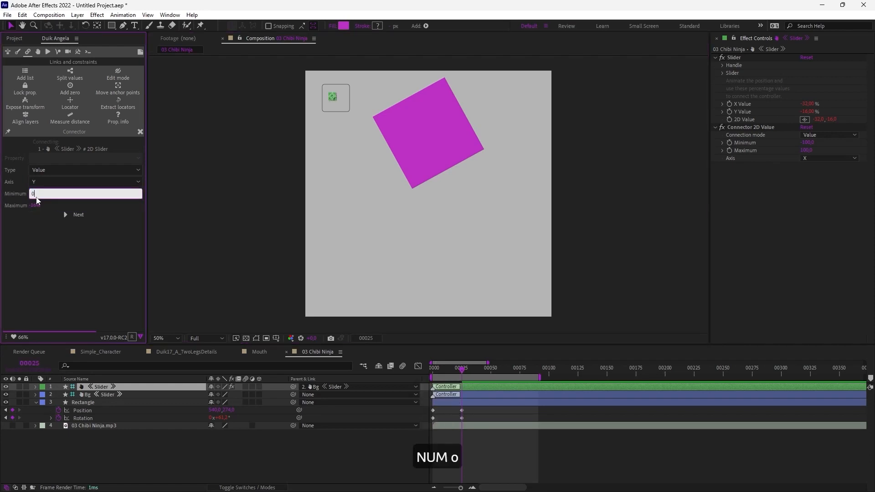
{"action": "key", "text": "BackSpace"}
{"action": "key", "text": "BackSpace"}
{"action": "key", "text": "BackSpace"}
{"action": "type", "text": "-"}
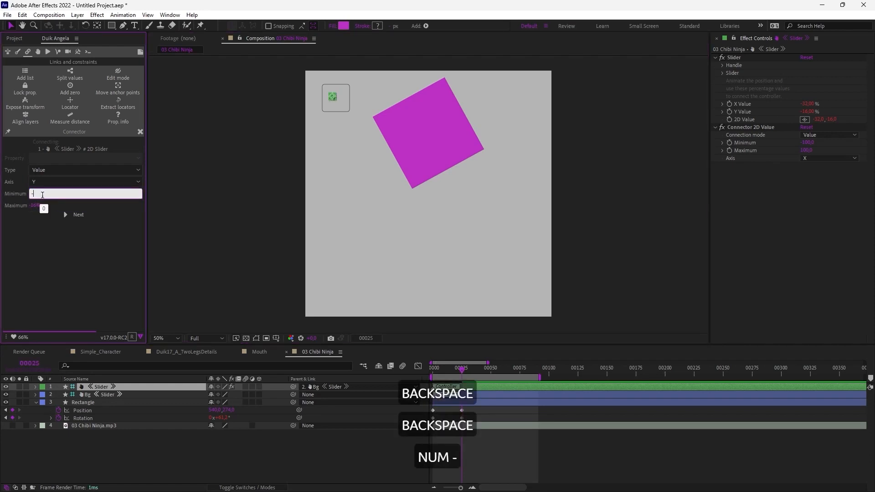
{"action": "type", "text": "100"}
{"action": "left_click", "coordinate": [31, 205]}
{"action": "type", "text": "100"}
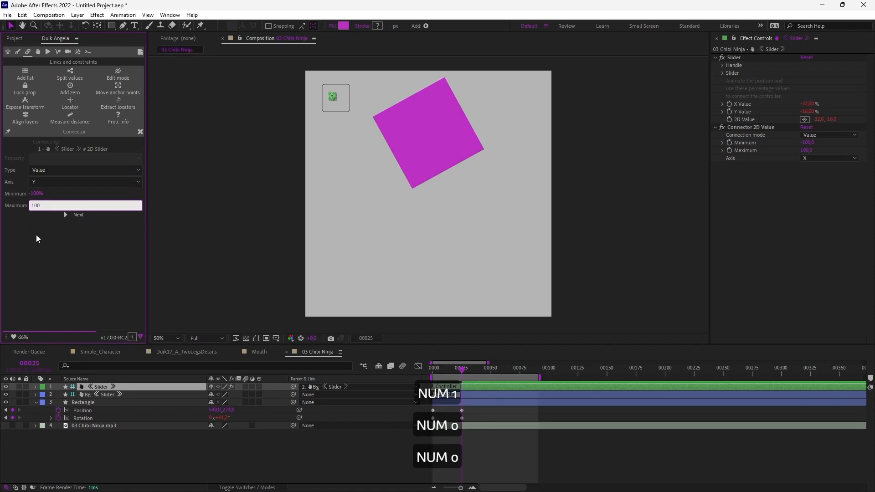
{"action": "key", "text": "Return"}
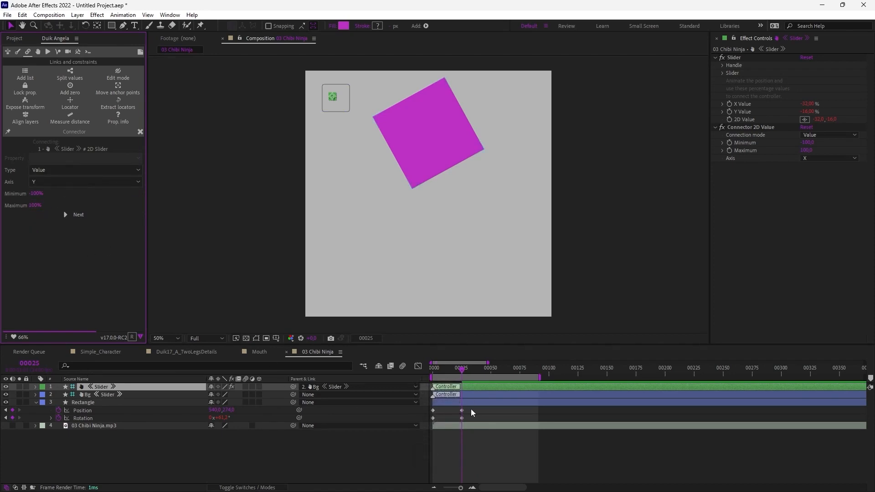
Select both Position keyframes of the Rectangle and connect the property to the 2D slider's Y axis
{"action": "left_click_drag", "start_coordinate": [470, 409], "coordinate": [412, 411]}
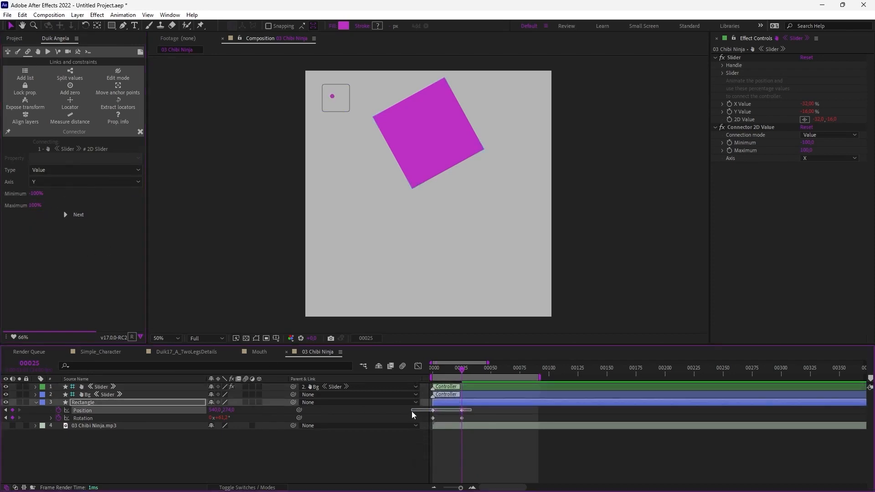
{"action": "left_click", "coordinate": [78, 217]}
{"action": "left_click", "coordinate": [112, 163]}
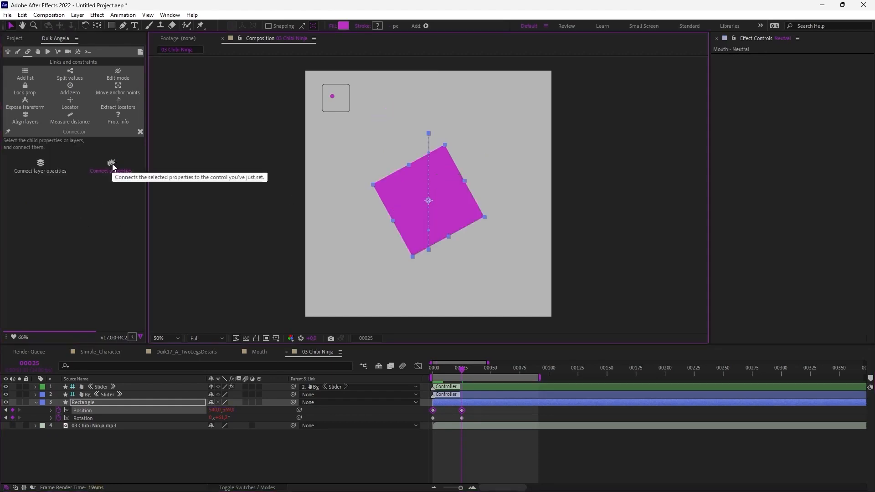
Hide the layer controls and move the 2D slider's handle a little upward to test rotation and position together
{"action": "left_click", "coordinate": [332, 98]}
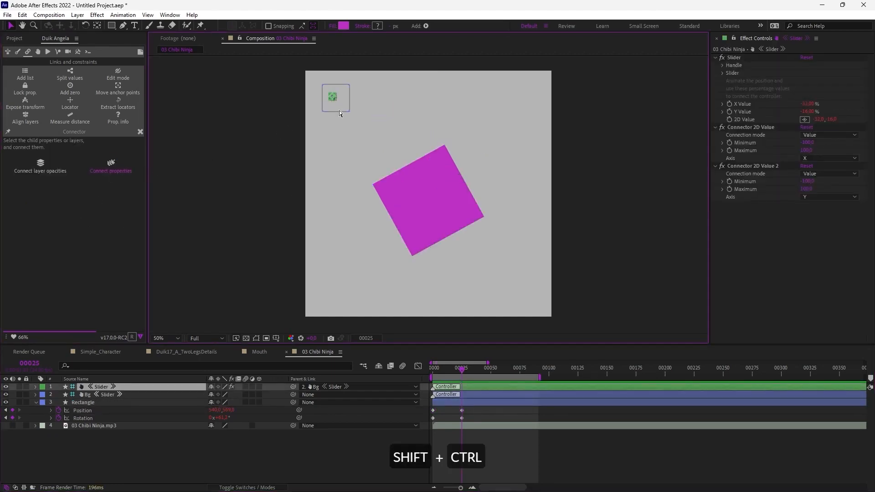
{"action": "key", "text": "ctrl+shift+h"}
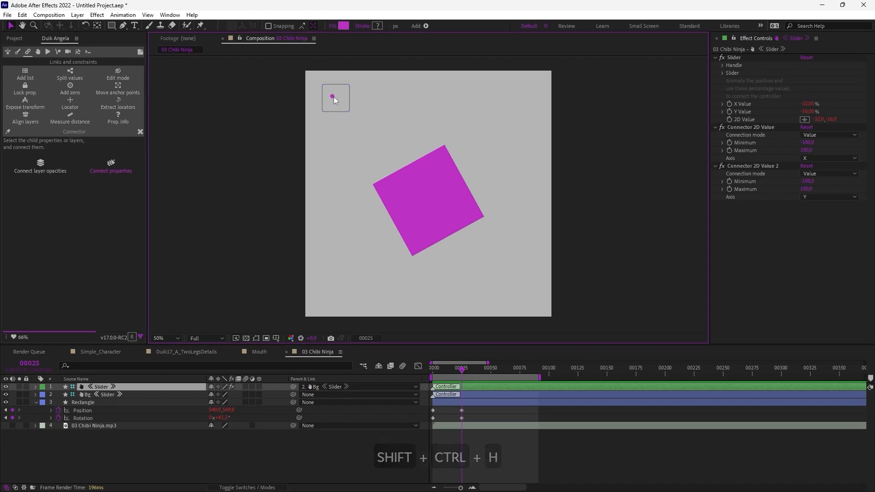
{"action": "mouse_move", "coordinate": [332, 98]}
{"action": "left_mouse_down"}
{"action": "mouse_move", "coordinate": [337, 108]}
{"action": "mouse_move", "coordinate": [332, 93]}
{"action": "left_mouse_up"}
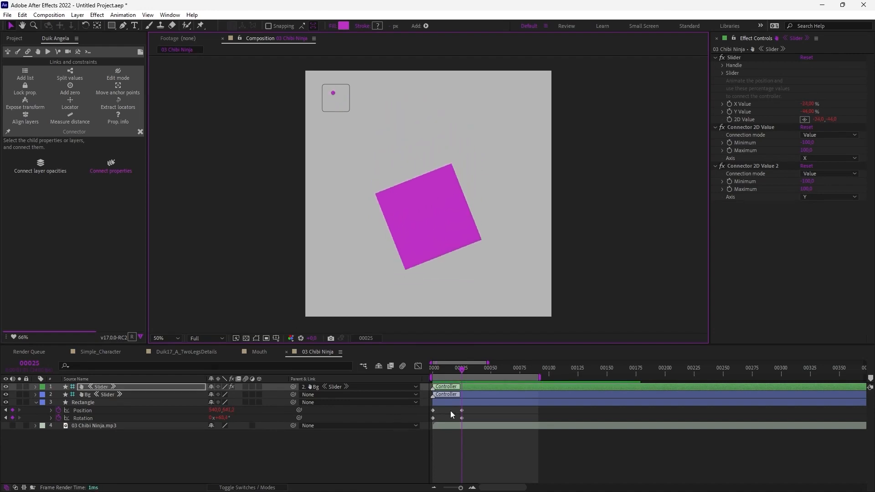
Swap the Rectangle's two Position keyframes to reverse its vertical travel, and test it by moving the 2D slider's handle
{"action": "left_click_drag", "start_coordinate": [462, 410], "coordinate": [433, 411]}
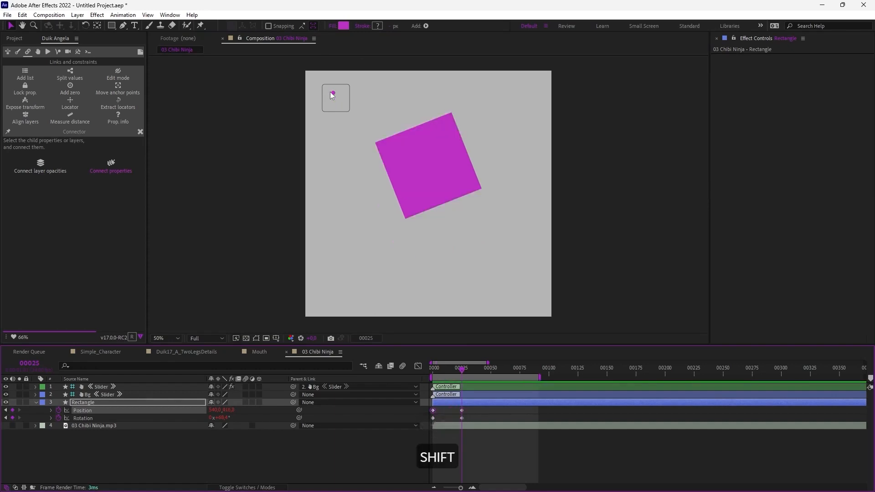
{"action": "mouse_move", "coordinate": [333, 93]}
{"action": "left_mouse_down"}
{"action": "mouse_move", "coordinate": [334, 102]}
{"action": "mouse_move", "coordinate": [330, 89]}
{"action": "mouse_move", "coordinate": [345, 97]}
{"action": "mouse_move", "coordinate": [330, 95]}
{"action": "mouse_move", "coordinate": [344, 94]}
{"action": "mouse_move", "coordinate": [329, 105]}
{"action": "mouse_move", "coordinate": [345, 87]}
{"action": "mouse_move", "coordinate": [328, 103]}
{"action": "mouse_move", "coordinate": [326, 95]}
{"action": "mouse_move", "coordinate": [343, 92]}
{"action": "mouse_move", "coordinate": [334, 95]}
{"action": "left_mouse_up"}
Close the current connection setup, reopen the Connector's list of controls and deselect all layers
{"action": "left_click", "coordinate": [136, 131]}
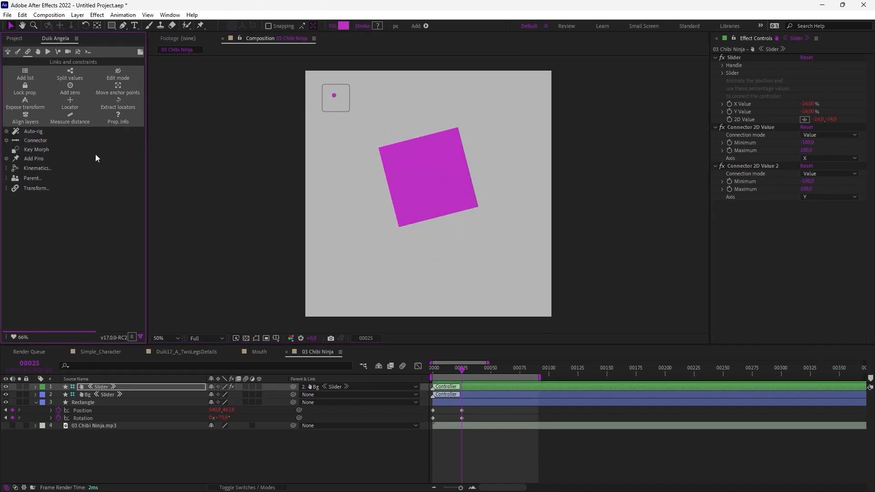
{"action": "left_click", "coordinate": [7, 140]}
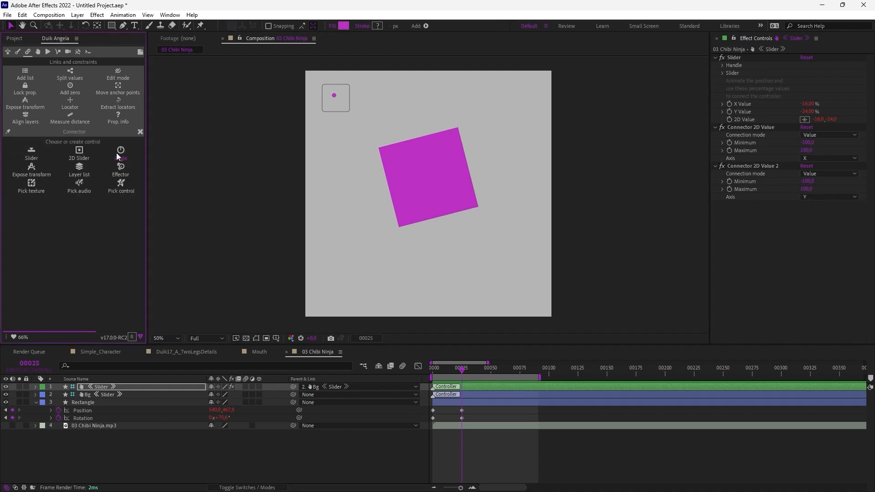
{"action": "left_click", "coordinate": [181, 272]}
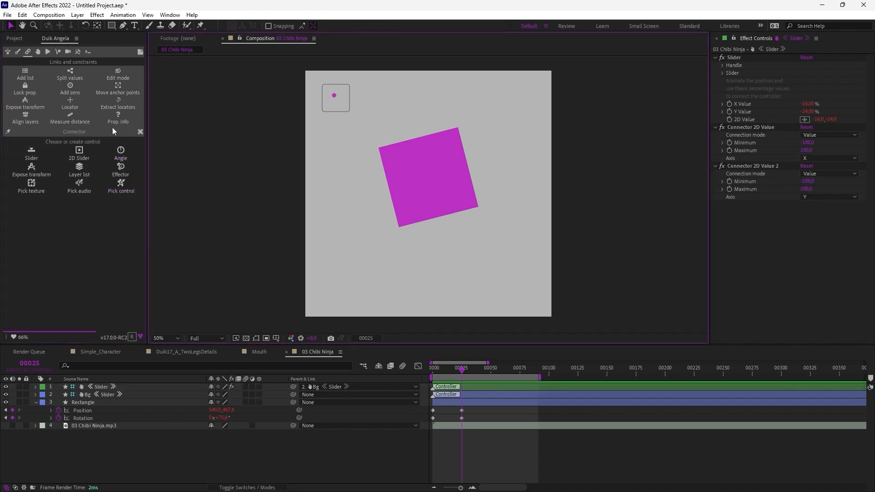
Create an Angle control with the Connector and place it in the lower-left area of the composition
{"action": "left_click", "coordinate": [120, 154]}
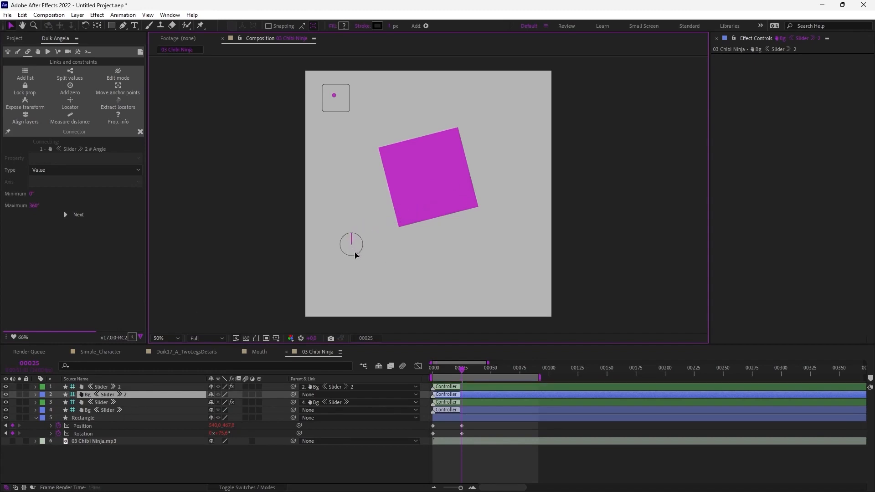
{"action": "left_click", "coordinate": [343, 268]}
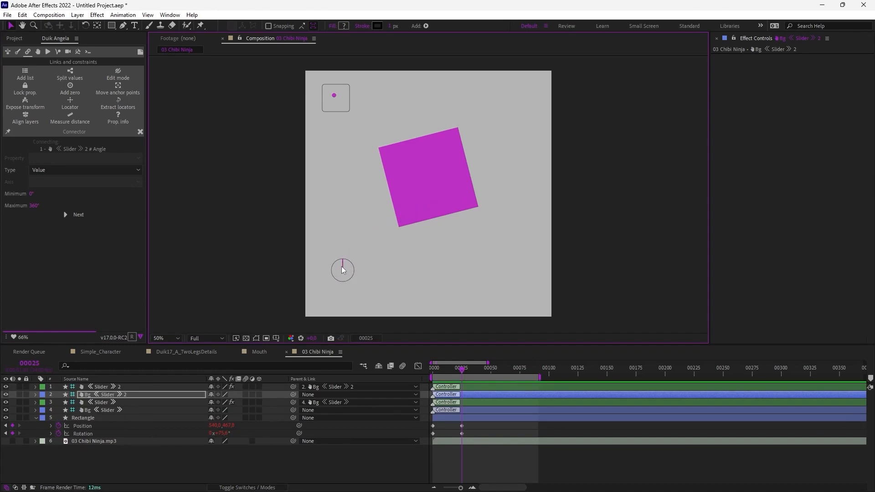
Try rotating the angle control's handle slightly, undo the rotation and return to the Selection tool
{"action": "left_click", "coordinate": [147, 387]}
{"action": "key", "text": "w"}
{"action": "mouse_move", "coordinate": [344, 261]}
{"action": "left_mouse_down"}
{"action": "mouse_move", "coordinate": [351, 265]}
{"action": "mouse_move", "coordinate": [347, 253]}
{"action": "left_mouse_up"}
{"action": "key", "text": "ctrl+z"}
{"action": "key", "text": "v"}
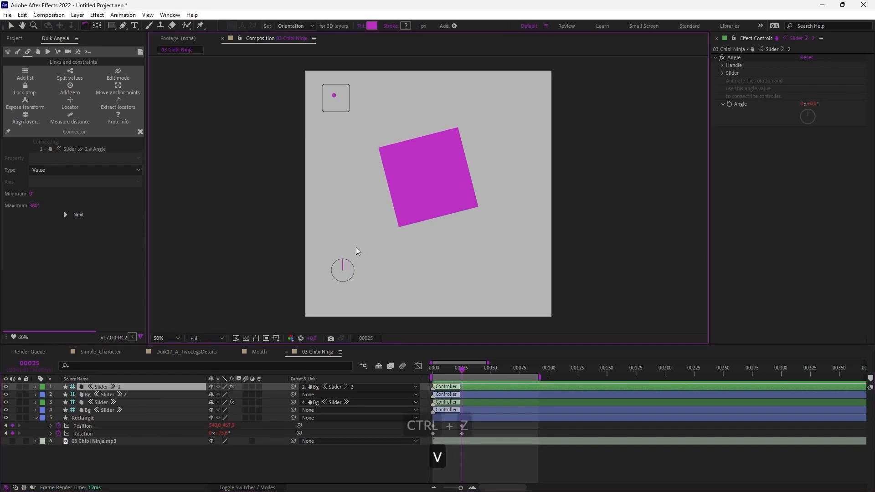
Reveal the Rectangle's Opacity and keyframe it at 100% on frame 0 and 0% on frame 25
{"action": "left_click", "coordinate": [109, 417]}
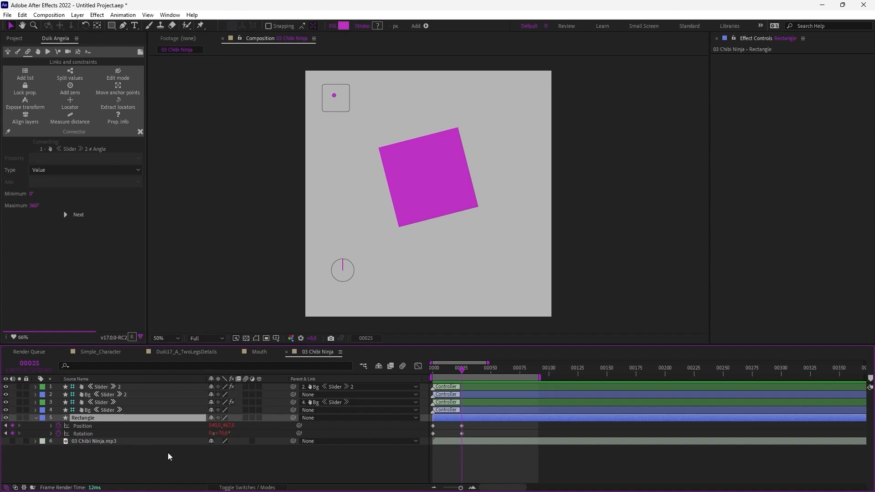
{"action": "key", "text": "shift+t"}
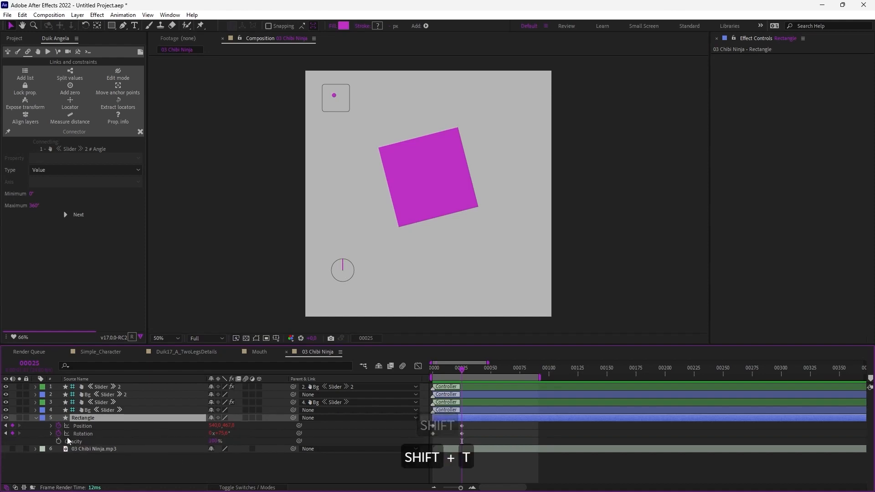
{"action": "key", "text": "Home"}
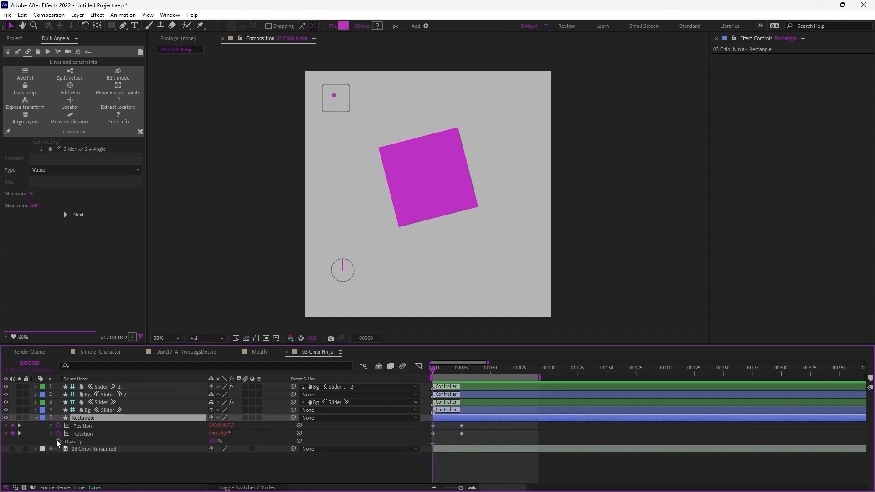
{"action": "left_click", "coordinate": [58, 440]}
{"action": "left_click", "coordinate": [455, 369], "text": "shift"}
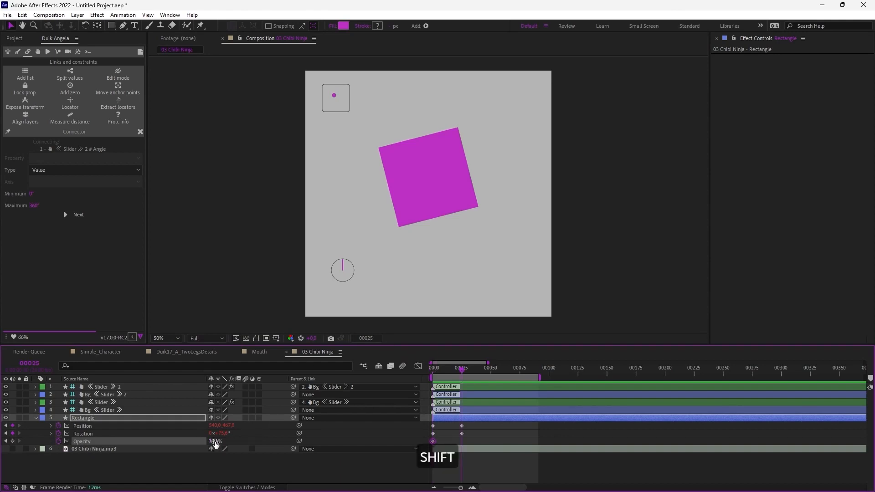
{"action": "left_click_drag", "start_coordinate": [215, 444], "coordinate": [191, 444]}
Accept the angle range of 0° to 360° and connect the Rectangle's Opacity property to the angle control
{"action": "left_click", "coordinate": [158, 420]}
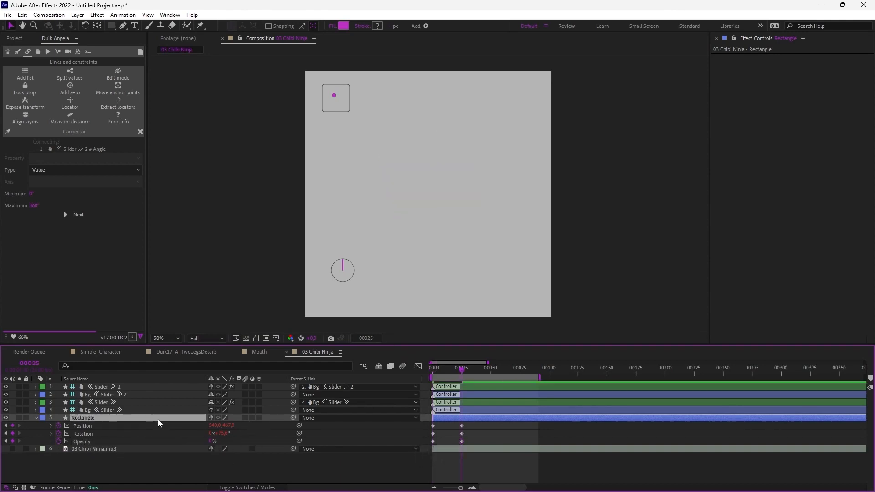
{"action": "left_click", "coordinate": [79, 215]}
{"action": "left_click", "coordinate": [83, 441]}
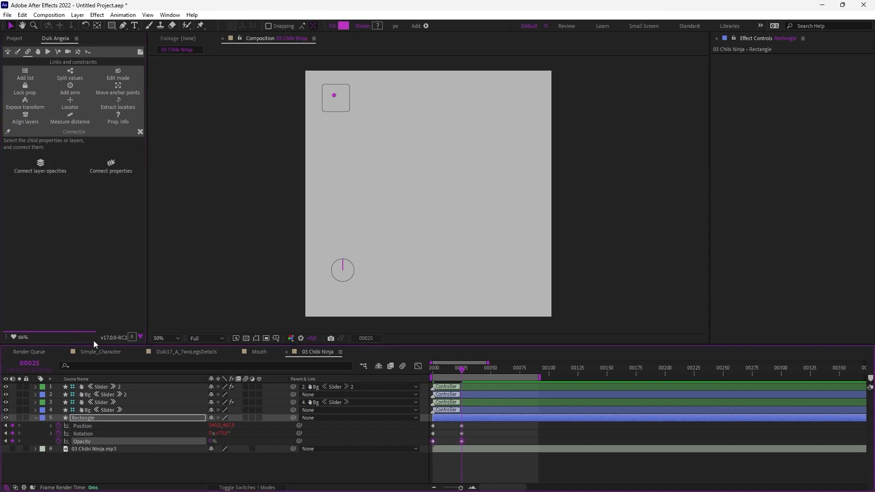
{"action": "left_click", "coordinate": [114, 169]}
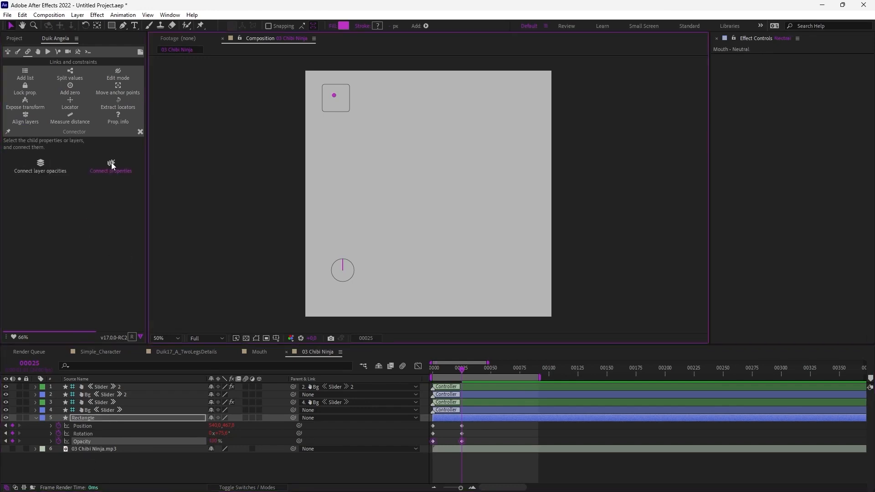
Rotate the angle control's handle, reveal its Rotation property and vary the value to test the Rectangle's fade
{"action": "left_click", "coordinate": [346, 267]}
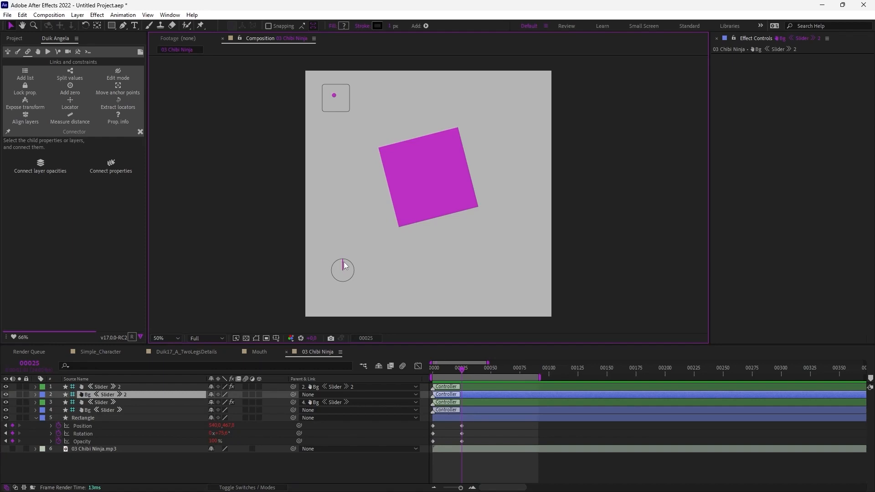
{"action": "left_click", "coordinate": [145, 387]}
{"action": "key", "text": "w"}
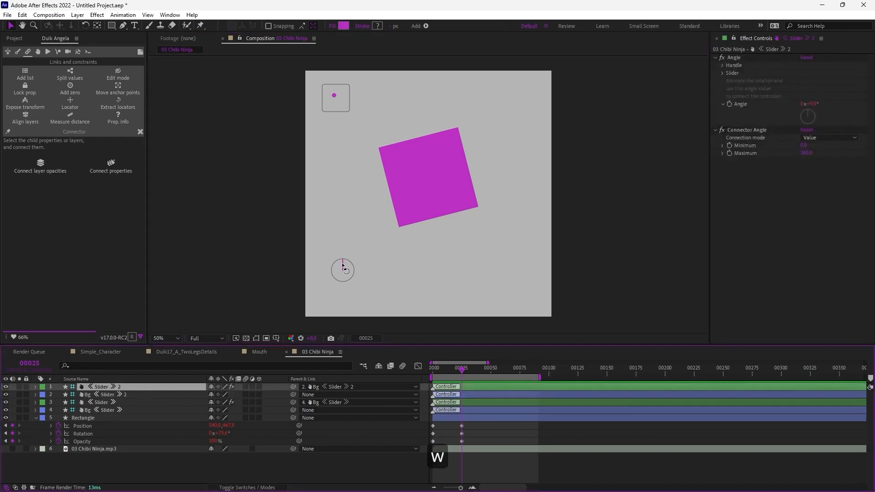
{"action": "mouse_move", "coordinate": [345, 266]}
{"action": "left_mouse_down"}
{"action": "mouse_move", "coordinate": [353, 278]}
{"action": "mouse_move", "coordinate": [336, 276]}
{"action": "left_mouse_up"}
{"action": "key", "text": "r"}
{"action": "left_click_drag", "start_coordinate": [223, 395], "coordinate": [260, 409]}
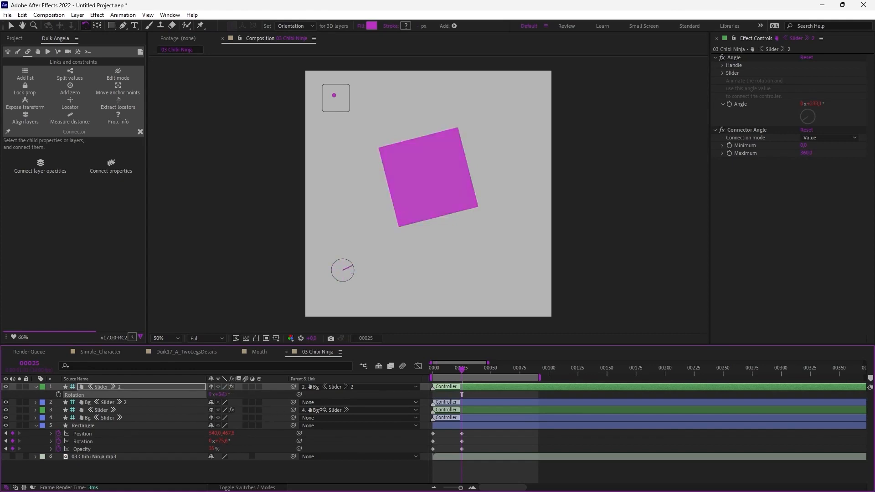
{"action": "left_click_drag", "start_coordinate": [307, 415], "coordinate": [255, 417]}
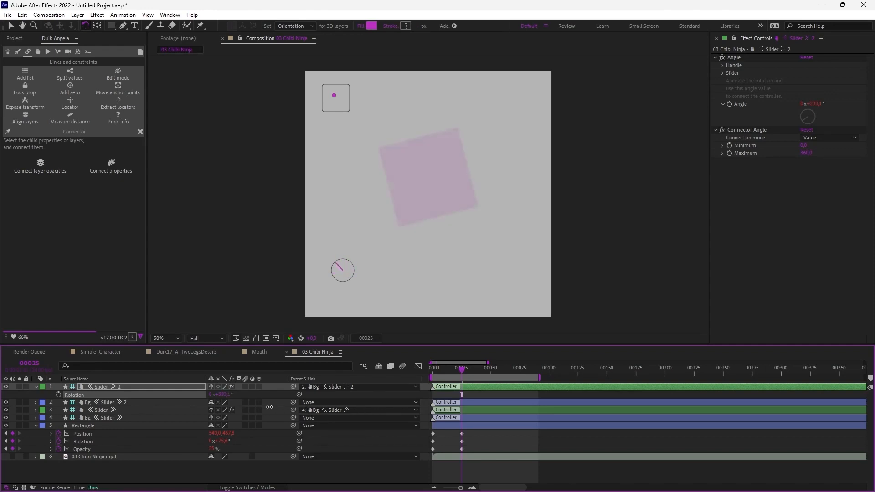
{"action": "left_click_drag", "start_coordinate": [272, 397], "coordinate": [165, 412]}
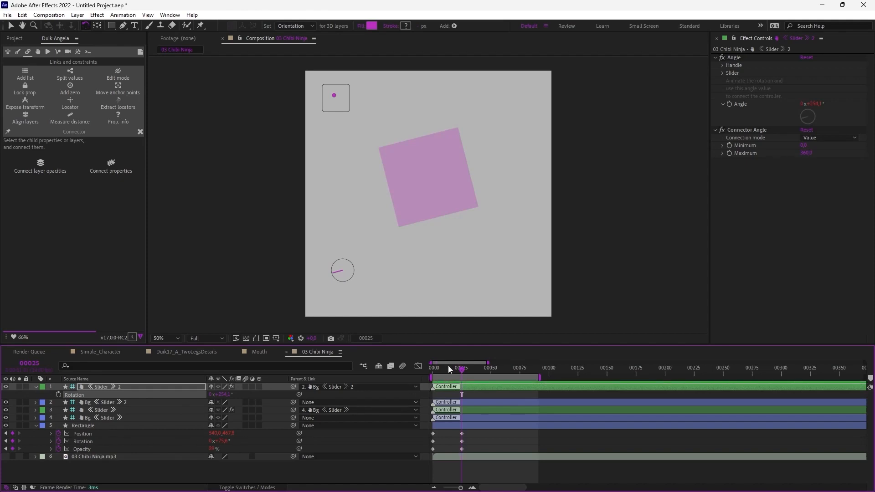
Disable the Rectangle's Opacity expression and move the 0% keyframe to frame 11
{"action": "left_click_drag", "start_coordinate": [447, 370], "coordinate": [445, 371]}
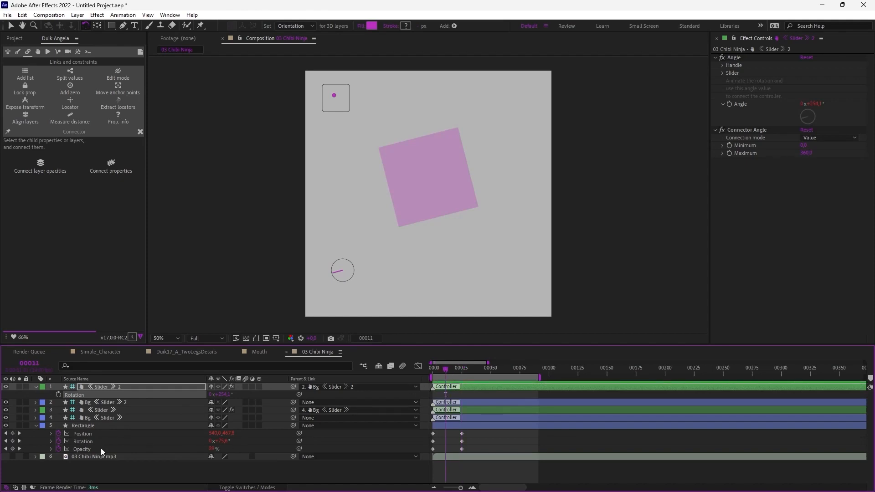
{"action": "left_click", "coordinate": [51, 449]}
{"action": "left_click_drag", "start_coordinate": [484, 445], "coordinate": [489, 445]}
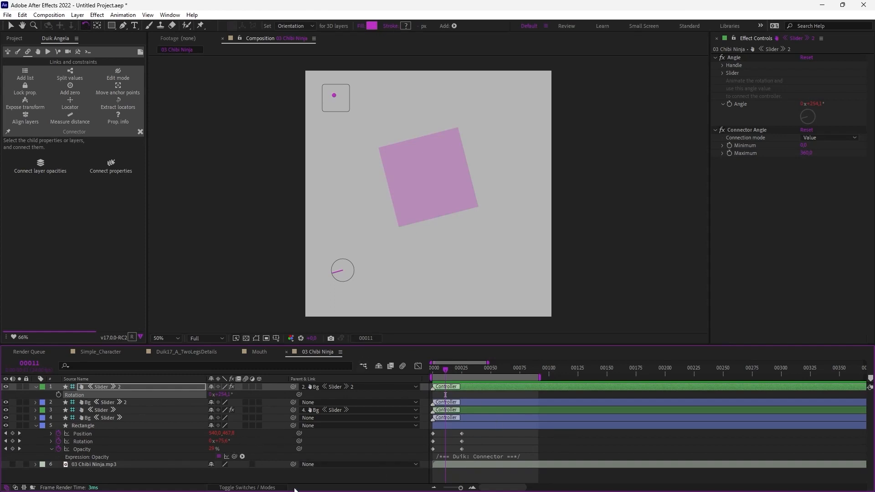
{"action": "left_click", "coordinate": [219, 457]}
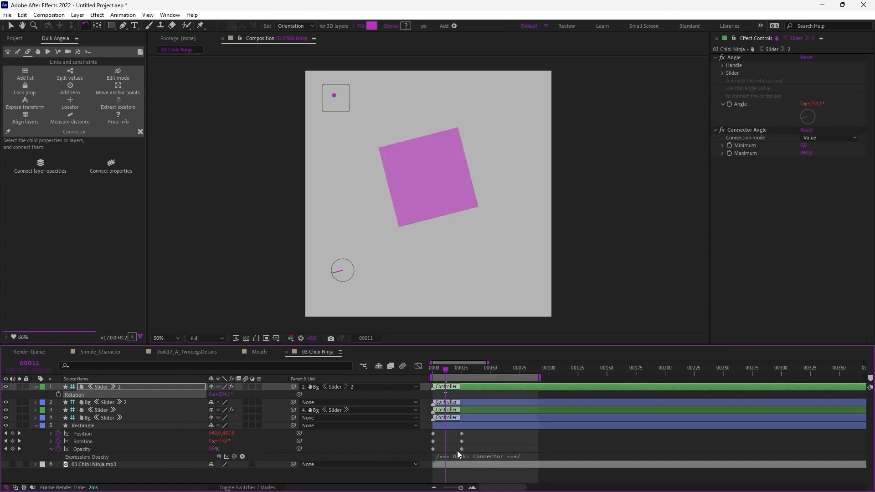
{"action": "left_click_drag", "start_coordinate": [462, 449], "coordinate": [445, 449]}
Add a 100% Opacity keyframe at frame 25, preview the fade and re-enable the Rectangle's Opacity expression
{"action": "left_click_drag", "start_coordinate": [453, 373], "coordinate": [461, 372]}
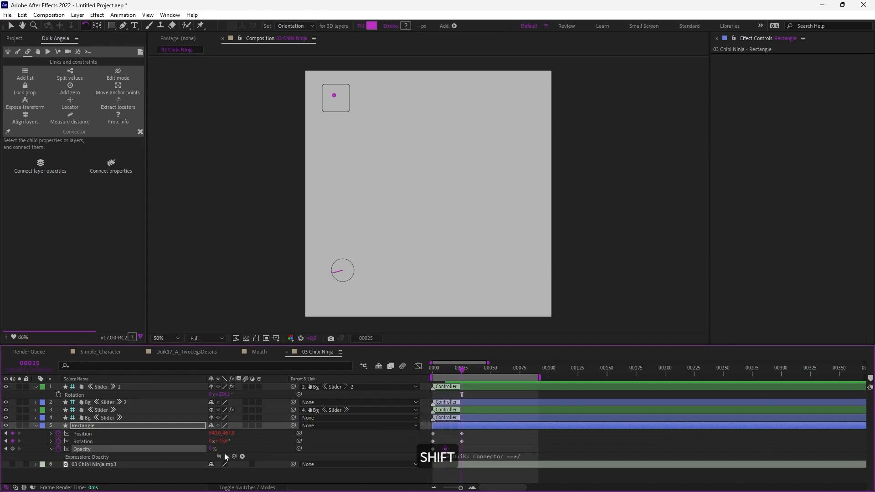
{"action": "left_click_drag", "start_coordinate": [211, 449], "coordinate": [296, 448]}
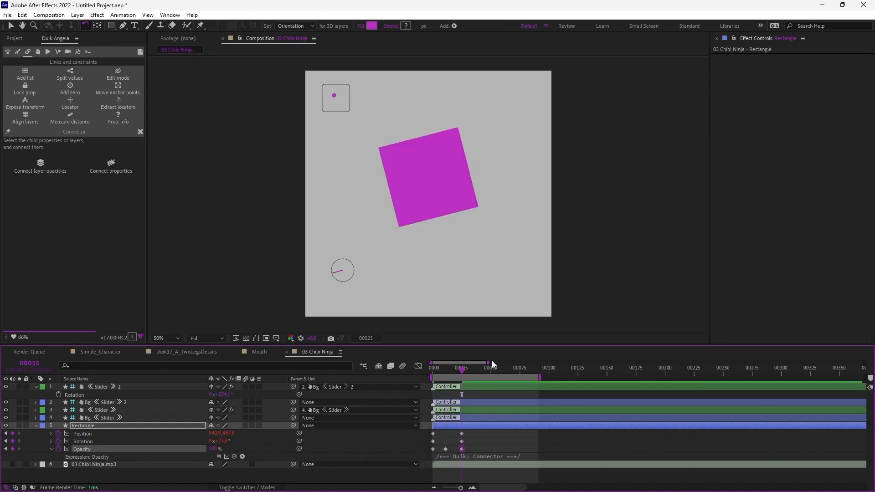
{"action": "left_click_drag", "start_coordinate": [434, 370], "coordinate": [461, 370]}
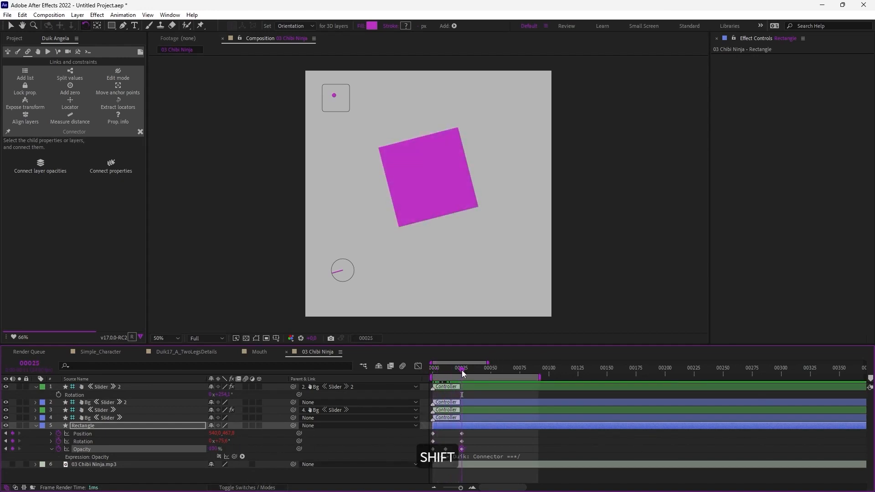
{"action": "left_click", "coordinate": [219, 456]}
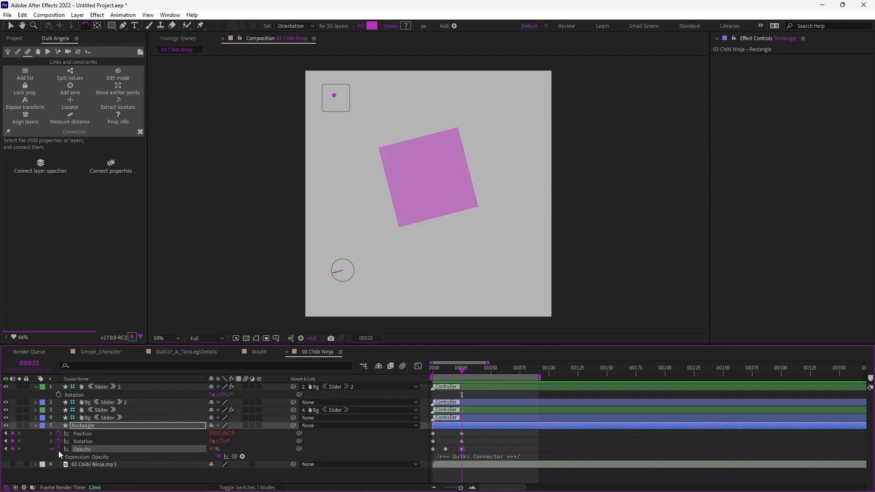
{"action": "left_click", "coordinate": [53, 449]}
Test the reworked fade by sweeping the angle handle's Rotation beyond a full turn, and undo the change
{"action": "left_click", "coordinate": [109, 389]}
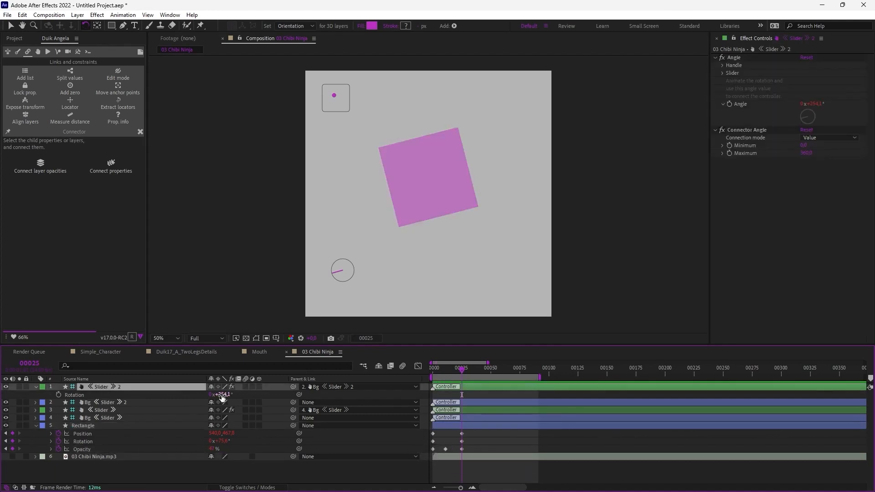
{"action": "left_click_drag", "start_coordinate": [222, 394], "coordinate": [739, 397]}
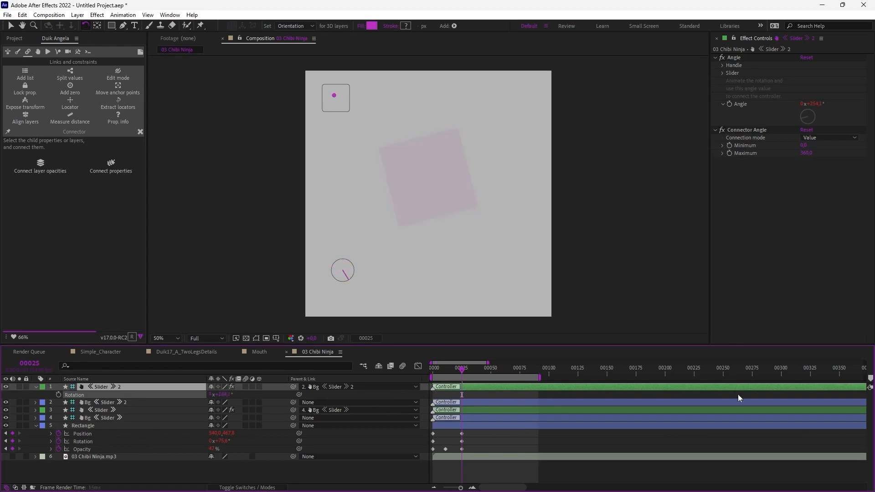
{"action": "key", "text": "ctrl+z"}
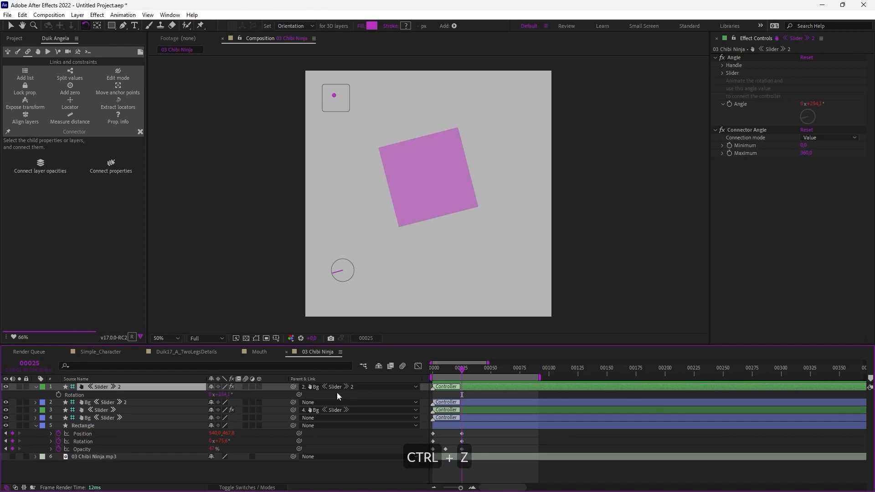
Set the angle handle's Rotation to 0°, try sweeping it from there and undo that sweep
{"action": "left_click", "coordinate": [223, 395]}
{"action": "type", "text": "0"}
{"action": "key", "text": "KP_Enter"}
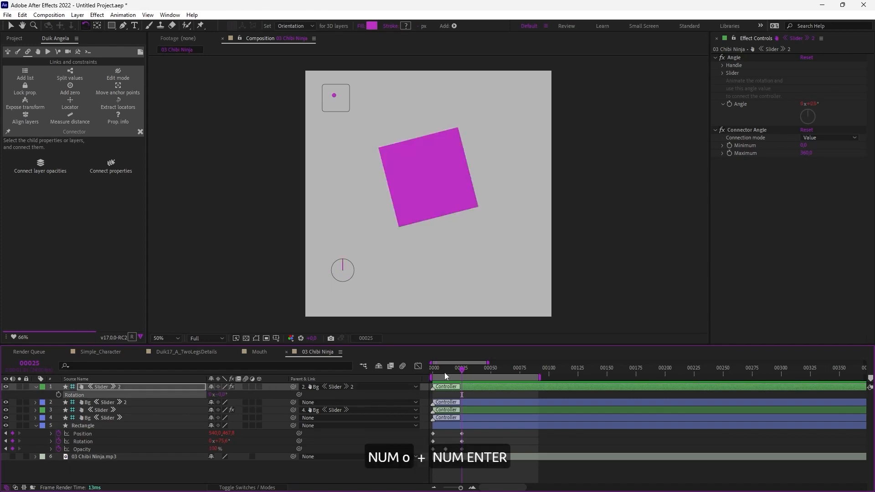
{"action": "left_click_drag", "start_coordinate": [221, 395], "coordinate": [449, 403]}
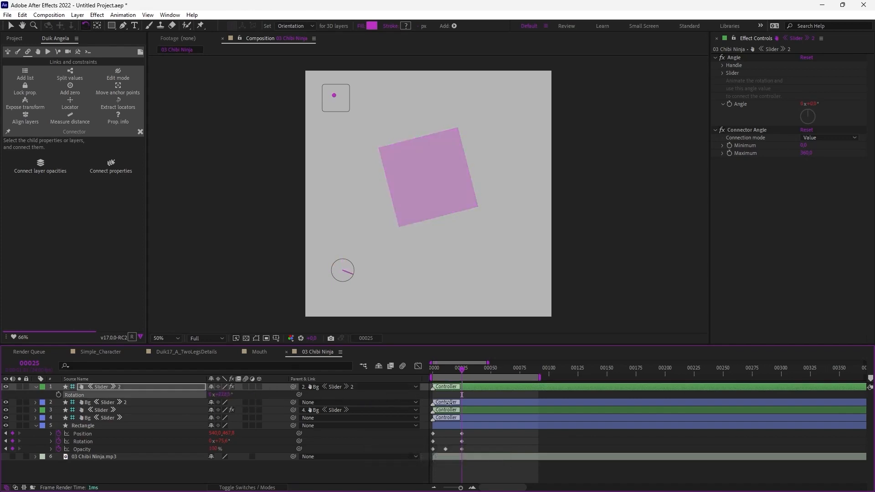
{"action": "key", "text": "ctrl+z"}
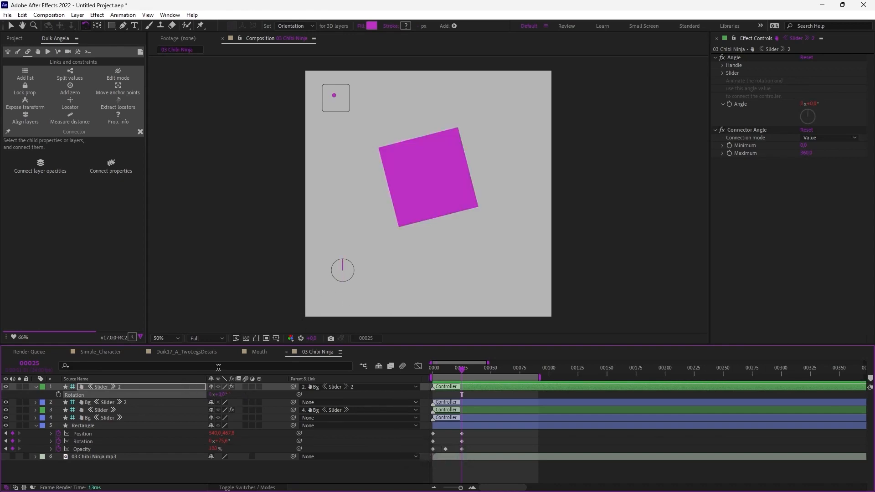
Create a new composition with the default settings and choose Expose Transform as the Connector's control
{"action": "left_click", "coordinate": [101, 352]}
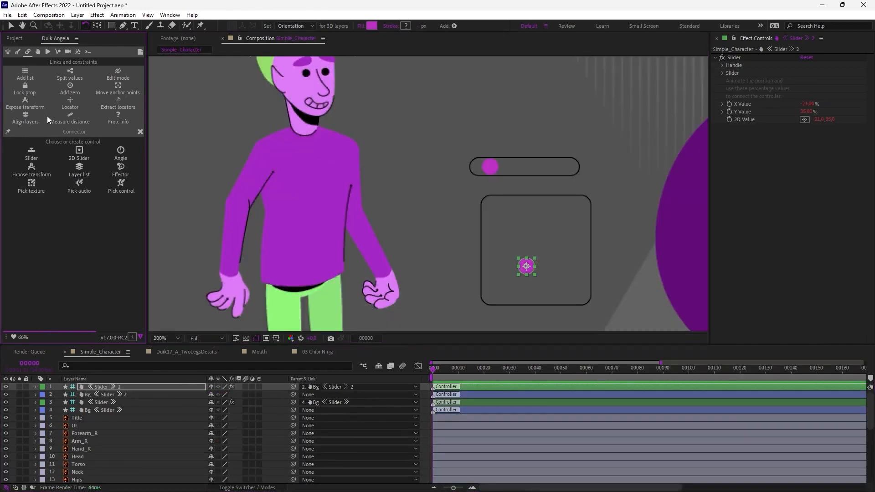
{"action": "key", "text": "ctrl+n"}
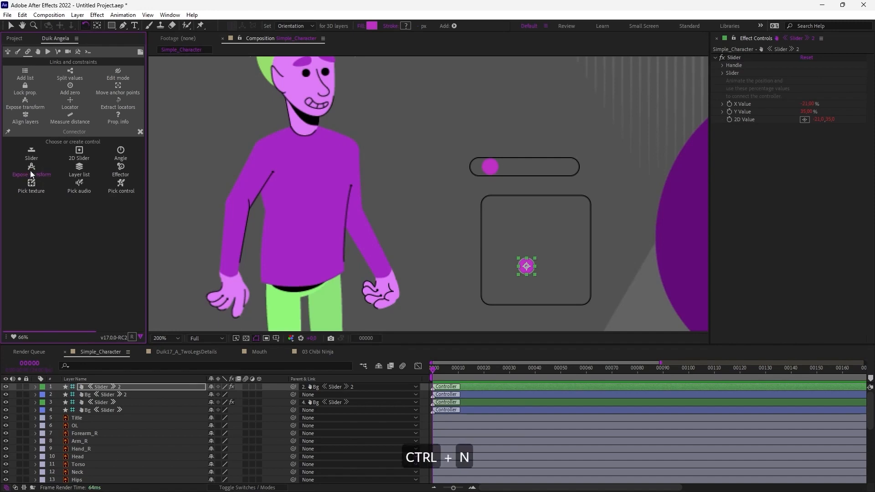
{"action": "key", "text": "Return"}
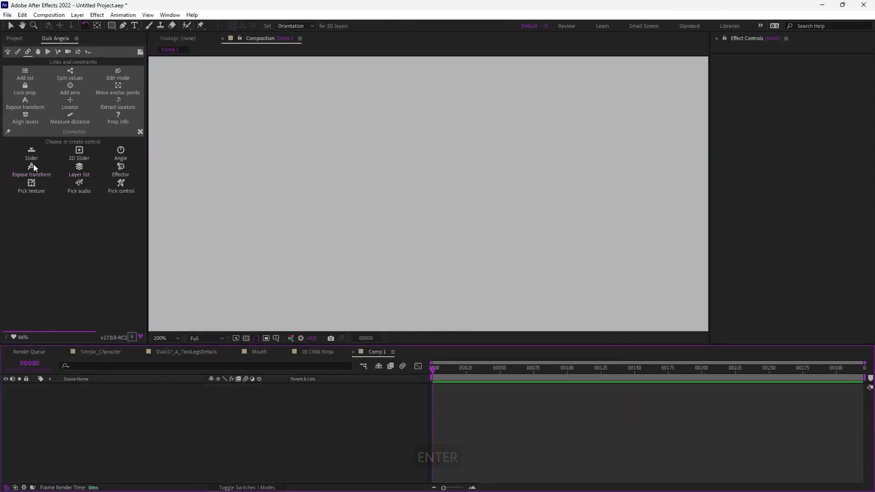
{"action": "left_click", "coordinate": [33, 170]}
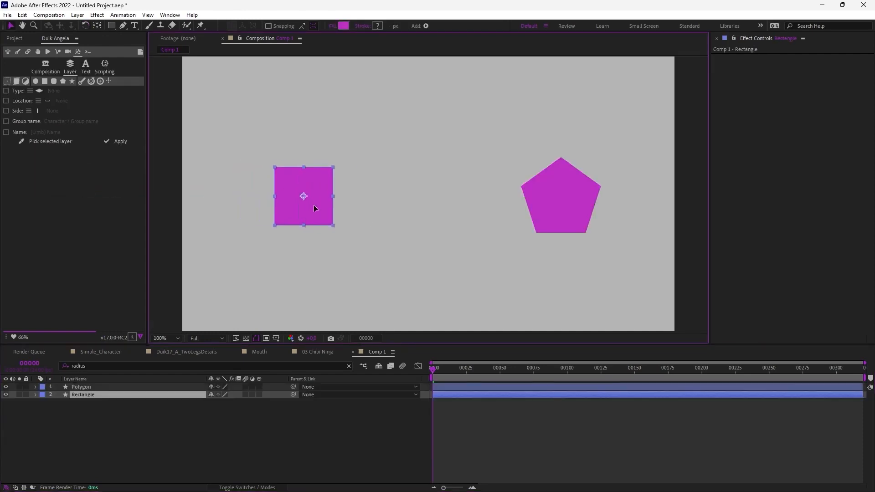
Move the square and the pentagon around, leaving the square slightly lower and the pentagon somewhat closer to it
{"action": "left_click_drag", "start_coordinate": [313, 204], "coordinate": [326, 204]}
{"action": "left_click", "coordinate": [586, 218]}
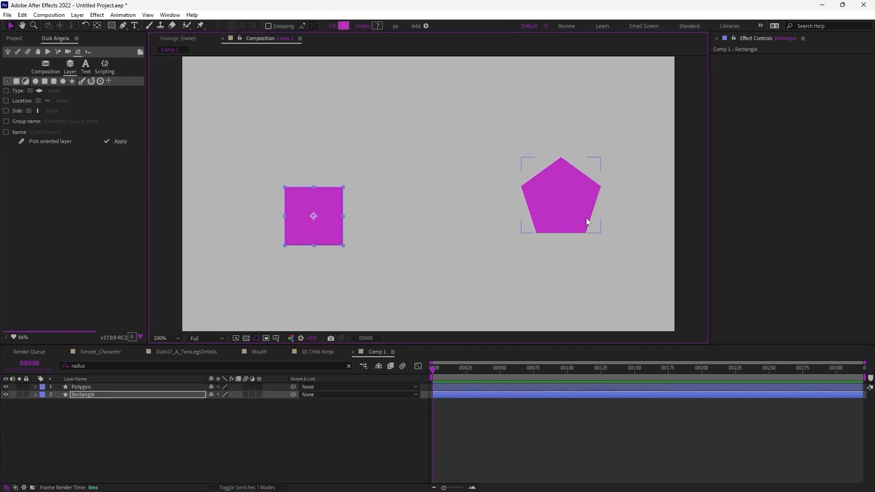
{"action": "left_click_drag", "start_coordinate": [586, 217], "coordinate": [528, 201]}
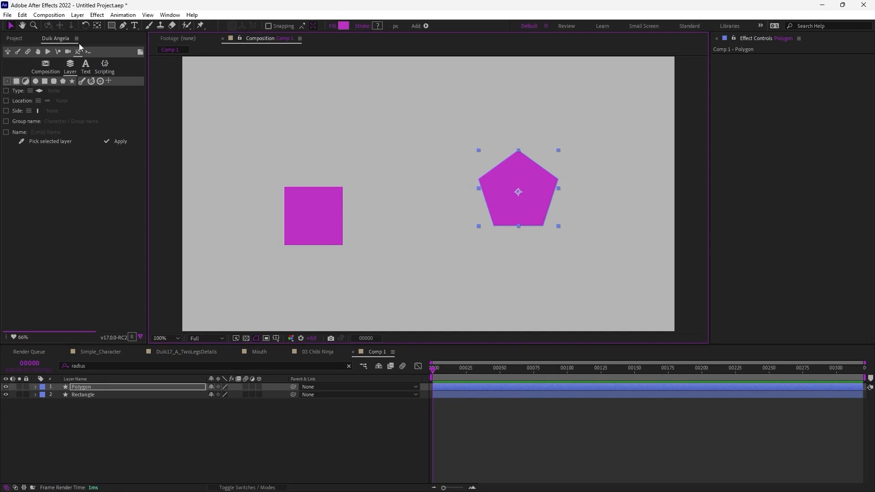
{"action": "mouse_move", "coordinate": [329, 216]}
{"action": "left_mouse_down"}
{"action": "mouse_move", "coordinate": [422, 209]}
{"action": "mouse_move", "coordinate": [355, 205]}
{"action": "mouse_move", "coordinate": [335, 222]}
{"action": "left_mouse_up"}
{"action": "mouse_move", "coordinate": [534, 180]}
{"action": "left_mouse_down"}
{"action": "mouse_move", "coordinate": [553, 177]}
{"action": "mouse_move", "coordinate": [543, 180]}
{"action": "left_mouse_up"}
{"action": "left_click_drag", "start_coordinate": [323, 214], "coordinate": [295, 200]}
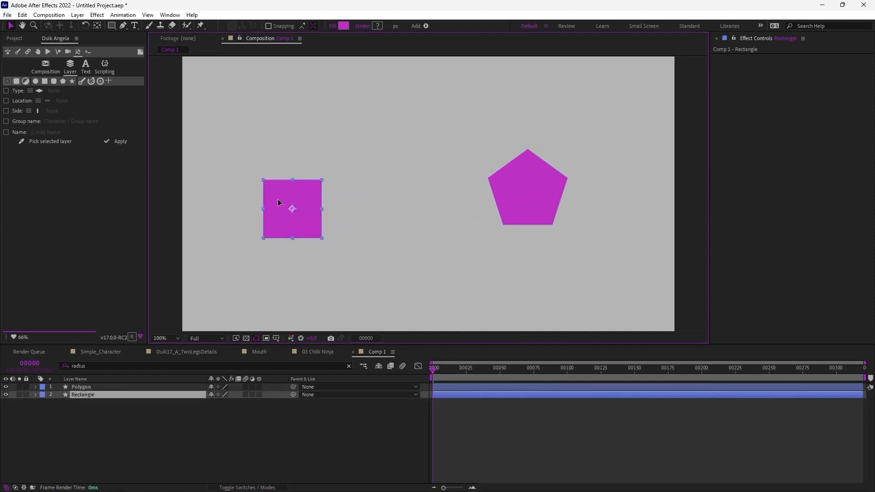
Add a circle between the square and the pentagon and reduce its Size until it is slightly smaller than the square
{"action": "left_click", "coordinate": [35, 81]}
{"action": "left_click_drag", "start_coordinate": [443, 196], "coordinate": [432, 233]}
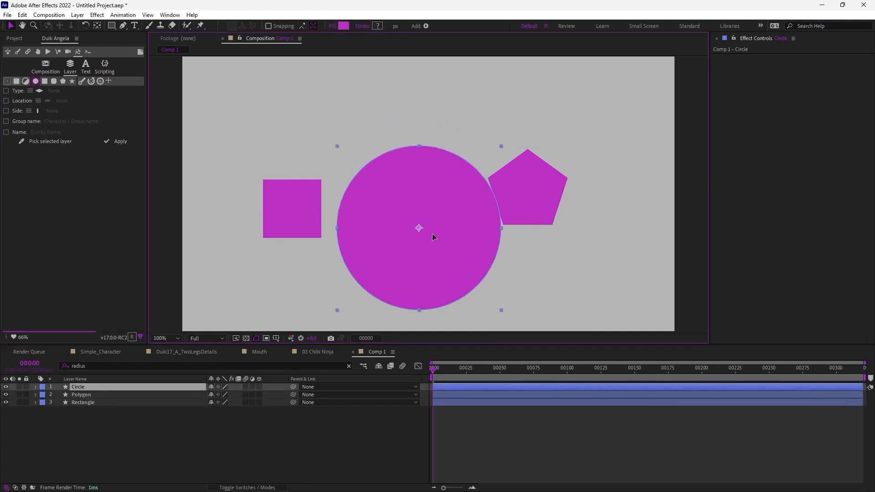
{"action": "key", "text": "Return"}
{"action": "left_click", "coordinate": [95, 366]}
{"action": "type", "text": "size"}
{"action": "key", "text": "Return"}
{"action": "left_click_drag", "start_coordinate": [234, 417], "coordinate": [146, 439]}
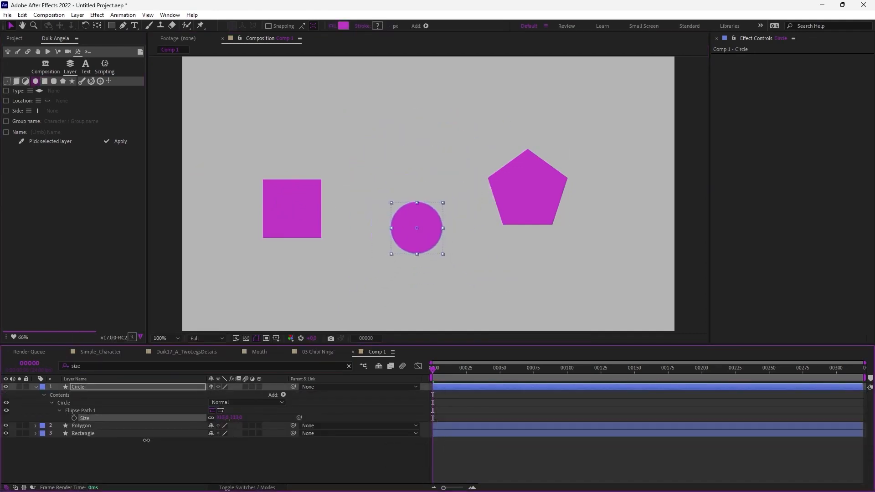
Nudge the circle slightly and keyframe its Opacity from 100% at frame 0 to 0% at frame 17
{"action": "key", "text": "v"}
{"action": "left_click_drag", "start_coordinate": [414, 230], "coordinate": [411, 227]}
{"action": "key", "text": "t"}
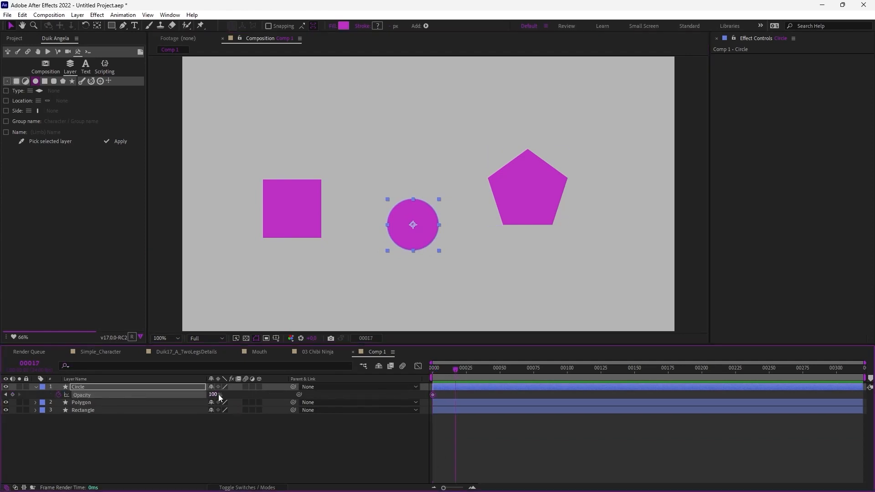
{"action": "left_click_drag", "start_coordinate": [212, 395], "coordinate": [132, 426]}
Move the pentagon and the square higher in the composition and the circle down near its lower edge
{"action": "left_click", "coordinate": [523, 204]}
{"action": "left_click_drag", "start_coordinate": [524, 204], "coordinate": [529, 173]}
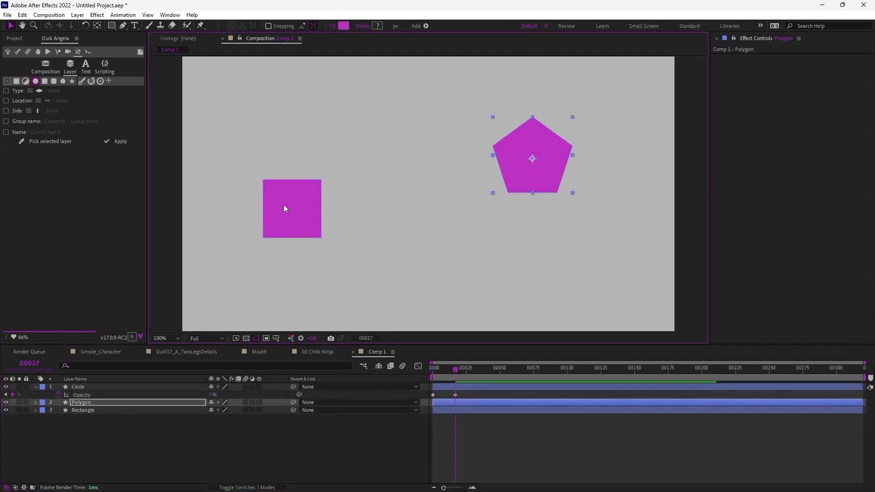
{"action": "left_click_drag", "start_coordinate": [284, 206], "coordinate": [283, 170]}
{"action": "left_click", "coordinate": [414, 231]}
{"action": "left_click_drag", "start_coordinate": [414, 230], "coordinate": [413, 297]}
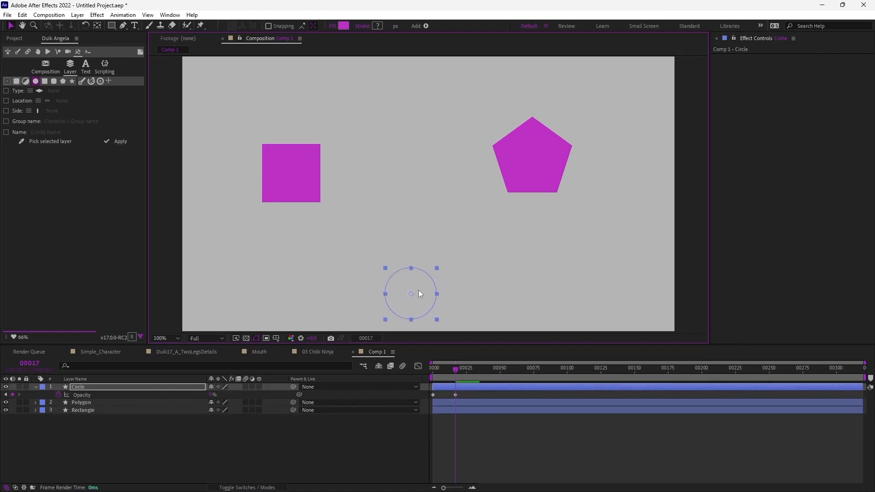
Create an Expose Transform control with the Connector from the Polygon and Rectangle layers and select the new controller
{"action": "left_click", "coordinate": [99, 403]}
{"action": "left_click", "coordinate": [100, 410]}
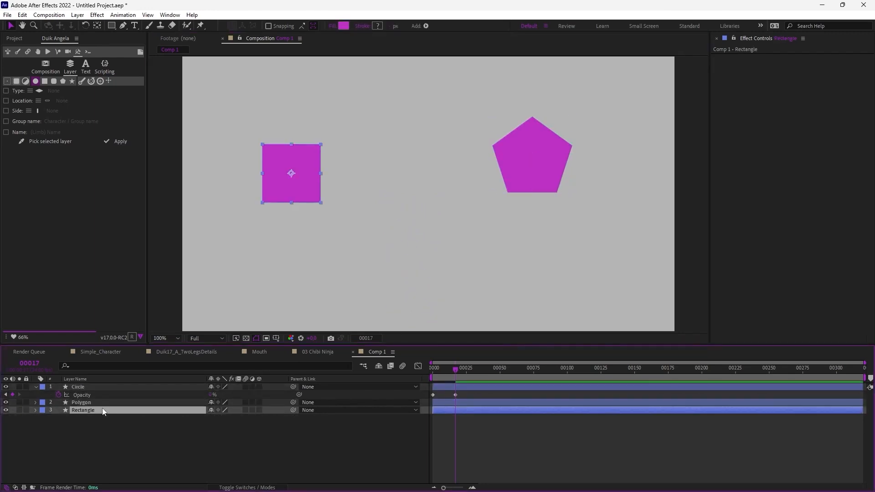
{"action": "left_click", "coordinate": [86, 403]}
{"action": "left_click", "coordinate": [88, 409], "text": "ctrl"}
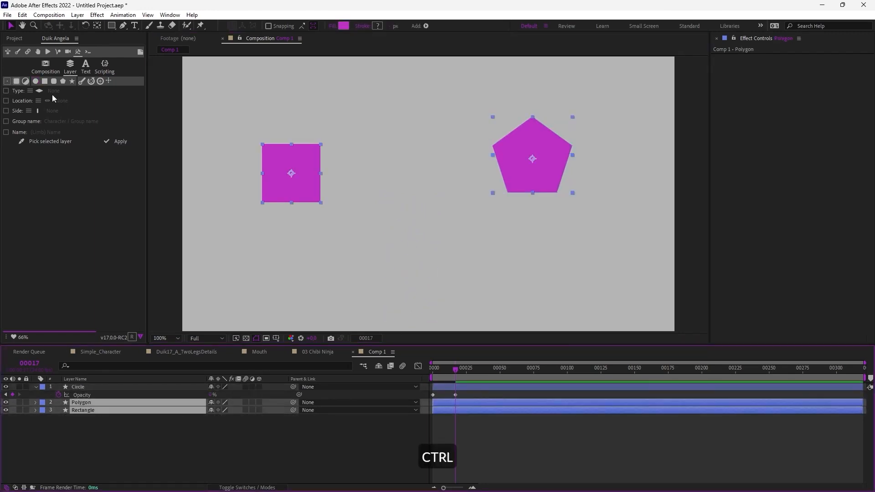
{"action": "left_click", "coordinate": [28, 52]}
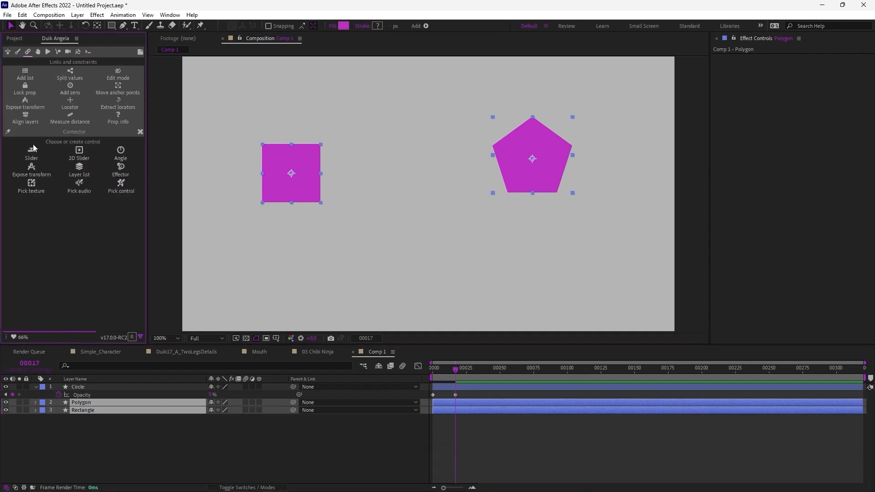
{"action": "left_click", "coordinate": [33, 165]}
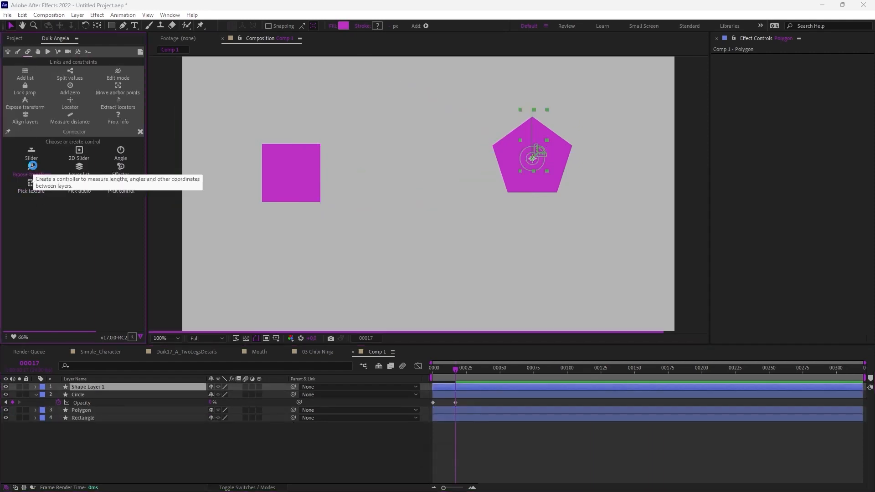
{"action": "left_click", "coordinate": [100, 394]}
{"action": "left_click", "coordinate": [123, 386]}
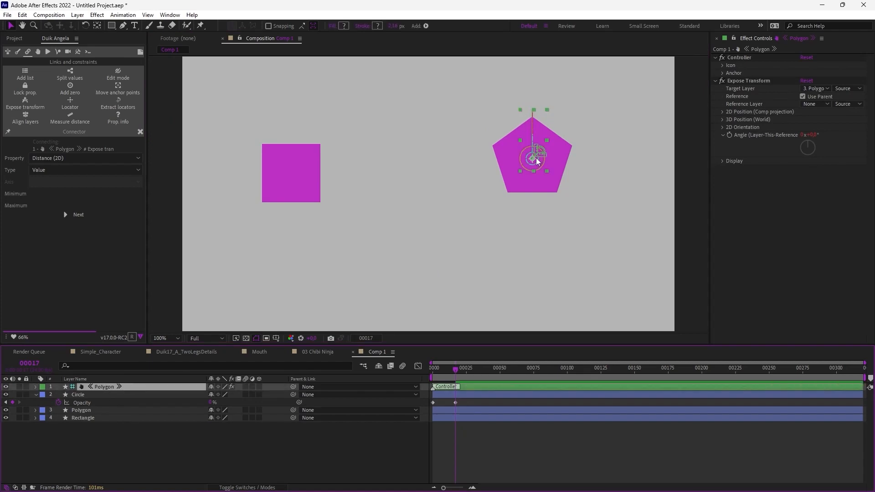
Try moving the controller, undo that move, and set Expose Transform's Reference Layer to 4. Rectangle
{"action": "mouse_move", "coordinate": [536, 162]}
{"action": "left_mouse_down"}
{"action": "mouse_move", "coordinate": [512, 161]}
{"action": "mouse_move", "coordinate": [522, 167]}
{"action": "mouse_move", "coordinate": [522, 160]}
{"action": "left_mouse_up"}
{"action": "key", "text": "ctrl+z"}
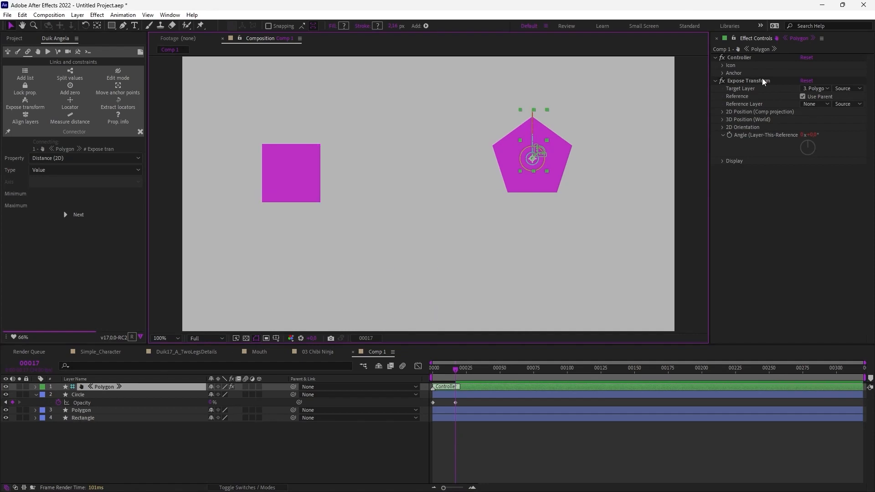
{"action": "left_click", "coordinate": [743, 82]}
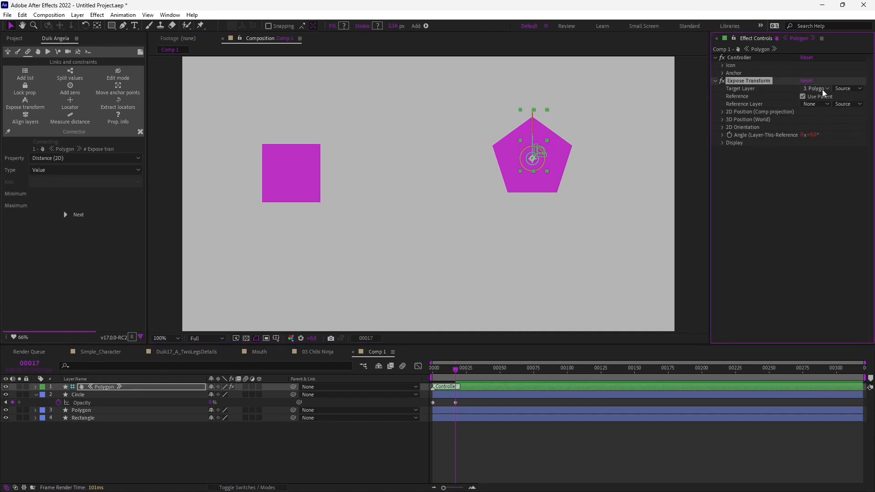
{"action": "left_click", "coordinate": [803, 104]}
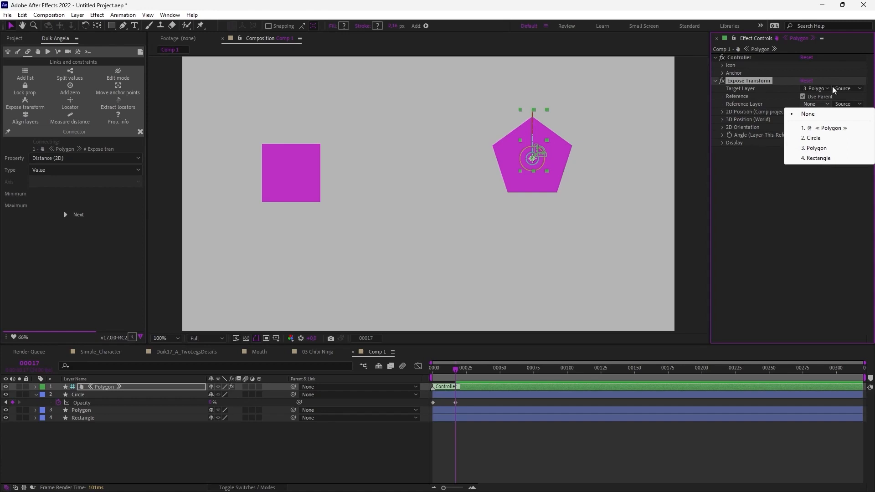
{"action": "left_click", "coordinate": [814, 158]}
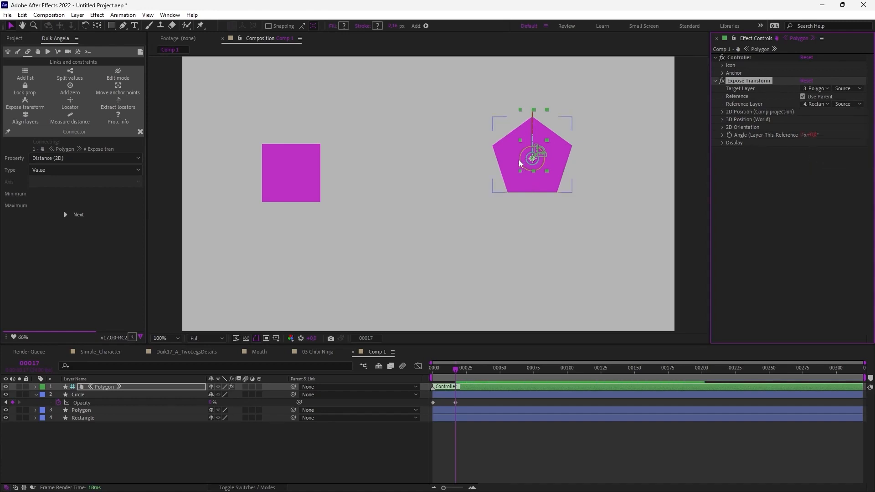
Turn off Use Parent for the reference and place the controller below and slightly right of the pentagon
{"action": "mouse_move", "coordinate": [535, 155]}
{"action": "left_mouse_down"}
{"action": "mouse_move", "coordinate": [542, 272]}
{"action": "mouse_move", "coordinate": [627, 286]}
{"action": "mouse_move", "coordinate": [573, 288]}
{"action": "left_mouse_up"}
{"action": "left_click", "coordinate": [816, 97]}
{"action": "left_click", "coordinate": [630, 266]}
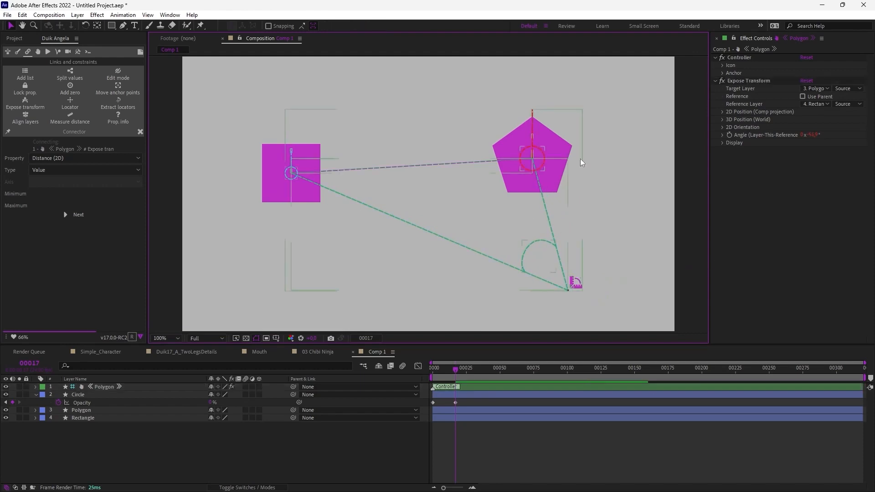
Lock the Effect Controls on the controller and test the 2D Position values by moving the square toward and away from the pentagon
{"action": "left_click", "coordinate": [723, 112]}
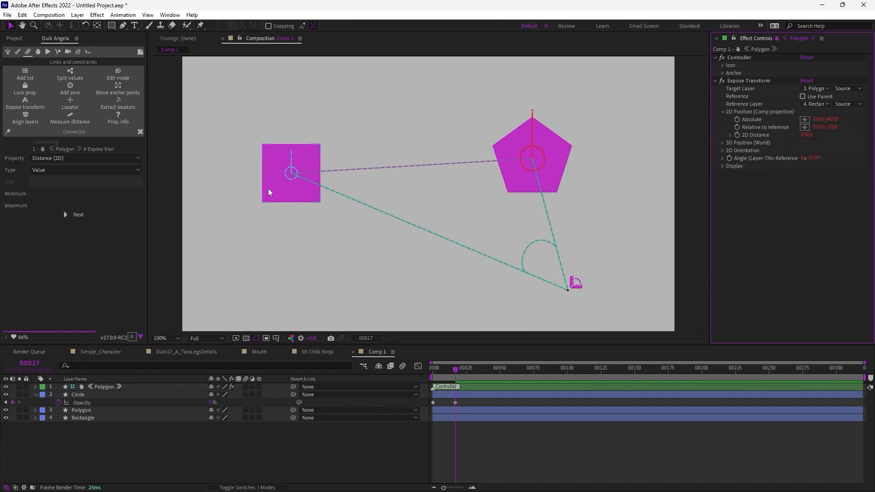
{"action": "left_click_drag", "start_coordinate": [268, 187], "coordinate": [412, 183]}
{"action": "left_click", "coordinate": [573, 288]}
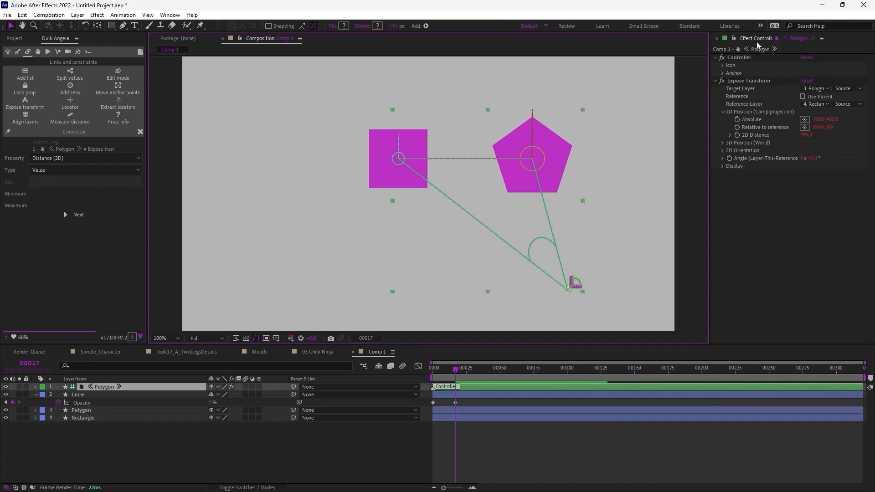
{"action": "left_click", "coordinate": [733, 38]}
{"action": "left_click", "coordinate": [382, 184]}
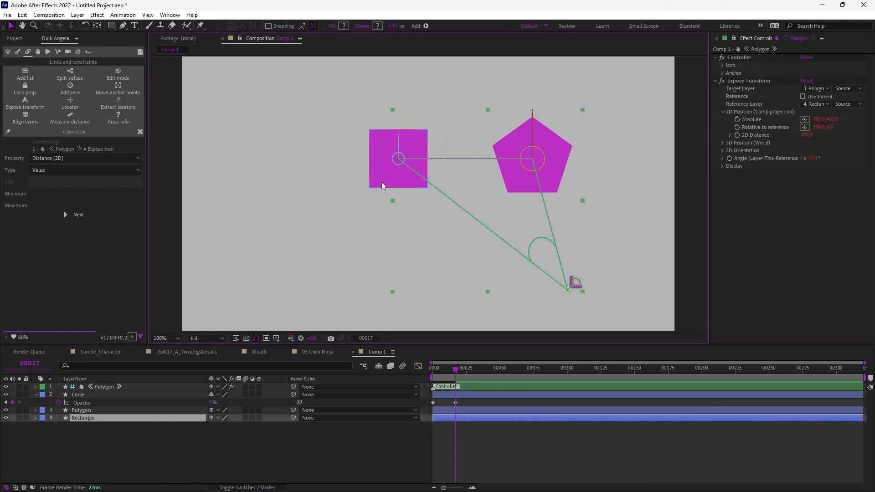
{"action": "left_click_drag", "start_coordinate": [382, 184], "coordinate": [253, 199]}
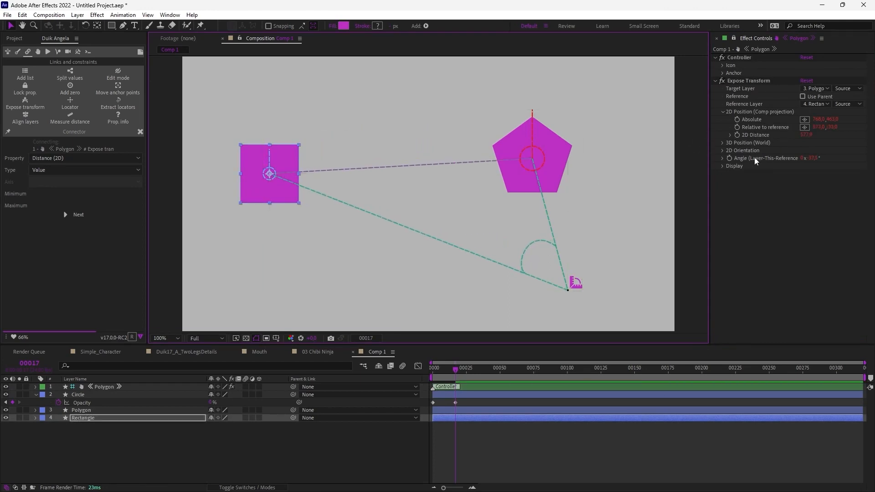
{"action": "left_click", "coordinate": [519, 169]}
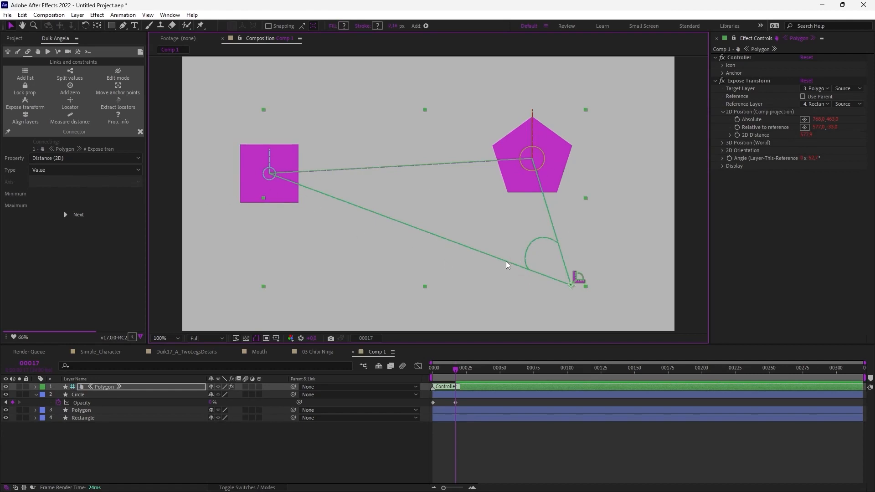
Check Expose Transform's 2D Orientation values, then turn off its Guides display and nudge the controller
{"action": "left_click", "coordinate": [722, 151]}
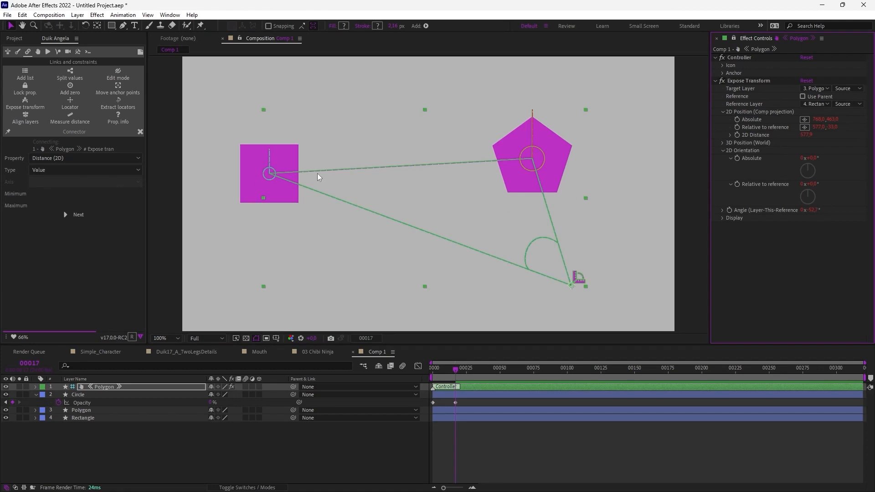
{"action": "left_click", "coordinate": [723, 151]}
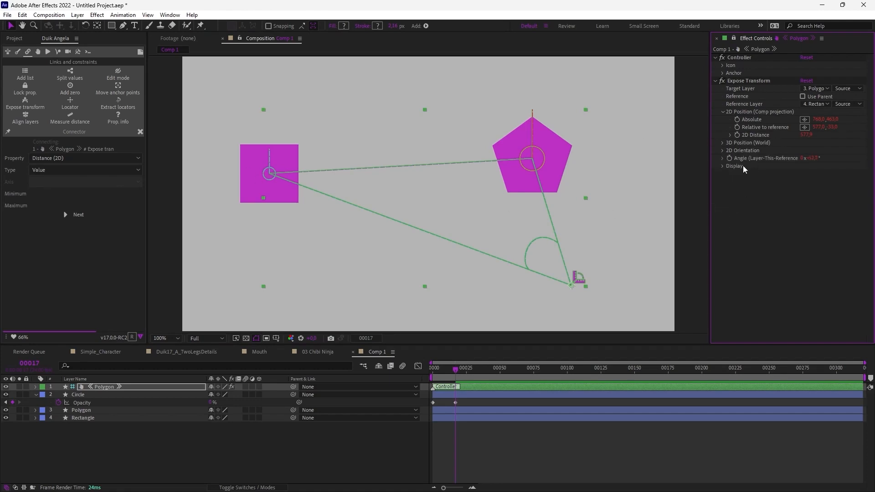
{"action": "left_click", "coordinate": [722, 167]}
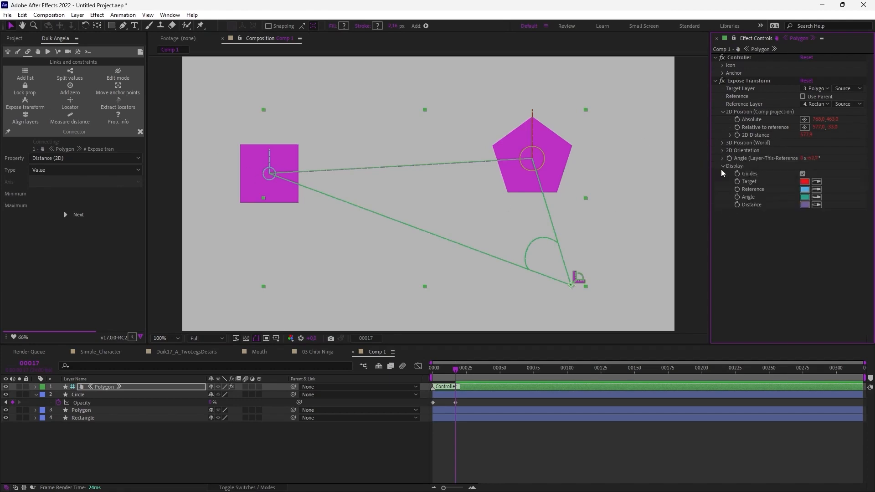
{"action": "left_click", "coordinate": [803, 174]}
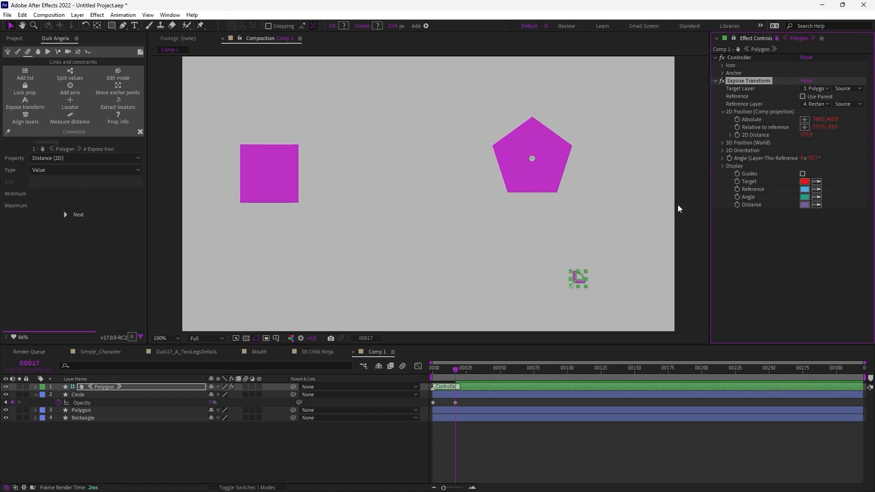
{"action": "left_click_drag", "start_coordinate": [575, 280], "coordinate": [580, 278]}
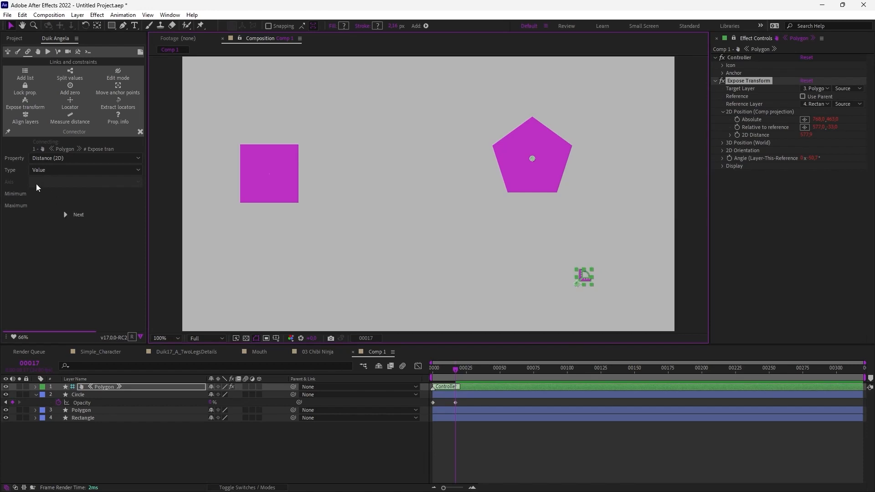
Review the Connector's property choices, keep Distance (2D), and open the Minimum and Maximum values with the controller selected
{"action": "left_click", "coordinate": [42, 155]}
{"action": "left_click", "coordinate": [56, 187]}
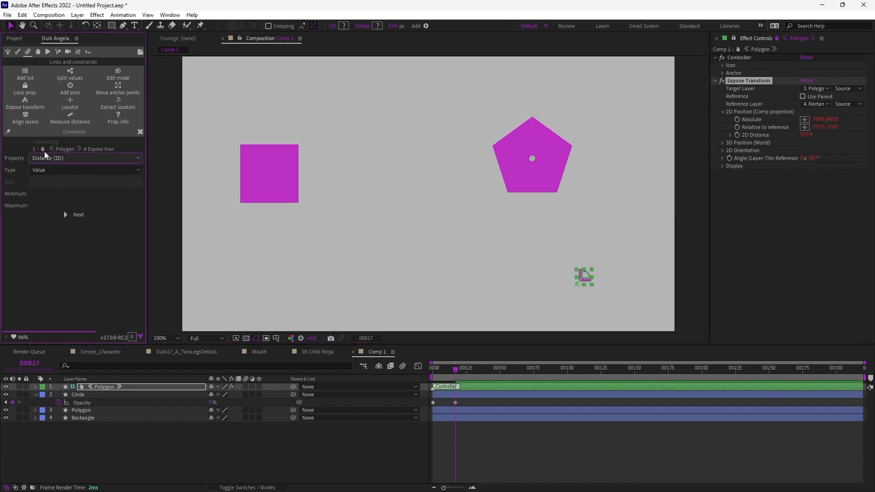
{"action": "left_click", "coordinate": [113, 400]}
{"action": "left_click", "coordinate": [105, 387]}
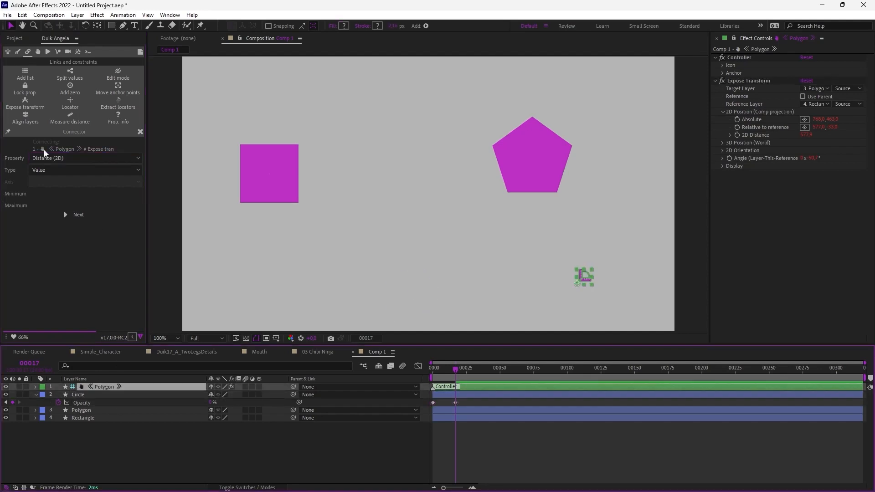
{"action": "left_click", "coordinate": [33, 195]}
{"action": "left_click", "coordinate": [34, 205]}
{"action": "left_click", "coordinate": [35, 231]}
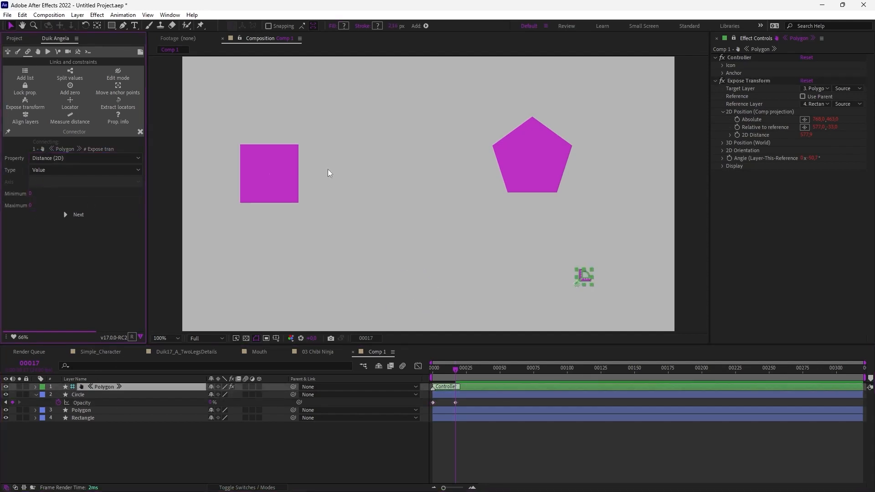
Move the pentagon farther from the square and set the Connector's Maximum to 666
{"action": "left_click", "coordinate": [276, 182]}
{"action": "left_click", "coordinate": [585, 273]}
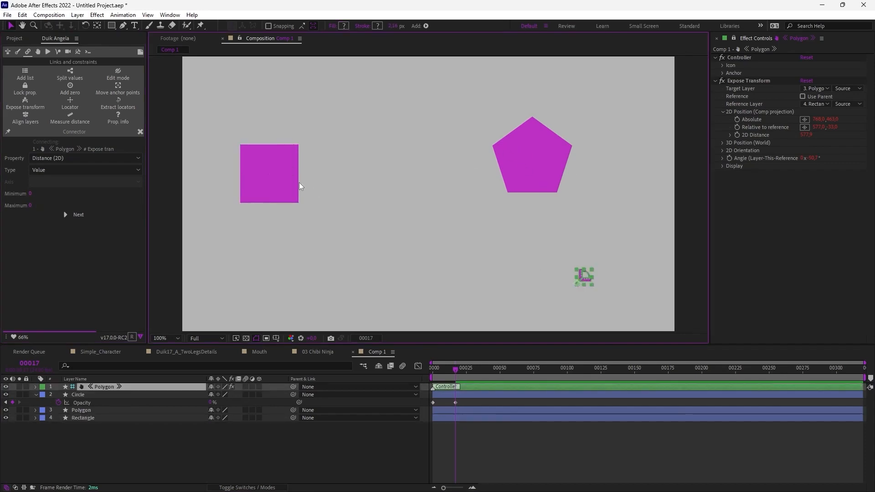
{"action": "left_click_drag", "start_coordinate": [532, 159], "coordinate": [573, 170]}
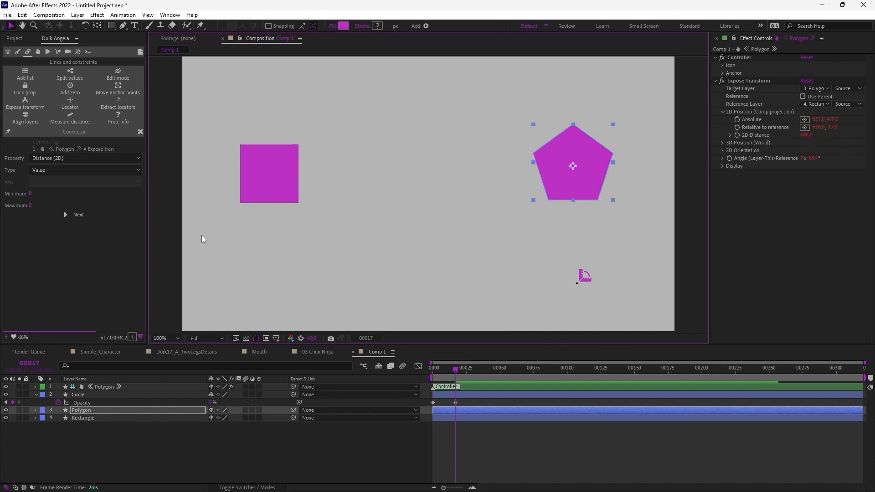
{"action": "left_click", "coordinate": [31, 205]}
{"action": "type", "text": "9"}
{"action": "type", "text": "66"}
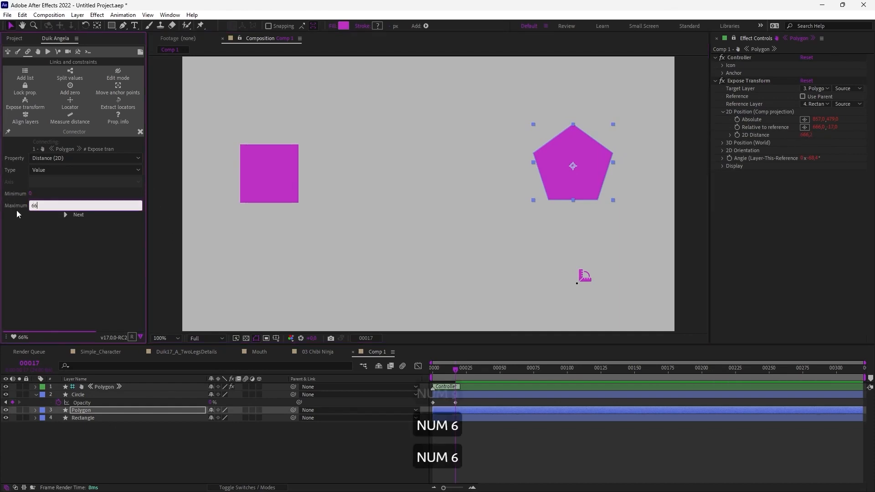
{"action": "key", "text": "Return"}
Bring the square and the pentagon close together and set the Connector's Minimum to 200
{"action": "left_click_drag", "start_coordinate": [299, 184], "coordinate": [408, 178]}
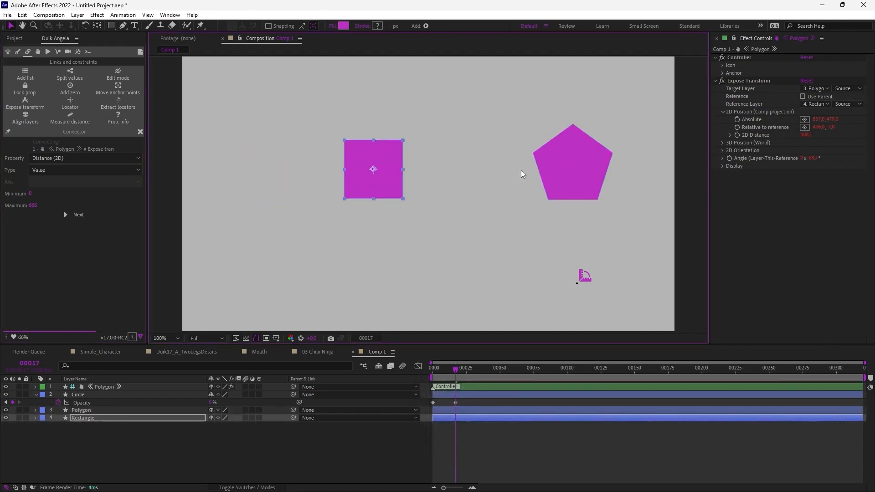
{"action": "left_click", "coordinate": [527, 173]}
{"action": "left_click_drag", "start_coordinate": [527, 173], "coordinate": [423, 175]}
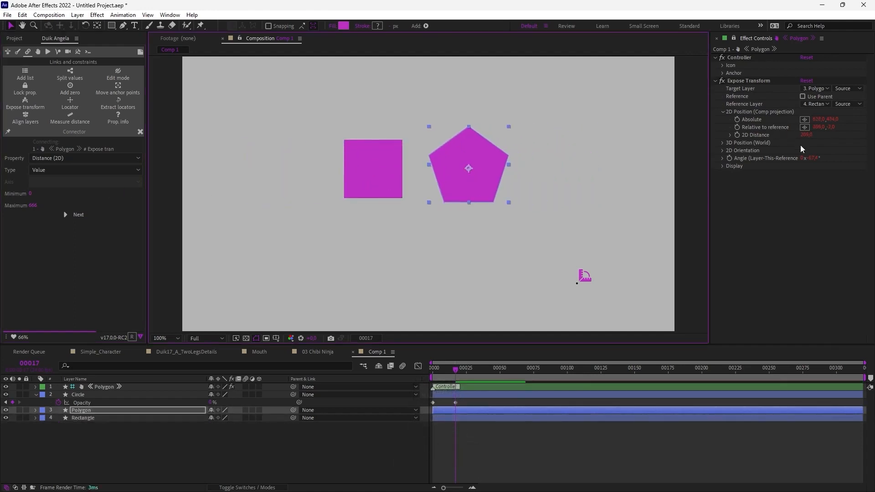
{"action": "left_click", "coordinate": [30, 193]}
{"action": "type", "text": "200"}
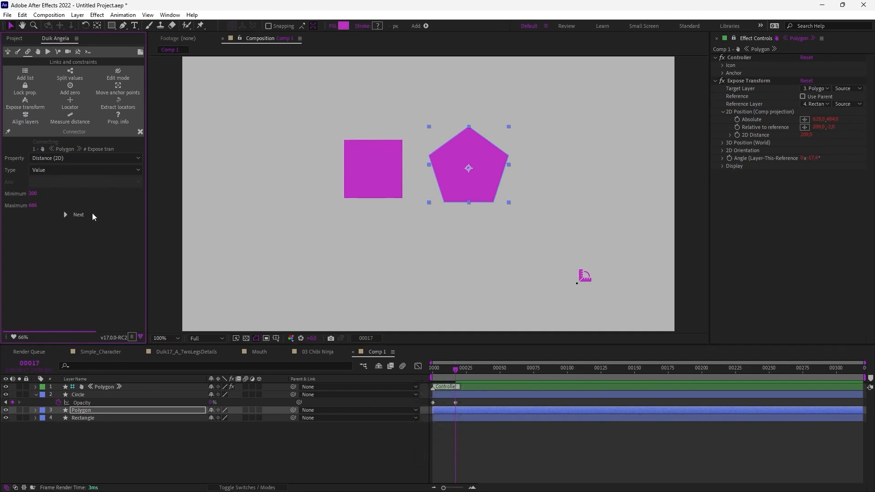
Accept the Connector's distance range and connect the circle's Opacity property to the 2D distance
{"action": "left_click", "coordinate": [77, 215]}
{"action": "left_click", "coordinate": [82, 402]}
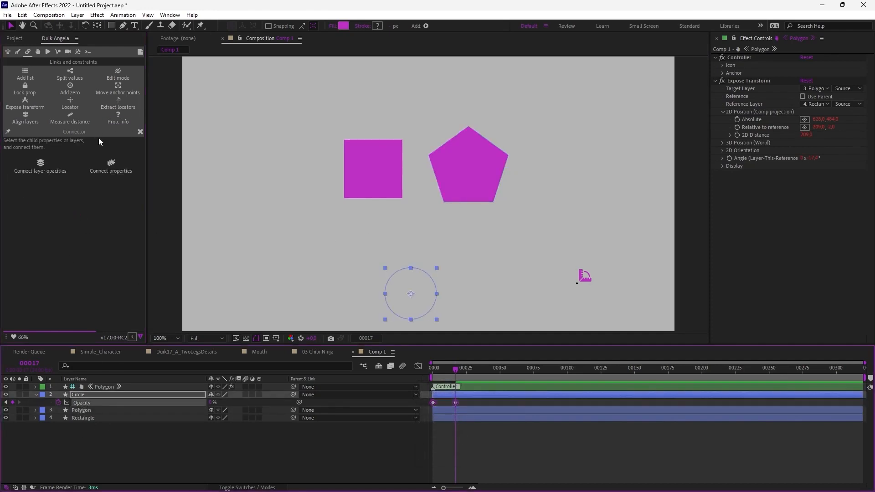
Test the opacity connection by moving the square and the pentagon closer together and farther apart
{"action": "left_click", "coordinate": [375, 172]}
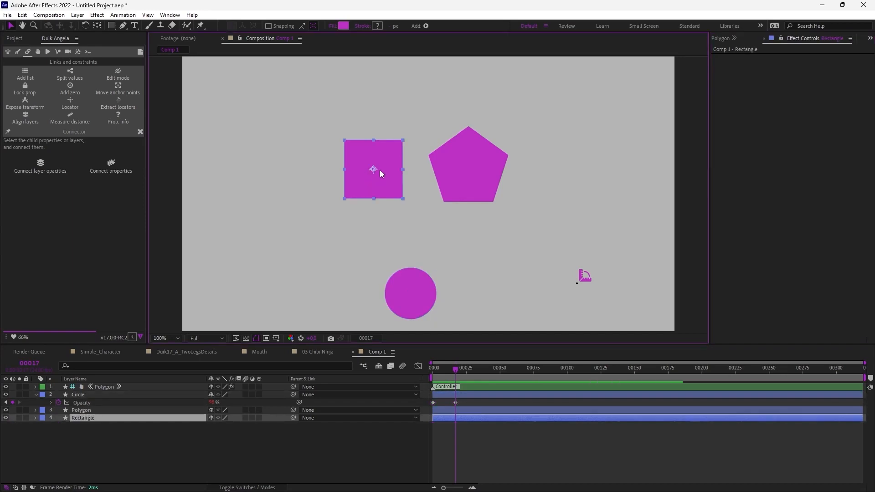
{"action": "left_click_drag", "start_coordinate": [375, 172], "coordinate": [246, 168]}
{"action": "left_click_drag", "start_coordinate": [458, 169], "coordinate": [395, 85]}
{"action": "left_click_drag", "start_coordinate": [253, 172], "coordinate": [288, 155]}
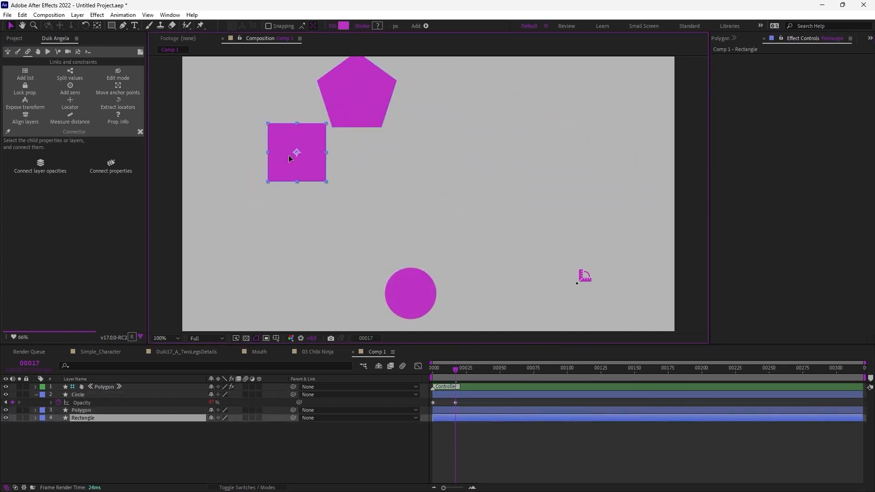
{"action": "left_click", "coordinate": [376, 93], "text": "shift"}
{"action": "left_click_drag", "start_coordinate": [376, 93], "coordinate": [598, 115]}
{"action": "left_click", "coordinate": [509, 178]}
{"action": "left_click_drag", "start_coordinate": [448, 211], "coordinate": [436, 197]}
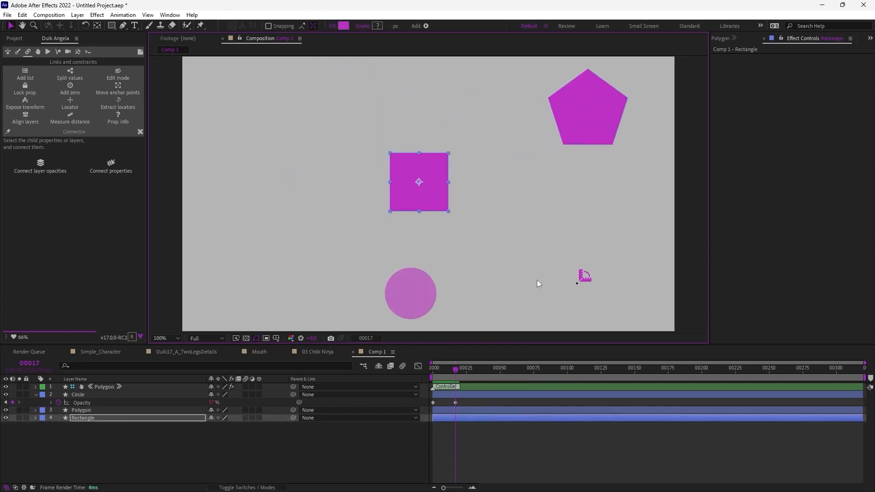
Inspect the Connector 2D Distance settings on the Expose Transform controller
{"action": "left_click", "coordinate": [585, 276]}
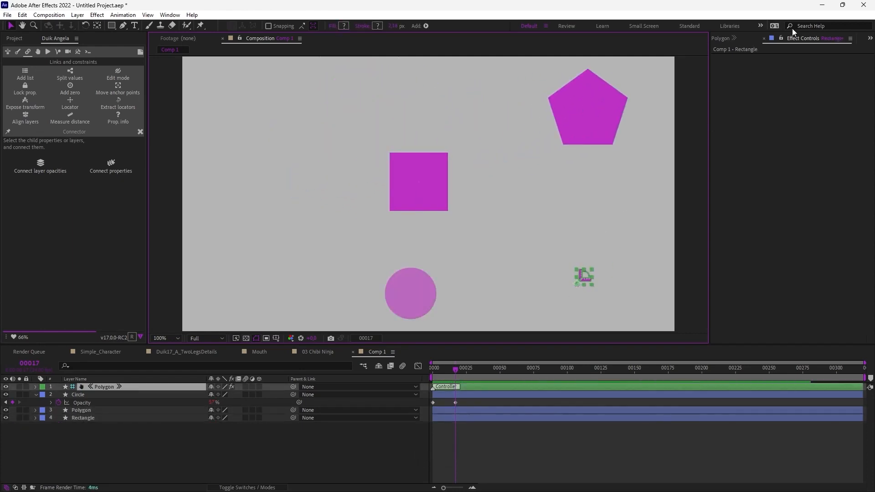
{"action": "left_click", "coordinate": [764, 40]}
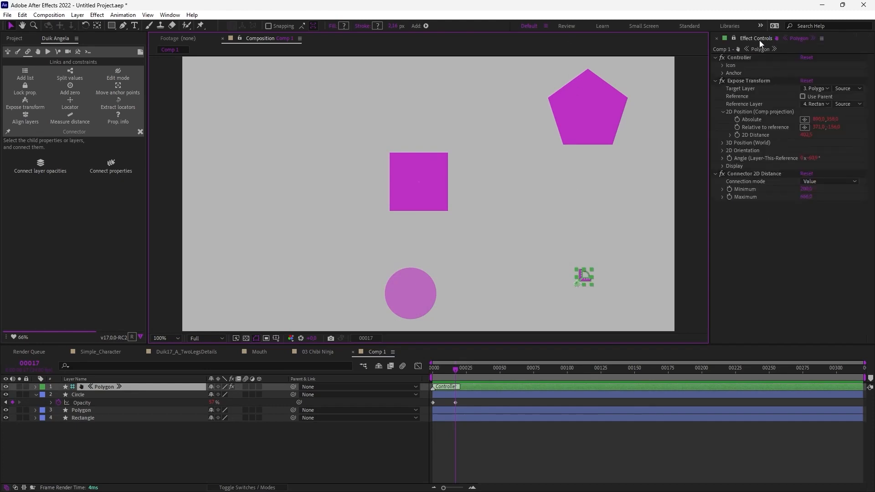
{"action": "left_click", "coordinate": [732, 39]}
Lower the pentagon slightly and shift the circle's last Opacity keyframe earlier to about frame 8
{"action": "mouse_move", "coordinate": [611, 114]}
{"action": "left_mouse_down"}
{"action": "mouse_move", "coordinate": [584, 138]}
{"action": "mouse_move", "coordinate": [610, 127]}
{"action": "left_mouse_up"}
{"action": "left_click", "coordinate": [437, 201]}
{"action": "left_click", "coordinate": [412, 271]}
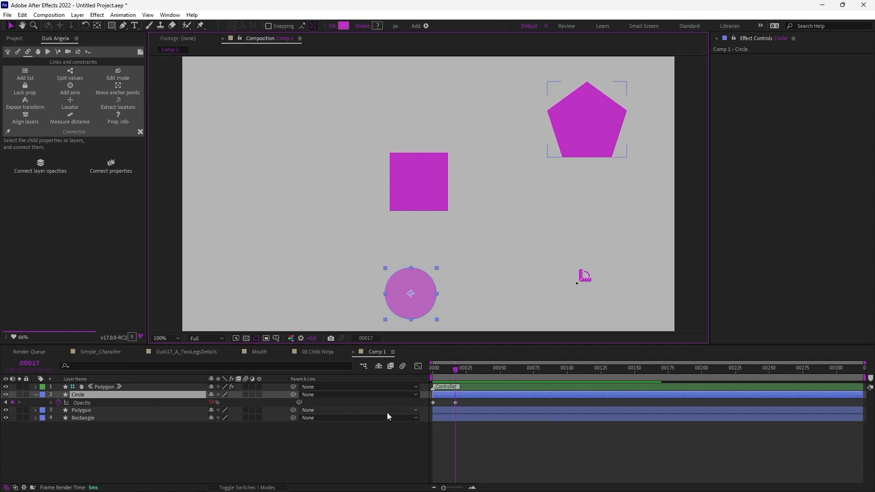
{"action": "left_click", "coordinate": [442, 402]}
{"action": "left_click_drag", "start_coordinate": [455, 402], "coordinate": [433, 403]}
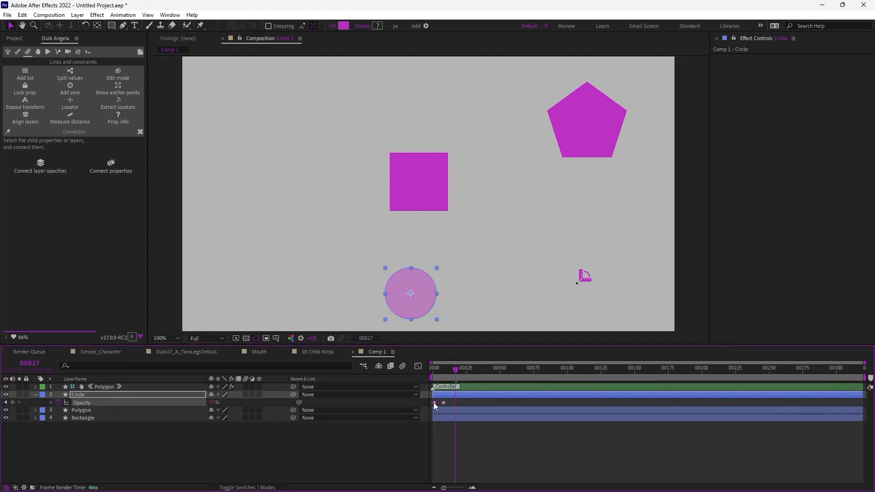
Bring the square and the pentagon together, then place them far apart to test the circle's retimed opacity
{"action": "left_click_drag", "start_coordinate": [393, 201], "coordinate": [440, 179]}
{"action": "left_click_drag", "start_coordinate": [554, 132], "coordinate": [487, 161]}
{"action": "left_click_drag", "start_coordinate": [565, 151], "coordinate": [630, 130]}
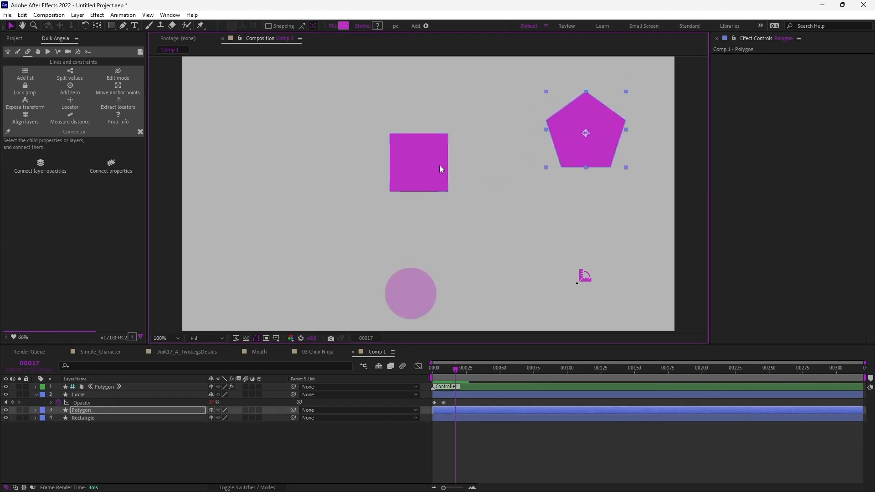
{"action": "left_click_drag", "start_coordinate": [439, 168], "coordinate": [395, 177]}
{"action": "left_click_drag", "start_coordinate": [586, 148], "coordinate": [504, 169]}
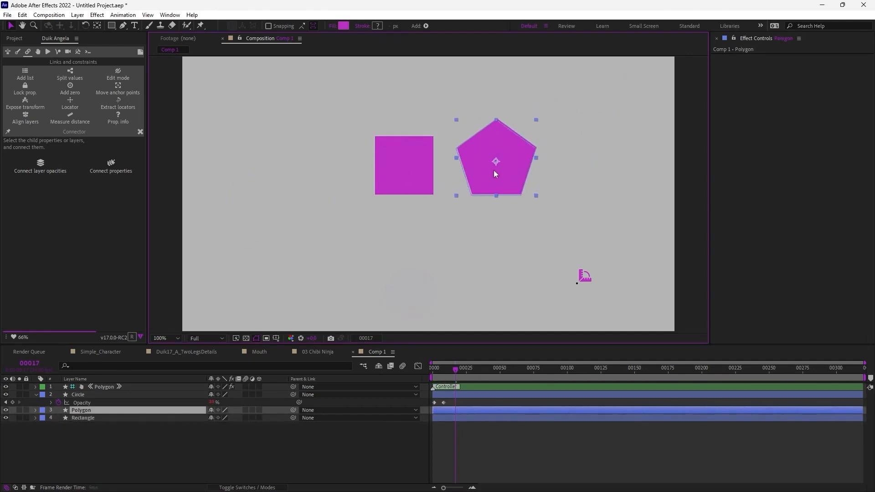
{"action": "left_click_drag", "start_coordinate": [422, 170], "coordinate": [282, 177]}
{"action": "left_click", "coordinate": [523, 150]}
{"action": "key", "text": "ctrl+z"}
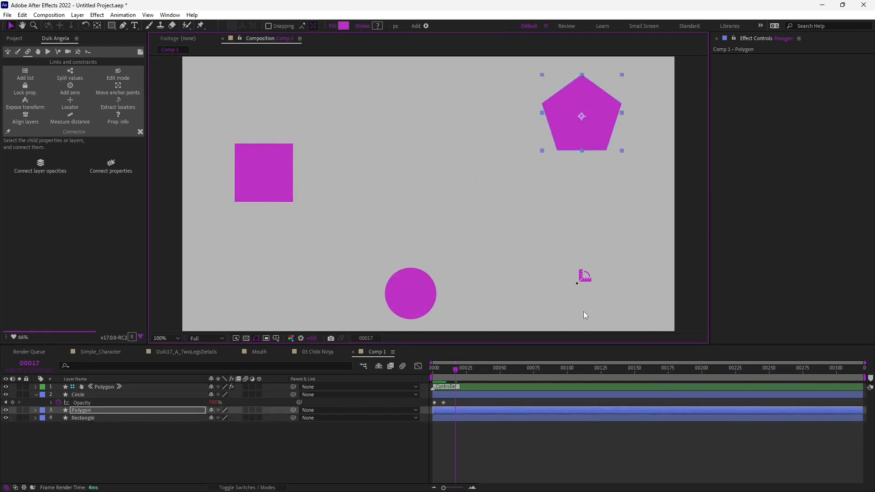
Review the controller's 2D Position, 3D Position and 2D Orientation groups, collapse them, and nudge the controller slightly up and right
{"action": "left_click", "coordinate": [583, 277]}
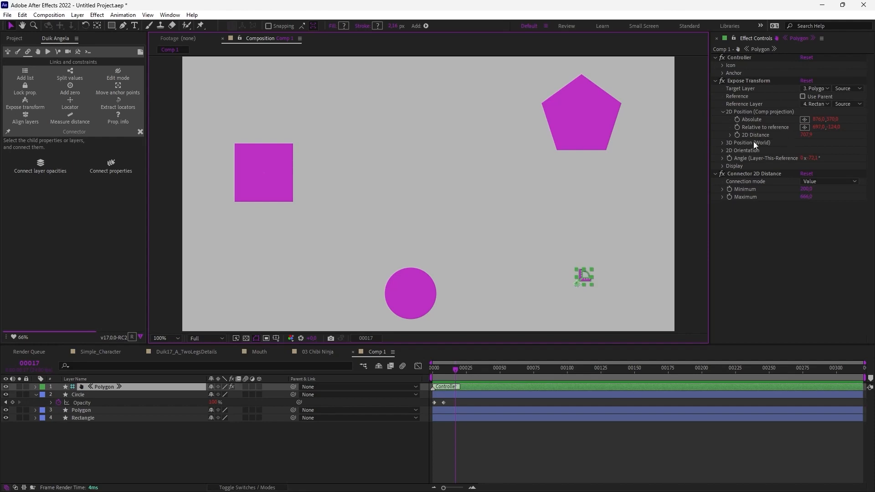
{"action": "left_click", "coordinate": [722, 112]}
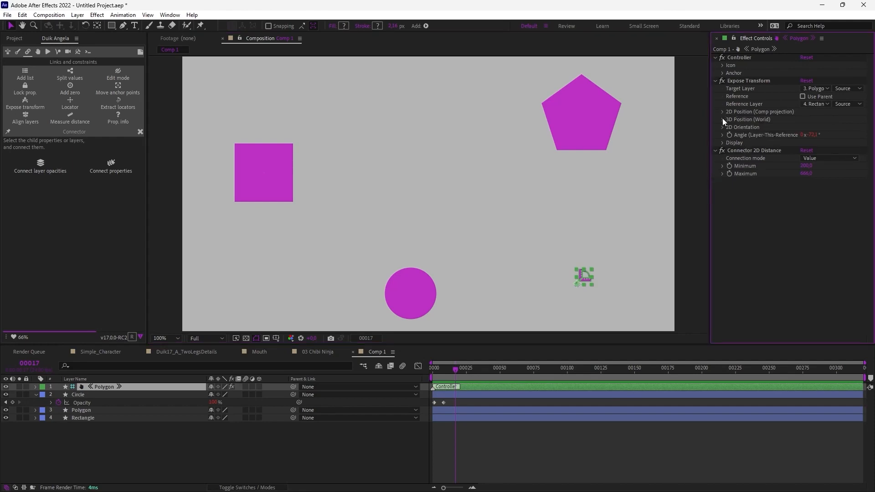
{"action": "left_click", "coordinate": [722, 120]}
{"action": "left_click", "coordinate": [722, 119]}
{"action": "left_click", "coordinate": [722, 127]}
{"action": "left_click", "coordinate": [722, 128]}
{"action": "left_click", "coordinate": [588, 269]}
{"action": "left_click_drag", "start_coordinate": [588, 269], "coordinate": [593, 260]}
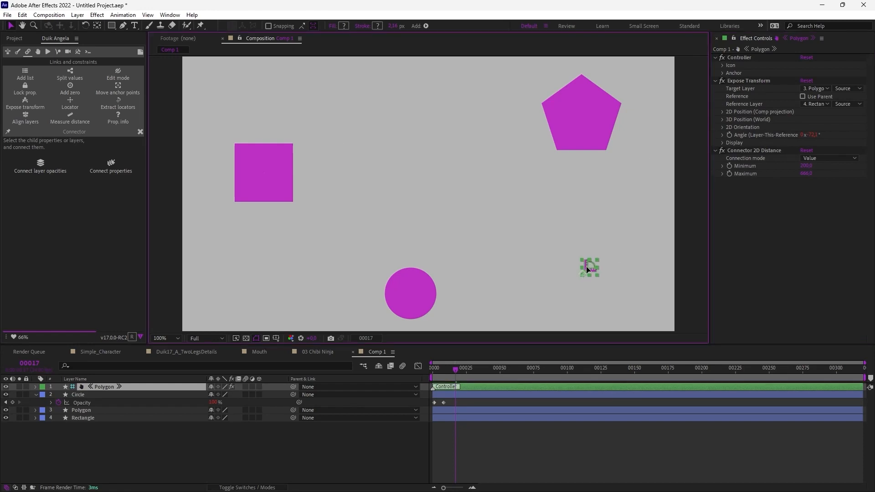
Reopen the Connector's control choices and open the Mouth precomposition from the Duik17_A_TwoLegsDetails composition
{"action": "left_click", "coordinate": [7, 141]}
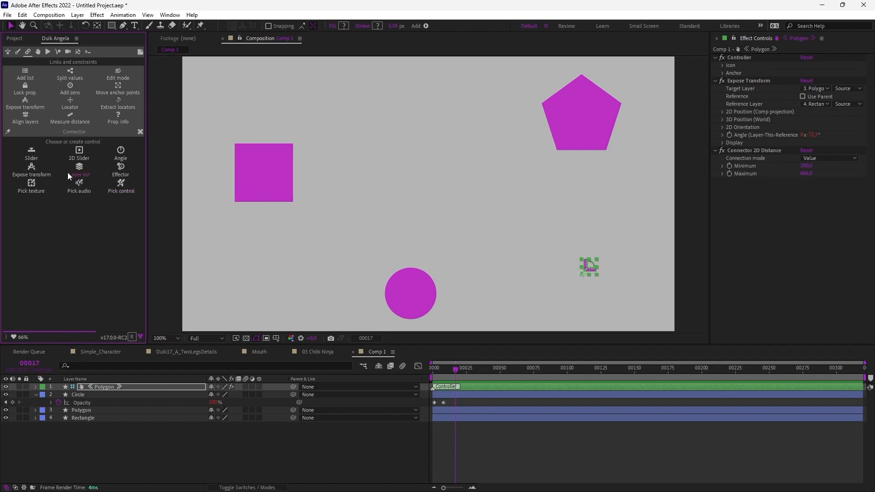
{"action": "left_click", "coordinate": [97, 354]}
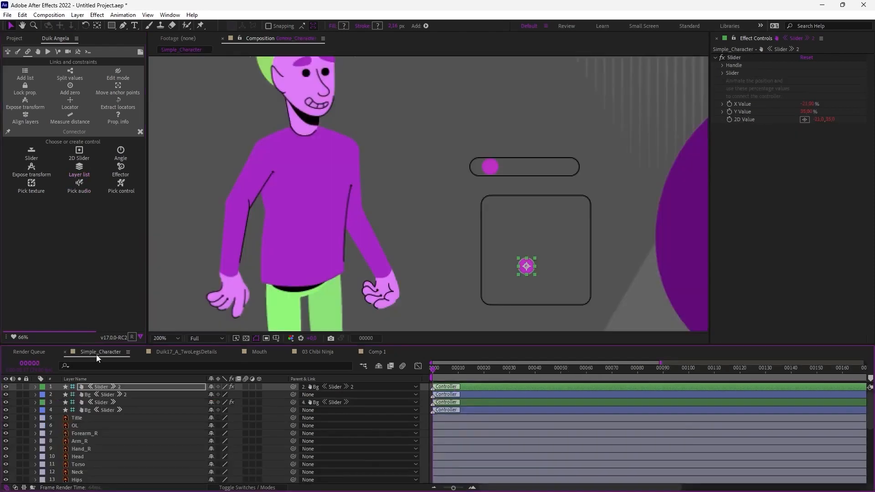
{"action": "left_click", "coordinate": [175, 351]}
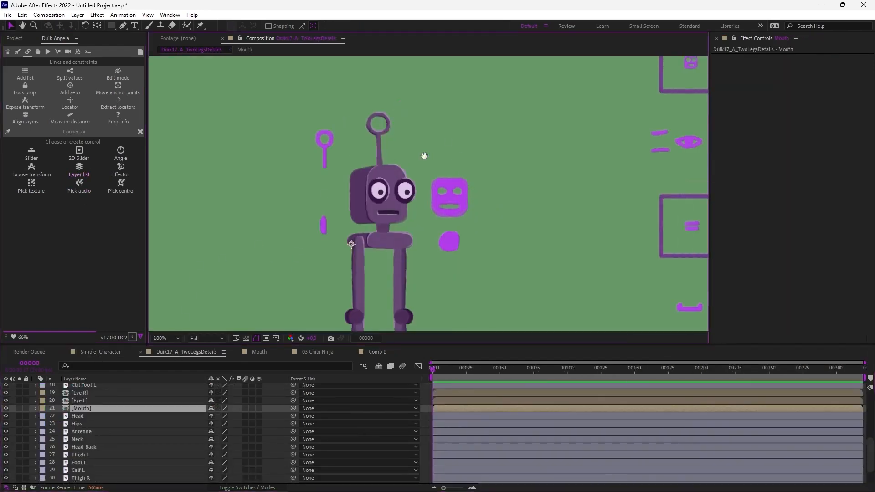
{"action": "double_click", "coordinate": [81, 409]}
Make all the mouth shape layers visible and briefly solo the P and Oh layers
{"action": "left_click_drag", "start_coordinate": [6, 429], "coordinate": [6, 387]}
{"action": "left_click", "coordinate": [73, 387]}
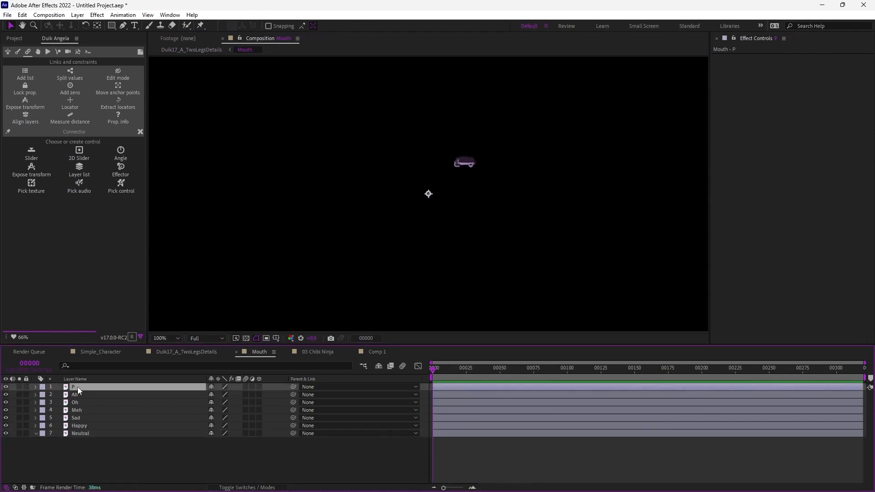
{"action": "left_click", "coordinate": [19, 386]}
{"action": "left_click", "coordinate": [20, 387]}
{"action": "left_click", "coordinate": [18, 402]}
{"action": "left_click", "coordinate": [21, 401]}
Return to the Duik17_A_TwoLegsDetails composition and create a Layer list control on the Ctrl Mouth layer
{"action": "key", "text": "Tab"}
{"action": "left_click", "coordinate": [55, 400]}
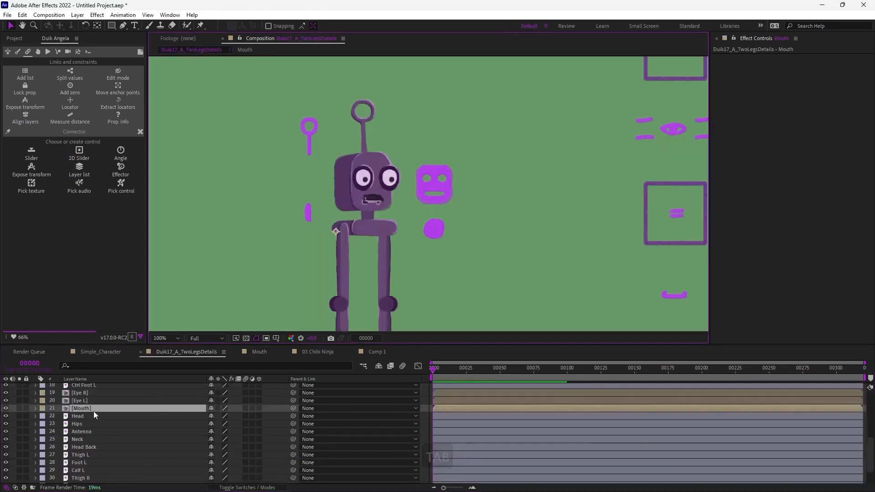
{"action": "left_click", "coordinate": [88, 407]}
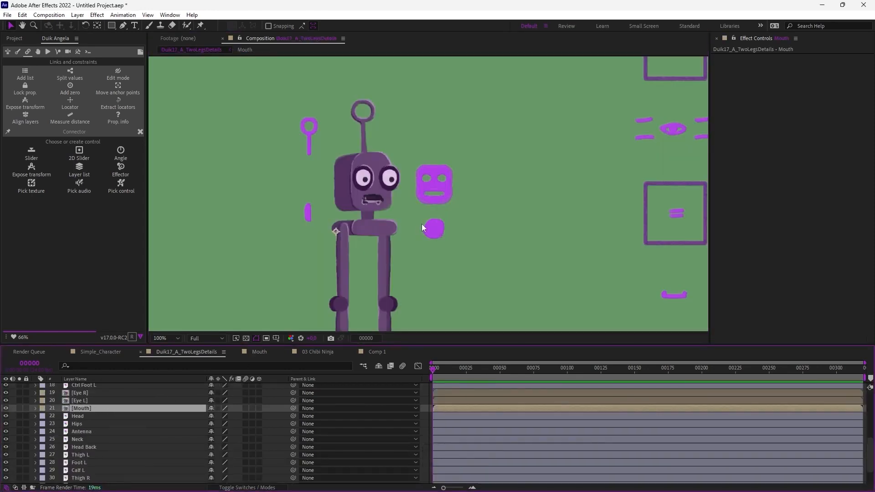
{"action": "left_click_drag", "start_coordinate": [404, 226], "coordinate": [346, 195]}
{"action": "key", "text": "v"}
{"action": "left_click", "coordinate": [616, 268]}
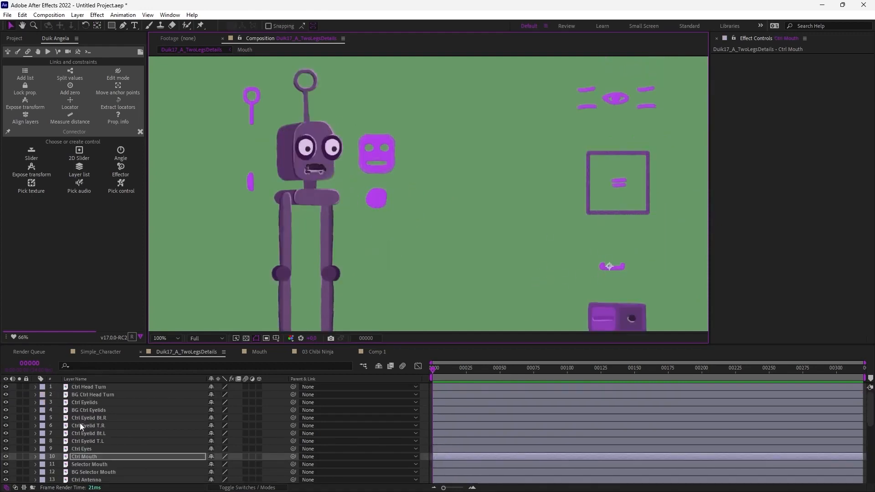
{"action": "left_click", "coordinate": [84, 456]}
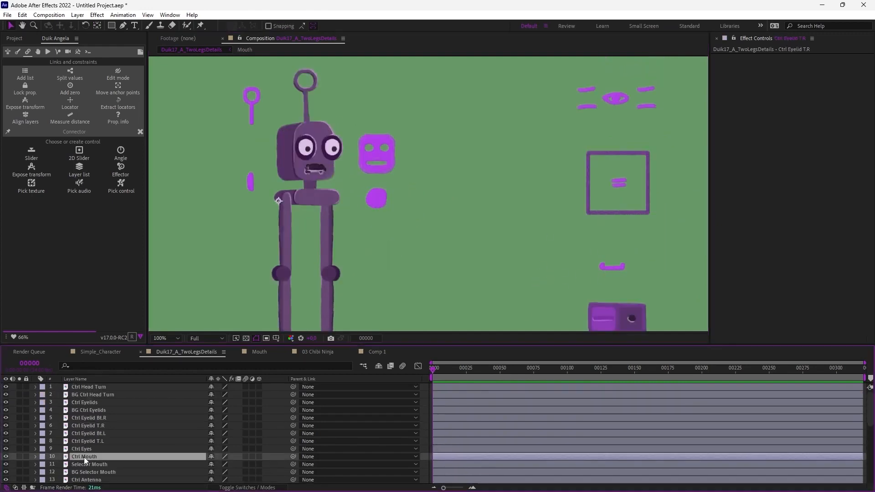
{"action": "left_click", "coordinate": [79, 171]}
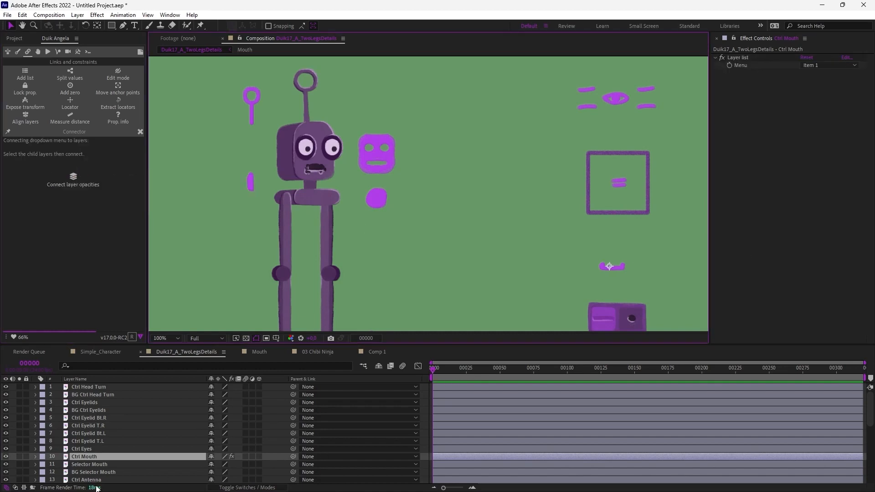
Select all seven layers in the Mouth precomposition and connect their opacities to the Layer list control
{"action": "scroll", "coordinate": [89, 430], "scroll_direction": "down", "scroll_amount": 5}
{"action": "double_click", "coordinate": [83, 470]}
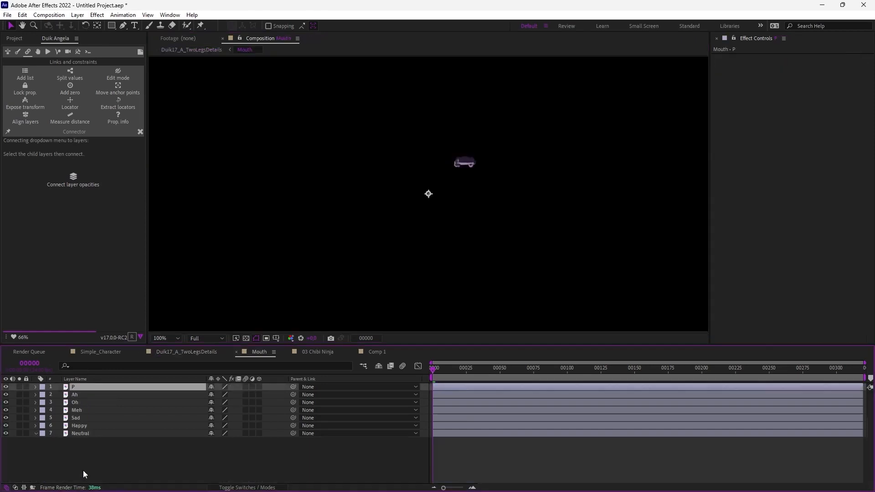
{"action": "left_click_drag", "start_coordinate": [106, 458], "coordinate": [67, 385]}
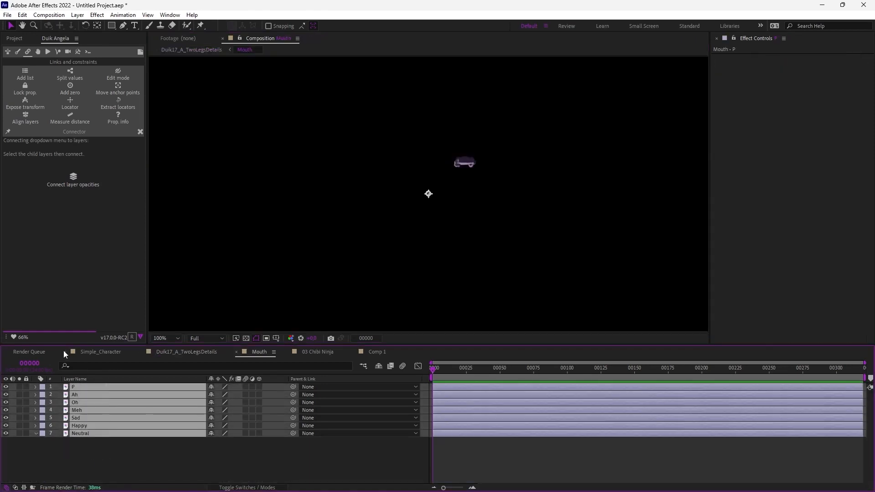
{"action": "left_click", "coordinate": [72, 178]}
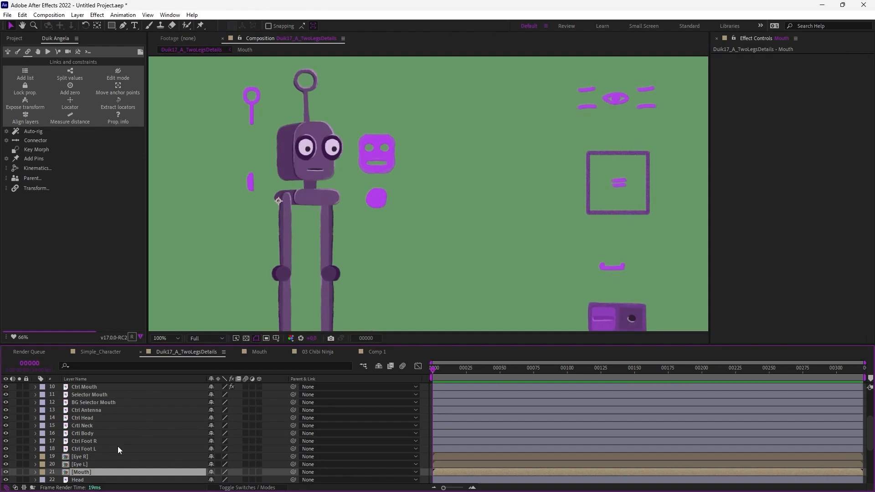
Test the Ctrl Mouth layer's Layer list in the main composition by choosing Ah, Meh and Sad
{"action": "scroll", "coordinate": [117, 446], "scroll_direction": "up", "scroll_amount": 3}
{"action": "left_click", "coordinate": [87, 439]}
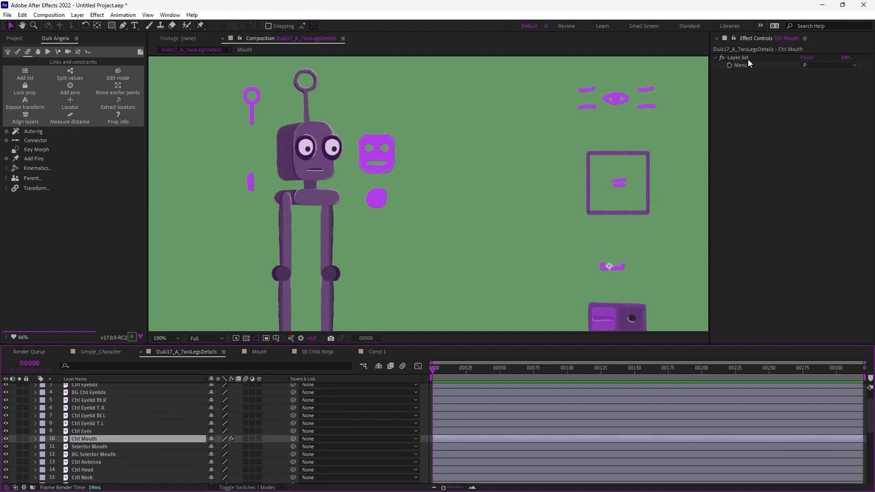
{"action": "left_click", "coordinate": [805, 66]}
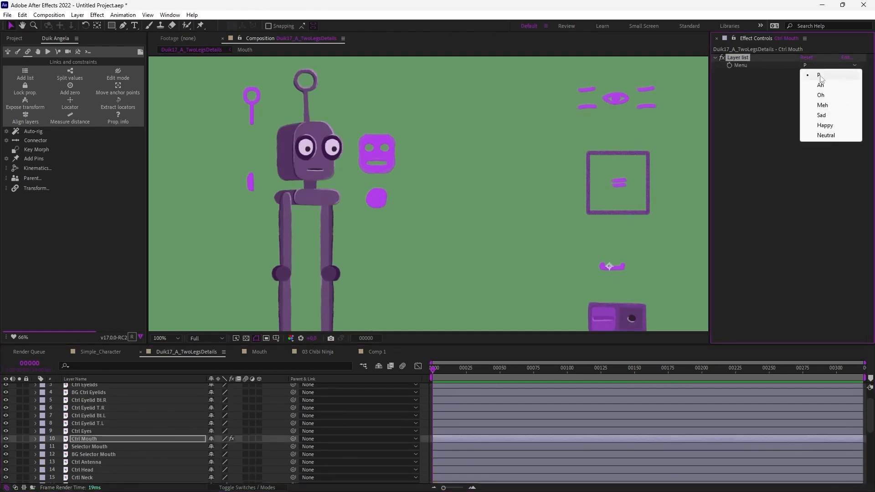
{"action": "left_click", "coordinate": [820, 85]}
{"action": "left_click", "coordinate": [819, 66]}
{"action": "left_click", "coordinate": [822, 105]}
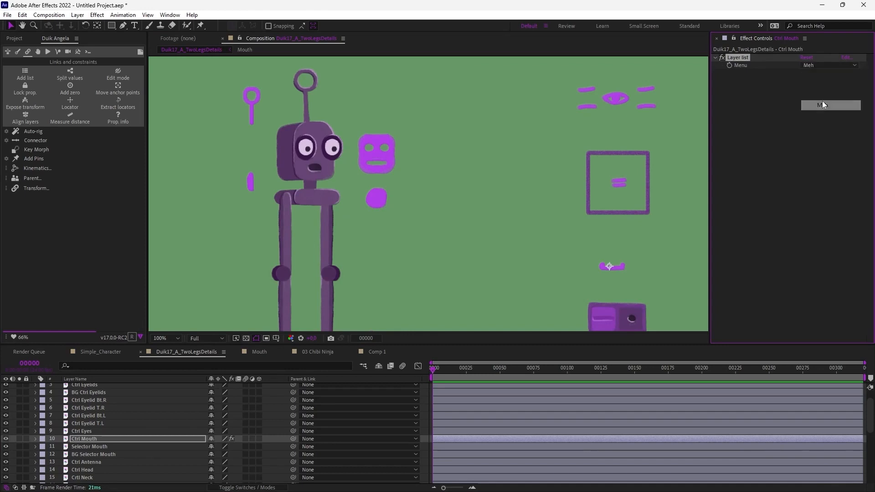
{"action": "left_click", "coordinate": [813, 65]}
{"action": "left_click", "coordinate": [824, 114]}
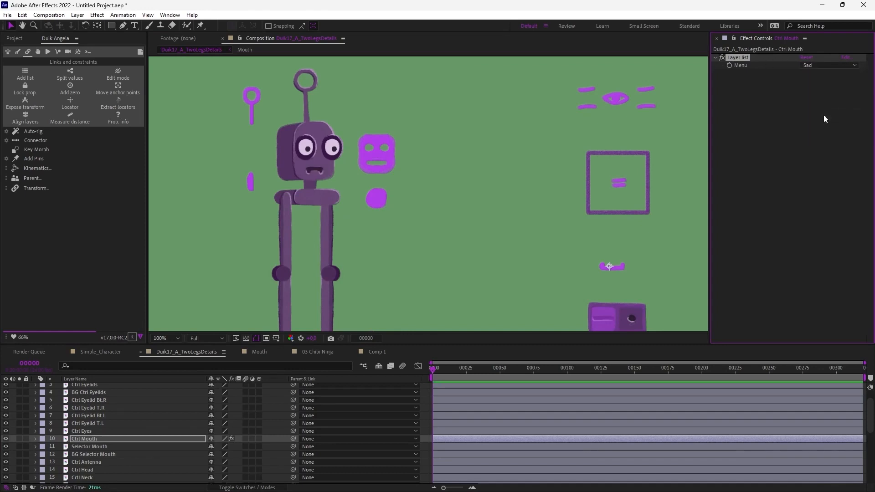
Switch the robot's mouth through Happy, Neutral, Ah and Oh with the Layer list control
{"action": "left_click", "coordinate": [819, 65]}
{"action": "left_click", "coordinate": [820, 124]}
{"action": "left_click", "coordinate": [815, 65]}
{"action": "left_click", "coordinate": [821, 135]}
{"action": "left_click", "coordinate": [815, 65]}
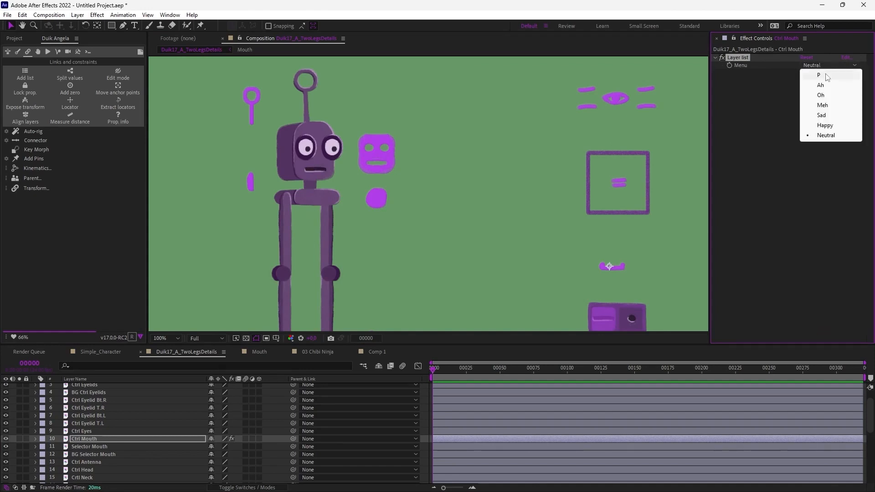
{"action": "left_click", "coordinate": [820, 85]}
{"action": "left_click", "coordinate": [827, 65]}
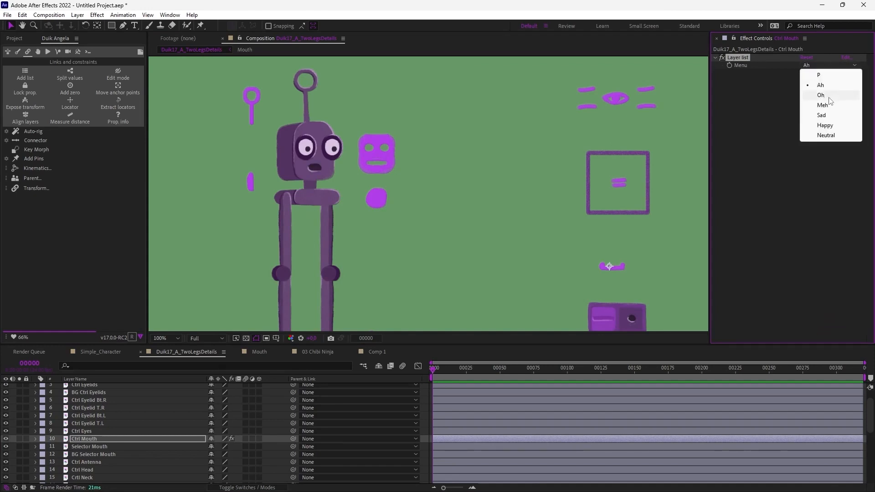
{"action": "left_click", "coordinate": [820, 95]}
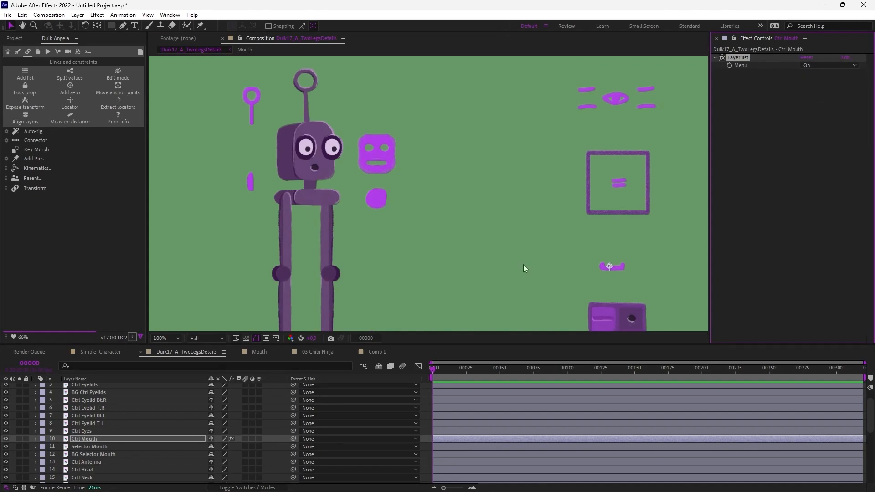
{"action": "left_click", "coordinate": [810, 66]}
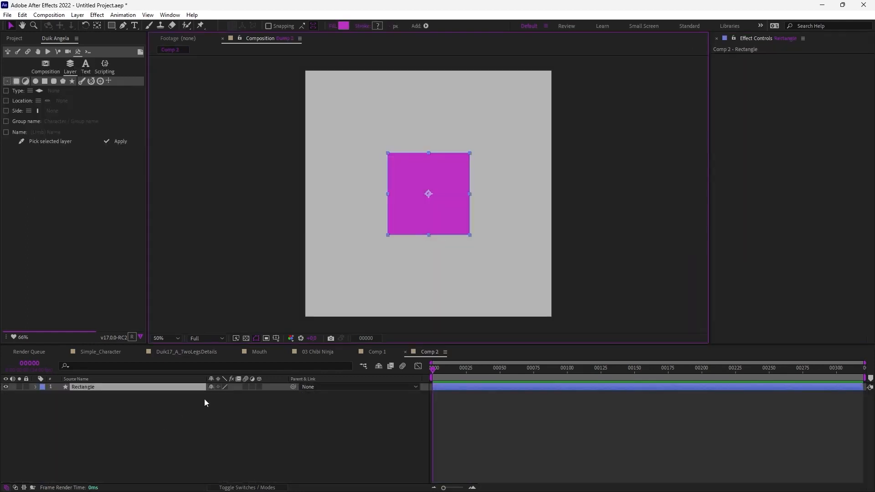
Reduce the Size of the Rectangle layer's path proportionally to a small square and collapse the layer's properties
{"action": "left_click", "coordinate": [36, 387]}
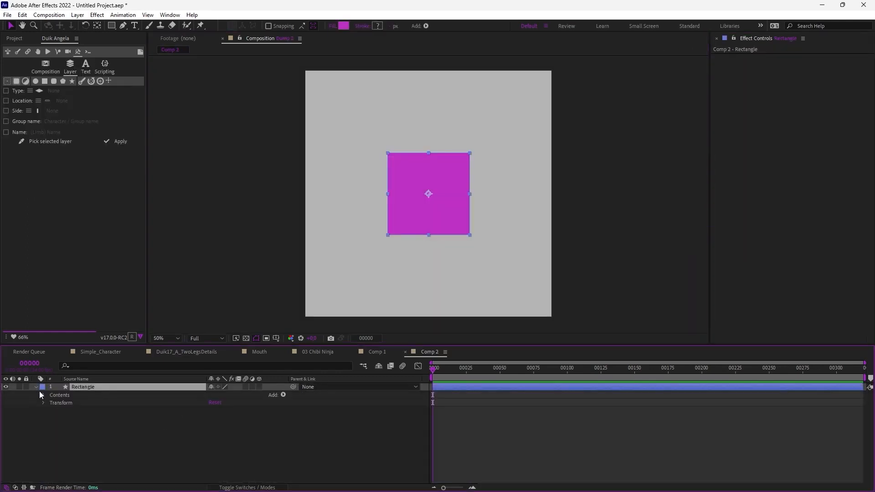
{"action": "left_click", "coordinate": [109, 367]}
{"action": "type", "text": "size"}
{"action": "key", "text": "Return"}
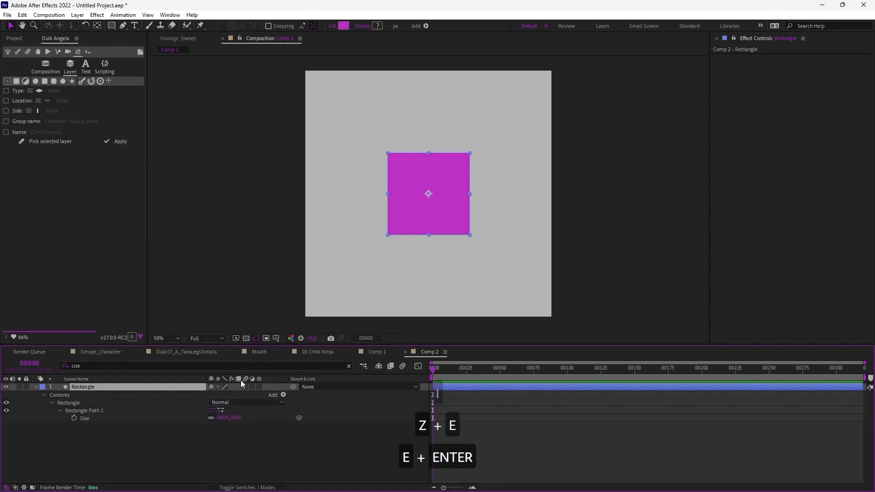
{"action": "left_click_drag", "start_coordinate": [223, 417], "coordinate": [127, 448]}
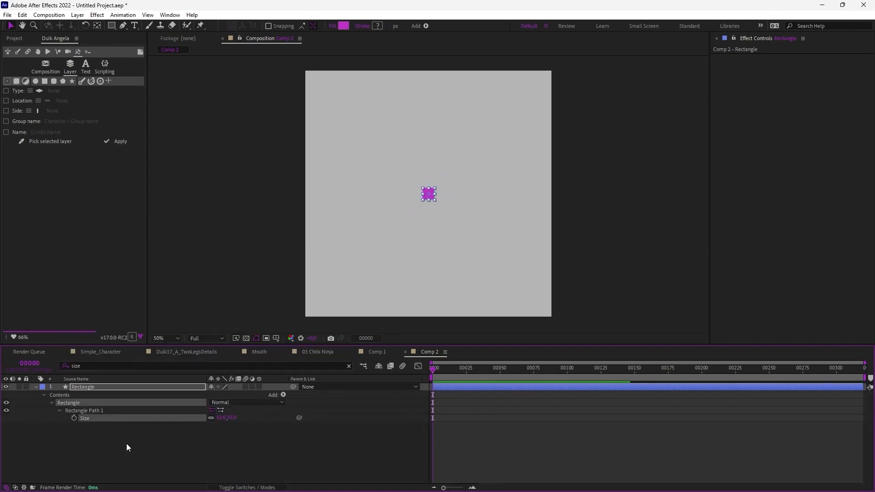
{"action": "left_click", "coordinate": [126, 444]}
{"action": "left_click", "coordinate": [36, 386]}
{"action": "left_click", "coordinate": [85, 386]}
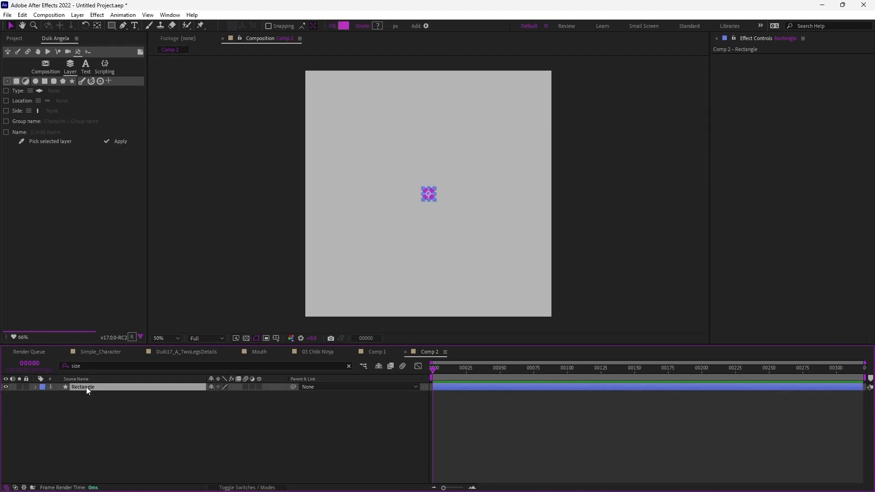
Keyframe the Rectangle layer's fill Color from magenta at frame 0 to teal at about frame 17
{"action": "left_click", "coordinate": [73, 367]}
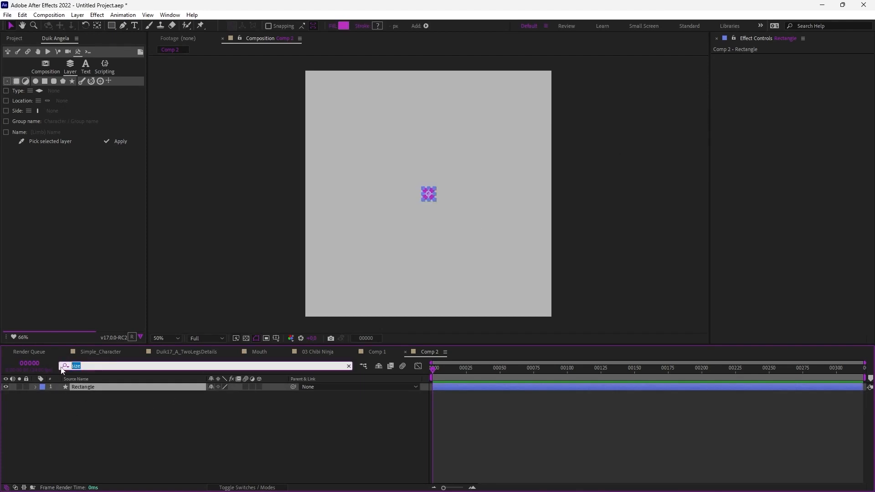
{"action": "type", "text": "color"}
{"action": "left_click", "coordinate": [73, 417]}
{"action": "left_click", "coordinate": [455, 367]}
{"action": "left_click", "coordinate": [214, 417]}
{"action": "left_click", "coordinate": [702, 168]}
{"action": "left_click", "coordinate": [847, 149]}
{"action": "left_click_drag", "start_coordinate": [455, 370], "coordinate": [431, 371]}
{"action": "left_click", "coordinate": [253, 430]}
Keyframe the Rectangle layer's Rotation over the same frames and preview the animation
{"action": "left_click", "coordinate": [135, 386]}
{"action": "key", "text": "r"}
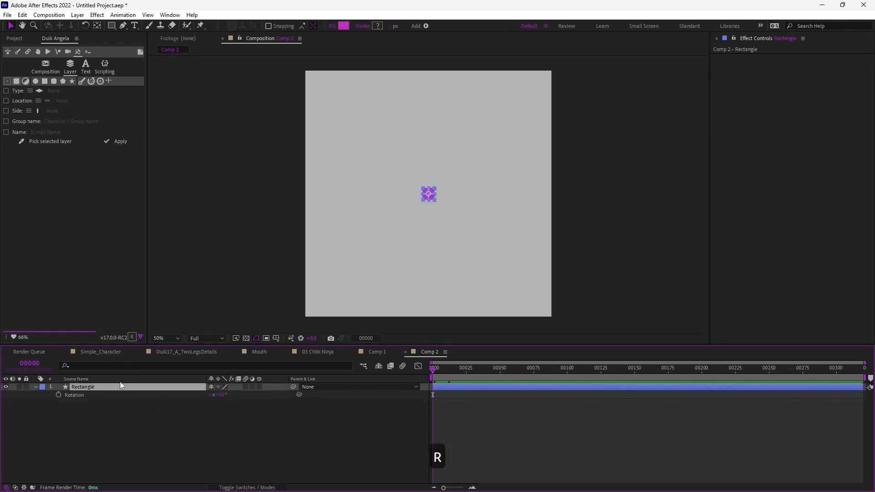
{"action": "key", "text": "space"}
{"action": "key", "text": "space"}
{"action": "key", "text": "u"}
{"action": "left_click", "coordinate": [91, 387]}
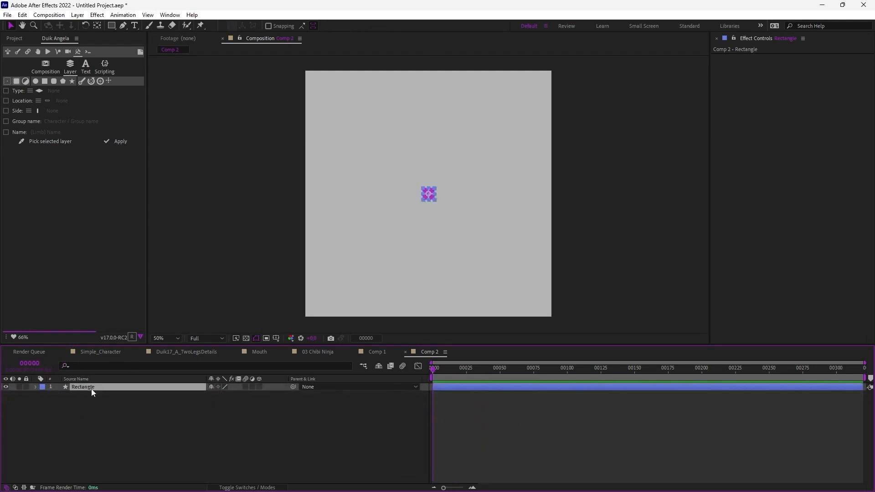
Duplicate the Rectangle layer repeatedly to make forty rectangle layers
{"action": "key", "text": "ctrl+d"}
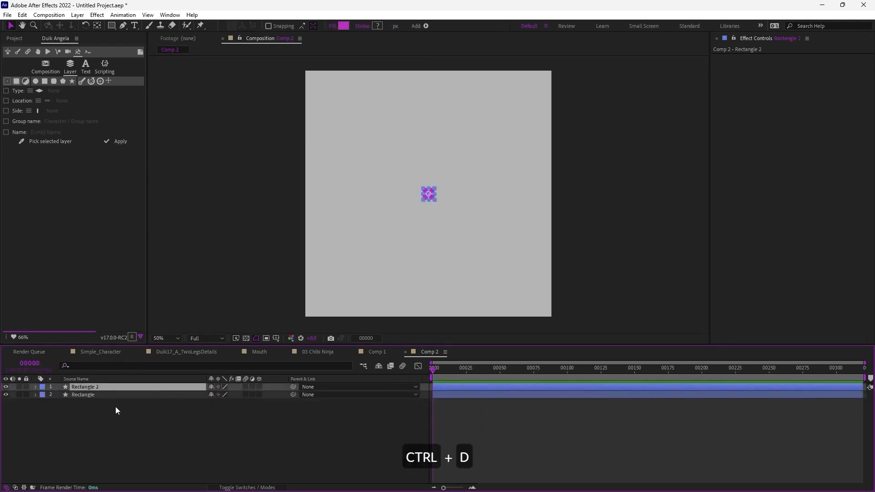
{"action": "key", "text": "ctrl+d"}
{"action": "key", "text": "ctrl+d"}
{"action": "key", "text": "ctrl+d"}
{"action": "key", "text": "ctrl+d"}
{"action": "key", "text": "ctrl+d"}
{"action": "key", "text": "ctrl+d"}
{"action": "key", "text": "ctrl+d"}
{"action": "key", "text": "ctrl+d"}
{"action": "key", "text": "ctrl+d"}
{"action": "key", "text": "ctrl+a"}
{"action": "key", "text": "ctrl+d"}
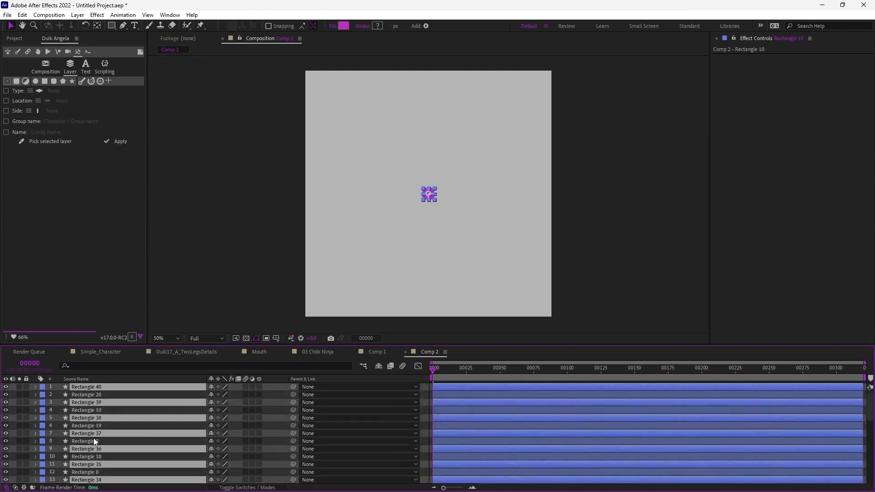
Select all forty rectangle layers, reveal their Position properties and select every Position
{"action": "left_click", "coordinate": [12, 400]}
{"action": "left_click", "coordinate": [12, 401]}
{"action": "scroll", "coordinate": [154, 413], "scroll_direction": "down", "scroll_amount": 3}
{"action": "scroll", "coordinate": [137, 419], "scroll_direction": "up", "scroll_amount": 3}
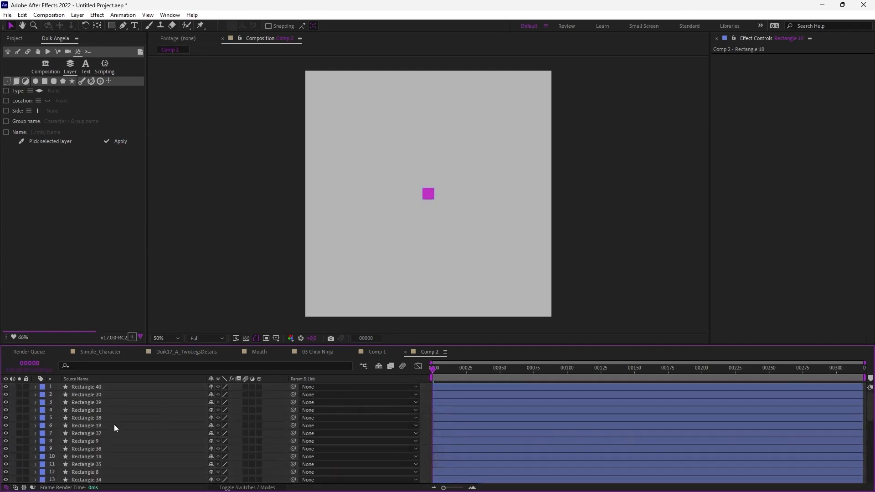
{"action": "left_click", "coordinate": [90, 390]}
{"action": "scroll", "coordinate": [115, 426], "scroll_direction": "down", "scroll_amount": 9}
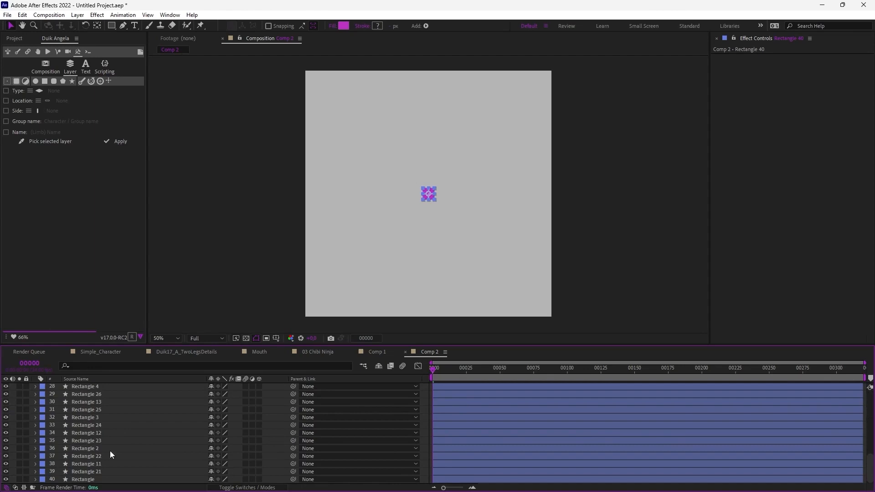
{"action": "left_click", "coordinate": [100, 480], "text": "shift"}
{"action": "key", "text": "p"}
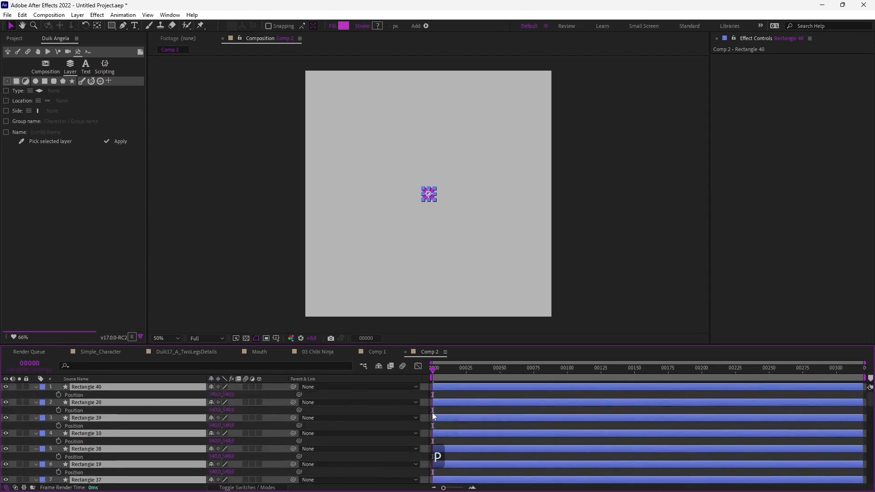
{"action": "left_click_drag", "start_coordinate": [40, 396], "coordinate": [90, 412]}
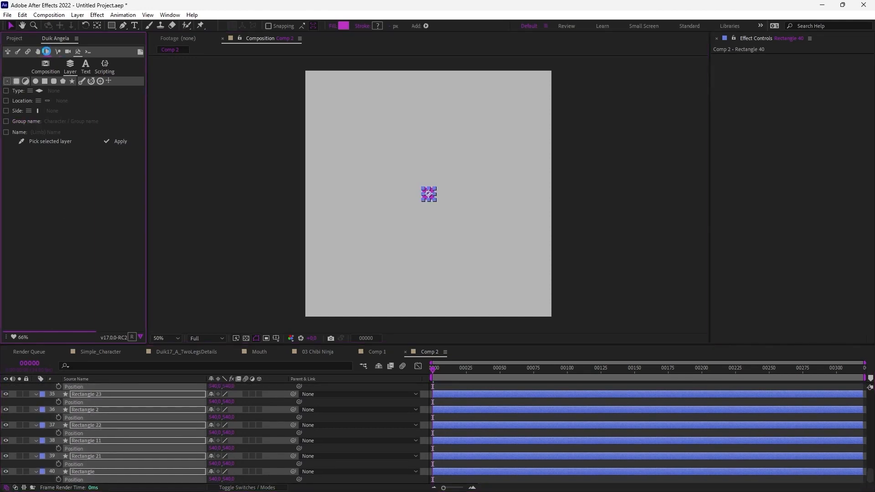
Randomize the selected positions with Duik, using -600 to 600 on both X and Y
{"action": "left_click", "coordinate": [48, 53]}
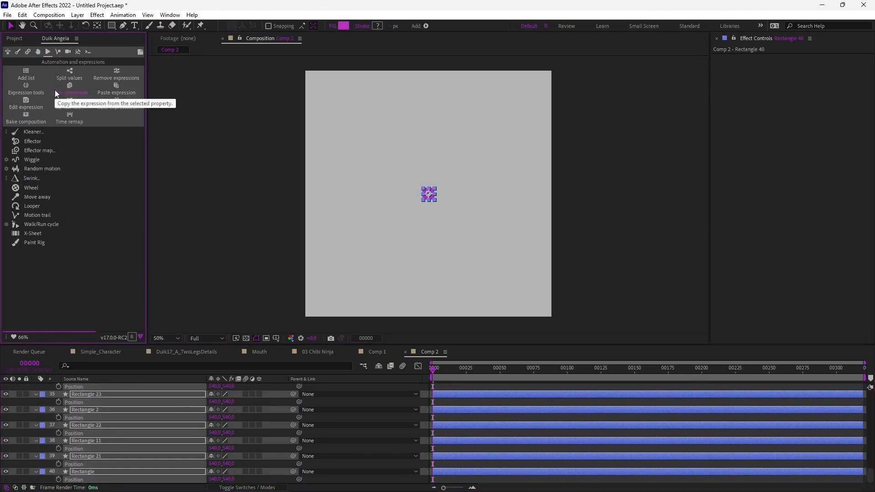
{"action": "left_click", "coordinate": [69, 102]}
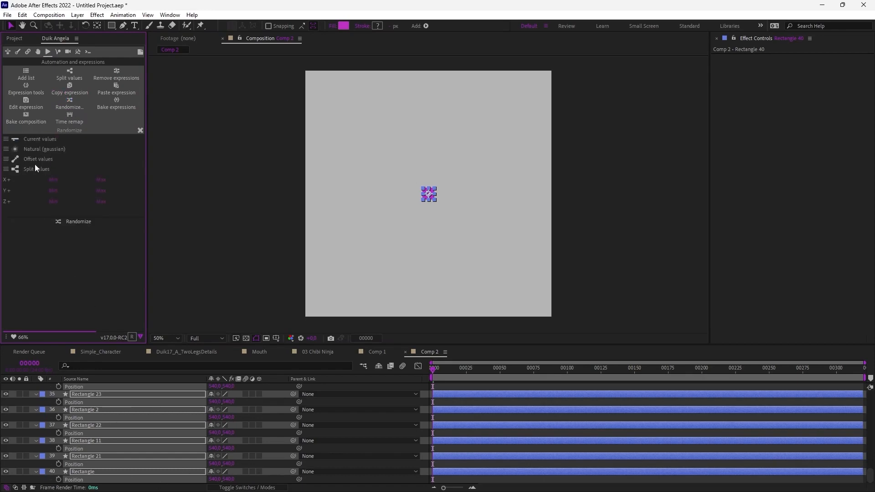
{"action": "left_click", "coordinate": [51, 180]}
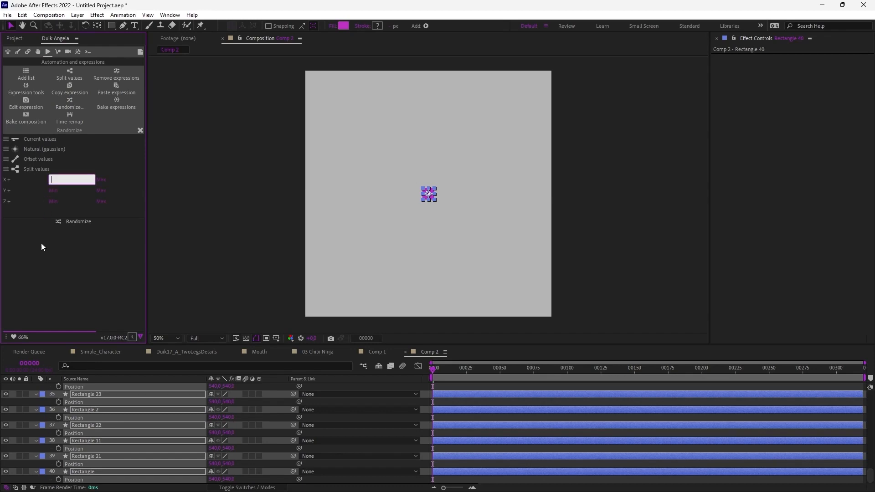
{"action": "type", "text": "-"}
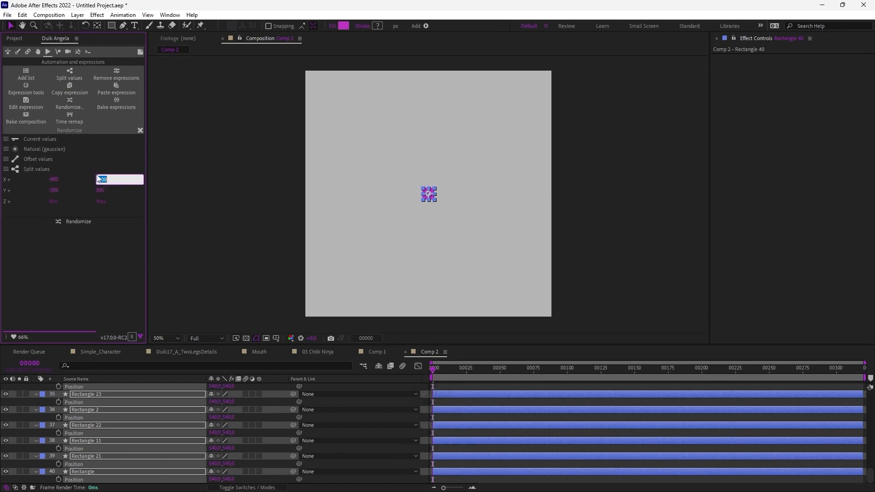
{"action": "type", "text": "600"}
{"action": "left_click", "coordinate": [54, 190]}
{"action": "type", "text": "-600"}
{"action": "left_click", "coordinate": [103, 193]}
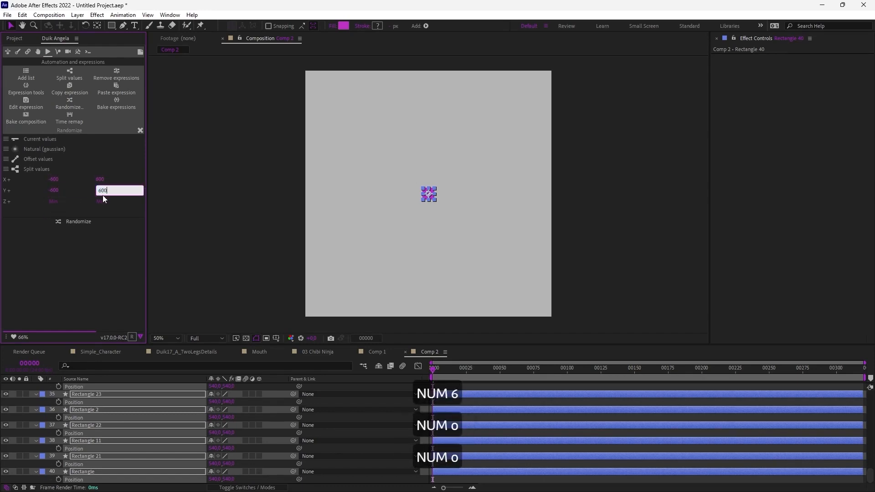
{"action": "type", "text": "600"}
{"action": "left_click", "coordinate": [78, 222]}
{"action": "left_click", "coordinate": [237, 252]}
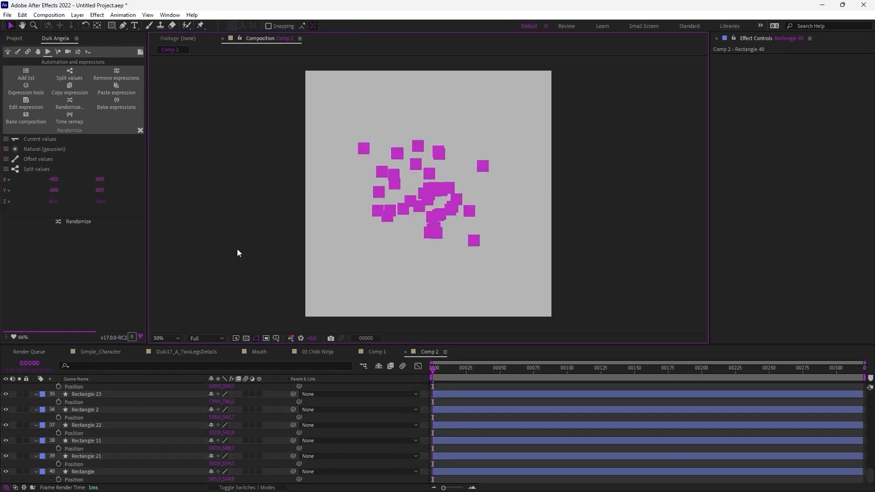
Select the Color and Rotation keyframes of all forty rectangles and connect them to a new Effector control
{"action": "key", "text": "u"}
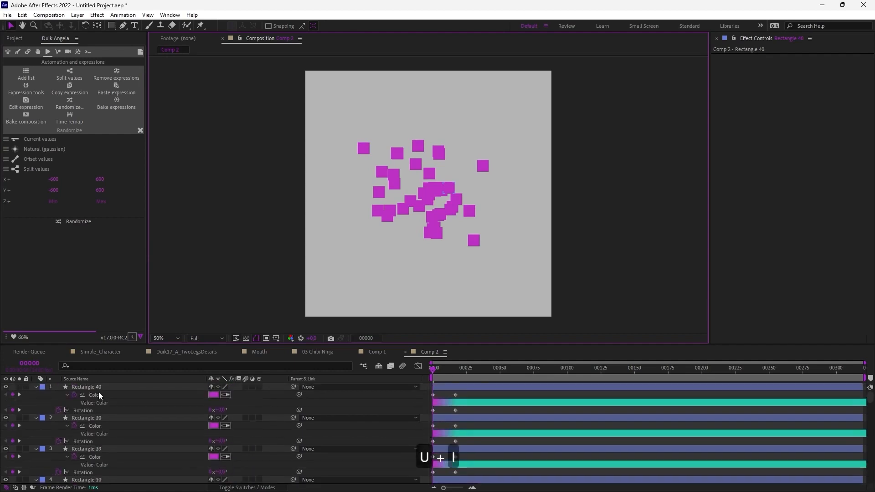
{"action": "left_click", "coordinate": [39, 406]}
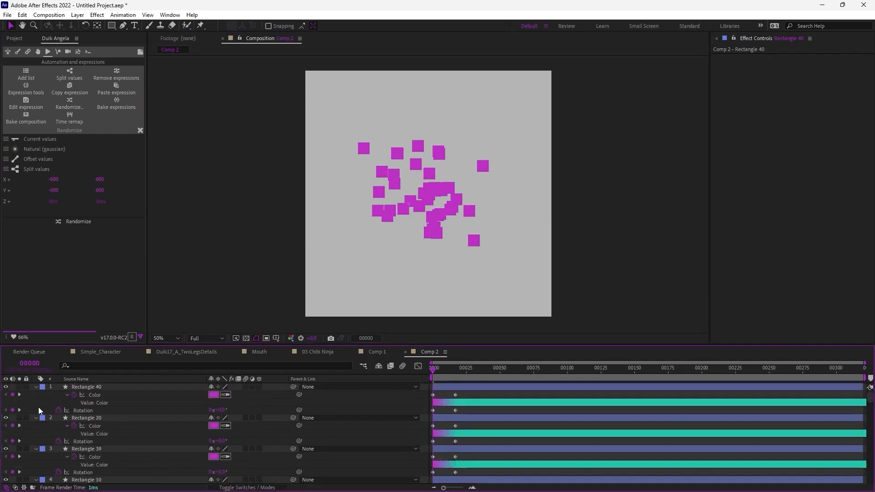
{"action": "key", "text": "u"}
{"action": "key", "text": "u"}
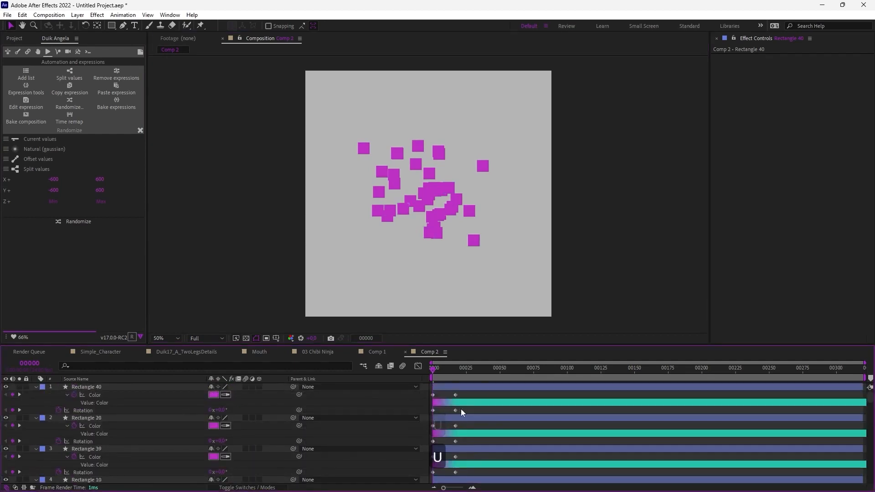
{"action": "mouse_move", "coordinate": [475, 390]}
{"action": "left_mouse_down"}
{"action": "mouse_move", "coordinate": [422, 388]}
{"action": "mouse_move", "coordinate": [448, 389]}
{"action": "mouse_move", "coordinate": [411, 480]}
{"action": "left_mouse_up"}
{"action": "key", "text": "ctrl+z"}
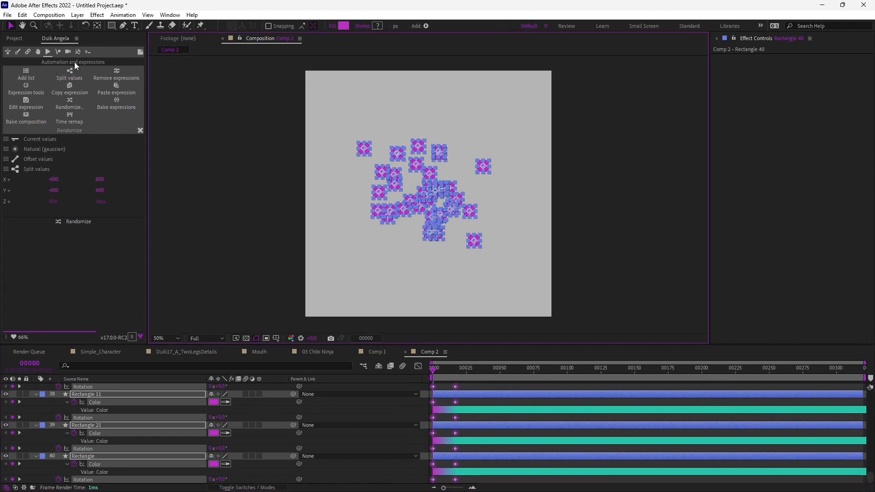
{"action": "left_click", "coordinate": [28, 53]}
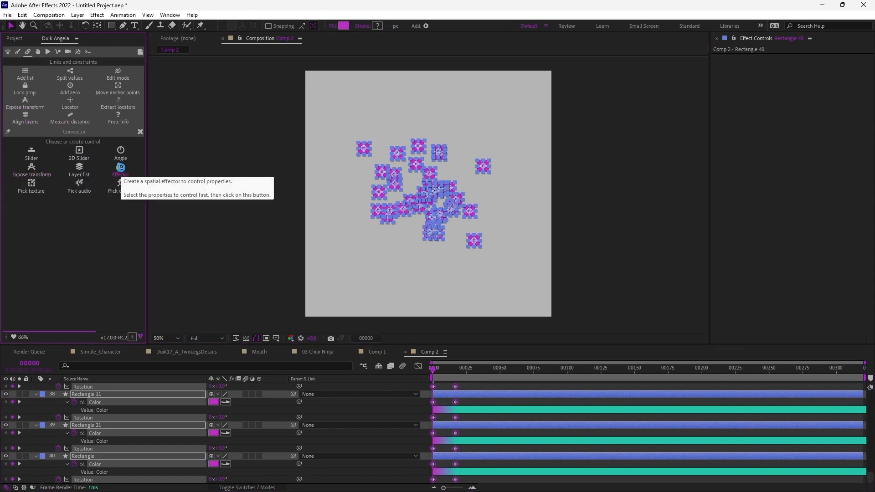
{"action": "left_click", "coordinate": [120, 167]}
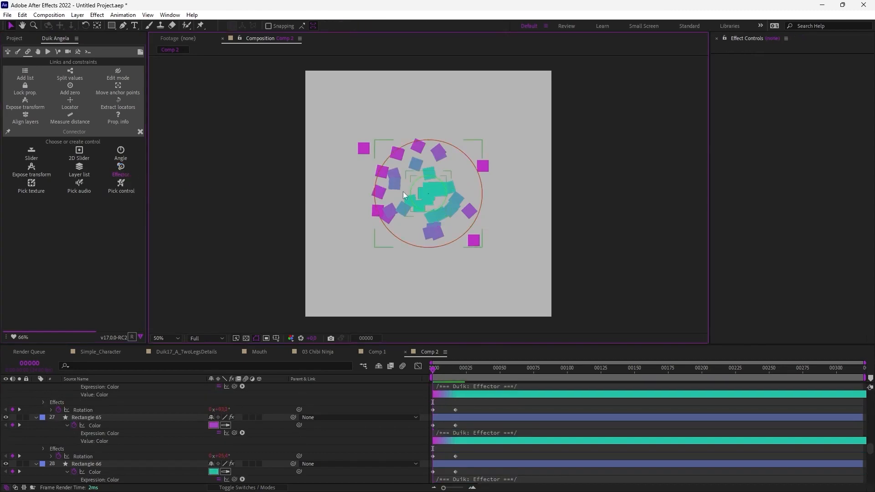
Select the Effector layer in the composition and collapse the expanded layer properties in the timeline
{"action": "key", "text": "."}
{"action": "left_click", "coordinate": [431, 194]}
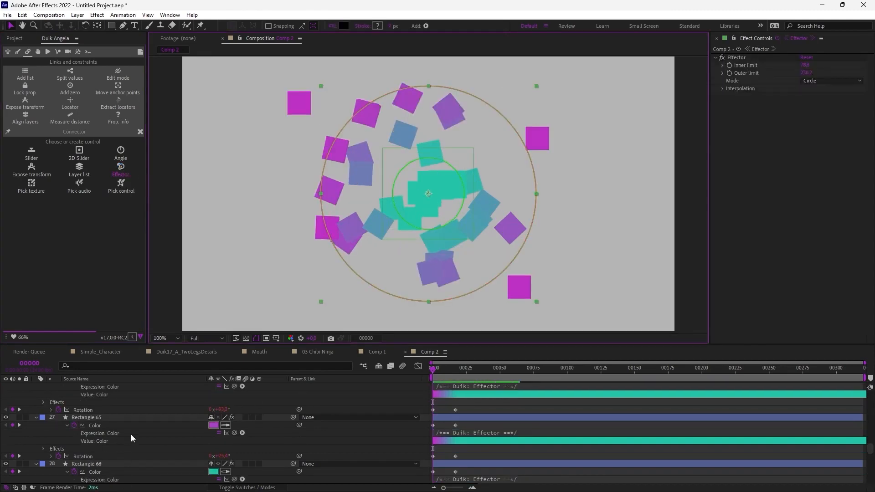
{"action": "key", "text": "l"}
{"action": "left_click", "coordinate": [27, 390]}
{"action": "key", "text": "l"}
{"action": "scroll", "coordinate": [91, 404], "scroll_direction": "up", "scroll_amount": 3}
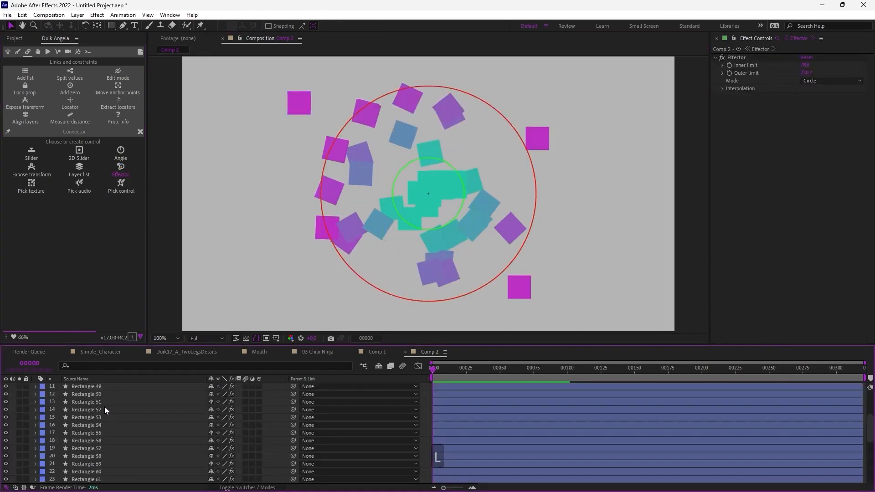
{"action": "scroll", "coordinate": [91, 401], "scroll_direction": "up", "scroll_amount": 3}
Move the Effector among the rectangles and increase its Inner limit to about 108 and Outer limit to about 326
{"action": "left_click_drag", "start_coordinate": [401, 201], "coordinate": [374, 201]}
{"action": "scroll", "coordinate": [443, 205], "scroll_direction": "down", "scroll_amount": 1}
{"action": "left_click_drag", "start_coordinate": [429, 195], "coordinate": [407, 223]}
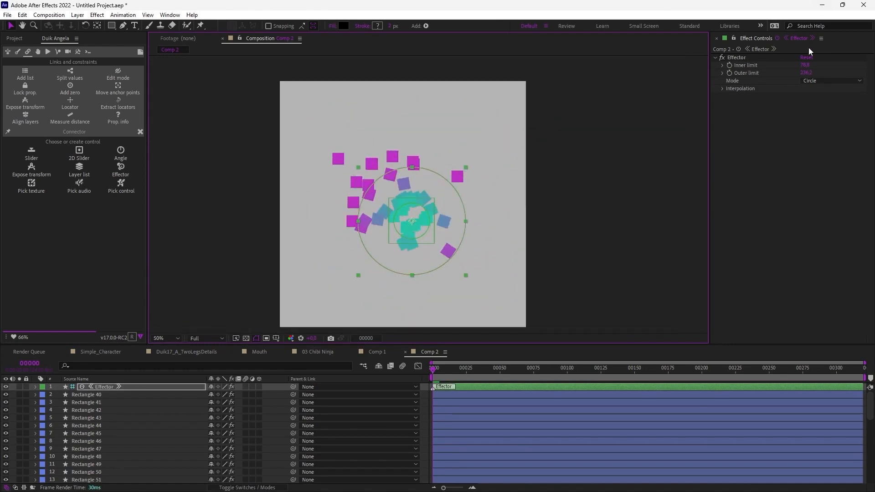
{"action": "mouse_move", "coordinate": [804, 72]}
{"action": "left_mouse_down"}
{"action": "mouse_move", "coordinate": [815, 73]}
{"action": "mouse_move", "coordinate": [800, 64]}
{"action": "left_mouse_up"}
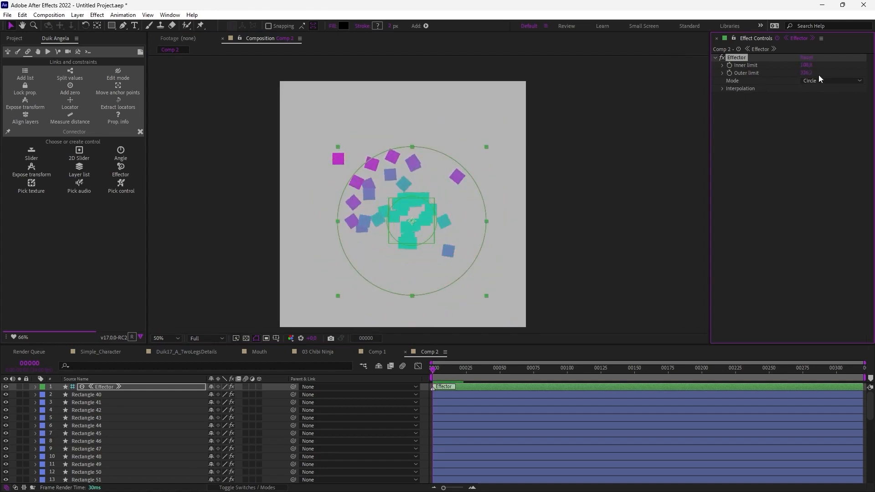
{"action": "left_click", "coordinate": [819, 80]}
{"action": "left_click", "coordinate": [458, 198]}
{"action": "left_click_drag", "start_coordinate": [411, 211], "coordinate": [428, 201]}
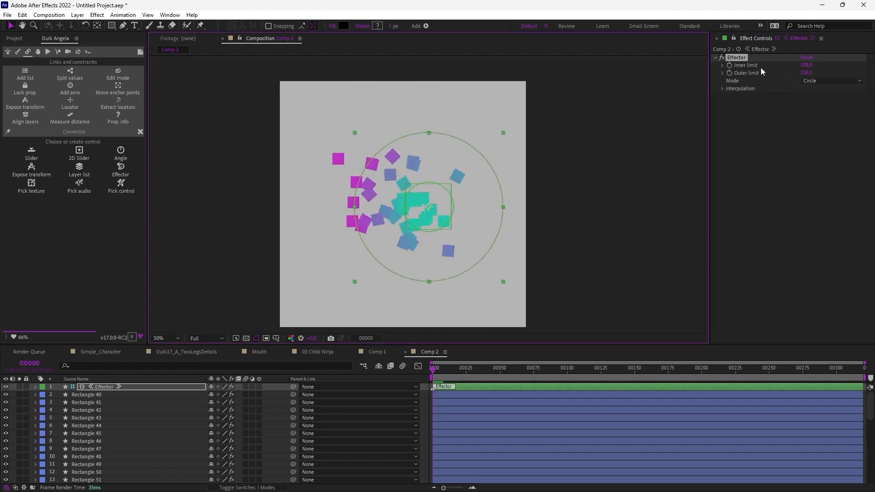
Change the Effector's Mode to Infinite Line
{"action": "left_click", "coordinate": [819, 80]}
{"action": "left_click", "coordinate": [820, 101]}
{"action": "right_click", "coordinate": [820, 101]}
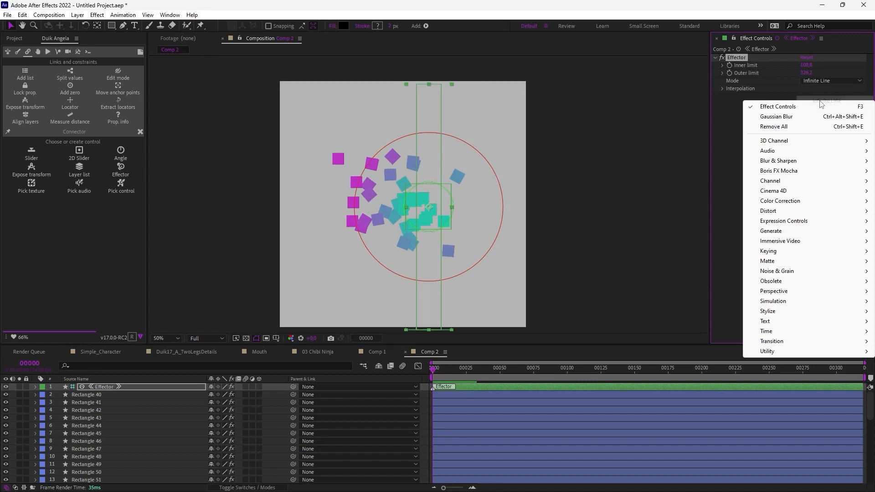
{"action": "left_click", "coordinate": [795, 96]}
Sweep the Infinite Line Effector across the rectangles and rotate it to a diagonal
{"action": "left_click_drag", "start_coordinate": [433, 167], "coordinate": [417, 127]}
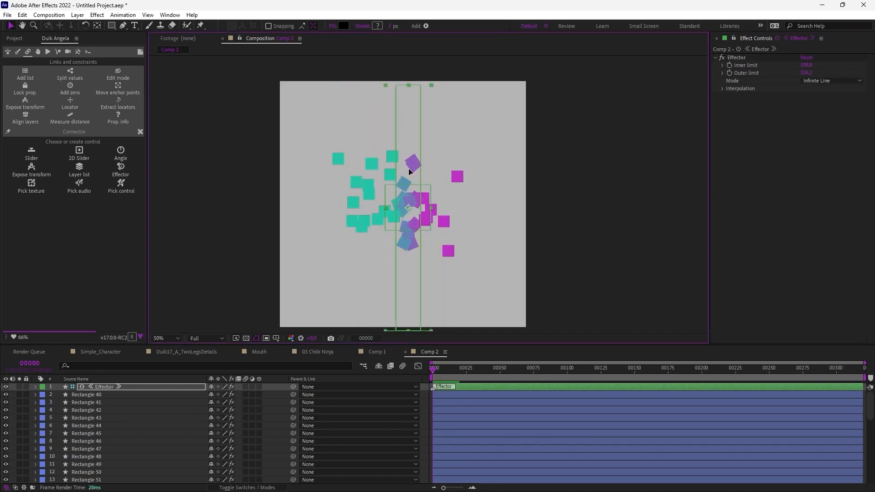
{"action": "left_click_drag", "start_coordinate": [410, 172], "coordinate": [468, 166]}
{"action": "key", "text": "w"}
{"action": "key", "text": "v"}
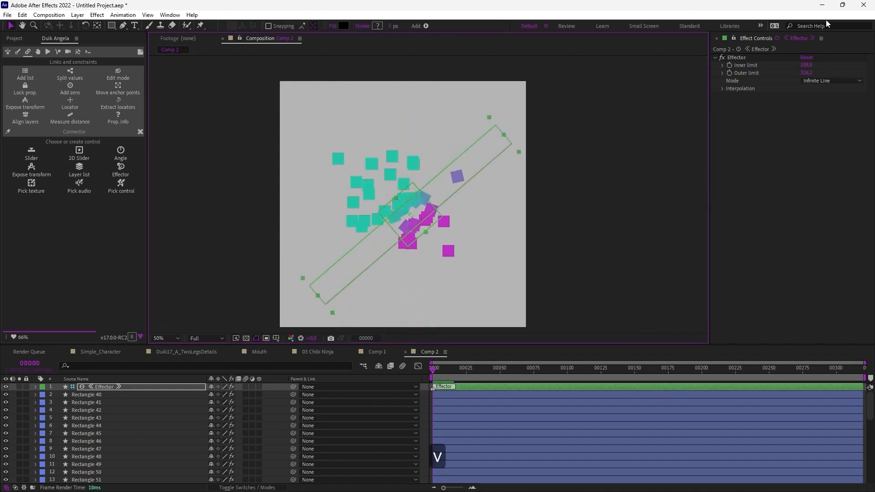
Increase the Effector's Inner limit to about 268 and move the diagonal line back and forth over the rectangles
{"action": "left_click_drag", "start_coordinate": [803, 65], "coordinate": [808, 65]}
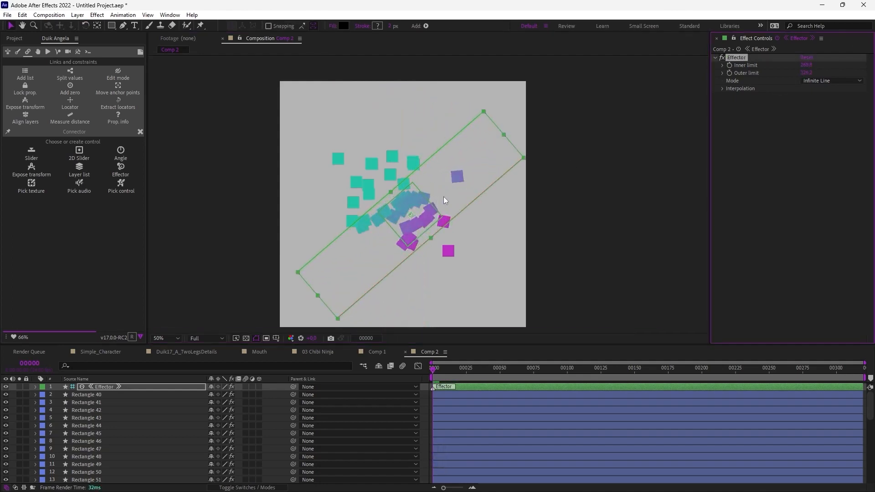
{"action": "left_click_drag", "start_coordinate": [443, 196], "coordinate": [385, 147]}
{"action": "left_click_drag", "start_coordinate": [458, 214], "coordinate": [422, 195]}
{"action": "scroll", "coordinate": [422, 190], "scroll_direction": "up", "scroll_amount": 2}
{"action": "scroll", "coordinate": [435, 152], "scroll_direction": "down", "scroll_amount": 2}
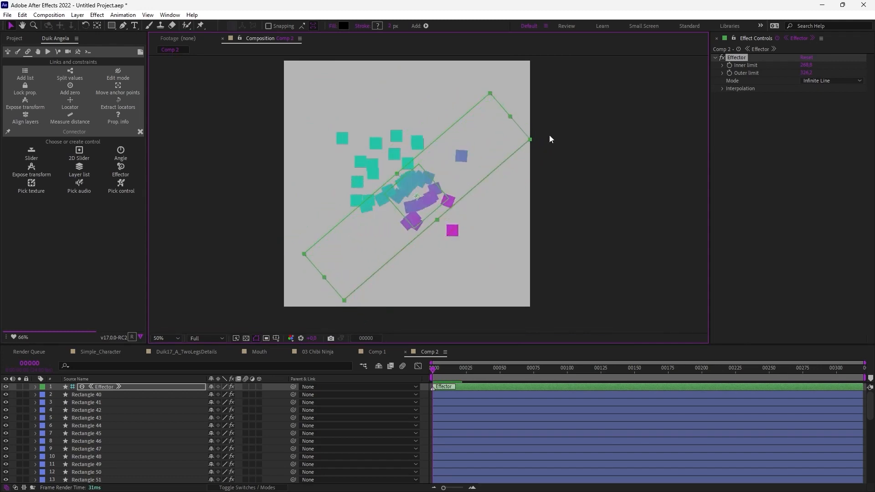
Shift the diagonal Effector line farther over the rectangles and change its Mode to Custom Shape
{"action": "left_click_drag", "start_coordinate": [459, 170], "coordinate": [408, 177]}
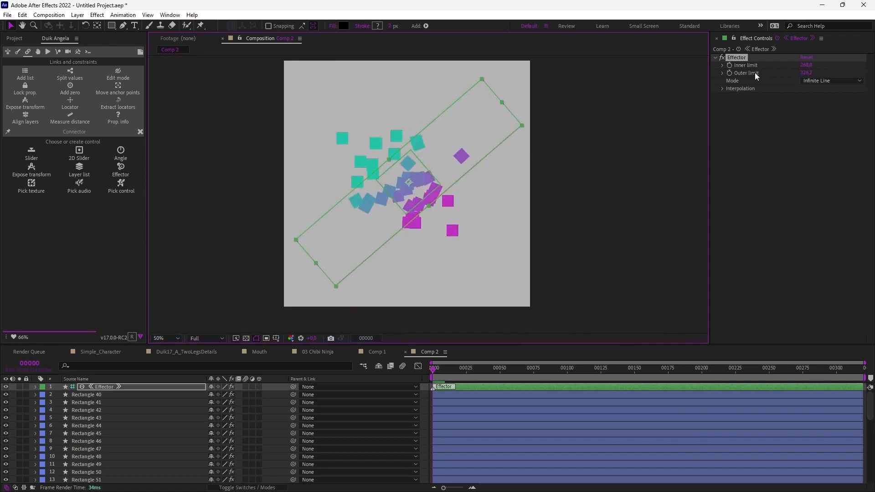
{"action": "left_click", "coordinate": [811, 80]}
{"action": "left_click", "coordinate": [727, 89]}
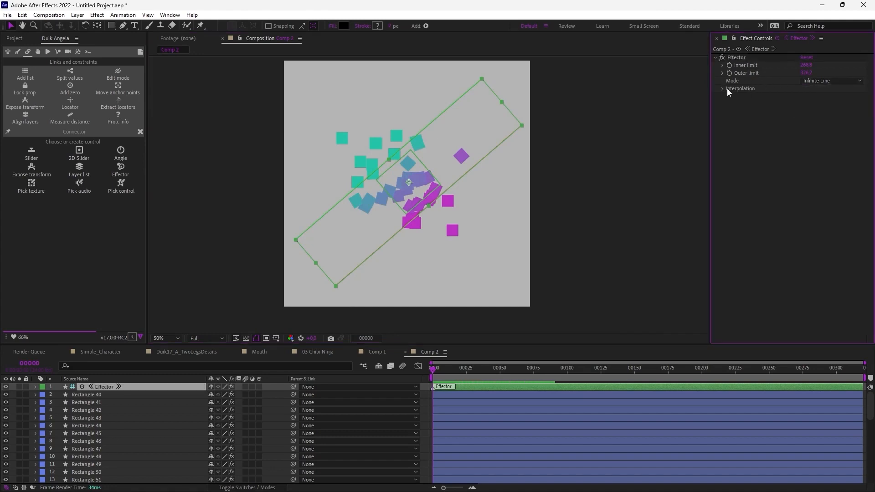
{"action": "left_click", "coordinate": [830, 80]}
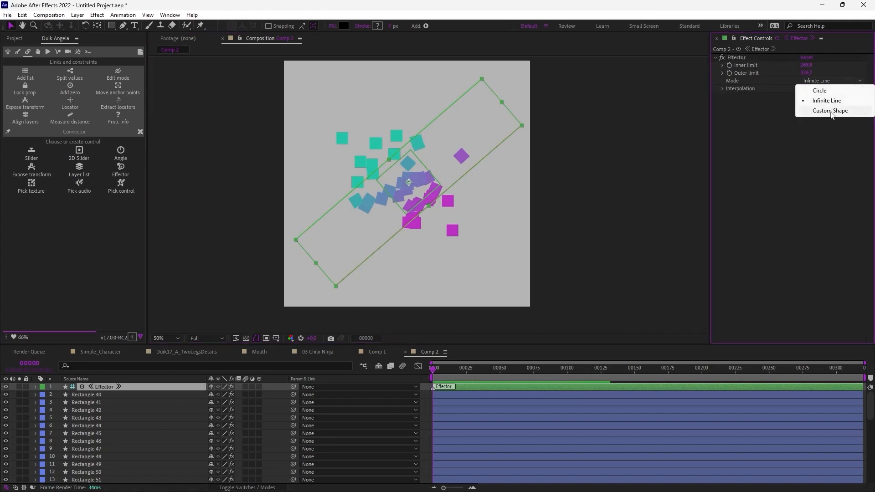
{"action": "left_click", "coordinate": [830, 111]}
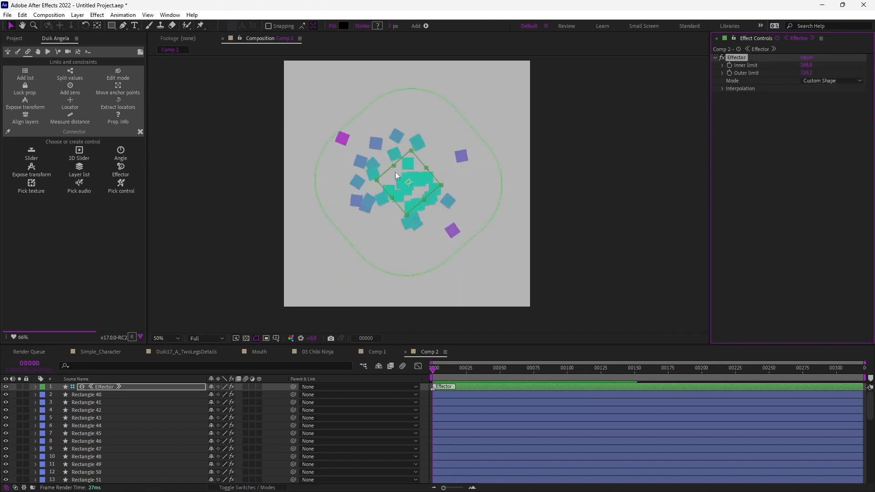
Move the Effector among the rectangles and reshape its custom outline with the Pen tool, adding an inward notch and an extended corner
{"action": "scroll", "coordinate": [398, 171], "scroll_direction": "up", "scroll_amount": 2}
{"action": "scroll", "coordinate": [398, 171], "scroll_direction": "down", "scroll_amount": 2}
{"action": "left_click_drag", "start_coordinate": [454, 192], "coordinate": [421, 179]}
{"action": "key", "text": "g"}
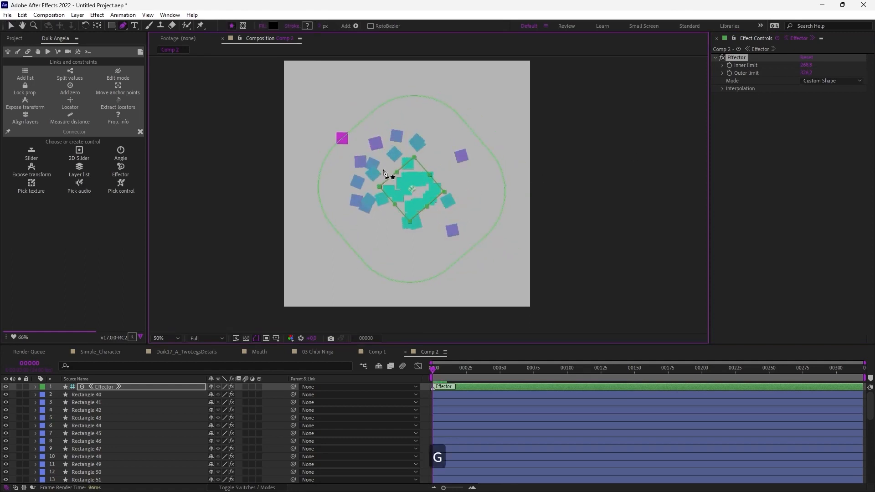
{"action": "key", "text": "period"}
{"action": "left_click_drag", "start_coordinate": [400, 120], "coordinate": [431, 137]}
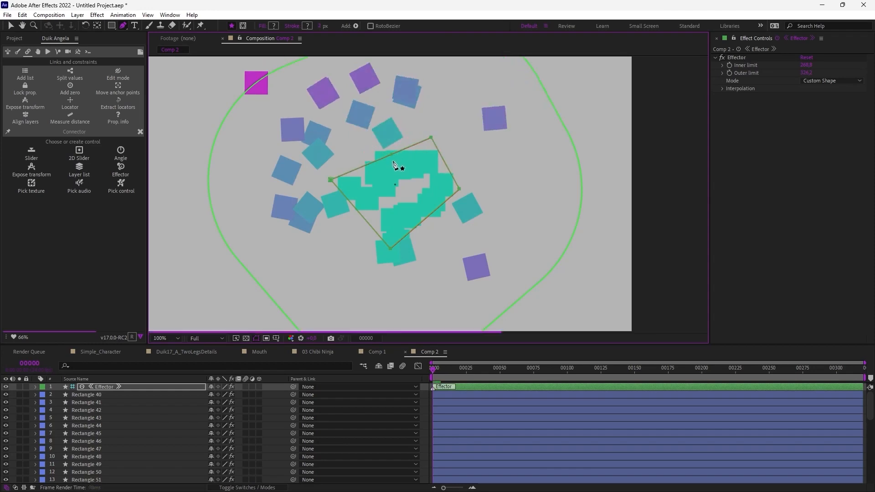
{"action": "left_click_drag", "start_coordinate": [392, 157], "coordinate": [394, 194]}
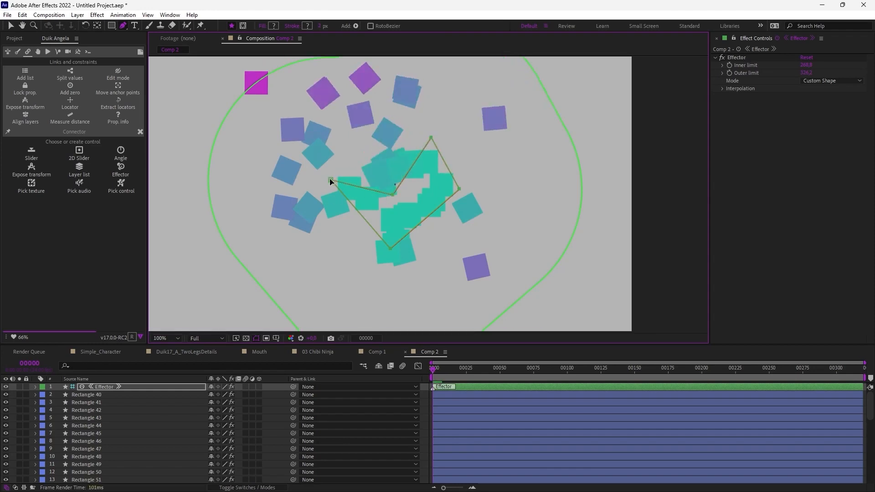
{"action": "left_click_drag", "start_coordinate": [331, 179], "coordinate": [281, 187]}
Reduce the Effector's Inner limit and deepen the notch in its custom shape
{"action": "mouse_move", "coordinate": [805, 68]}
{"action": "left_mouse_down"}
{"action": "mouse_move", "coordinate": [797, 66]}
{"action": "mouse_move", "coordinate": [816, 66]}
{"action": "mouse_move", "coordinate": [788, 65]}
{"action": "mouse_move", "coordinate": [804, 65]}
{"action": "left_mouse_up"}
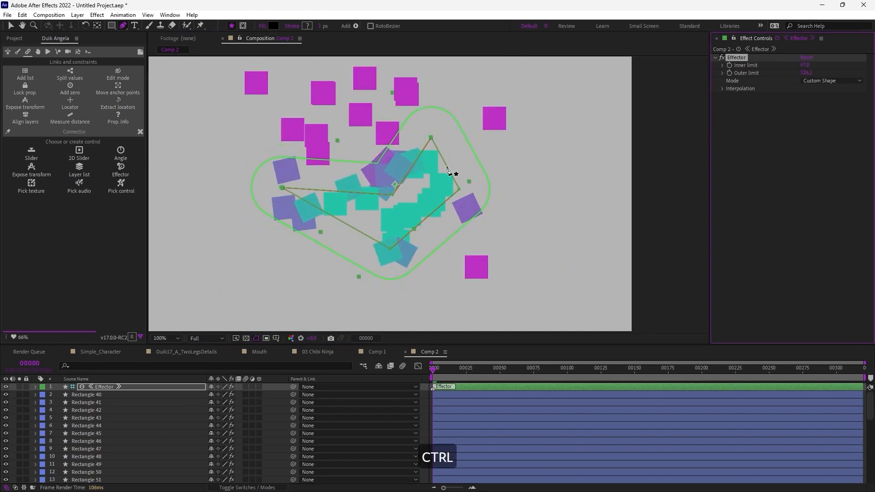
{"action": "mouse_move", "coordinate": [388, 197]}
{"action": "left_mouse_down"}
{"action": "mouse_move", "coordinate": [396, 207]}
{"action": "mouse_move", "coordinate": [375, 179]}
{"action": "mouse_move", "coordinate": [394, 212]}
{"action": "left_mouse_up"}
{"action": "key", "text": "v"}
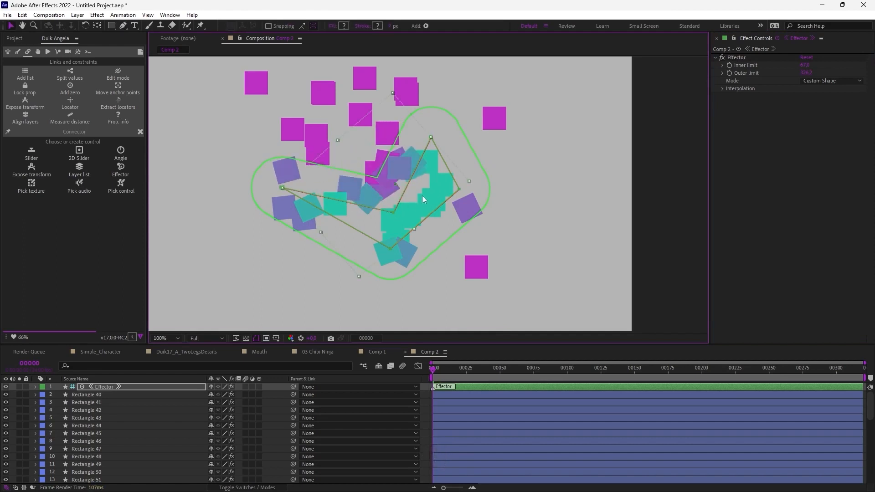
{"action": "key", "text": "ctrl+z"}
{"action": "key", "text": "ctrl+z"}
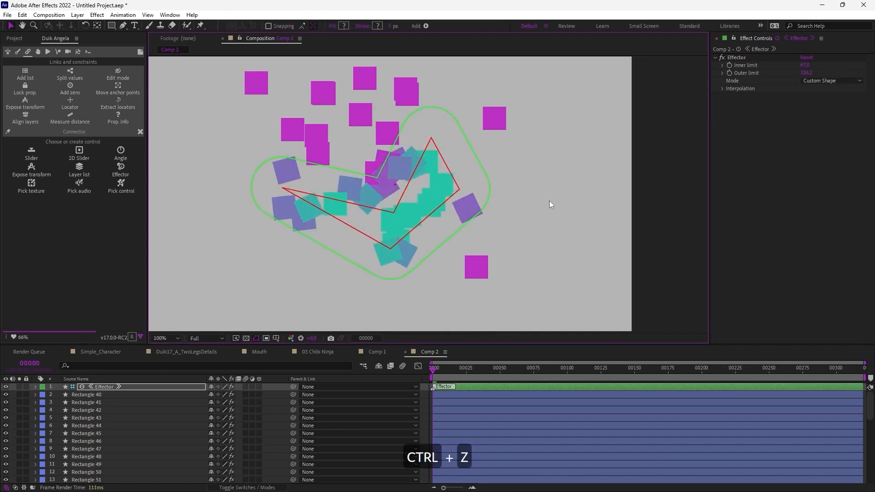
Shift the custom-shaped Effector across the rectangles and raise its notch point slightly
{"action": "left_click_drag", "start_coordinate": [434, 233], "coordinate": [369, 175]}
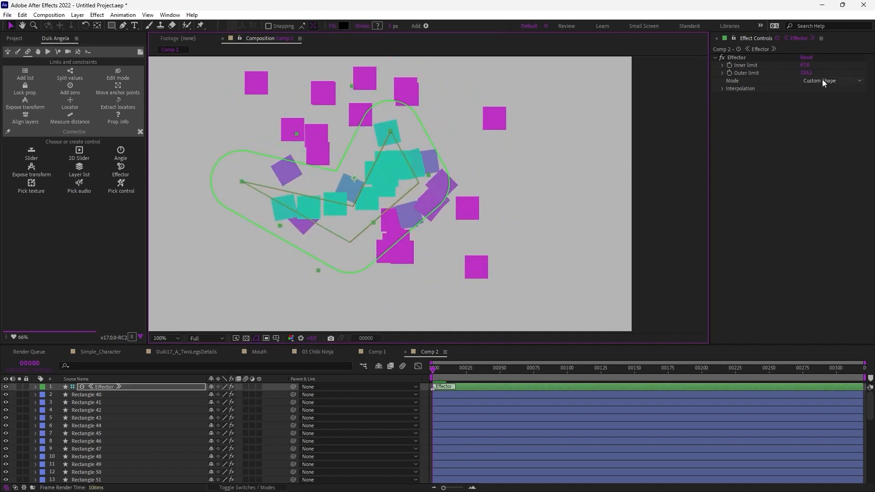
{"action": "key", "text": "g"}
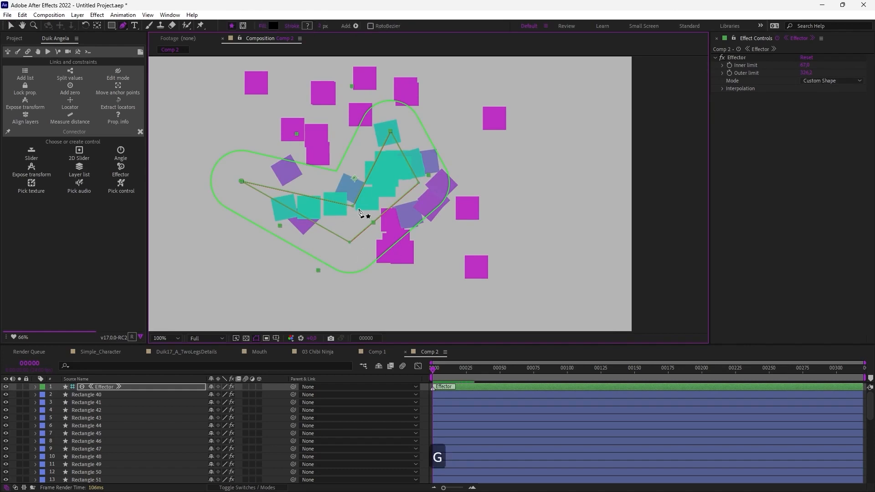
{"action": "left_click_drag", "start_coordinate": [352, 204], "coordinate": [351, 195]}
{"action": "key", "text": "v"}
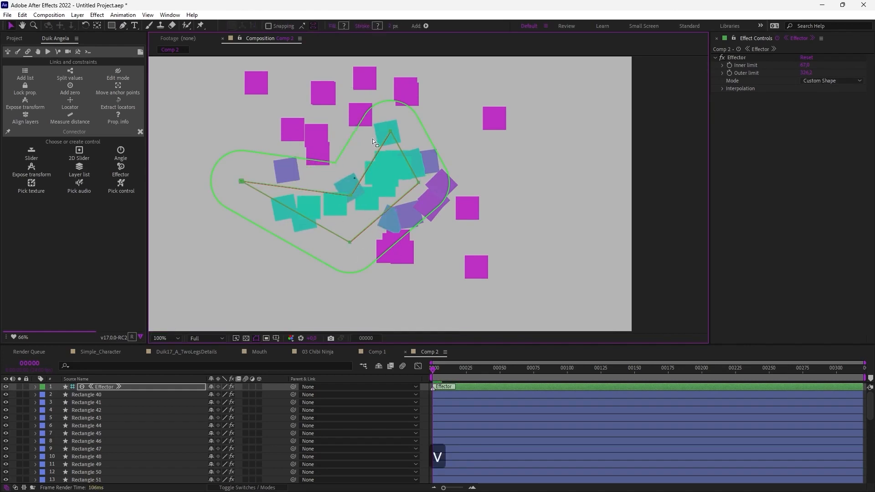
Sweep the custom-shaped Effector through the rectangles in several directions and park it clear of the cluster
{"action": "scroll", "coordinate": [405, 120], "scroll_direction": "down", "scroll_amount": 2}
{"action": "scroll", "coordinate": [398, 179], "scroll_direction": "up", "scroll_amount": 1}
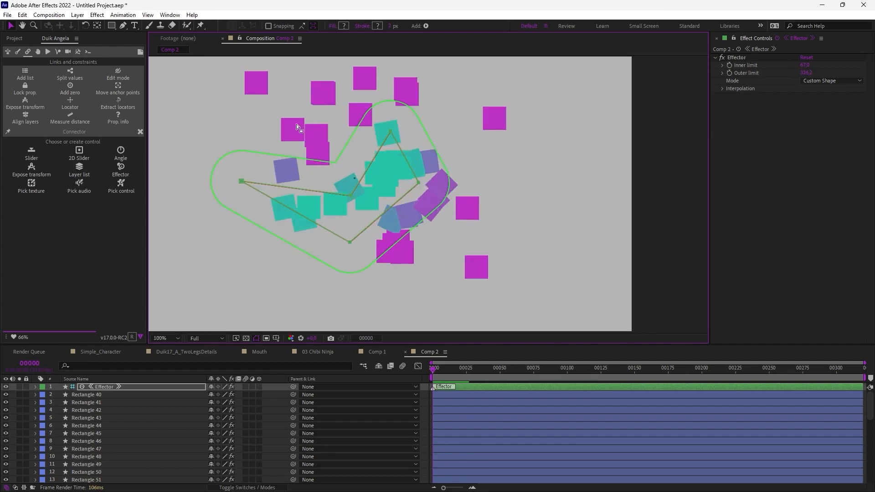
{"action": "left_click", "coordinate": [666, 160]}
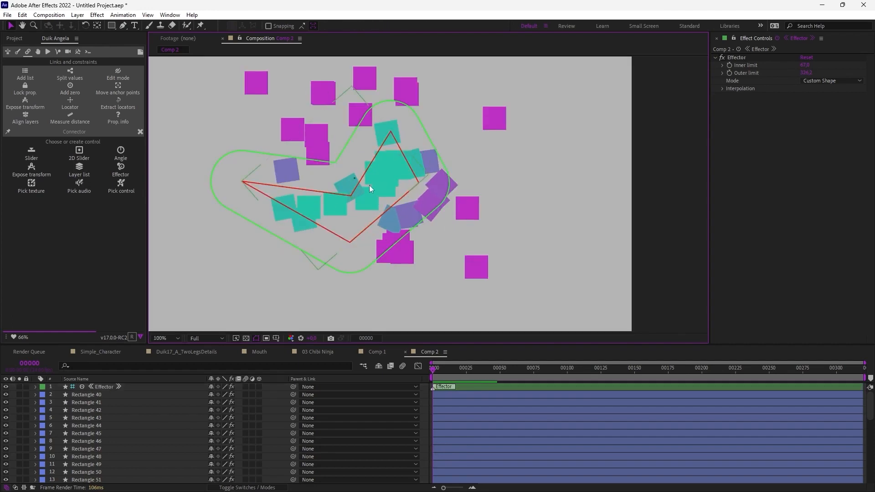
{"action": "left_click_drag", "start_coordinate": [370, 184], "coordinate": [397, 105]}
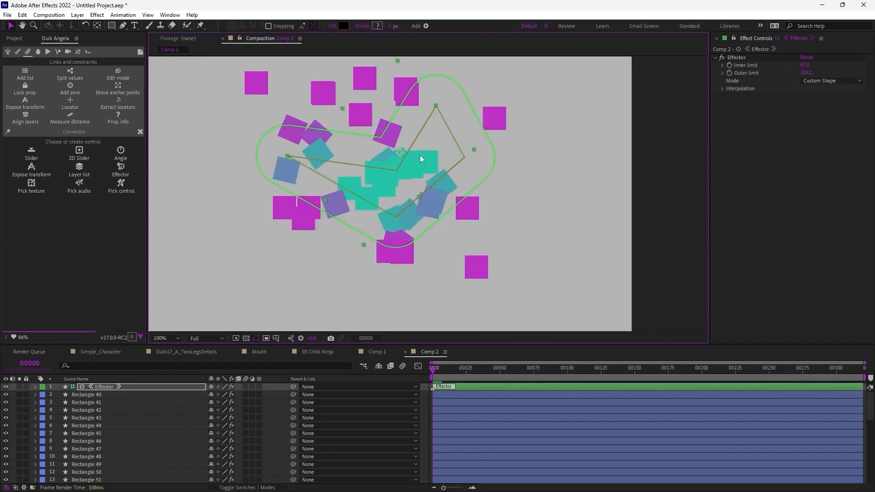
{"action": "left_click_drag", "start_coordinate": [420, 155], "coordinate": [465, 240]}
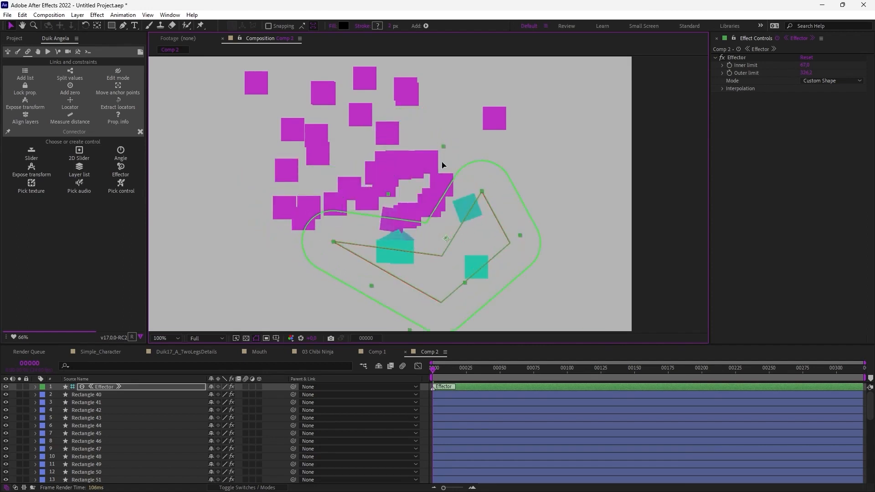
{"action": "left_click_drag", "start_coordinate": [443, 165], "coordinate": [347, 116]}
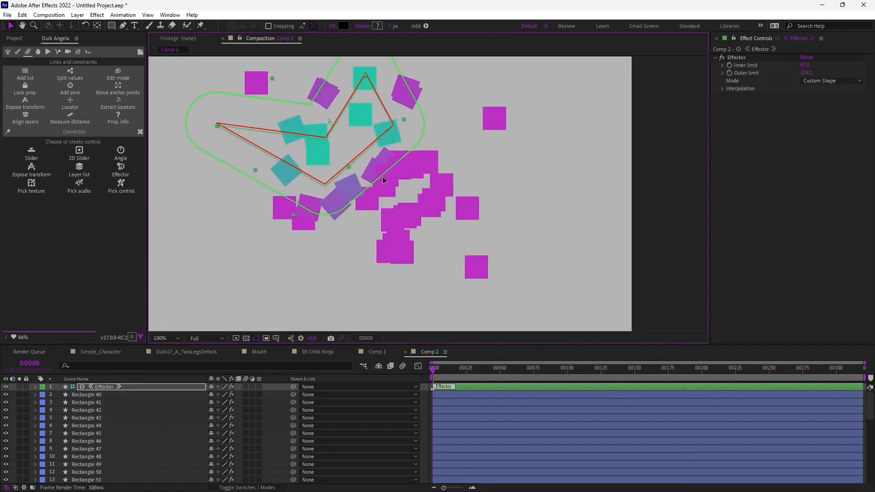
{"action": "left_click_drag", "start_coordinate": [383, 177], "coordinate": [389, 218]}
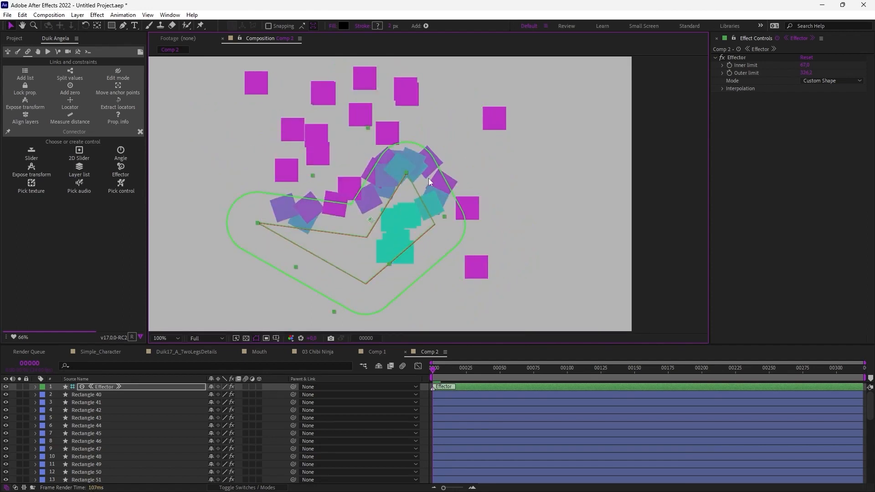
{"action": "left_click", "coordinate": [492, 118]}
{"action": "left_click_drag", "start_coordinate": [374, 235], "coordinate": [254, 289]}
{"action": "left_click_drag", "start_coordinate": [283, 274], "coordinate": [460, 235]}
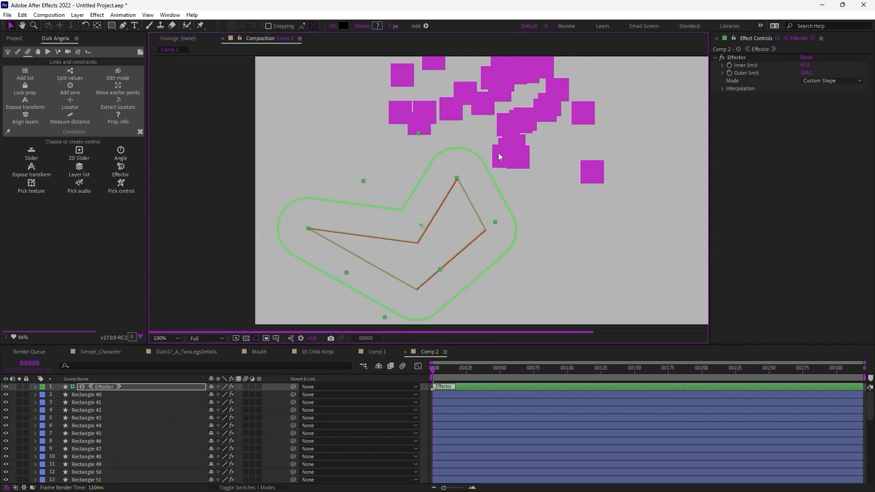
Move two individual rectangles to the far side of the Effector shape and nudge the Effector sideways
{"action": "left_click", "coordinate": [419, 108]}
{"action": "left_click_drag", "start_coordinate": [421, 116], "coordinate": [585, 235]}
{"action": "left_click_drag", "start_coordinate": [601, 167], "coordinate": [567, 174]}
{"action": "left_click", "coordinate": [420, 223]}
{"action": "left_click_drag", "start_coordinate": [420, 223], "coordinate": [433, 223]}
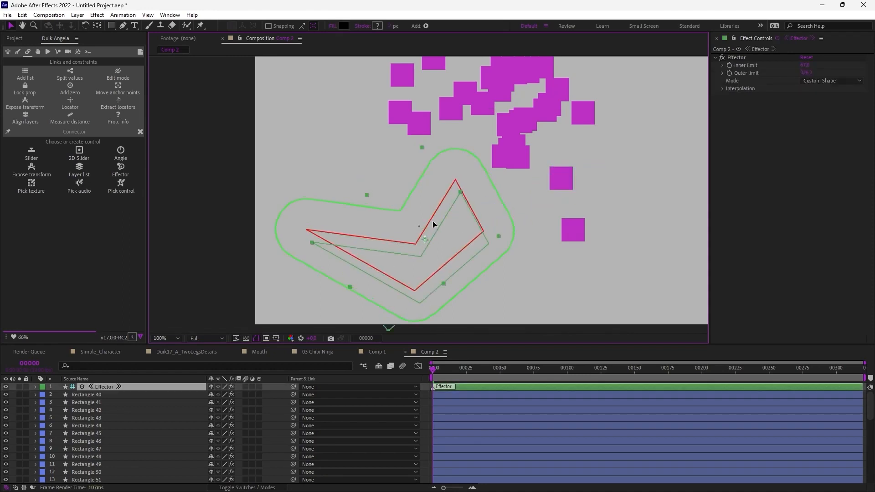
Change the Effector's Mode to Circle and move the circle closer to the rectangles
{"action": "left_click", "coordinate": [826, 80]}
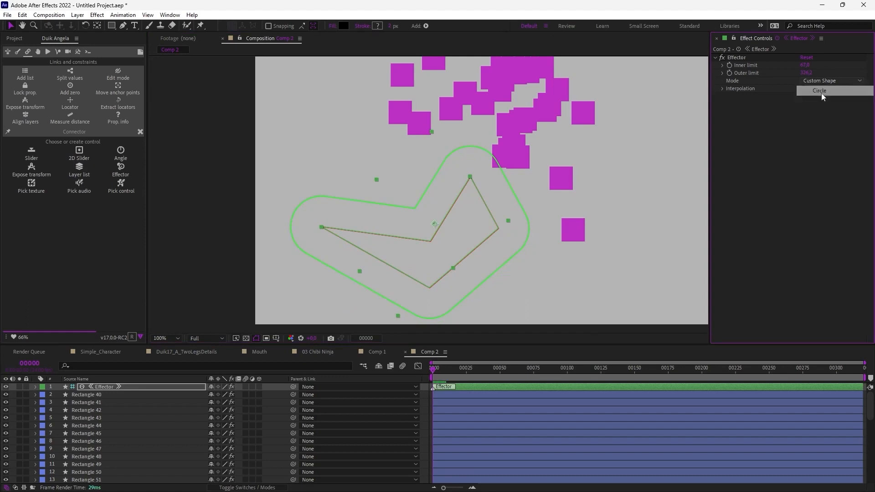
{"action": "left_click", "coordinate": [820, 90]}
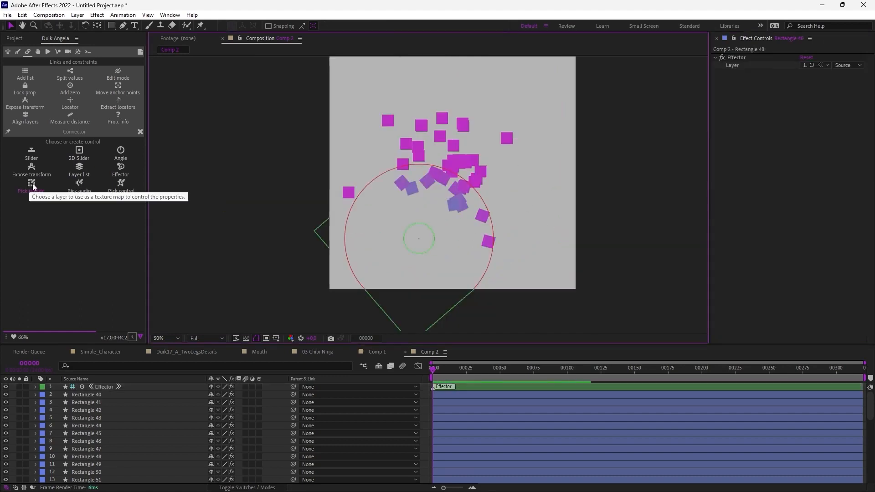
{"action": "left_click", "coordinate": [420, 228]}
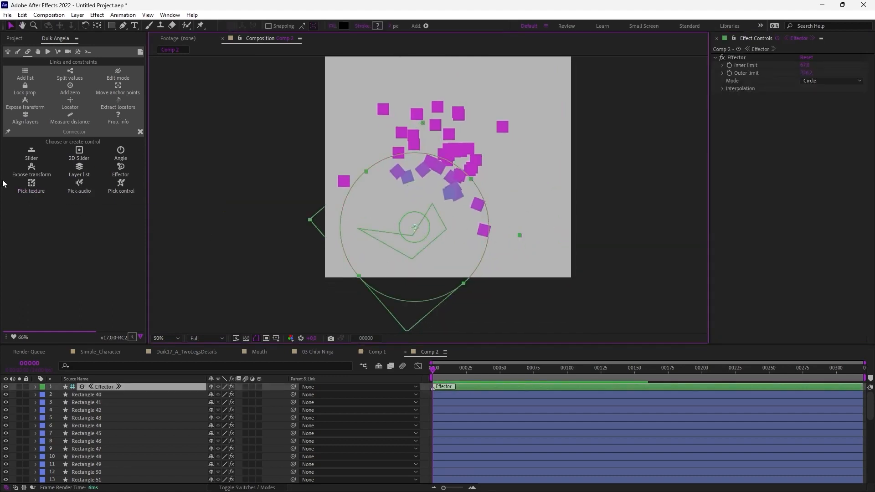
{"action": "left_click_drag", "start_coordinate": [359, 228], "coordinate": [378, 211]}
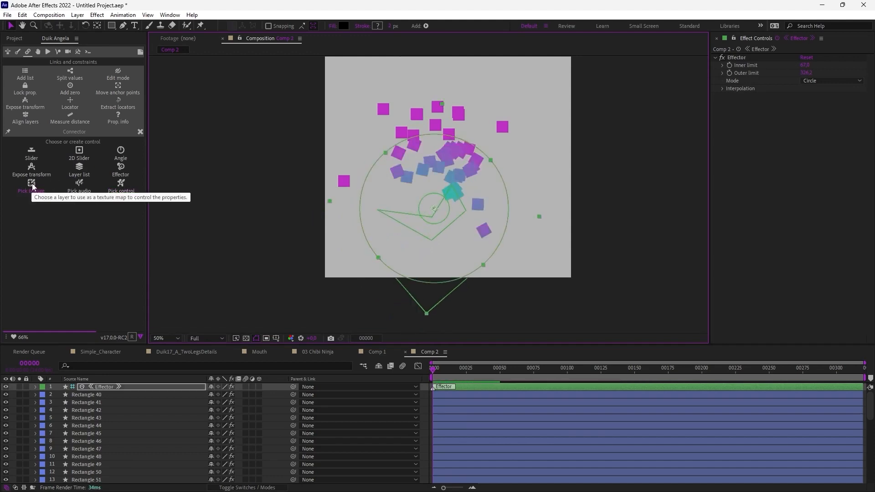
Create a solid covering Comp 2 and apply the Checkerboard effect to it
{"action": "left_click", "coordinate": [288, 264]}
{"action": "key", "text": "ctrl+y"}
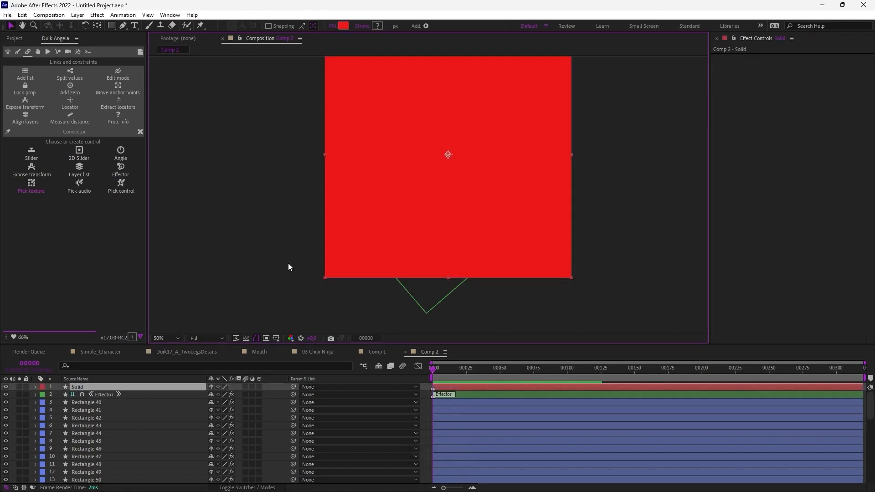
{"action": "right_click", "coordinate": [836, 86]}
{"action": "mouse_move", "coordinate": [765, 214]}
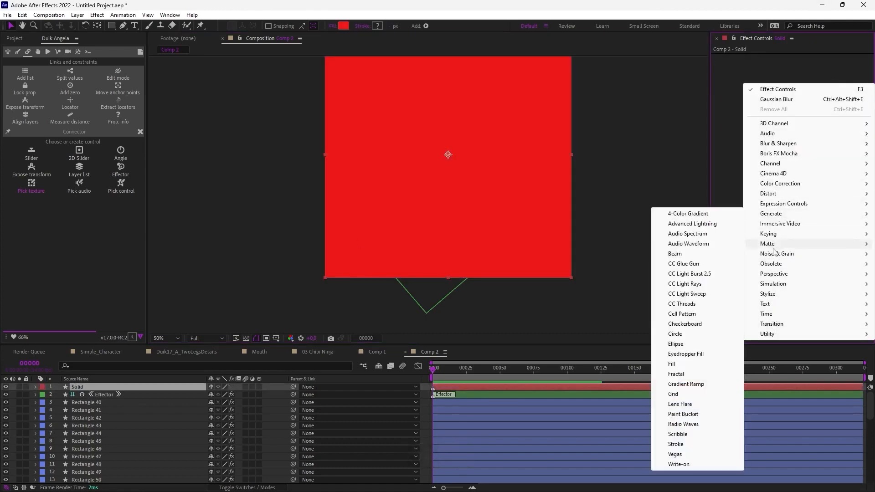
{"action": "left_click", "coordinate": [684, 324]}
Set the solid's fill to black (000000) and enlarge the Checkerboard width to about 135
{"action": "left_click_drag", "start_coordinate": [759, 101], "coordinate": [778, 102]}
{"action": "left_click", "coordinate": [343, 25]}
{"action": "left_click", "coordinate": [774, 262]}
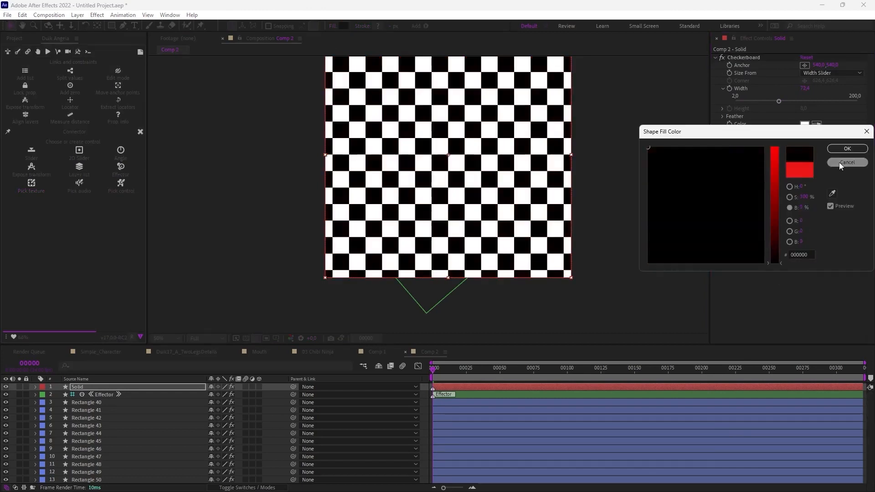
{"action": "left_click", "coordinate": [846, 148]}
{"action": "left_click_drag", "start_coordinate": [778, 101], "coordinate": [816, 101]}
Send the checkerboard solid behind all other layers and delete the Effector layer
{"action": "key", "text": "ctrl+shift+bracketleft"}
{"action": "left_click", "coordinate": [112, 387]}
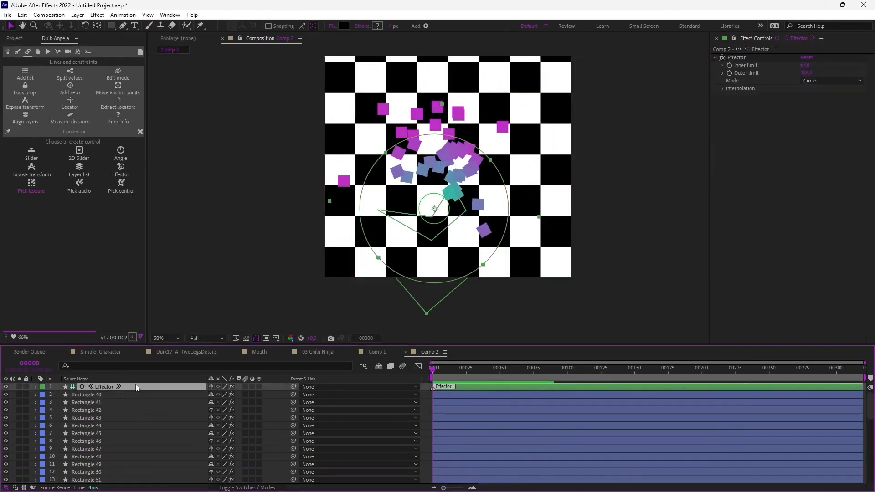
{"action": "key", "text": "Delete"}
{"action": "key", "text": "u"}
{"action": "key", "text": "u"}
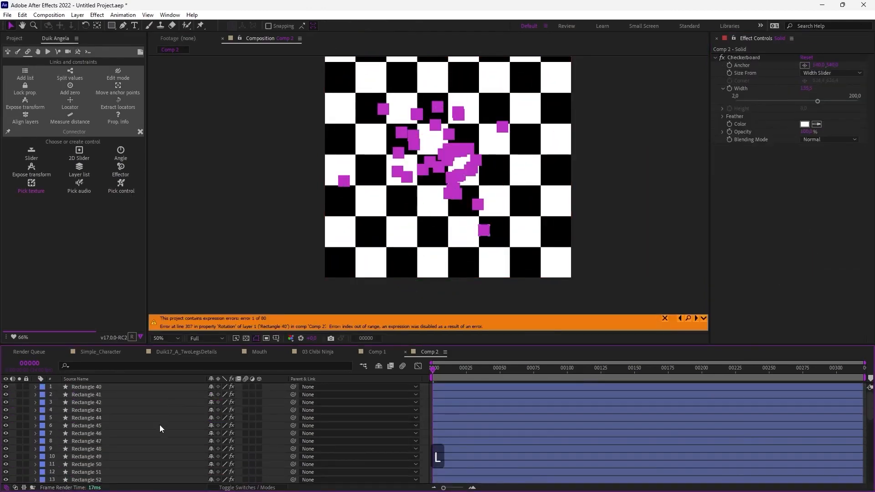
Pick the Solid layer as the Connector's texture map
{"action": "scroll", "coordinate": [124, 439], "scroll_direction": "down", "scroll_amount": 6}
{"action": "scroll", "coordinate": [124, 439], "scroll_direction": "down", "scroll_amount": 3}
{"action": "left_click", "coordinate": [84, 480]}
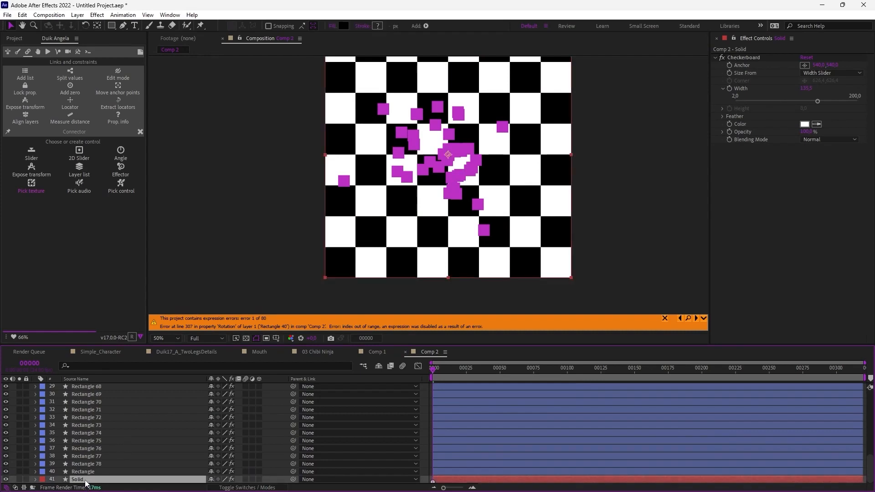
{"action": "left_click", "coordinate": [31, 187]}
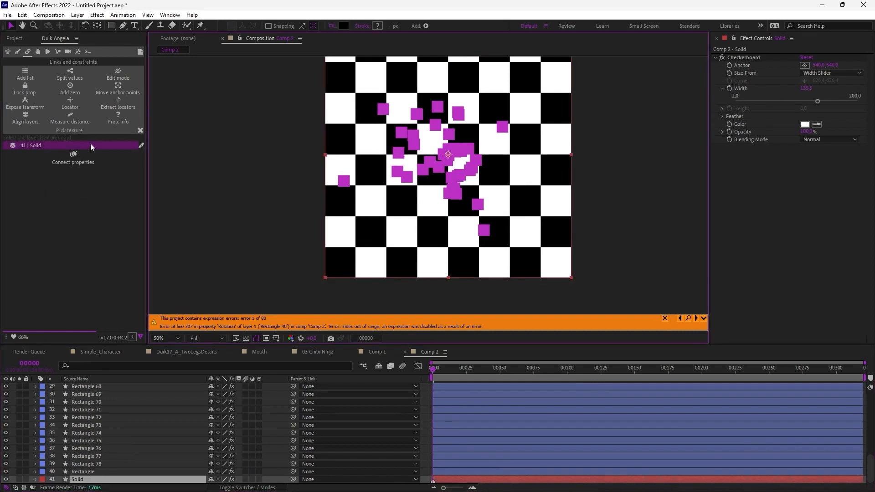
Reveal and select the keyframed Color and Rotation properties of all rectangles and connect them to the Solid texture
{"action": "left_click", "coordinate": [13, 442]}
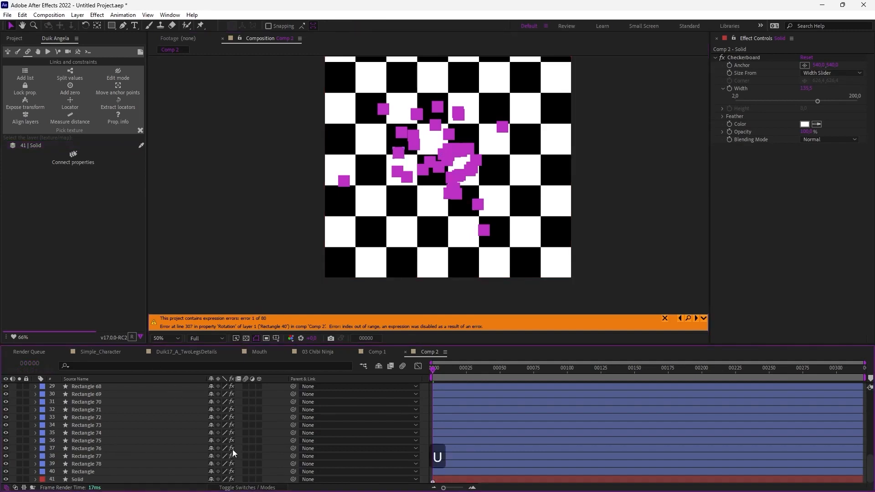
{"action": "key", "text": "u"}
{"action": "left_click_drag", "start_coordinate": [466, 387], "coordinate": [428, 476]}
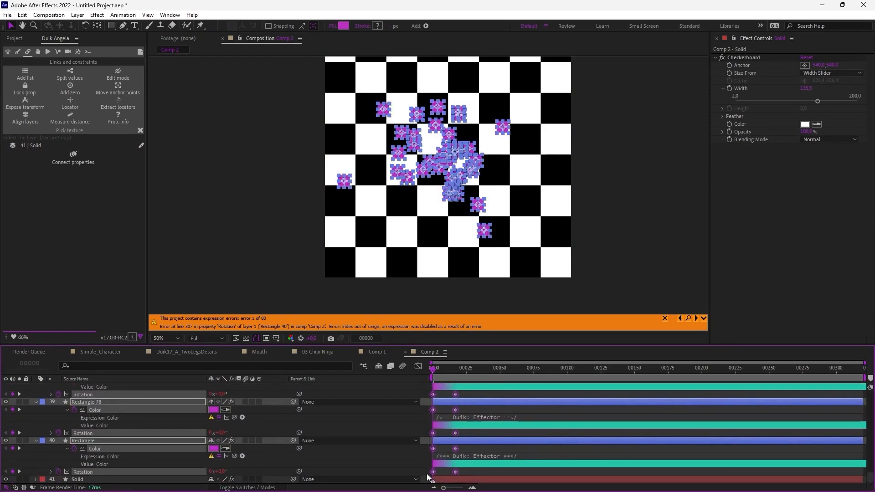
{"action": "left_click", "coordinate": [72, 152]}
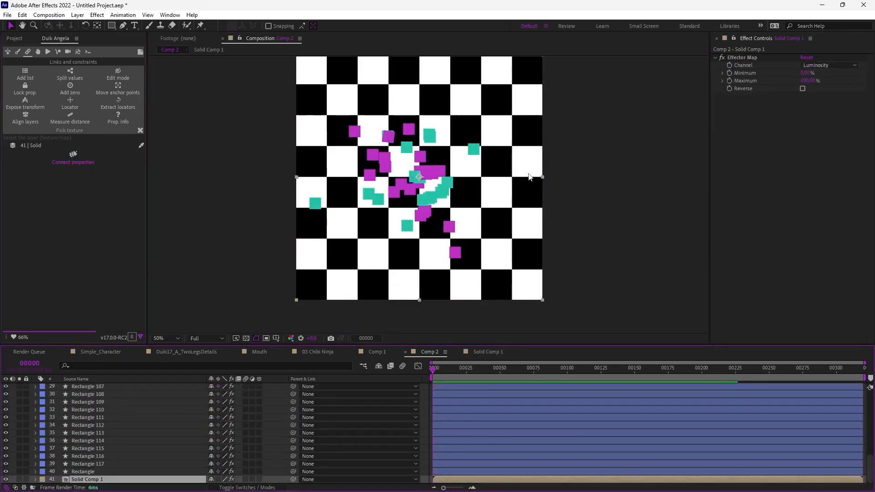
Move Rectangle 113 from its black square to a neighbouring white square of the checkerboard to test the texture-driven color
{"action": "mouse_move", "coordinate": [505, 190]}
{"action": "left_mouse_down"}
{"action": "mouse_move", "coordinate": [480, 191]}
{"action": "mouse_move", "coordinate": [500, 185]}
{"action": "left_mouse_up"}
{"action": "key", "text": "ctrl+z"}
{"action": "scroll", "coordinate": [455, 150], "scroll_direction": "up", "scroll_amount": 2}
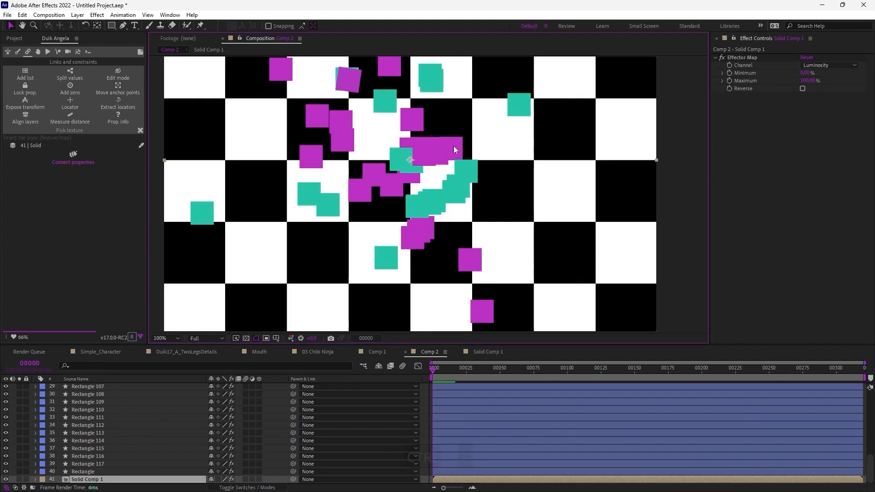
{"action": "left_click", "coordinate": [690, 262]}
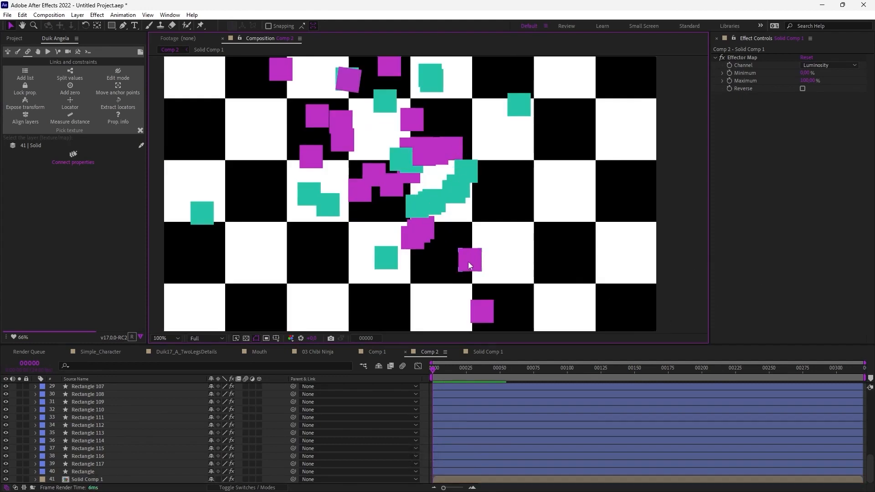
{"action": "left_click_drag", "start_coordinate": [469, 266], "coordinate": [497, 250]}
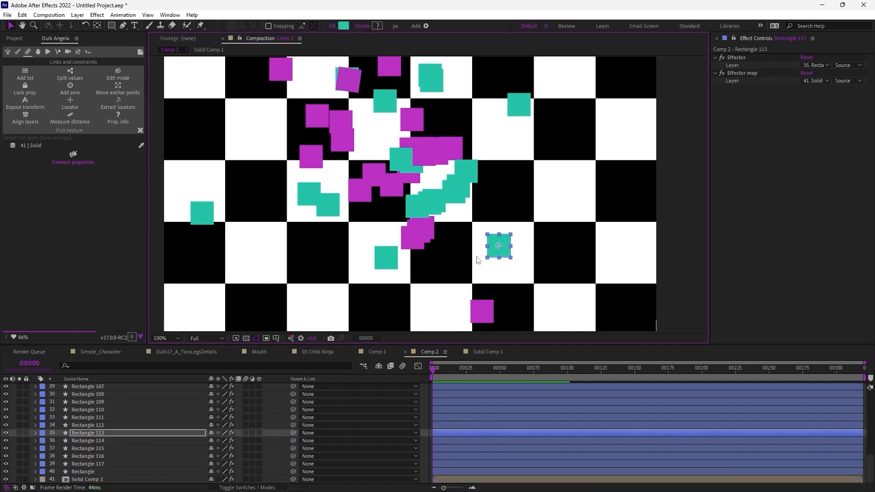
{"action": "left_click_drag", "start_coordinate": [501, 238], "coordinate": [511, 197]}
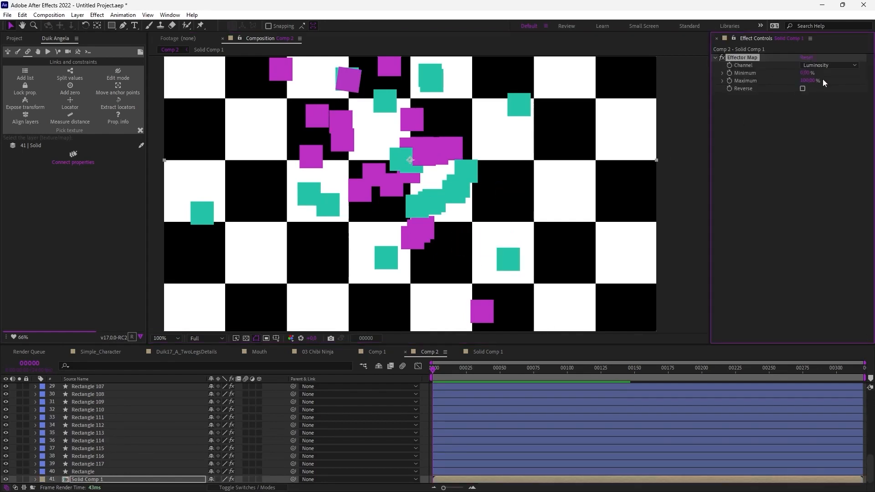
Add a Gaussian Blur effect to Solid Comp 1 and raise its Blurriness to about 18
{"action": "left_click", "coordinate": [828, 65]}
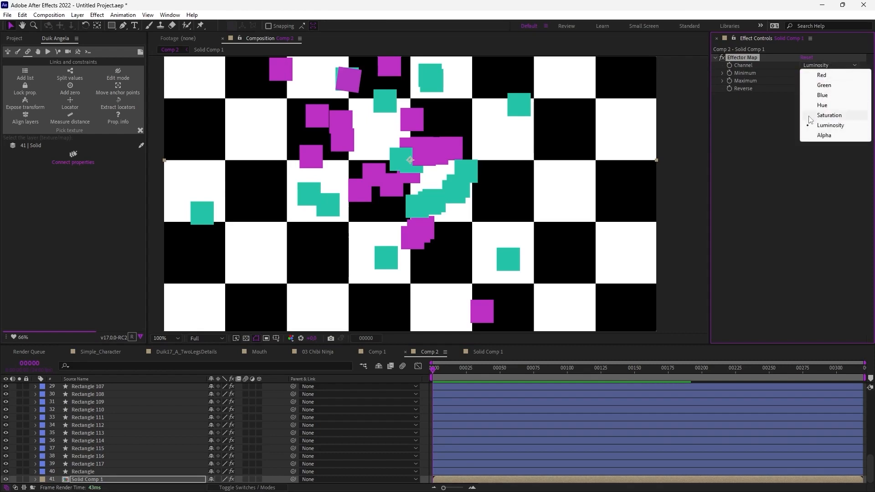
{"action": "left_click", "coordinate": [741, 159]}
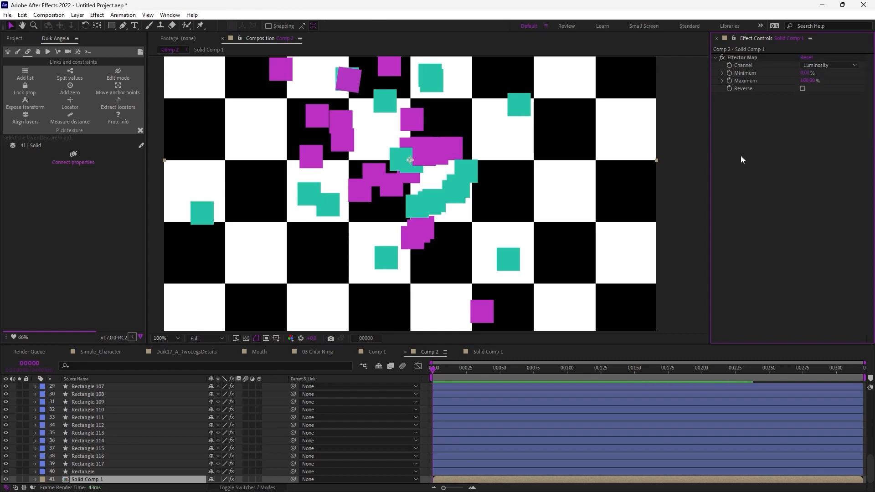
{"action": "right_click", "coordinate": [766, 148]}
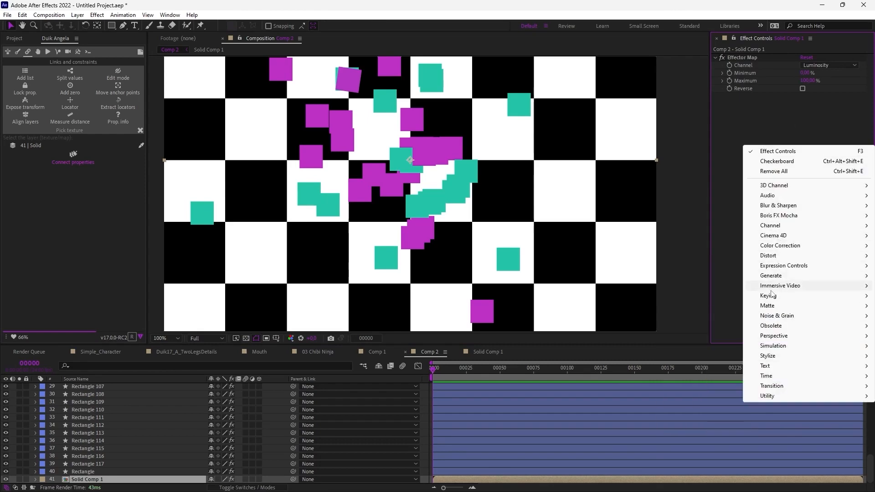
{"action": "mouse_move", "coordinate": [785, 205]}
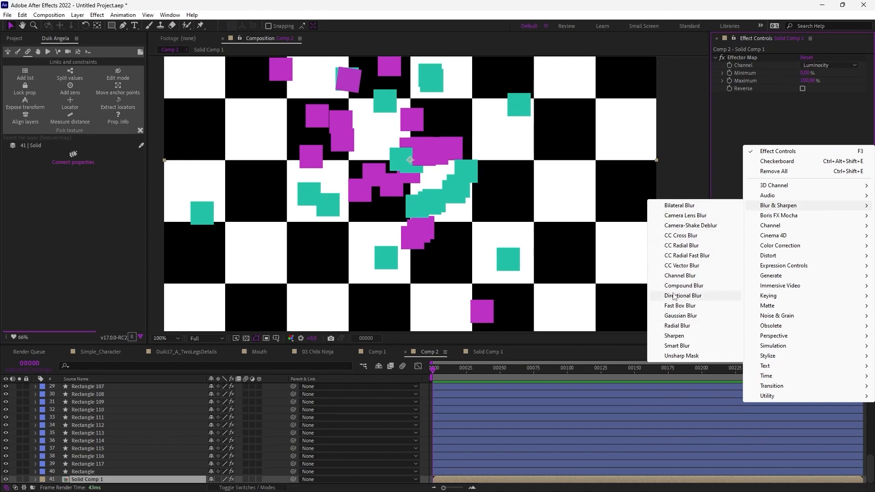
{"action": "left_click", "coordinate": [679, 316]}
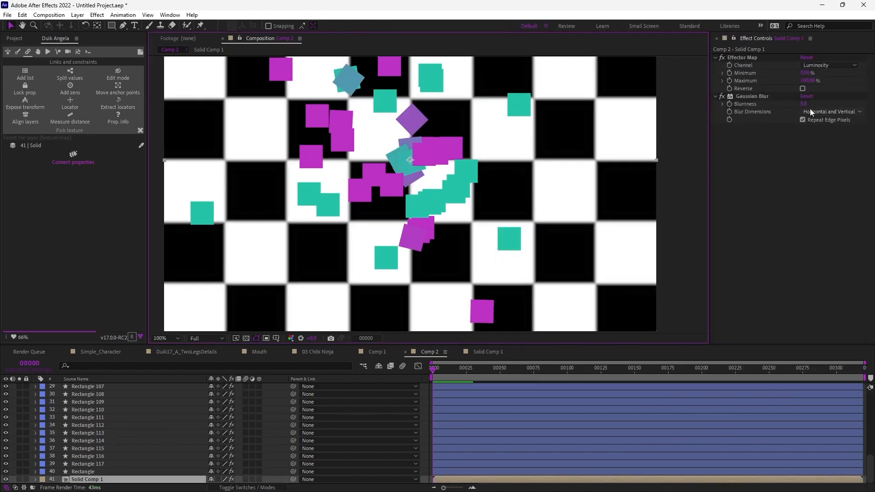
{"action": "left_click_drag", "start_coordinate": [805, 104], "coordinate": [846, 104]}
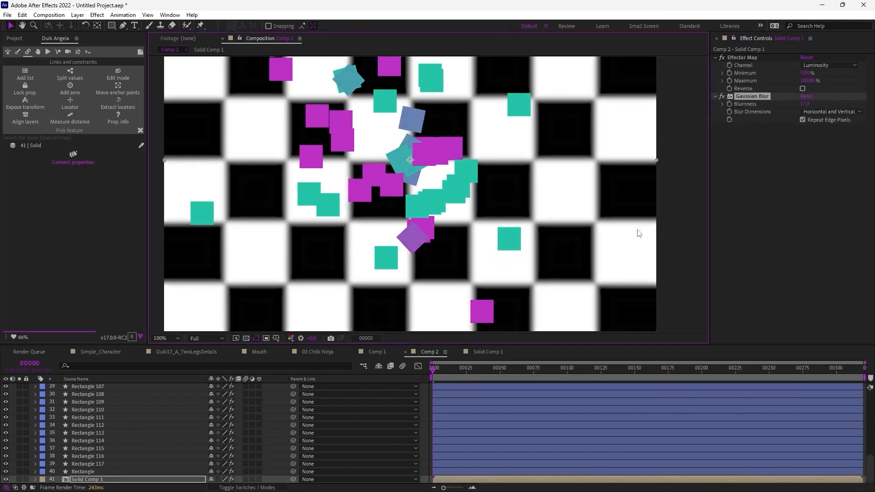
Try moving a rectangle and the blurred checkerboard solid to test the soft transitions, undoing each move
{"action": "left_click", "coordinate": [510, 237]}
{"action": "left_click_drag", "start_coordinate": [511, 237], "coordinate": [554, 225]}
{"action": "key", "text": "ctrl+z"}
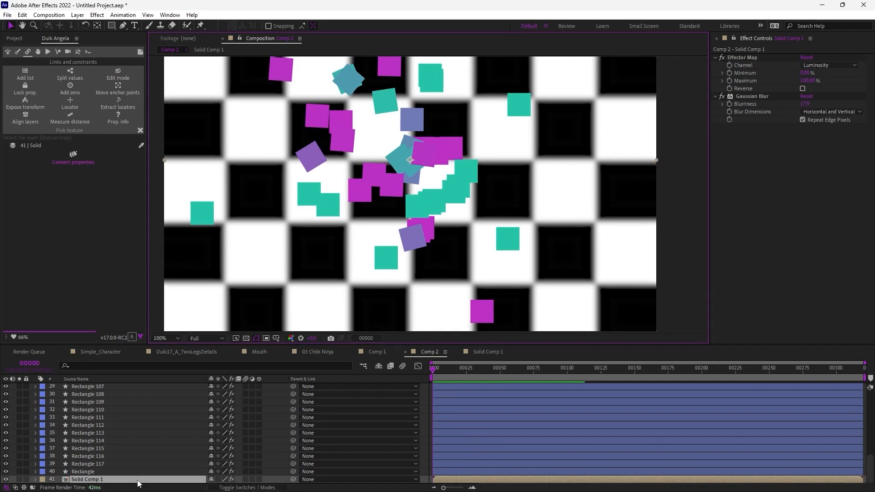
{"action": "left_click_drag", "start_coordinate": [620, 244], "coordinate": [588, 262]}
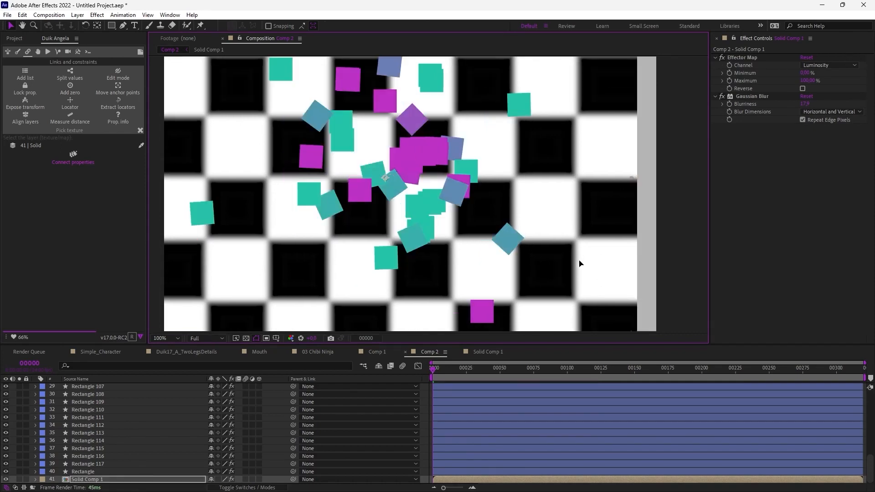
{"action": "key", "text": "ctrl+z"}
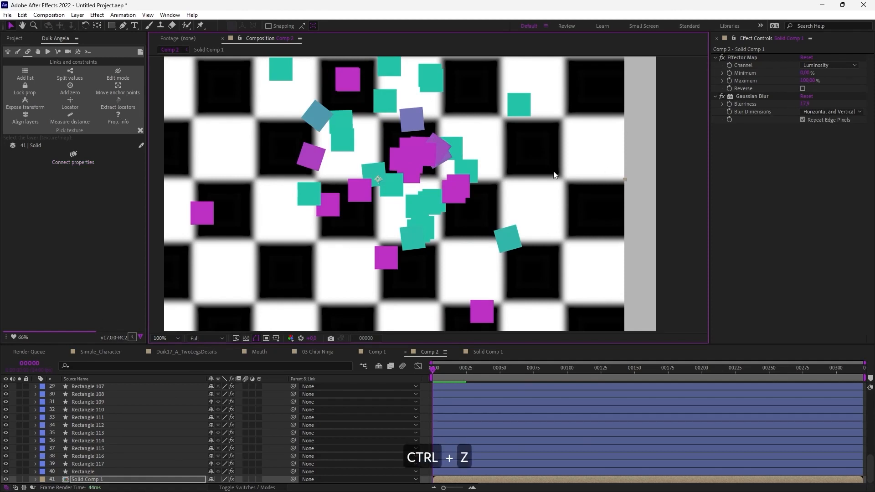
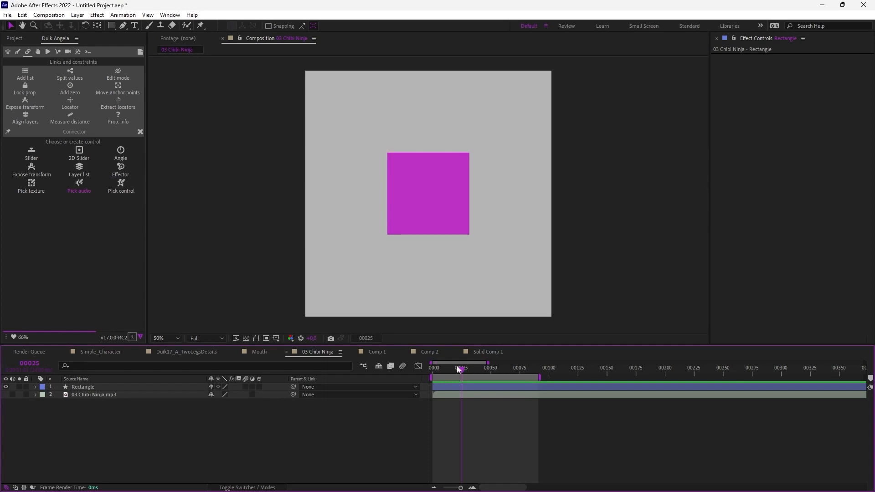
Turn on the audio of the 03 Chibi Ninja.mp3 layer and preview the soundtrack
{"action": "left_click", "coordinate": [217, 256]}
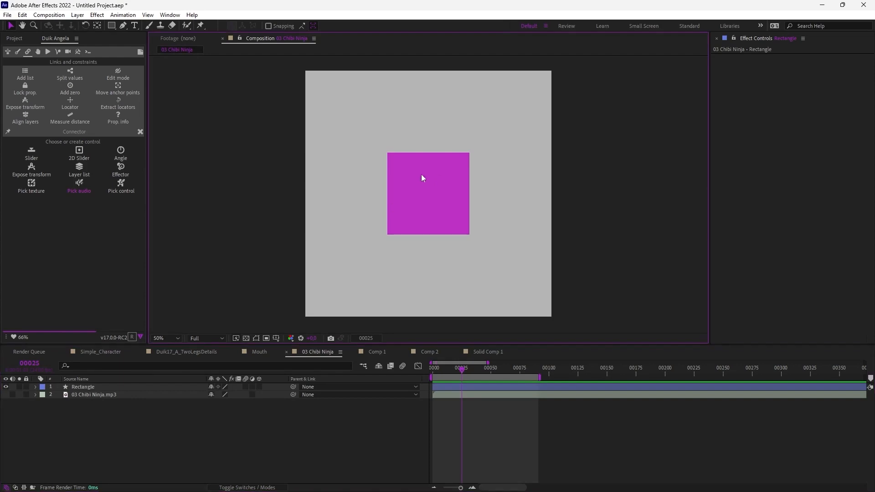
{"action": "left_click", "coordinate": [73, 396]}
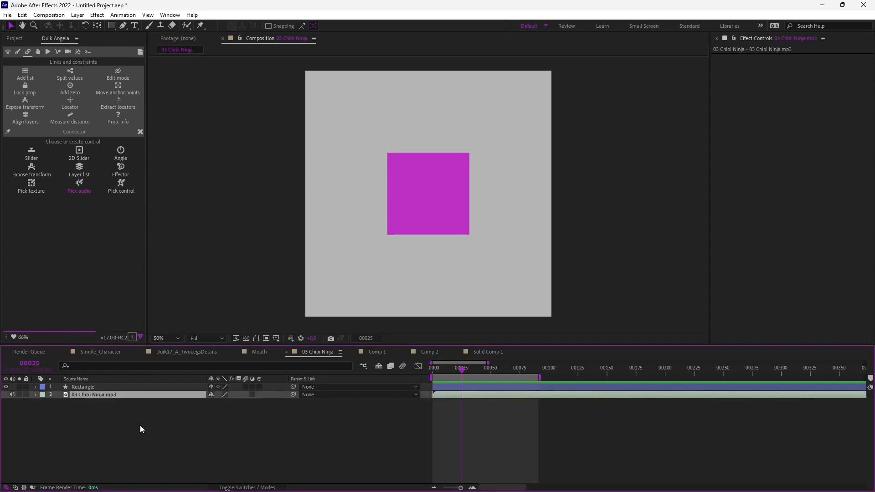
{"action": "key", "text": "KP_0"}
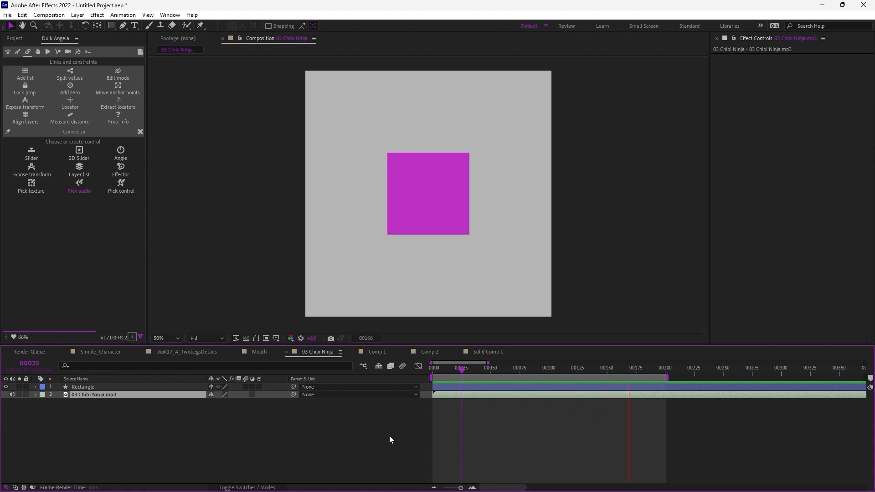
{"action": "key", "text": "KP_0"}
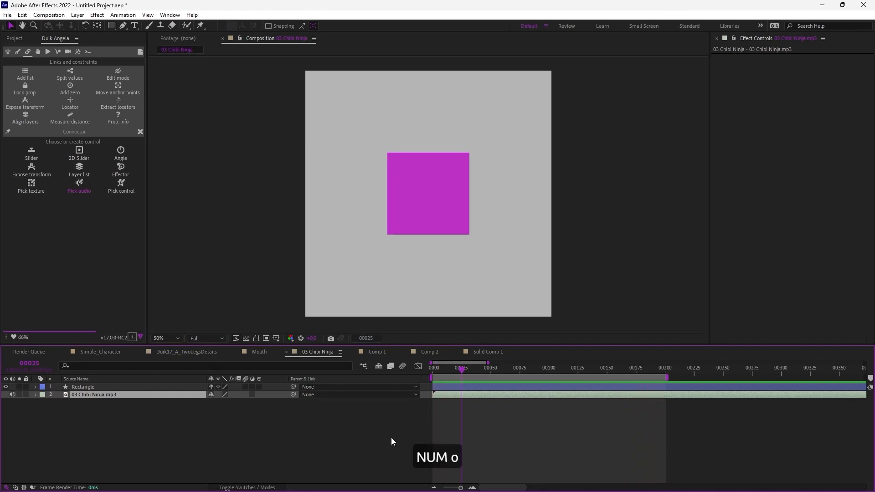
{"action": "left_click", "coordinate": [371, 444]}
{"action": "left_click", "coordinate": [114, 397]}
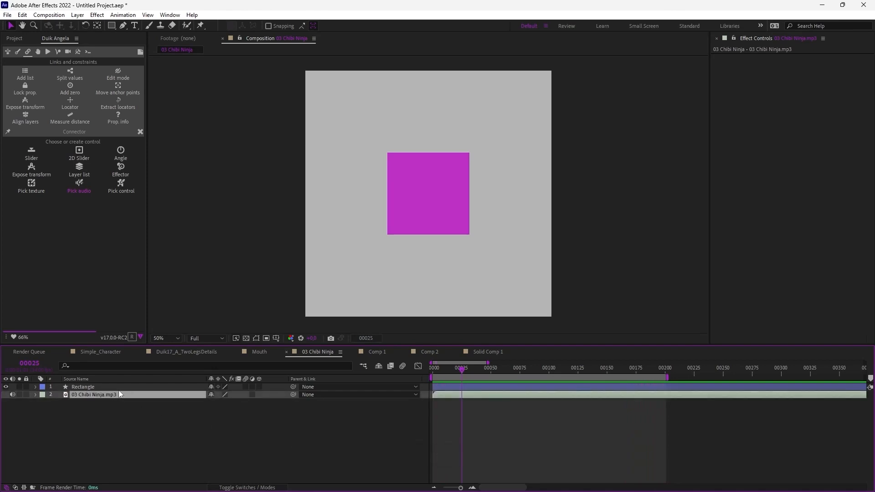
Keyframe the Rectangle's Position from the lower part of the composition at frame 0 up to about Y 334 at frame 25
{"action": "left_click", "coordinate": [97, 387]}
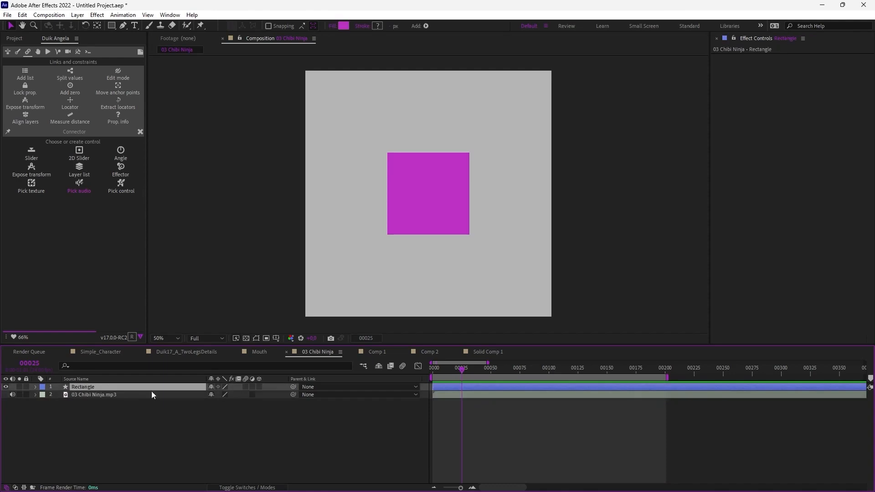
{"action": "key", "text": "p"}
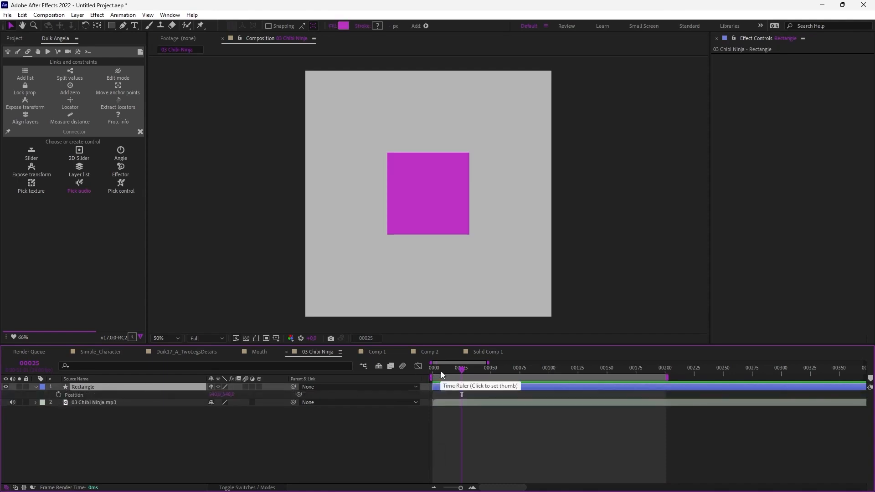
{"action": "left_click_drag", "start_coordinate": [441, 370], "coordinate": [269, 299]}
{"action": "left_click", "coordinate": [442, 209]}
{"action": "left_click_drag", "start_coordinate": [445, 204], "coordinate": [449, 276]}
{"action": "left_click", "coordinate": [59, 395]}
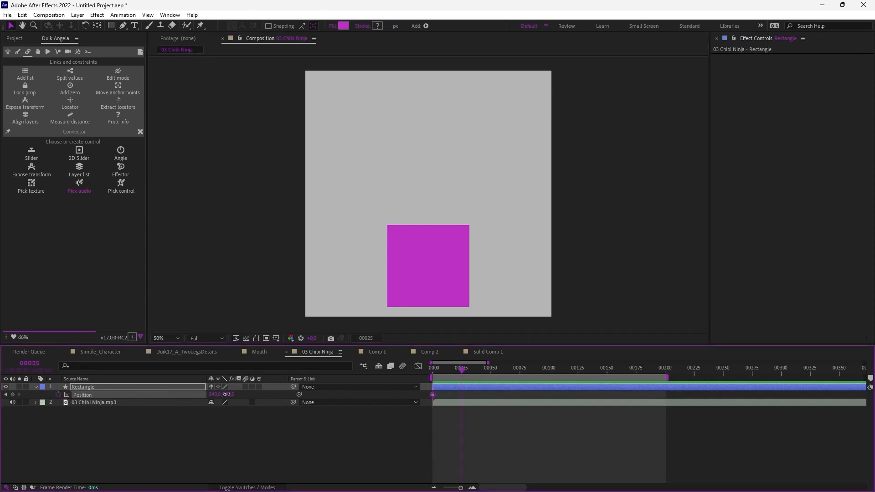
{"action": "left_click_drag", "start_coordinate": [227, 394], "coordinate": [203, 395]}
Keyframe the Rectangle's Rotation from 0° at frame 0 to 90° at frame 25
{"action": "left_click_drag", "start_coordinate": [459, 370], "coordinate": [351, 374]}
{"action": "key", "text": "r"}
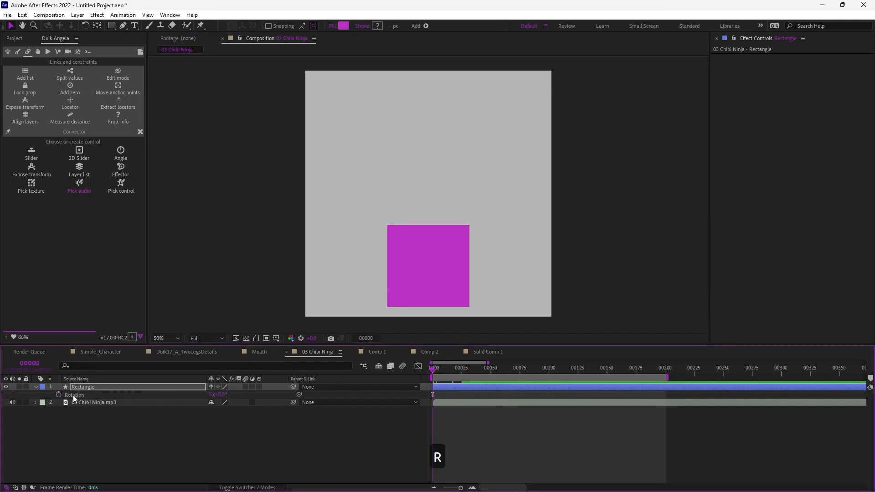
{"action": "left_click", "coordinate": [58, 394]}
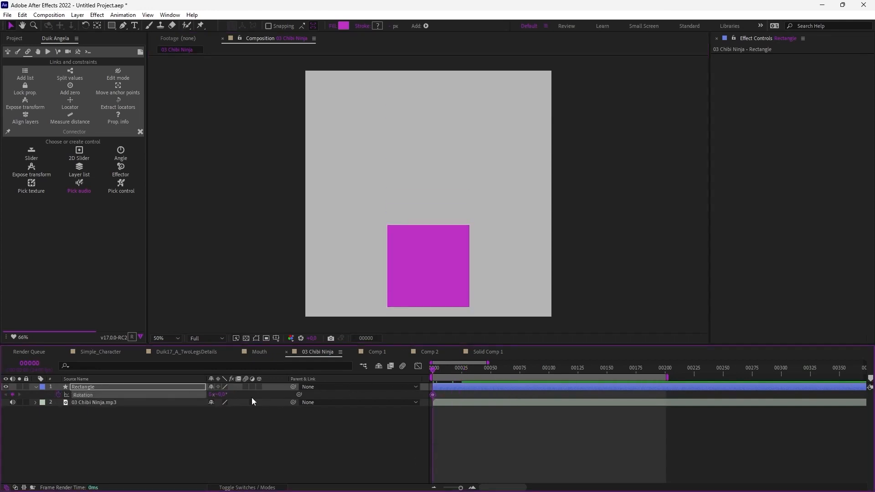
{"action": "key", "text": "u"}
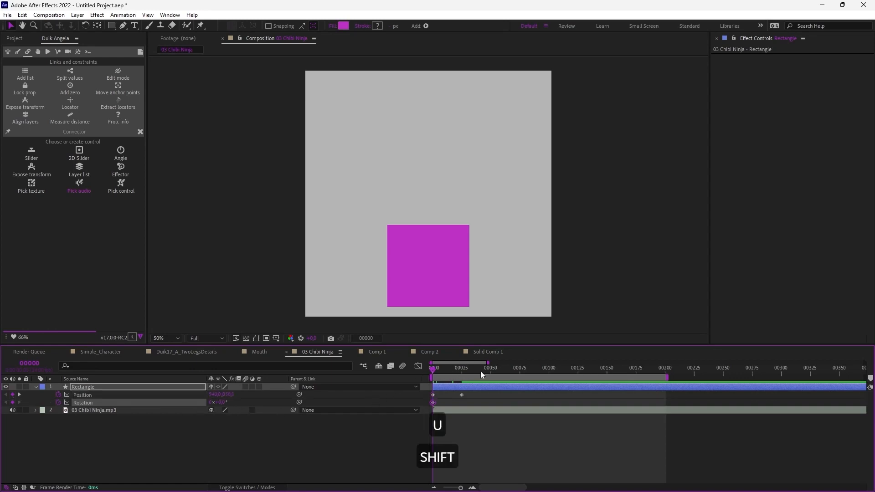
{"action": "left_click_drag", "start_coordinate": [480, 371], "coordinate": [459, 371]}
{"action": "left_click_drag", "start_coordinate": [220, 404], "coordinate": [299, 409]}
{"action": "left_click", "coordinate": [220, 403]}
{"action": "type", "text": "90"}
{"action": "key", "text": "Return"}
{"action": "left_click", "coordinate": [198, 431]}
{"action": "key", "text": "KP_1"}
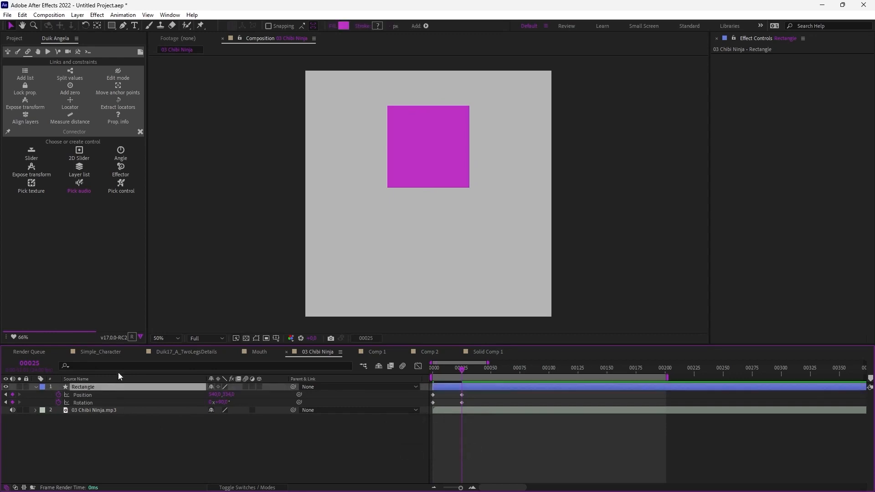
At frame 0, filter the Rectangle layer's properties by "color" and enable keyframing on its fill colour
{"action": "left_click", "coordinate": [120, 366]}
{"action": "type", "text": "color"}
{"action": "key", "text": "Return"}
{"action": "key", "text": "Home"}
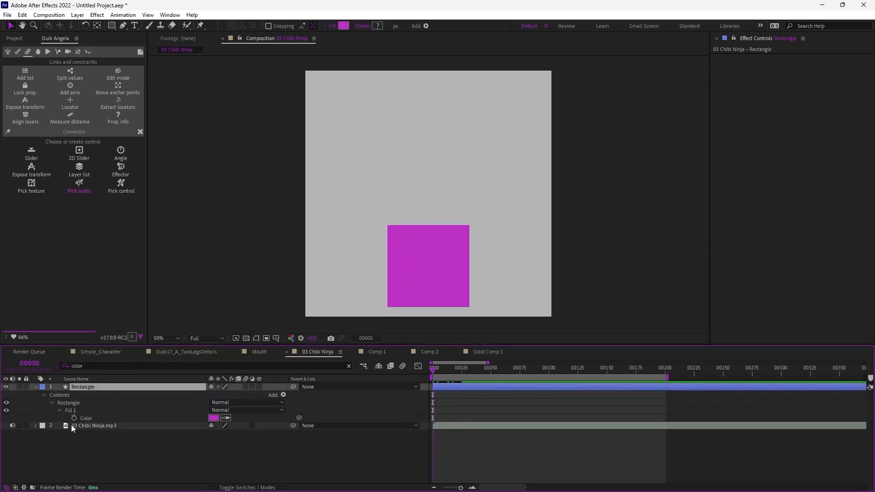
{"action": "left_click", "coordinate": [74, 418]}
Clear the property filter, keyframe the rectangle's fill colour as blue at frame 25, and return to the start
{"action": "left_click", "coordinate": [349, 366]}
{"action": "left_click", "coordinate": [462, 370], "text": "shift"}
{"action": "left_click", "coordinate": [214, 394]}
{"action": "left_click_drag", "start_coordinate": [744, 166], "coordinate": [710, 169]}
{"action": "left_click", "coordinate": [846, 148]}
{"action": "left_click_drag", "start_coordinate": [463, 370], "coordinate": [433, 372]}
Create an audio connector from the 03 Chibi Ninja.mp3 layer
{"action": "left_click", "coordinate": [152, 452]}
{"action": "left_click", "coordinate": [106, 427]}
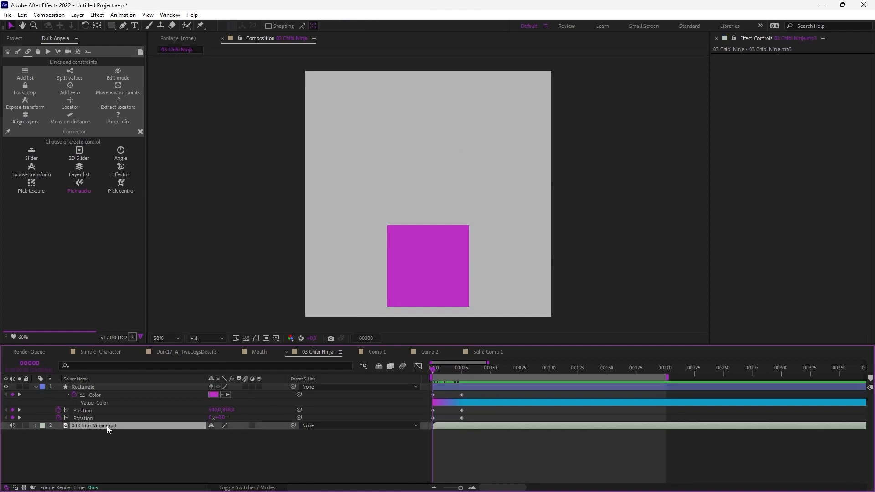
{"action": "left_click", "coordinate": [78, 183]}
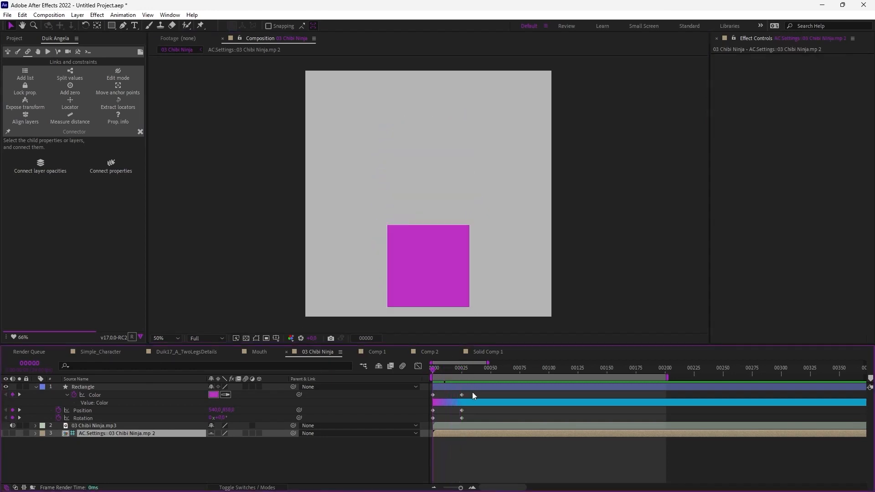
Connect the rectangle's Position property to the audio connector and scrub the animation to check it
{"action": "left_click", "coordinate": [89, 409]}
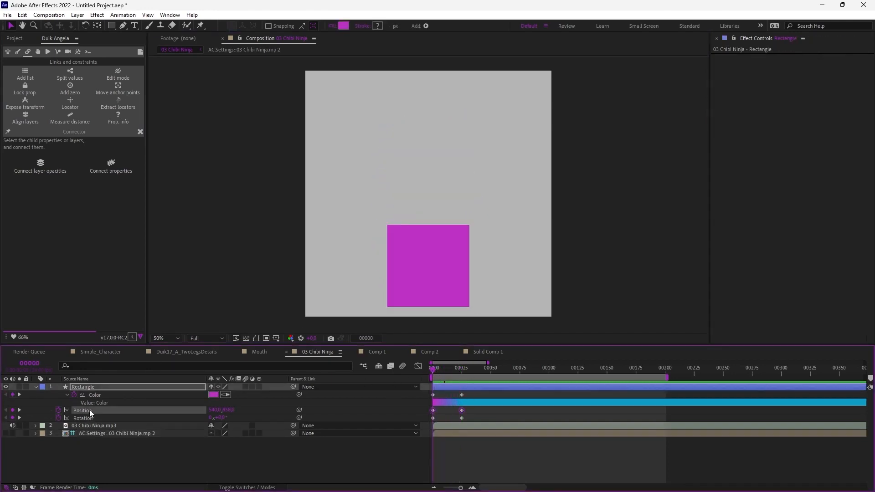
{"action": "left_click", "coordinate": [114, 160]}
{"action": "left_click", "coordinate": [453, 369]}
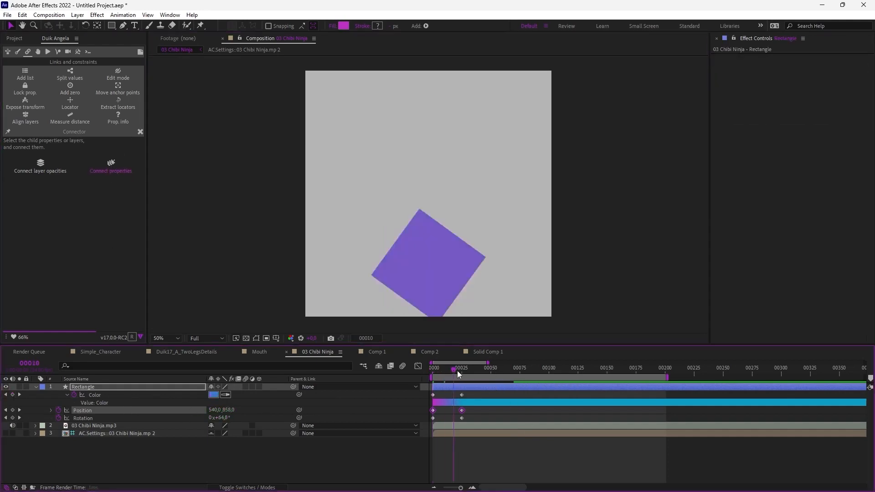
{"action": "left_click_drag", "start_coordinate": [457, 370], "coordinate": [163, 408]}
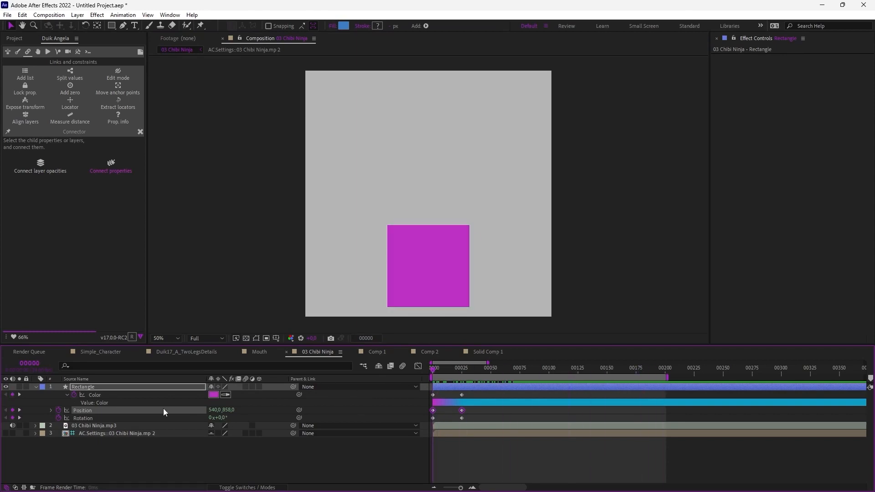
Open the AC.Settings composition of the audio connector and scrub through its audio spectrum
{"action": "left_click", "coordinate": [104, 433]}
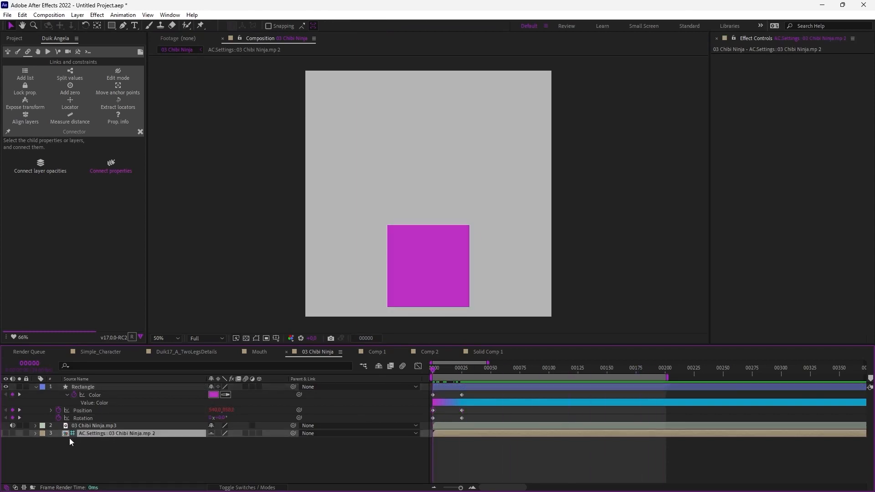
{"action": "double_click", "coordinate": [97, 432]}
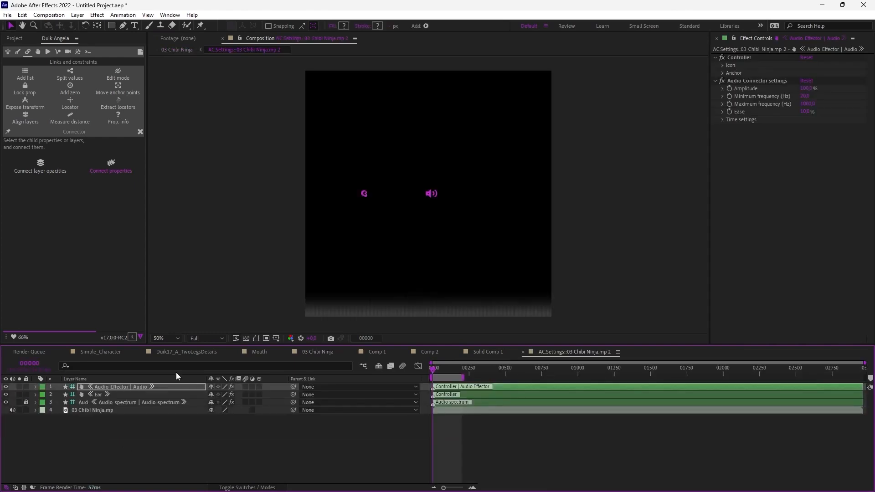
{"action": "left_click_drag", "start_coordinate": [438, 250], "coordinate": [427, 249]}
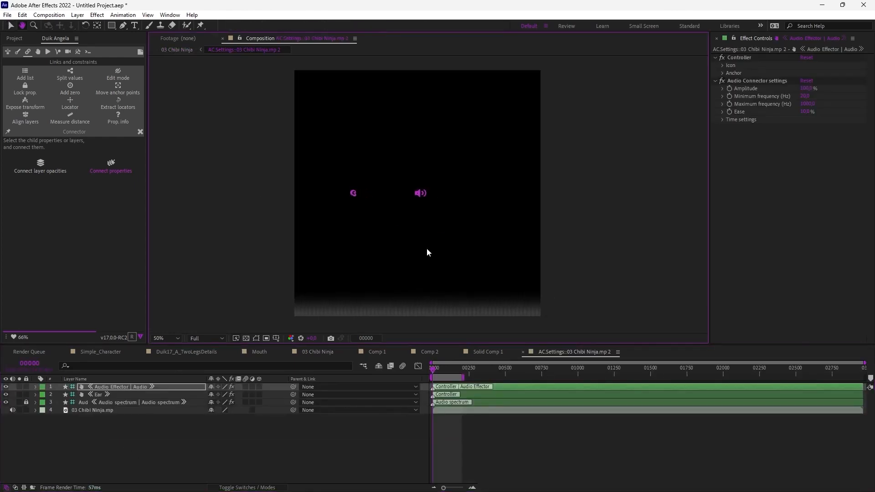
{"action": "left_click", "coordinate": [472, 488]}
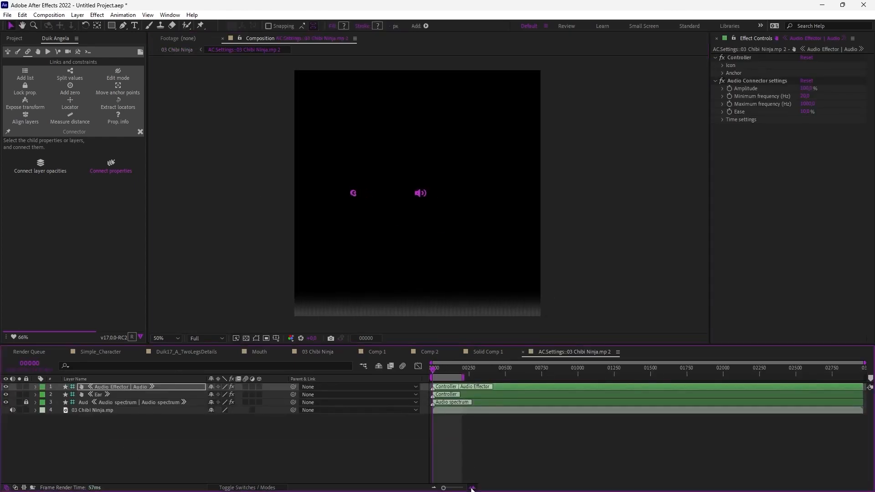
{"action": "left_click_drag", "start_coordinate": [433, 370], "coordinate": [469, 370]}
Move the Audio Effector speaker controller up into the upper half of the composition, slightly right of centre
{"action": "left_click", "coordinate": [423, 196]}
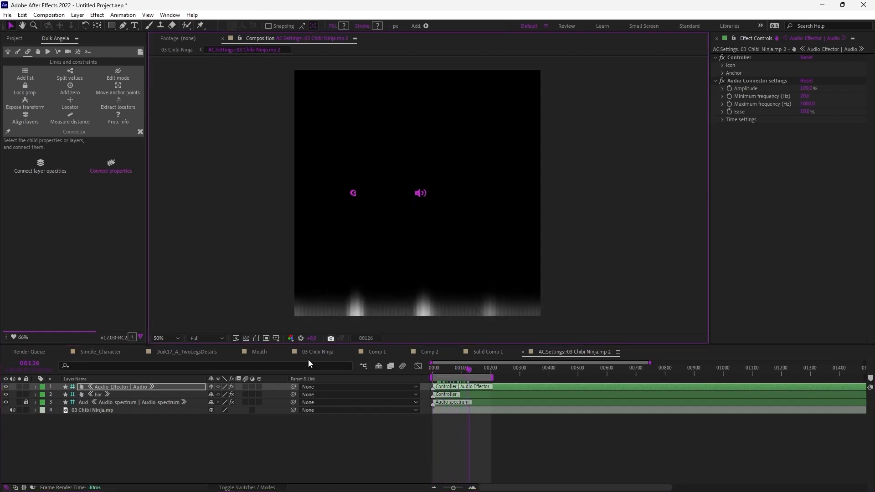
{"action": "left_click", "coordinate": [117, 387]}
{"action": "left_click", "coordinate": [422, 195]}
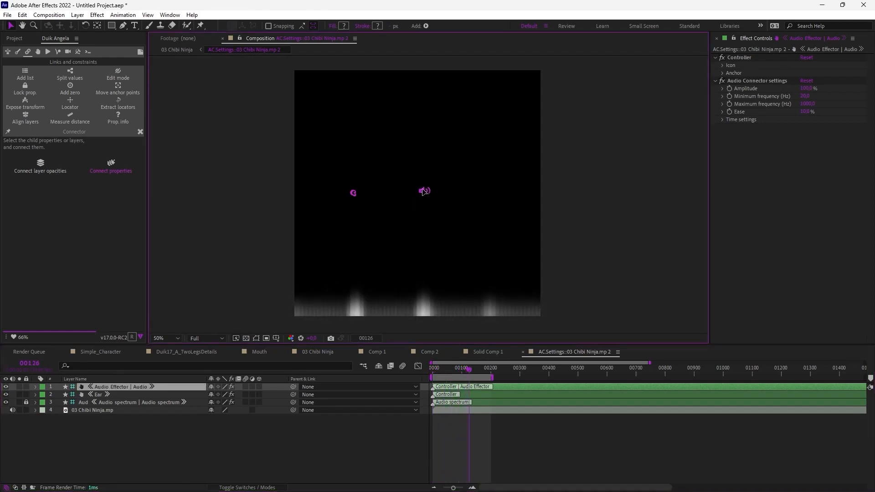
{"action": "key", "text": "ctrl+z"}
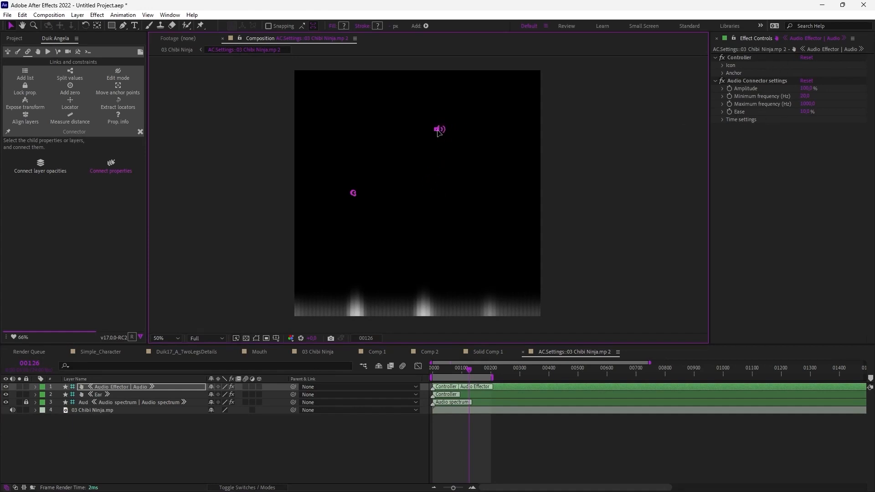
Increase the audio connector's Amplitude to about 650% while checking the spectrum at several frames
{"action": "left_click_drag", "start_coordinate": [462, 371], "coordinate": [448, 371]}
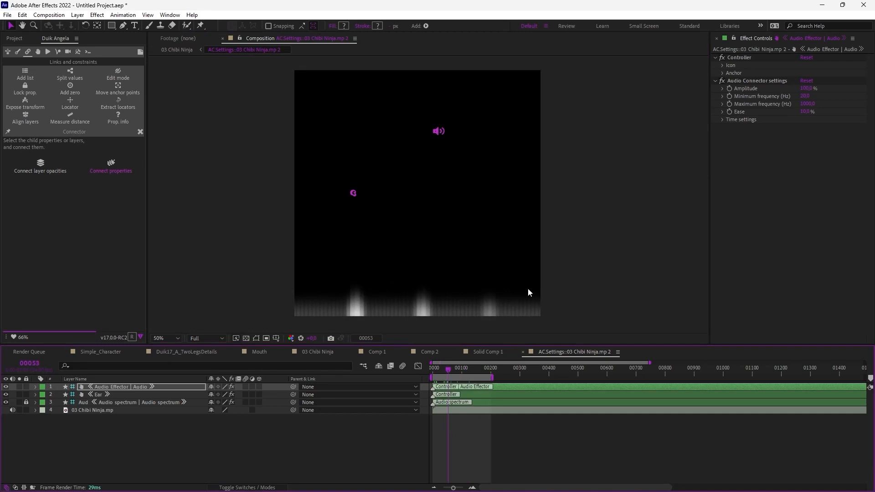
{"action": "left_click_drag", "start_coordinate": [803, 90], "coordinate": [869, 89]}
{"action": "mouse_move", "coordinate": [452, 370]}
{"action": "left_mouse_down"}
{"action": "mouse_move", "coordinate": [468, 365]}
{"action": "mouse_move", "coordinate": [459, 368]}
{"action": "left_mouse_up"}
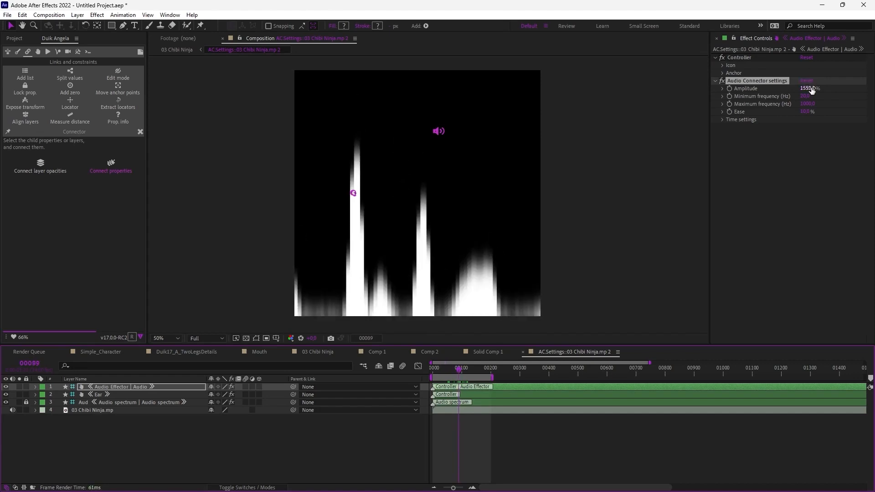
{"action": "mouse_move", "coordinate": [812, 91]}
{"action": "left_mouse_down"}
{"action": "mouse_move", "coordinate": [770, 91]}
{"action": "mouse_move", "coordinate": [815, 89]}
{"action": "left_mouse_up"}
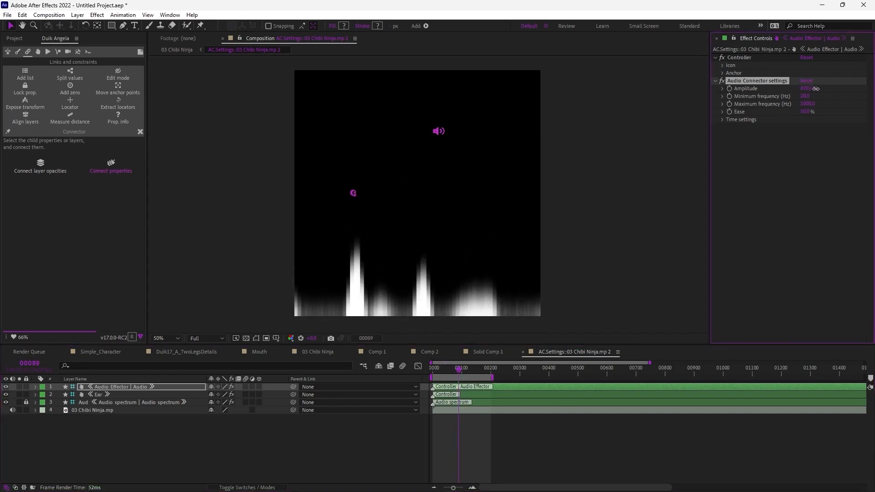
{"action": "key", "text": "space"}
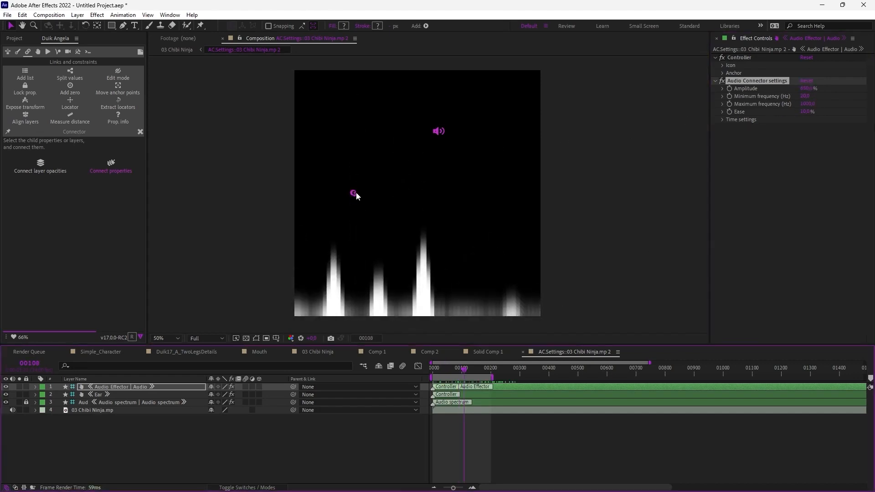
Place the Ear controller on the tall spectrum peak near the middle at frame 75 and check it at neighbouring frames
{"action": "left_click_drag", "start_coordinate": [356, 193], "coordinate": [394, 195]}
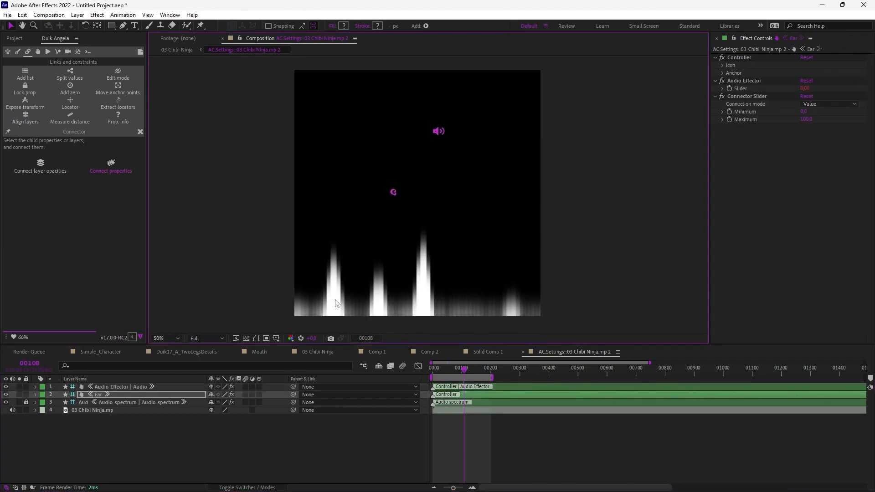
{"action": "key", "text": "KP_0"}
{"action": "left_click_drag", "start_coordinate": [442, 371], "coordinate": [453, 371]}
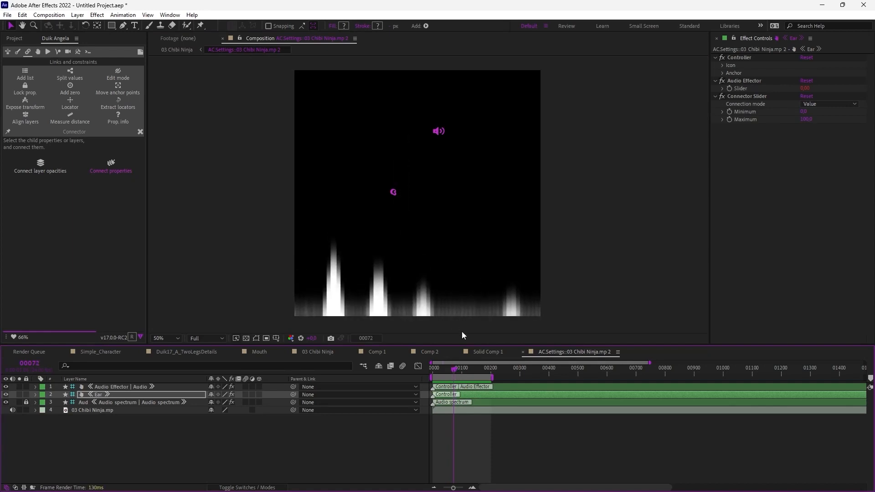
{"action": "left_click", "coordinate": [455, 370]}
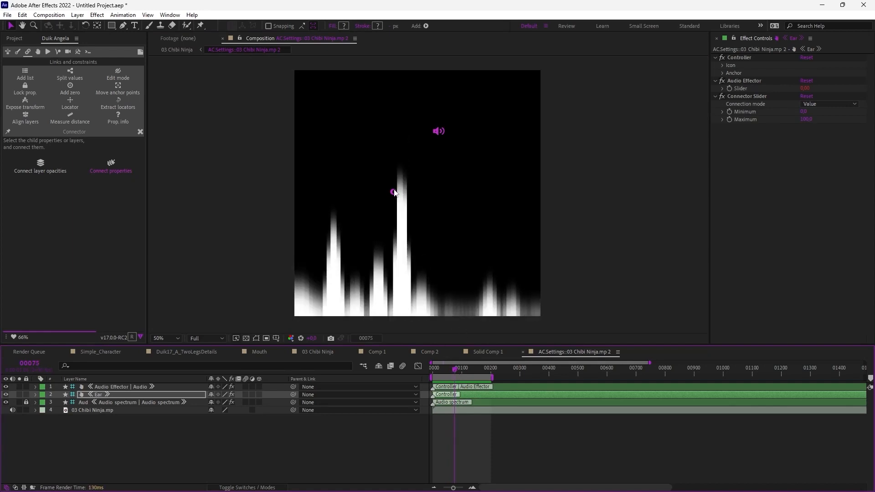
{"action": "left_click_drag", "start_coordinate": [395, 192], "coordinate": [400, 195]}
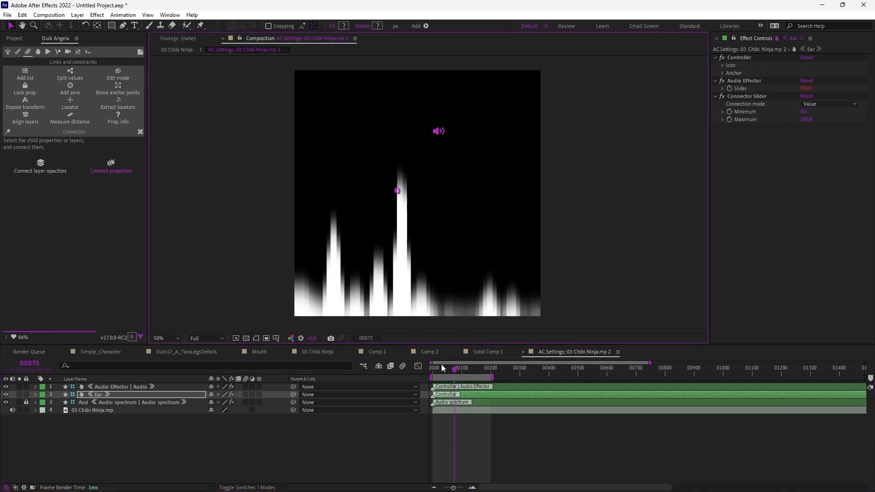
{"action": "left_click_drag", "start_coordinate": [455, 371], "coordinate": [458, 373]}
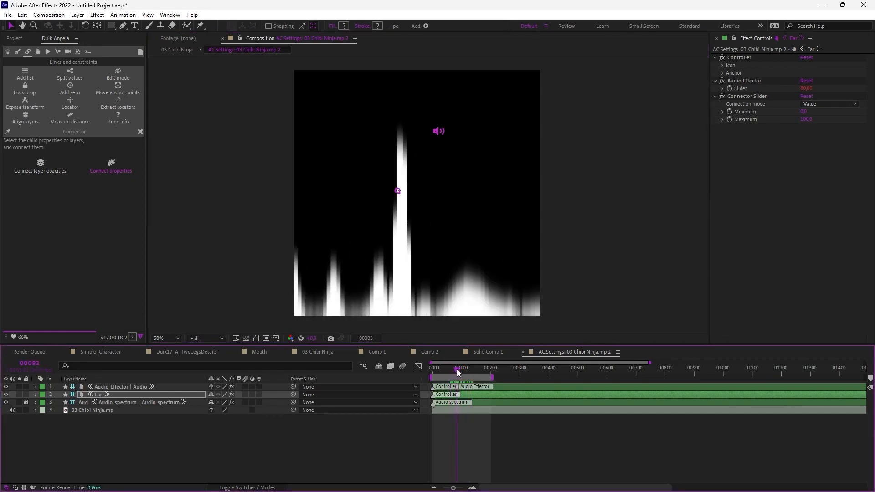
Return to the 03 Chibi Ninja composition and preview the rectangle's audio-driven motion around frame 75
{"action": "key", "text": "Tab"}
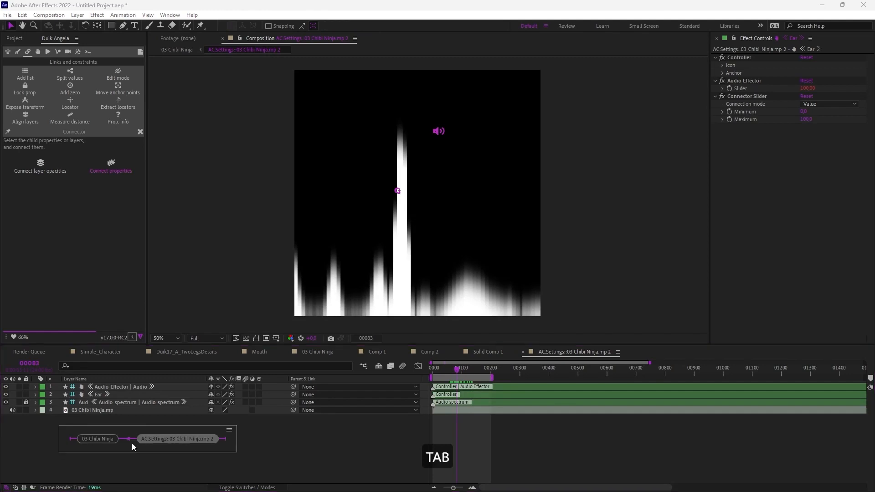
{"action": "left_click", "coordinate": [110, 441]}
{"action": "key", "text": "KP_0"}
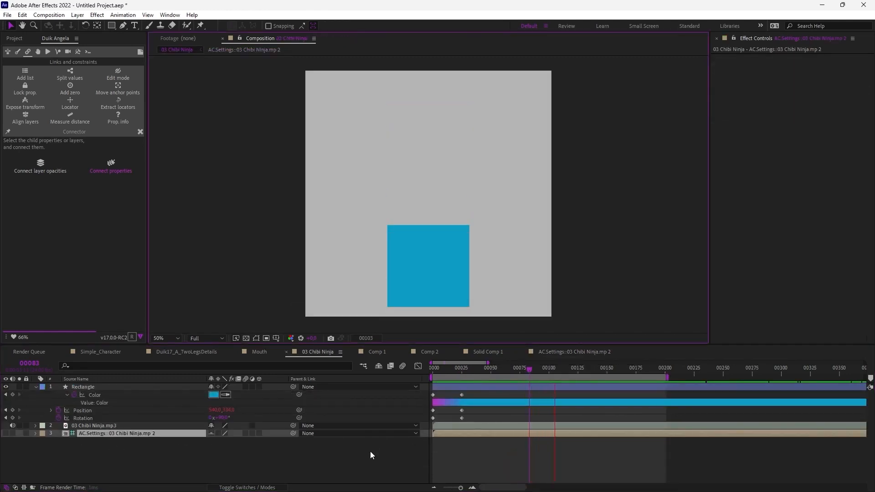
{"action": "left_click_drag", "start_coordinate": [520, 371], "coordinate": [518, 370]}
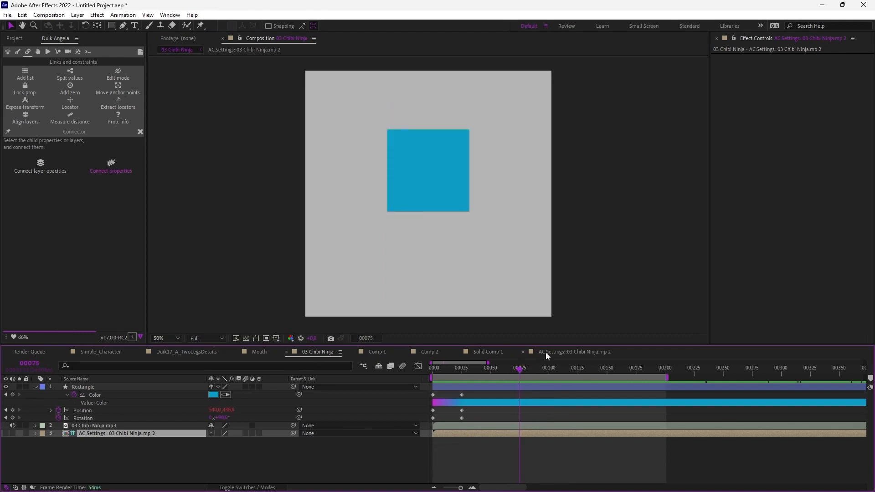
Close the Comp 1, Comp 2 and Solid Comp 1 timelines
{"action": "left_click", "coordinate": [354, 351]}
{"action": "left_click", "coordinate": [354, 352]}
{"action": "left_click", "coordinate": [353, 351]}
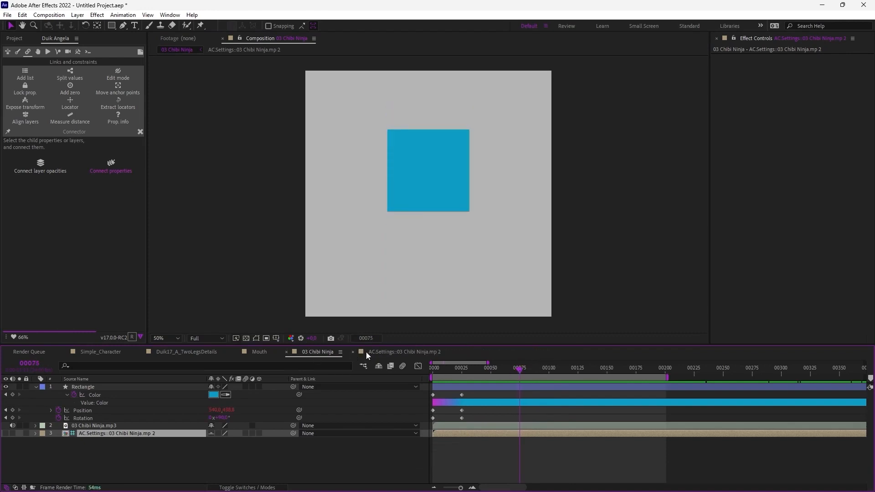
In the AC.Settings composition, raise the Audio Effector's Ease to about 45%
{"action": "left_click", "coordinate": [380, 351]}
{"action": "left_click", "coordinate": [443, 132]}
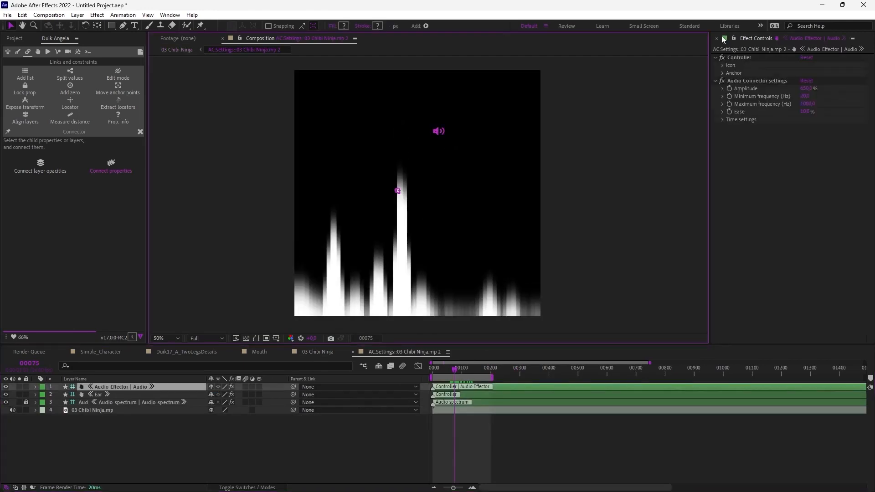
{"action": "left_click_drag", "start_coordinate": [804, 112], "coordinate": [814, 112]}
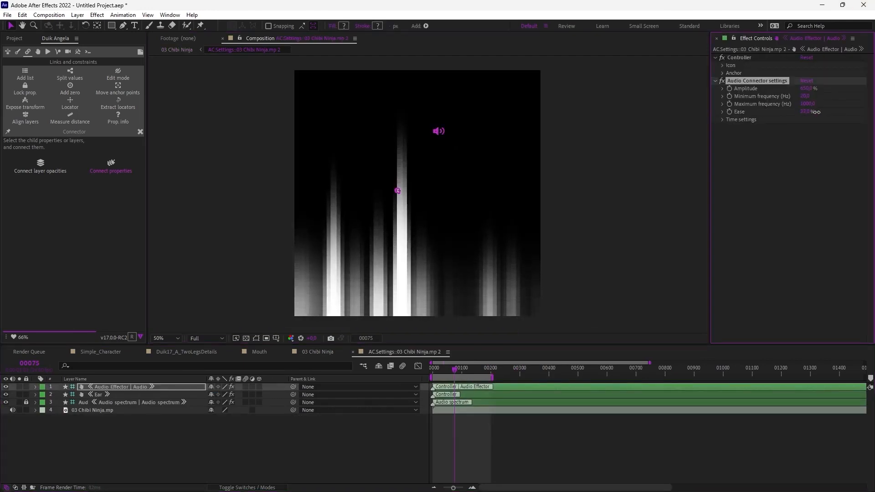
{"action": "key", "text": "KP_0"}
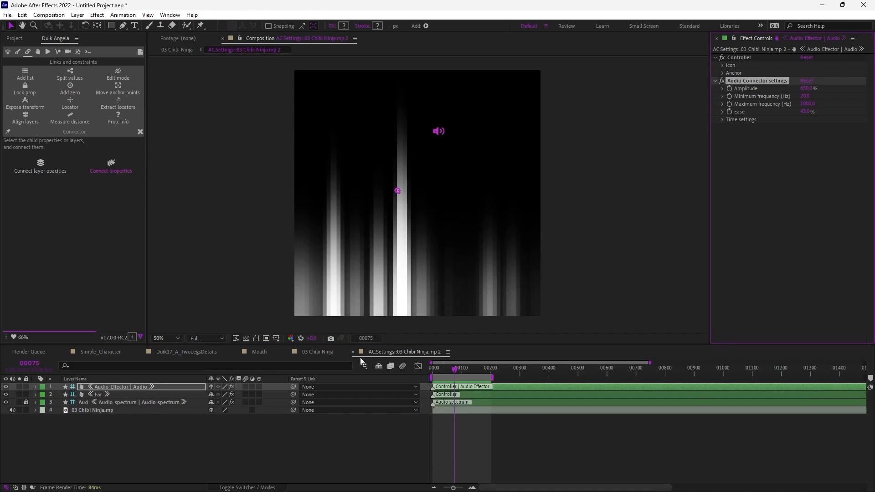
Preview the eased motion in the 03 Chibi Ninja composition and compare it with the audio spectrum in the AC.Settings composition
{"action": "left_click", "coordinate": [318, 351]}
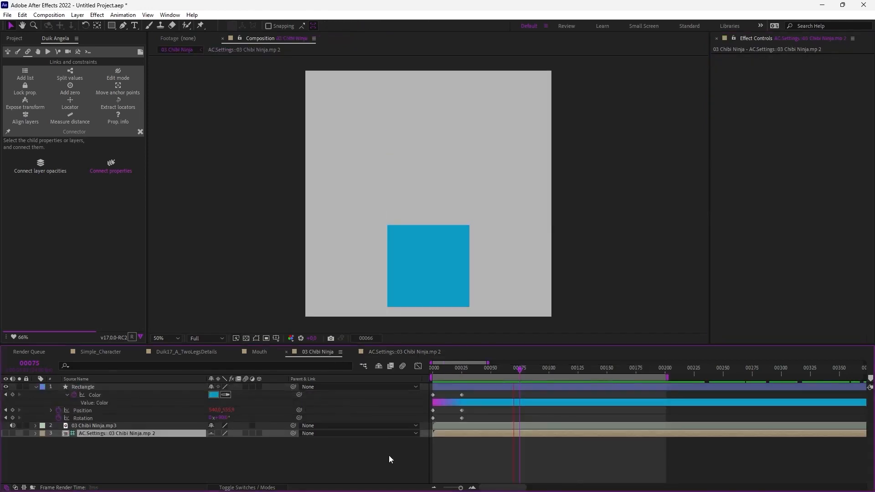
{"action": "key", "text": "KP_0"}
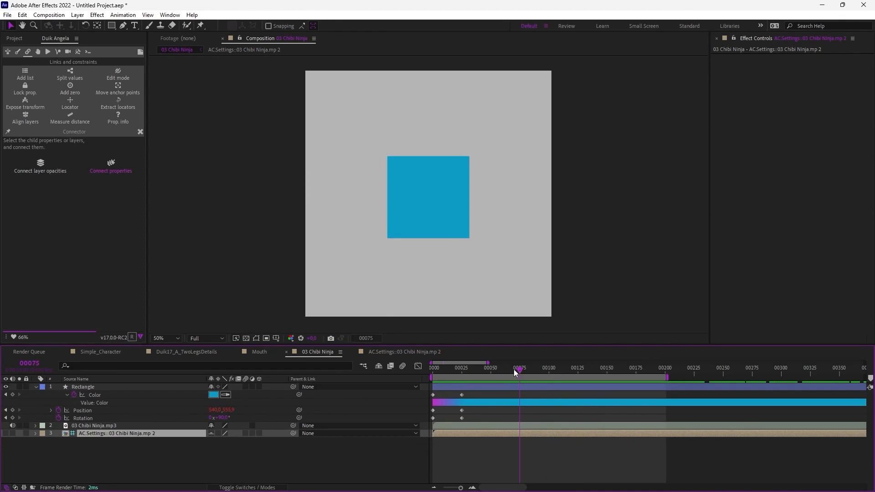
{"action": "left_click", "coordinate": [512, 369]}
{"action": "left_click", "coordinate": [428, 352]}
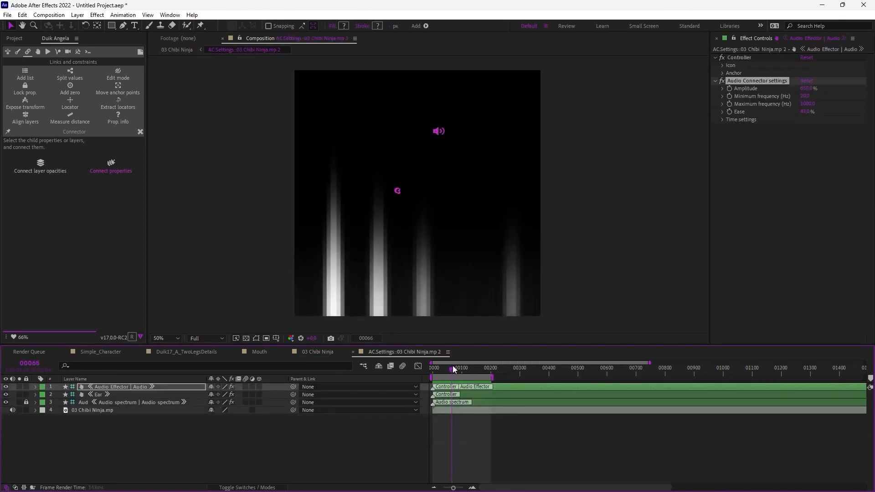
{"action": "left_click_drag", "start_coordinate": [453, 365], "coordinate": [455, 367]}
{"action": "key", "text": "KP_0"}
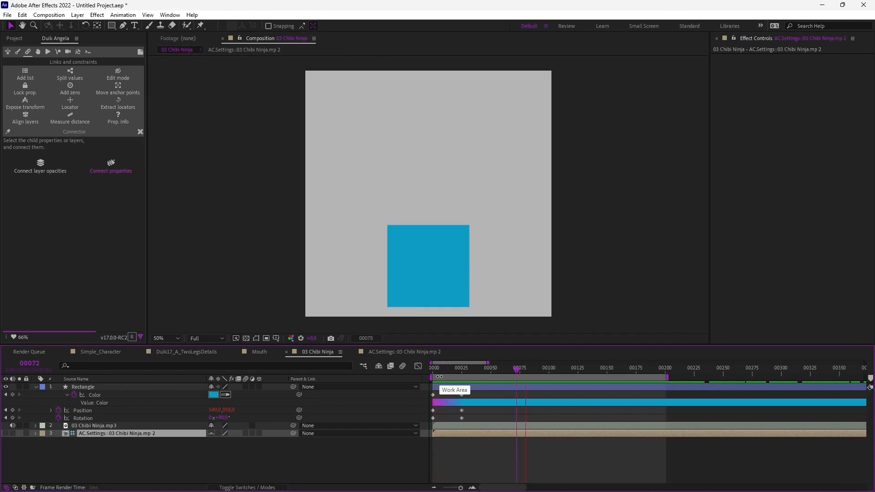
{"action": "key", "text": "KP_0"}
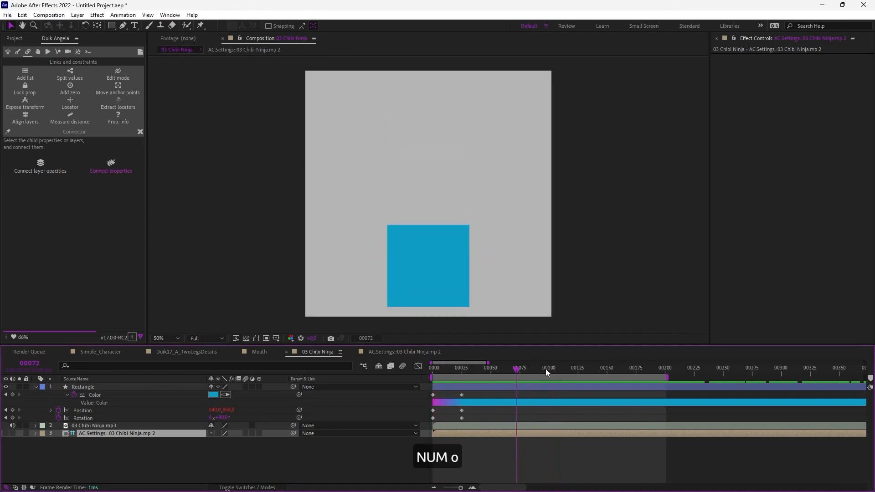
{"action": "left_click", "coordinate": [391, 350]}
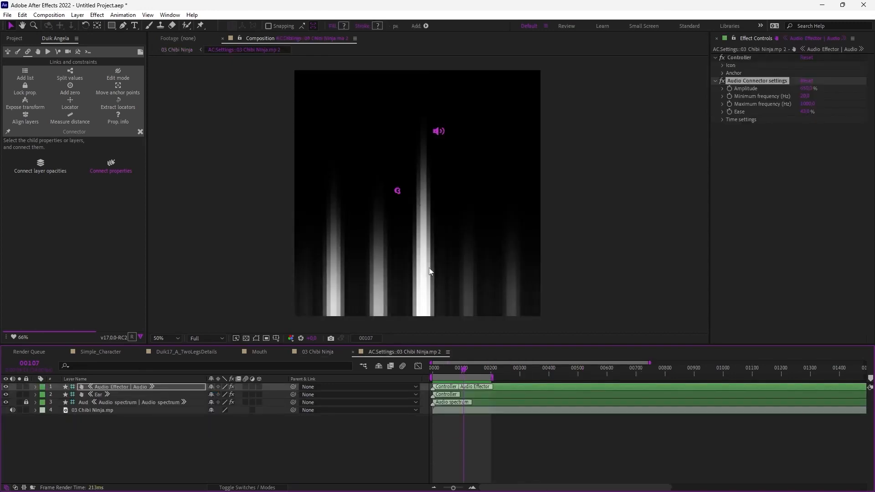
At frame 94 of the AC.Settings composition, unlock the Audio spectrum layer and select it
{"action": "left_click", "coordinate": [460, 370]}
{"action": "left_click_drag", "start_coordinate": [460, 370], "coordinate": [458, 369]}
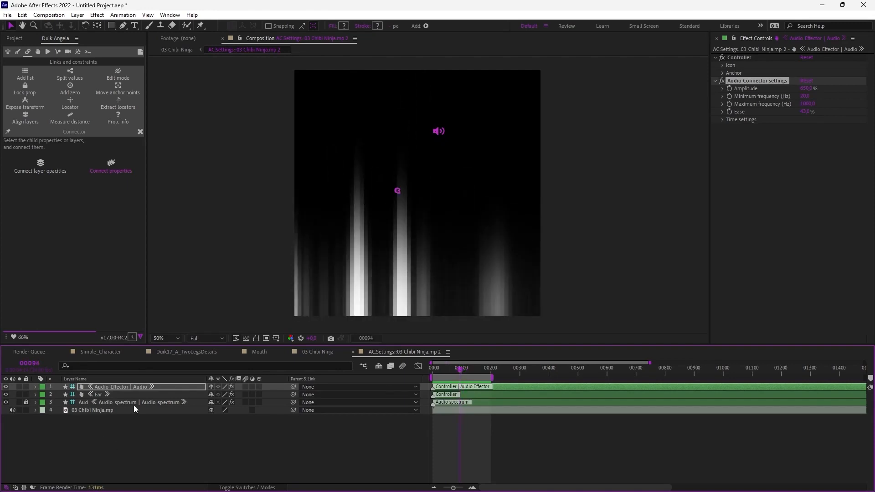
{"action": "left_click", "coordinate": [144, 405]}
{"action": "left_click", "coordinate": [26, 402]}
{"action": "left_click", "coordinate": [95, 402]}
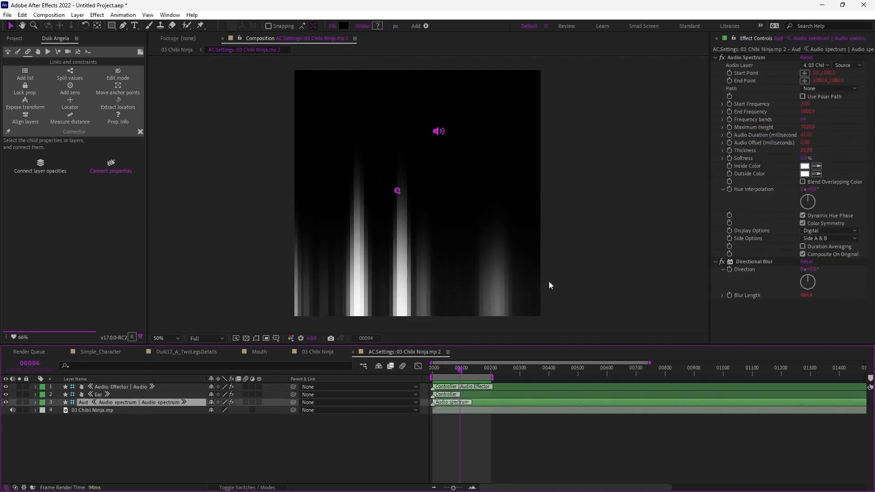
Add a Gaussian Blur to the Audio spectrum layer, limit it to horizontal and raise its Blurriness until neighbouring bars soften
{"action": "right_click", "coordinate": [737, 283]}
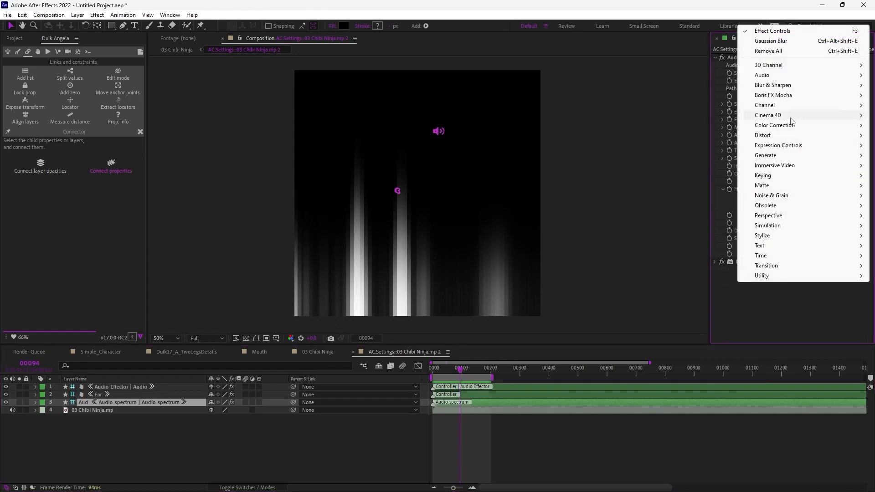
{"action": "mouse_move", "coordinate": [770, 84]}
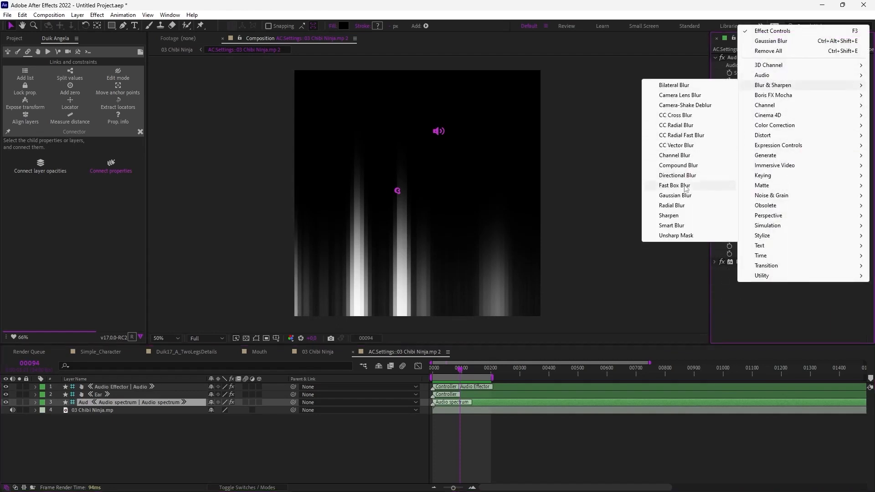
{"action": "left_click", "coordinate": [683, 195]}
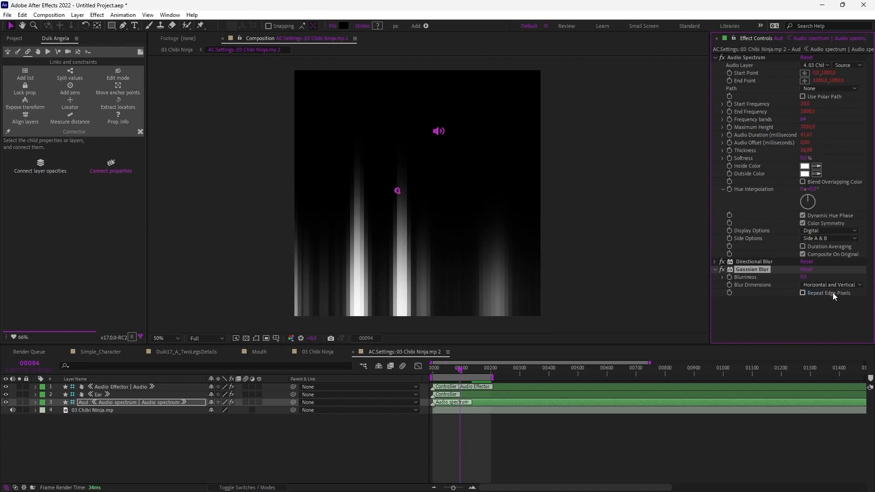
{"action": "left_click", "coordinate": [818, 286]}
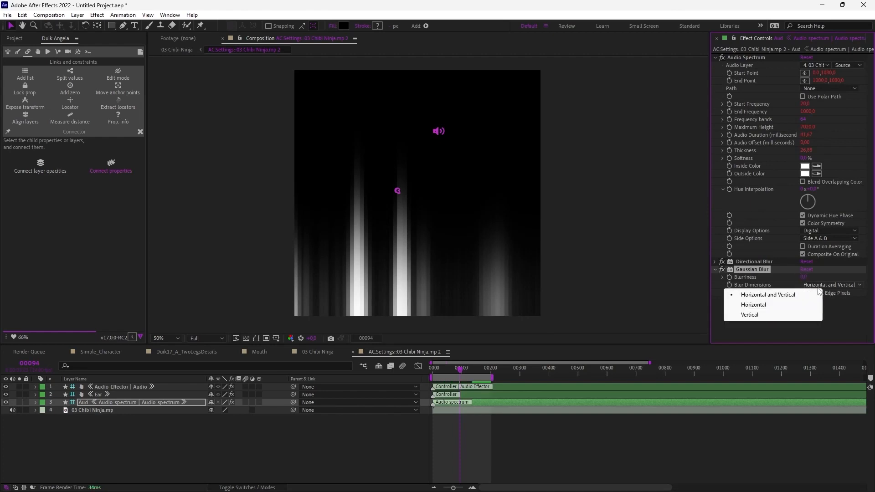
{"action": "left_click", "coordinate": [753, 305]}
{"action": "left_click_drag", "start_coordinate": [803, 277], "coordinate": [825, 278]}
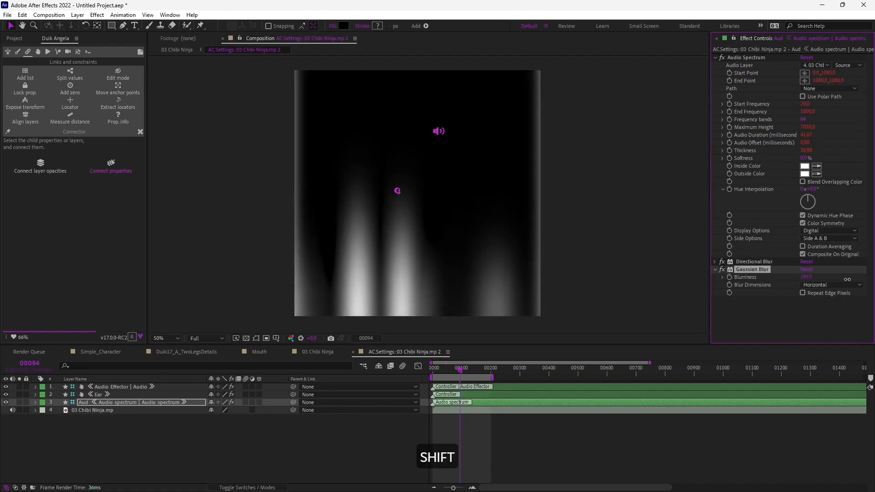
Shift the Ear controller slightly right over the blurred spectrum and scrub to frame 129
{"action": "left_click", "coordinate": [98, 394]}
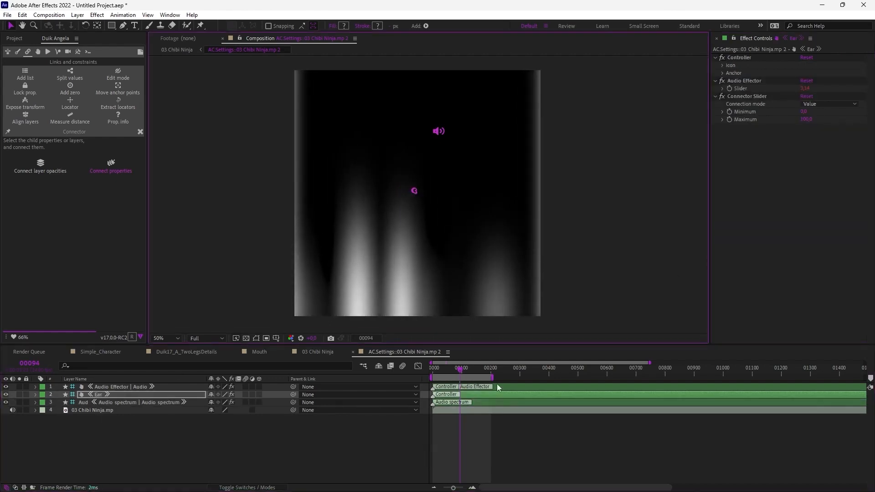
{"action": "mouse_move", "coordinate": [462, 368]}
{"action": "left_mouse_down"}
{"action": "mouse_move", "coordinate": [452, 363]}
{"action": "mouse_move", "coordinate": [469, 359]}
{"action": "left_mouse_up"}
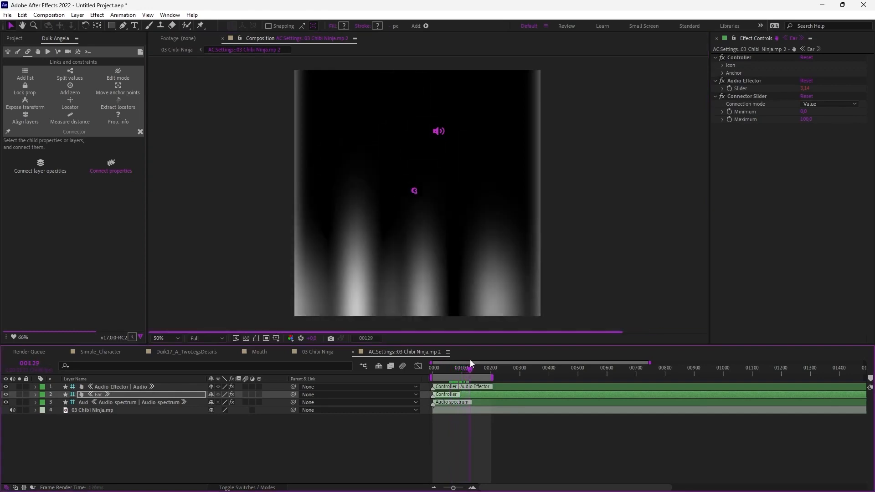
Preview the rectangle's motion in the 03 Chibi Ninja composition and return to frame 0
{"action": "left_click", "coordinate": [324, 352]}
{"action": "key", "text": "KP_0"}
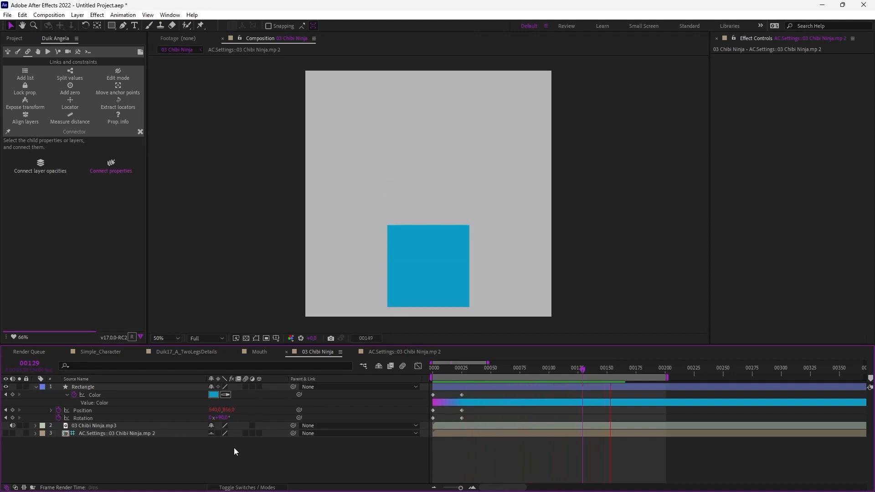
{"action": "key", "text": "KP_0"}
{"action": "key", "text": "ctrl+s"}
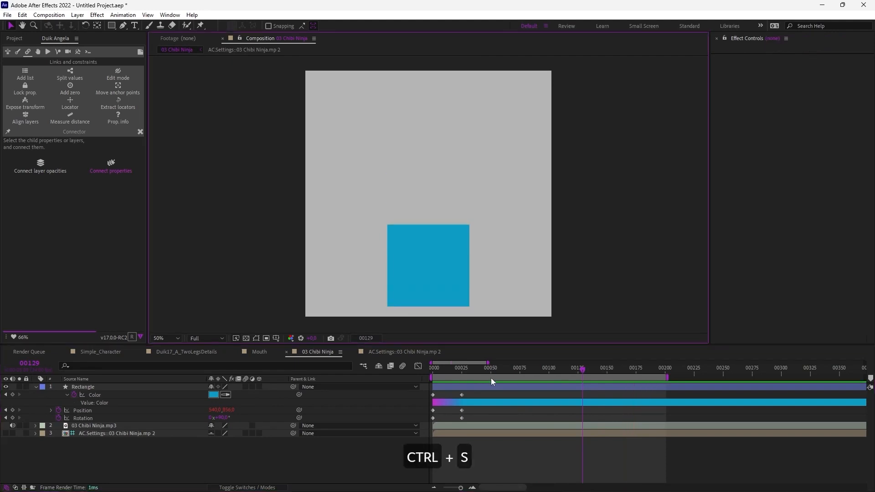
{"action": "key", "text": "Escape"}
{"action": "left_click_drag", "start_coordinate": [501, 367], "coordinate": [418, 388]}
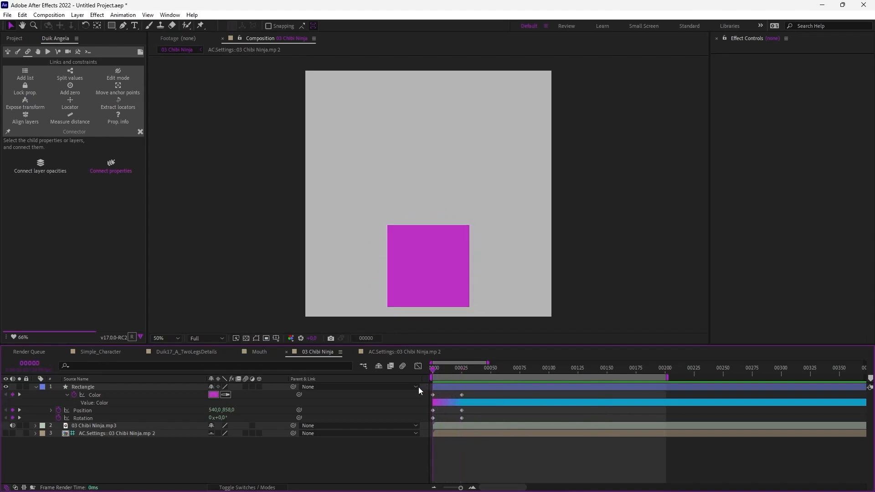
Reset Duik's Connector and pick the 03 Chibi Ninja.mp3 layer as a new audio control
{"action": "left_click", "coordinate": [127, 426]}
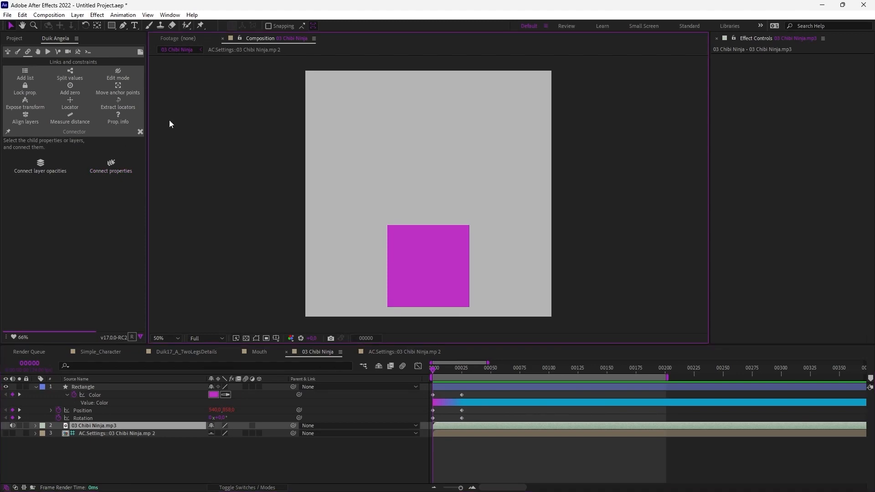
{"action": "left_click", "coordinate": [140, 131]}
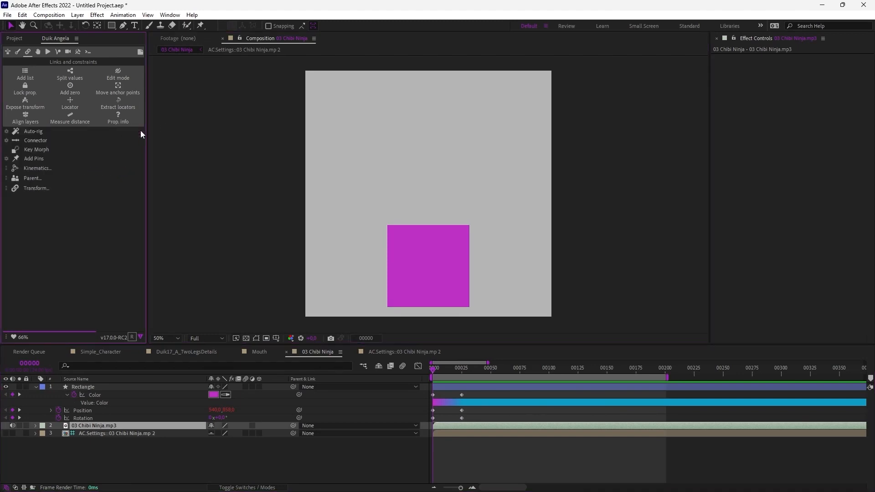
{"action": "left_click", "coordinate": [13, 141]}
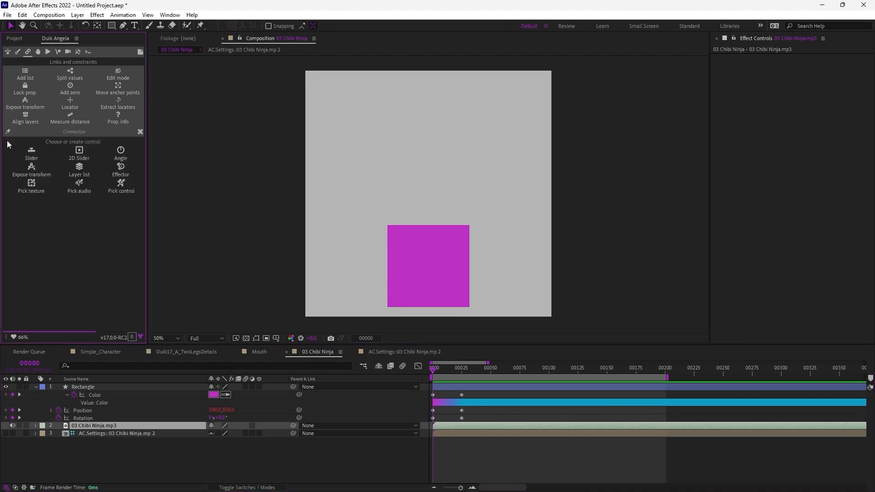
{"action": "left_click", "coordinate": [78, 181]}
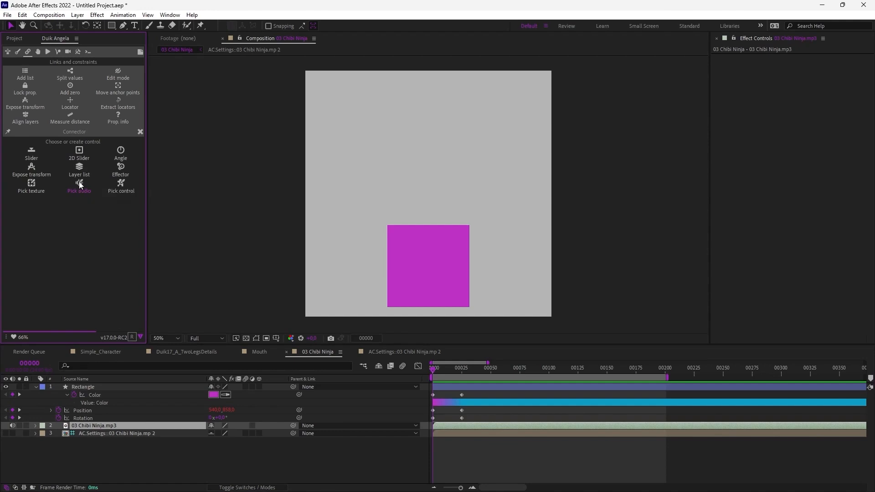
Connect the Rectangle layer's Rotation and Color properties to the new audio control
{"action": "left_click", "coordinate": [84, 417]}
{"action": "left_click", "coordinate": [95, 395], "text": "ctrl"}
{"action": "left_click", "coordinate": [110, 165]}
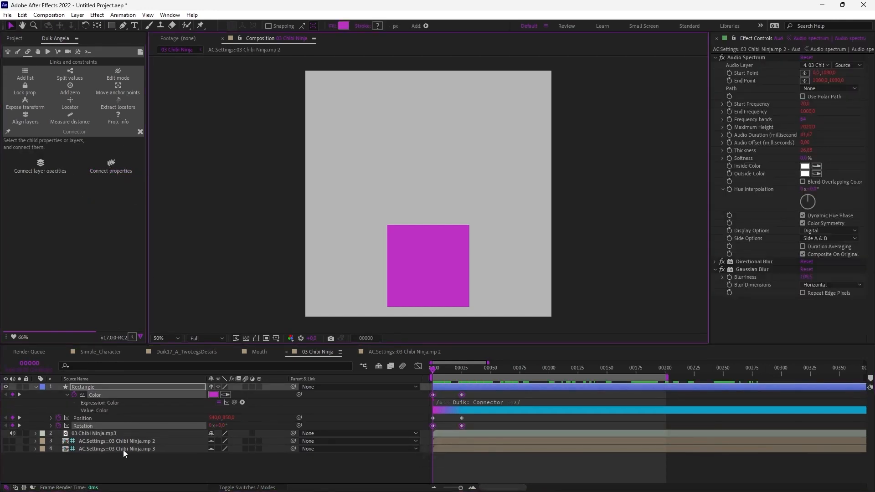
In the new AC.Settings mp 3 composition at frame 38, raise the Amplitude to about 1610% and lower the Maximum frequency to 470 Hz
{"action": "double_click", "coordinate": [123, 450]}
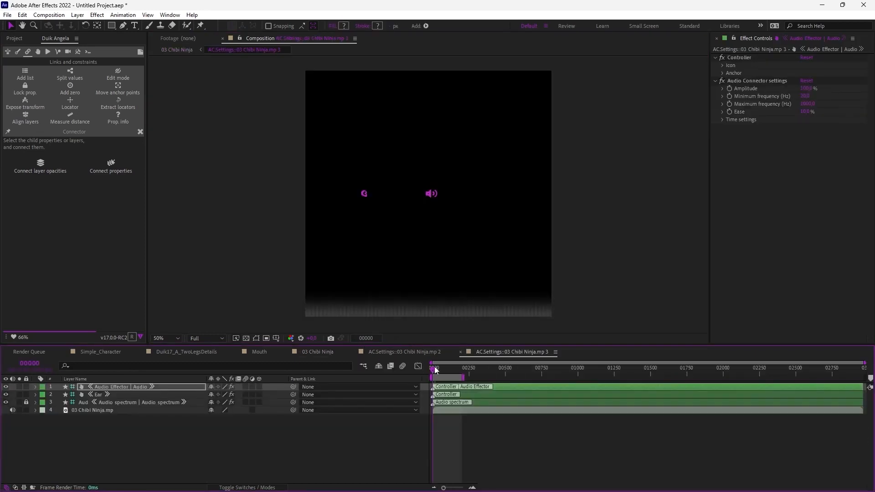
{"action": "left_click_drag", "start_coordinate": [434, 367], "coordinate": [437, 367]}
{"action": "left_click_drag", "start_coordinate": [802, 88], "coordinate": [871, 88]}
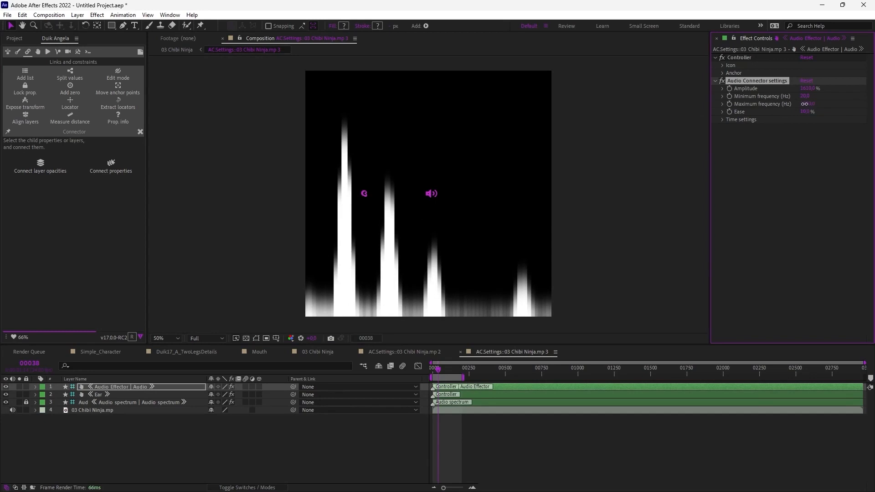
{"action": "left_click_drag", "start_coordinate": [804, 104], "coordinate": [788, 108]}
{"action": "key", "text": "ctrl+z"}
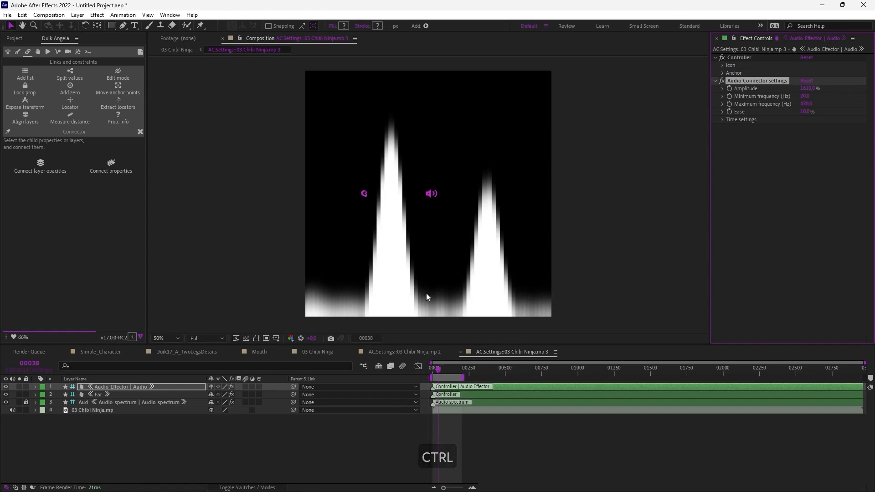
Place the Ear controller over the first spectrum peak and set the Audio Effector's Amplitude to 640% and Ease to 74%
{"action": "left_click", "coordinate": [100, 398]}
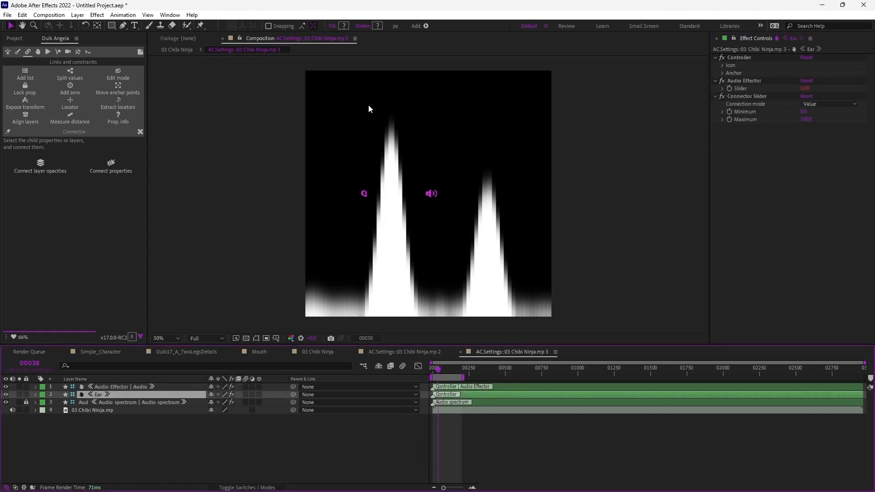
{"action": "left_click_drag", "start_coordinate": [363, 194], "coordinate": [389, 184]}
{"action": "left_click", "coordinate": [431, 193]}
{"action": "left_click_drag", "start_coordinate": [806, 89], "coordinate": [627, 179]}
Preview the eased spectrum, and preview the rectangle's rotation and color in the 03 Chibi Ninja composition
{"action": "key", "text": "KP_0"}
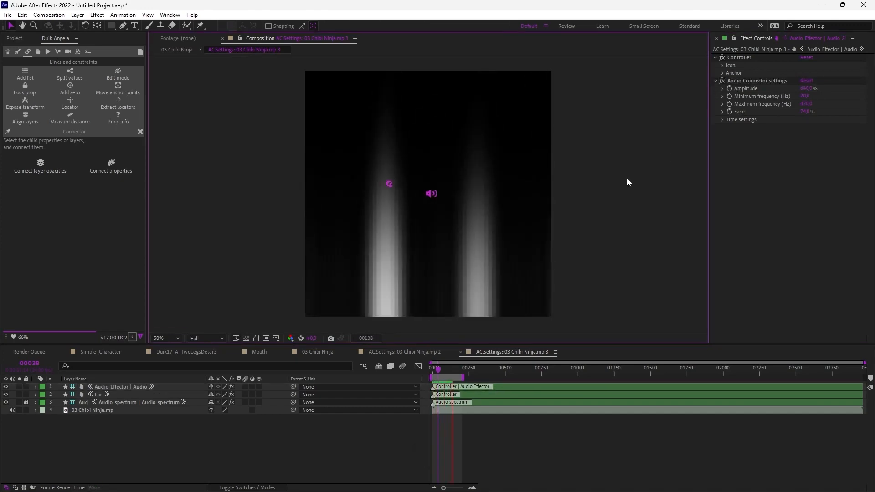
{"action": "key", "text": "KP_0"}
{"action": "left_click", "coordinate": [317, 351]}
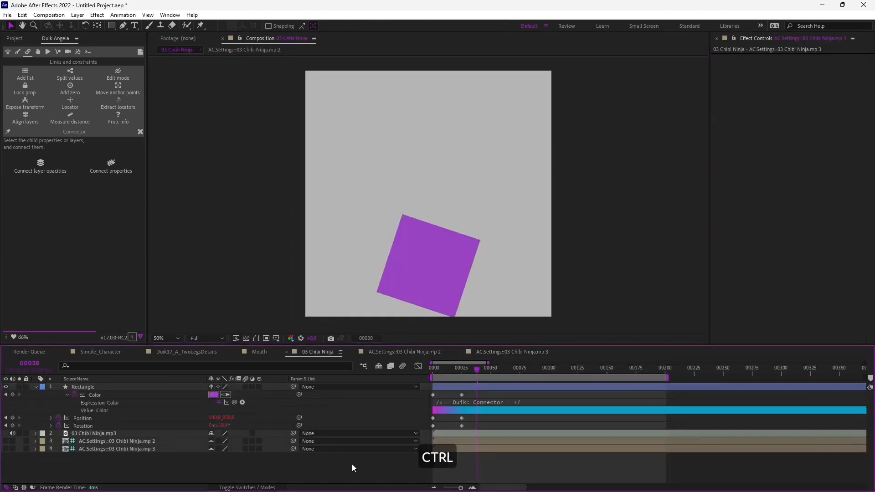
{"action": "key", "text": "KP_0"}
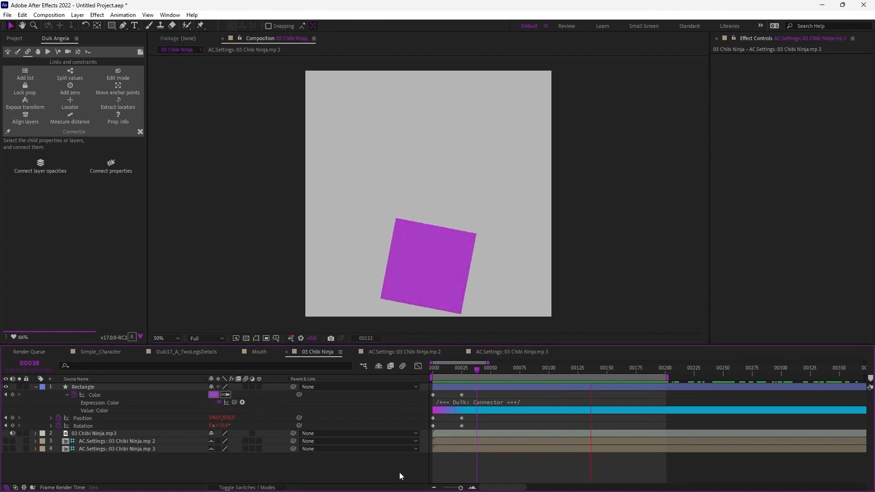
{"action": "left_click", "coordinate": [686, 318]}
Raise the Audio Effector's Amplitude in the AC.Settings mp 3 composition and preview the rectangle in the 03 Chibi Ninja composition
{"action": "left_click", "coordinate": [317, 351]}
{"action": "left_click", "coordinate": [465, 369]}
{"action": "left_click", "coordinate": [512, 351]}
{"action": "left_click", "coordinate": [501, 386]}
{"action": "left_click_drag", "start_coordinate": [807, 89], "coordinate": [833, 88]}
{"action": "left_click", "coordinate": [323, 354]}
{"action": "key", "text": "KP_0"}
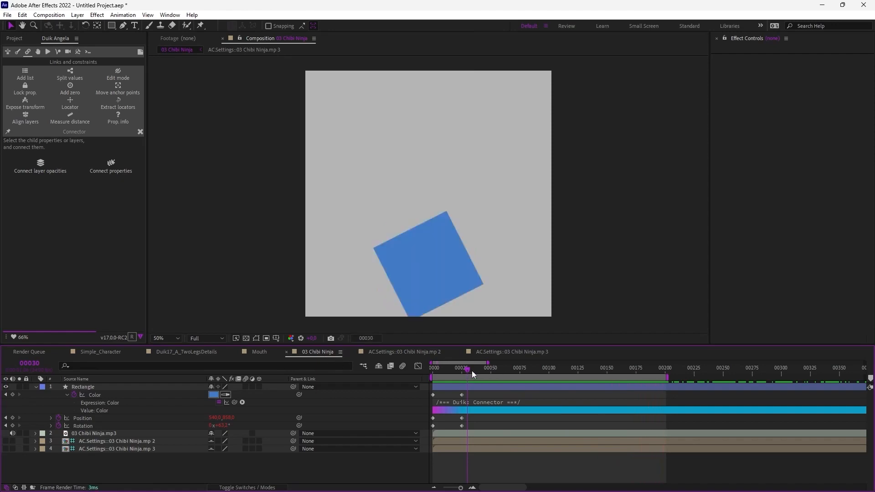
Scrub the rectangle's audio-driven animation in the 03 Chibi Ninja composition back to frame 6 and reopen Duik's connector control choices
{"action": "left_click", "coordinate": [498, 371]}
{"action": "left_click_drag", "start_coordinate": [537, 372], "coordinate": [512, 368]}
{"action": "left_click_drag", "start_coordinate": [520, 369], "coordinate": [514, 369]}
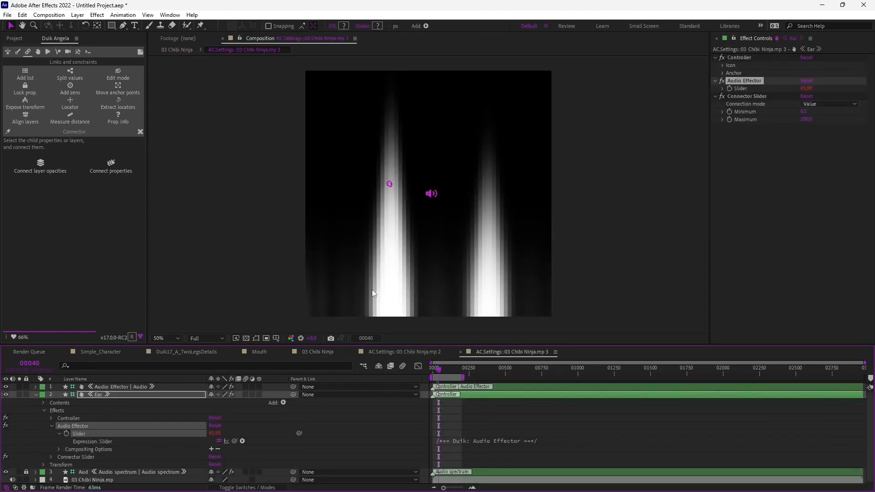
{"action": "left_click", "coordinate": [310, 352]}
{"action": "left_click_drag", "start_coordinate": [468, 367], "coordinate": [439, 369]}
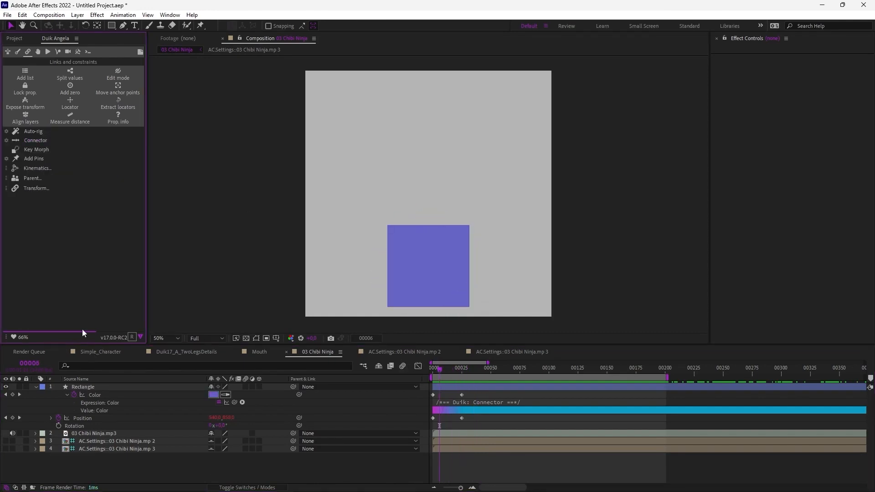
{"action": "left_click", "coordinate": [6, 141]}
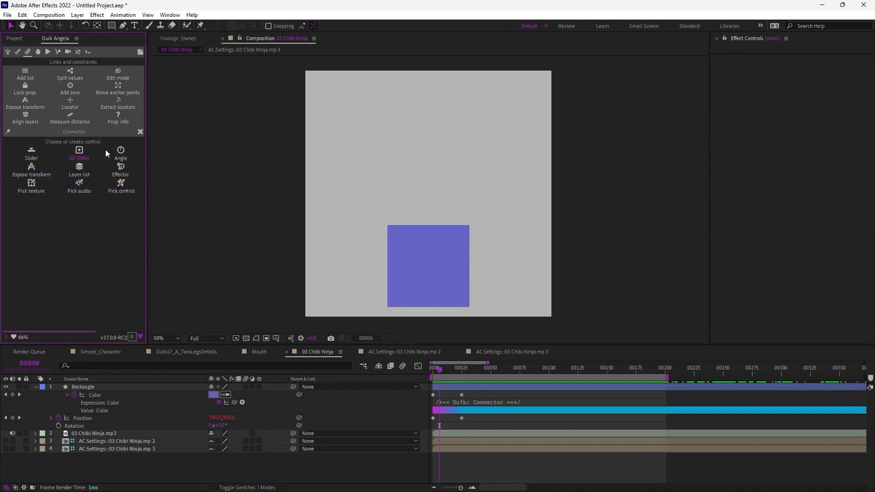
Open the Simple_Character composition and solo the Forearm_R, Arm_R and Hand_R layers
{"action": "left_click", "coordinate": [98, 354]}
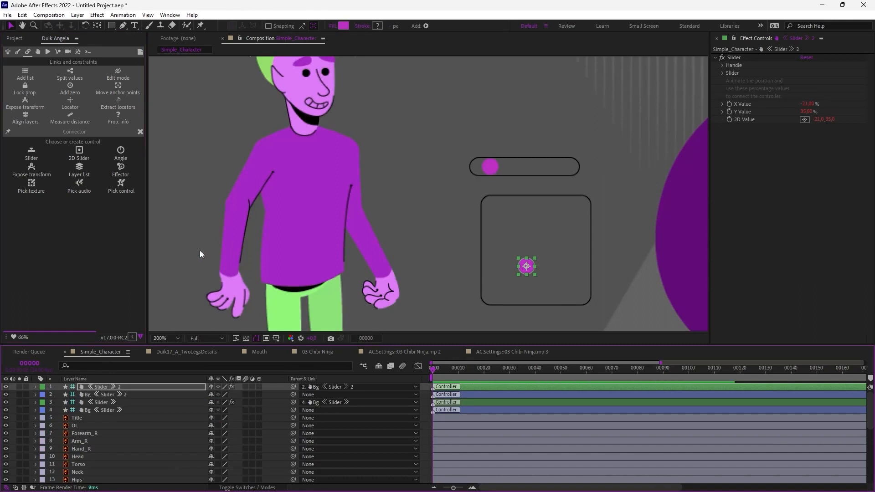
{"action": "left_click_drag", "start_coordinate": [200, 250], "coordinate": [279, 256]}
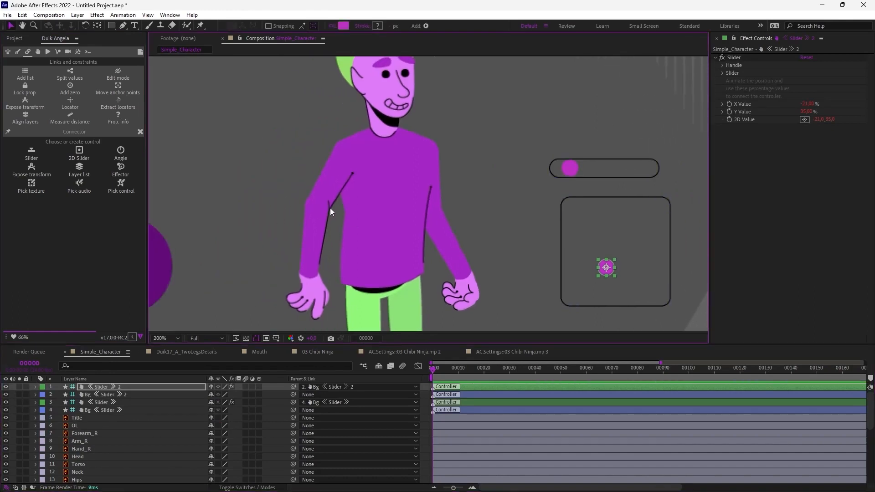
{"action": "left_click_drag", "start_coordinate": [330, 207], "coordinate": [348, 177]}
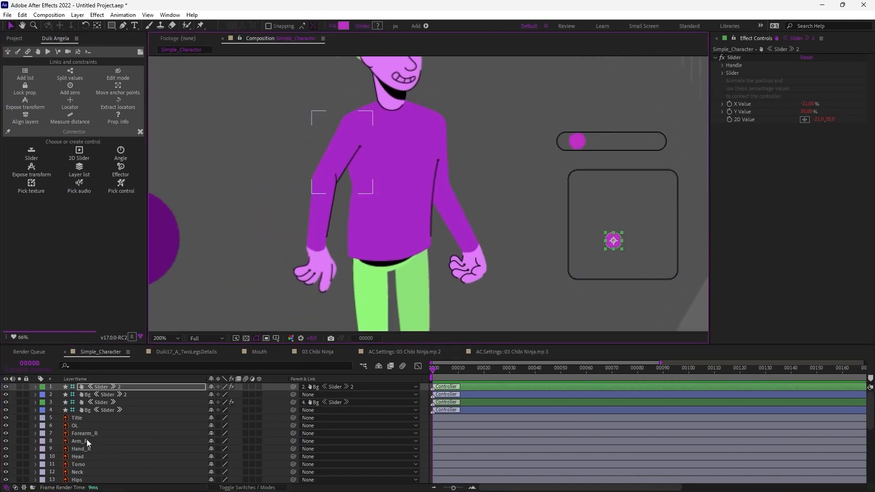
{"action": "scroll", "coordinate": [87, 439], "scroll_direction": "down", "scroll_amount": 1}
{"action": "left_click", "coordinate": [86, 411]}
{"action": "left_click", "coordinate": [34, 424], "text": "shift"}
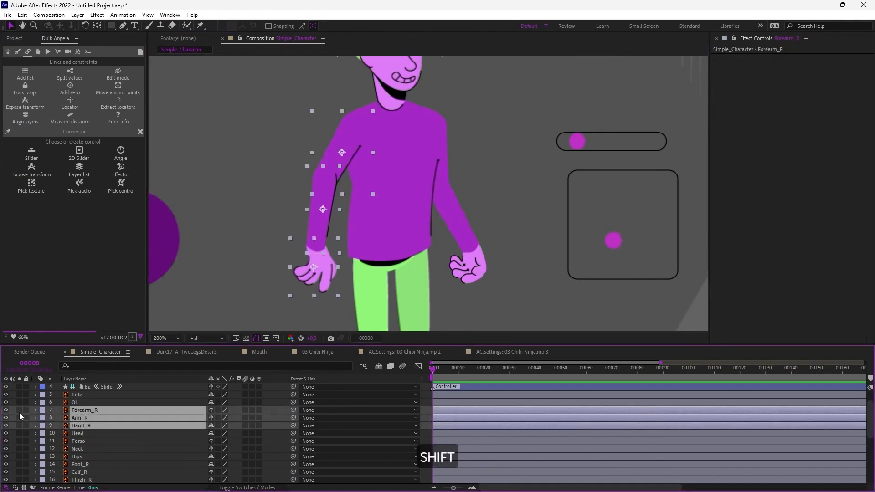
{"action": "left_click", "coordinate": [19, 410]}
Trace the soloed arm from shoulder to fingertips with a pen path and rig it with Duik arm bones and an IK hand controller
{"action": "left_click", "coordinate": [390, 163]}
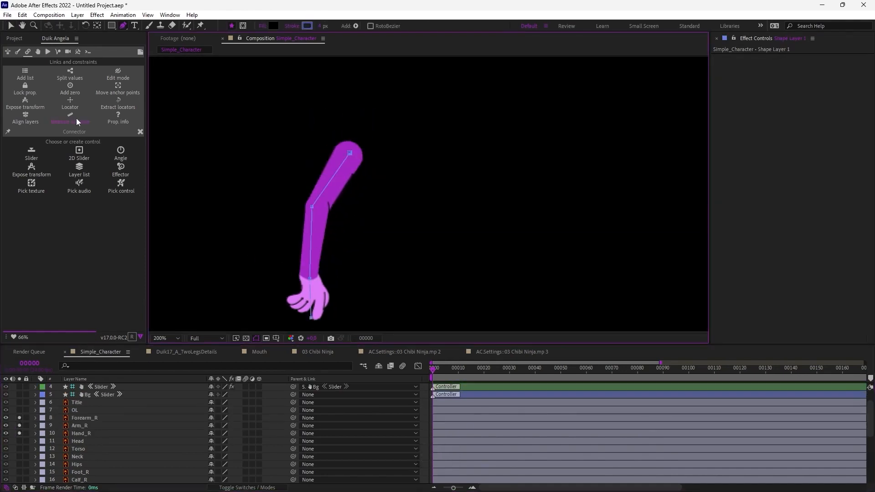
{"action": "left_click", "coordinate": [17, 51]}
{"action": "left_click", "coordinate": [27, 139]}
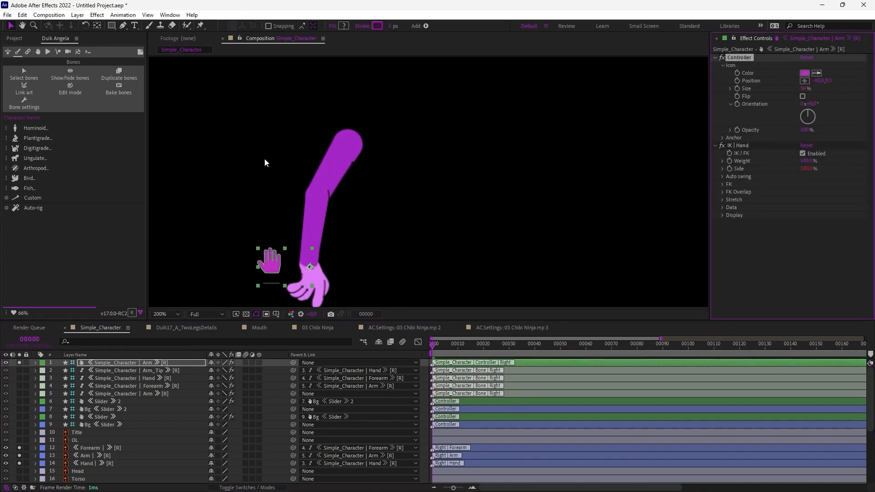
Try moving the right arm's IK hand controller to bend the arm, and undo the move
{"action": "left_click_drag", "start_coordinate": [300, 266], "coordinate": [339, 245]}
{"action": "key", "text": "ctrl+z"}
{"action": "key", "text": "ctrl+z"}
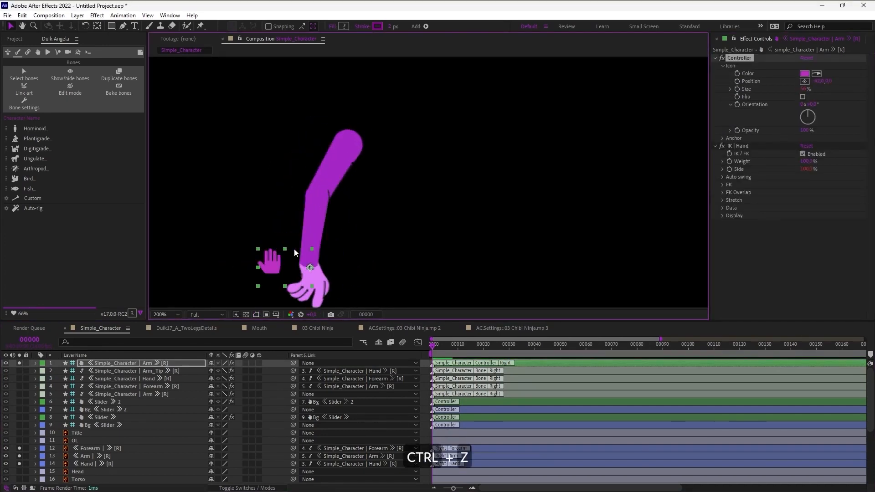
Keyframe the right arm's IK hand controller position at frame 0, and raise the controller at frame 20 so the elbow bends
{"action": "left_click_drag", "start_coordinate": [282, 263], "coordinate": [266, 241]}
{"action": "left_click_drag", "start_coordinate": [319, 220], "coordinate": [315, 242]}
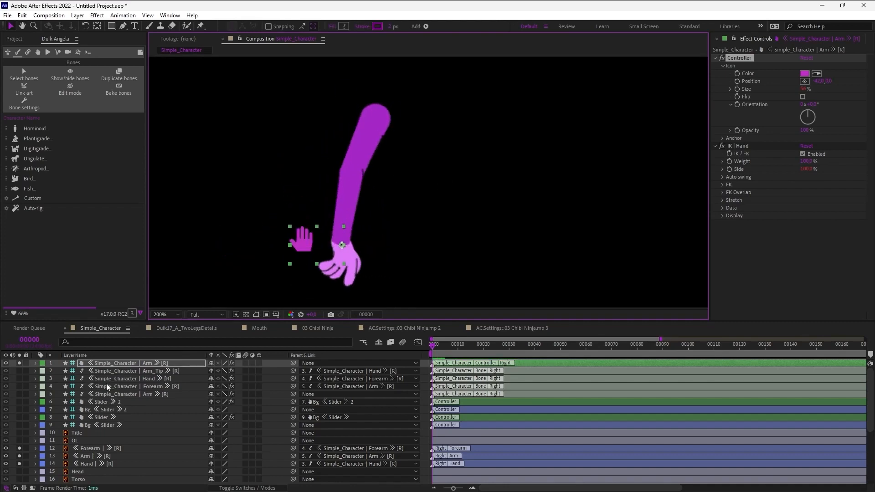
{"action": "left_click", "coordinate": [142, 365]}
{"action": "key", "text": "p"}
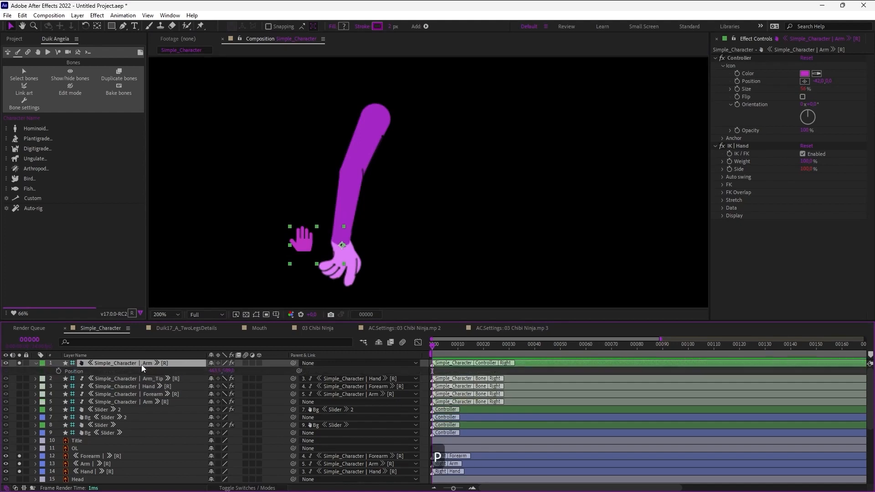
{"action": "left_click", "coordinate": [58, 371]}
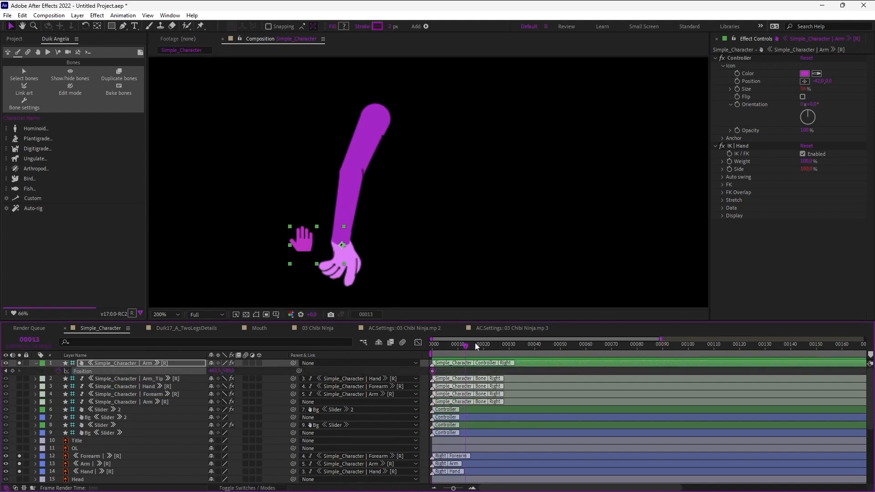
{"action": "left_click_drag", "start_coordinate": [343, 243], "coordinate": [361, 148]}
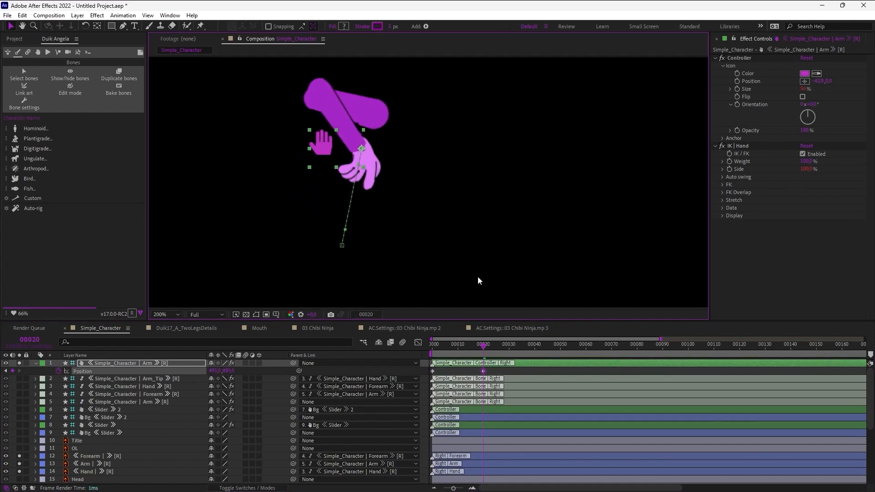
Create editable shape layers from the right Forearm and Arm vector layers at frame 0
{"action": "left_click_drag", "start_coordinate": [481, 348], "coordinate": [432, 355]}
{"action": "scroll", "coordinate": [101, 439], "scroll_direction": "down", "scroll_amount": 2}
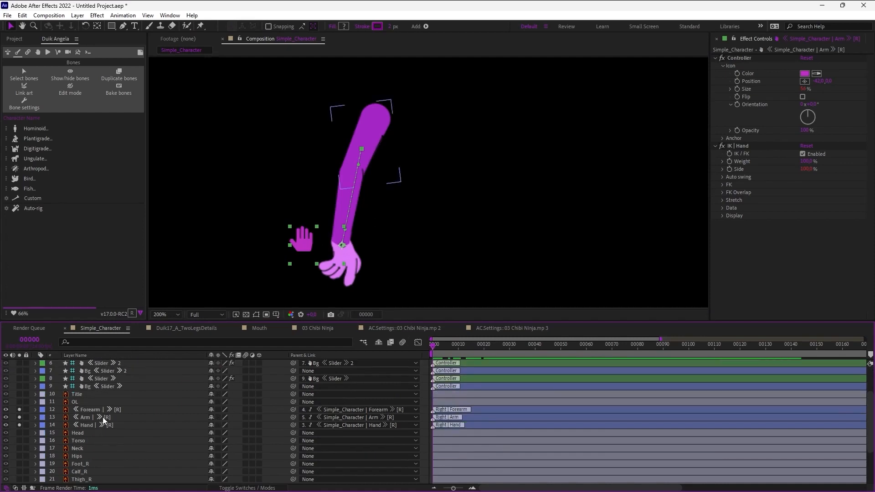
{"action": "left_click", "coordinate": [106, 425]}
{"action": "left_click", "coordinate": [108, 418]}
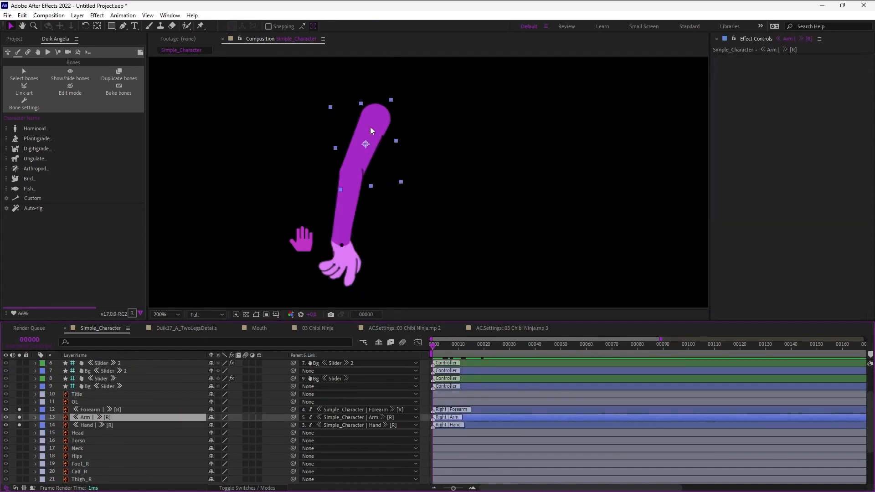
{"action": "scroll", "coordinate": [391, 369], "scroll_direction": "up", "scroll_amount": 2}
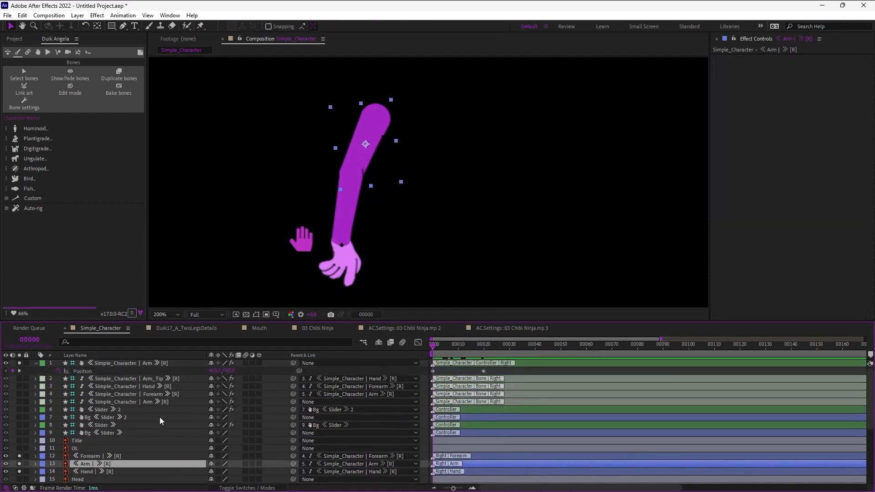
{"action": "scroll", "coordinate": [98, 417], "scroll_direction": "down", "scroll_amount": 2}
{"action": "left_click", "coordinate": [89, 410]}
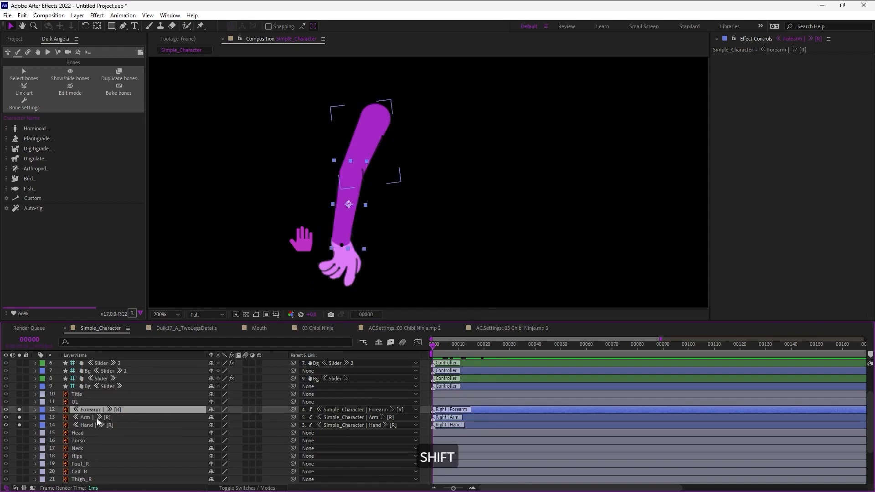
{"action": "left_click", "coordinate": [98, 417], "text": "shift"}
{"action": "right_click", "coordinate": [98, 416]}
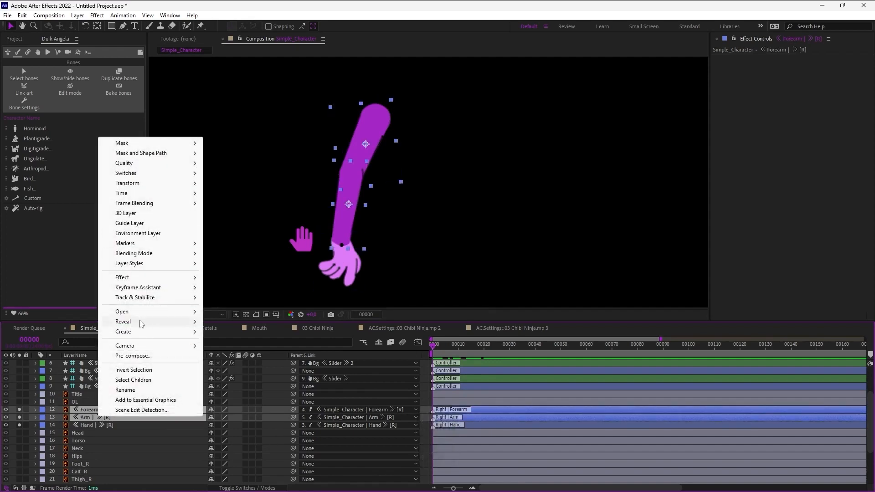
{"action": "mouse_move", "coordinate": [123, 331]}
{"action": "left_click", "coordinate": [257, 361]}
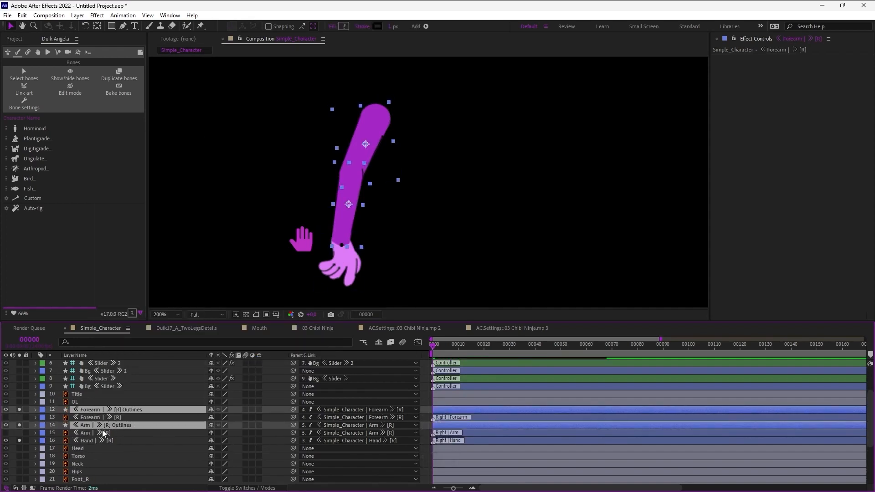
{"action": "key", "text": "F2"}
Find the path properties of the Forearm and Arm outlines and start keyframing the Group 1 and Group 2 paths at frame 0
{"action": "left_click", "coordinate": [91, 411]}
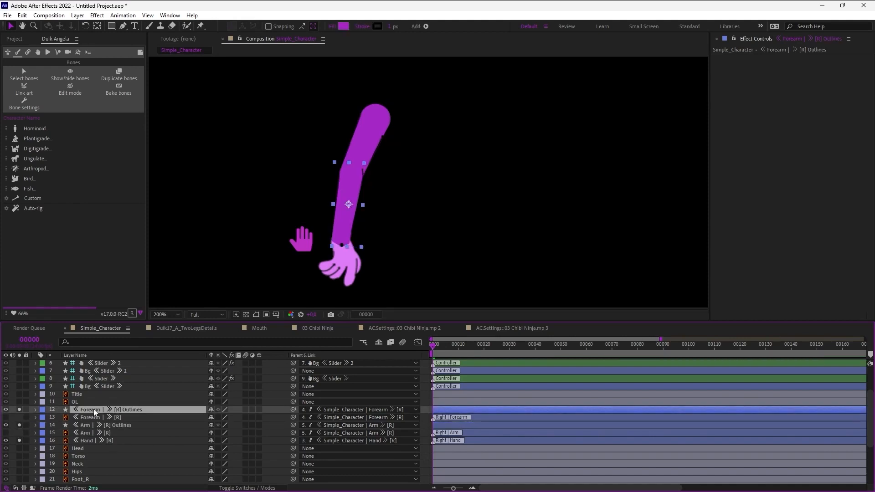
{"action": "left_click", "coordinate": [93, 425], "text": "ctrl"}
{"action": "key", "text": "ctrl+f"}
{"action": "type", "text": "path"}
{"action": "key", "text": "Return"}
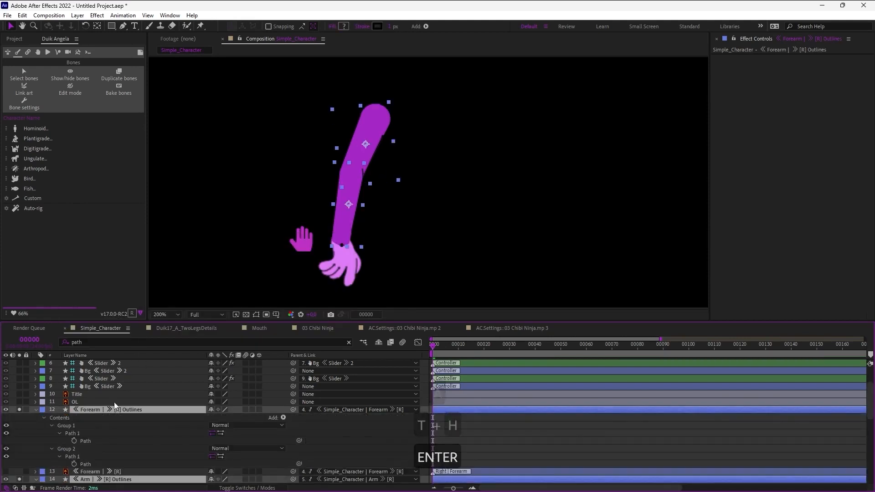
{"action": "left_click", "coordinate": [73, 441]}
{"action": "left_click", "coordinate": [74, 464]}
{"action": "scroll", "coordinate": [129, 403], "scroll_direction": "down", "scroll_amount": 3}
{"action": "left_click", "coordinate": [74, 447]}
{"action": "left_click", "coordinate": [74, 470]}
{"action": "key", "text": "F2"}
{"action": "key", "text": "u"}
{"action": "scroll", "coordinate": [133, 438], "scroll_direction": "down", "scroll_amount": 3}
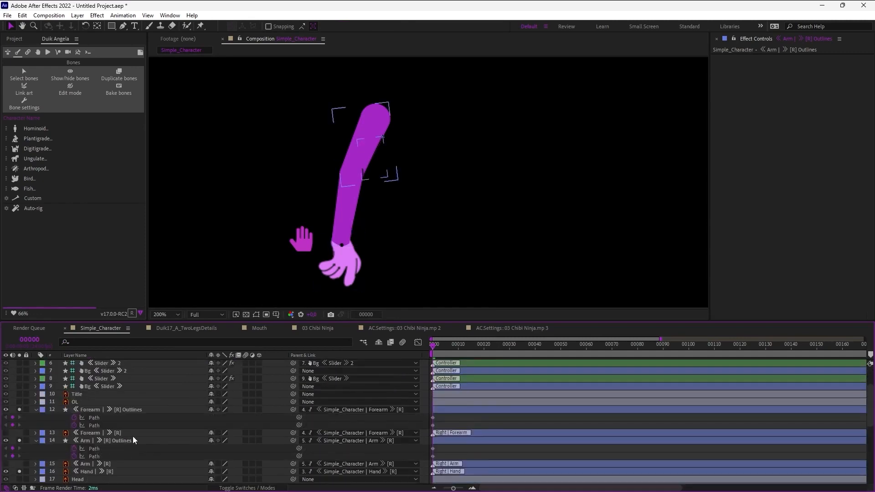
At frame 20, move and add points on the Forearm outline's dark line so it bends around the inner elbow
{"action": "scroll", "coordinate": [133, 439], "scroll_direction": "up", "scroll_amount": 3}
{"action": "left_click_drag", "start_coordinate": [433, 346], "coordinate": [484, 346]}
{"action": "scroll", "coordinate": [126, 391], "scroll_direction": "down", "scroll_amount": 3}
{"action": "left_click", "coordinate": [127, 390]}
{"action": "key", "text": "g"}
{"action": "scroll", "coordinate": [385, 164], "scroll_direction": "up", "scroll_amount": 2}
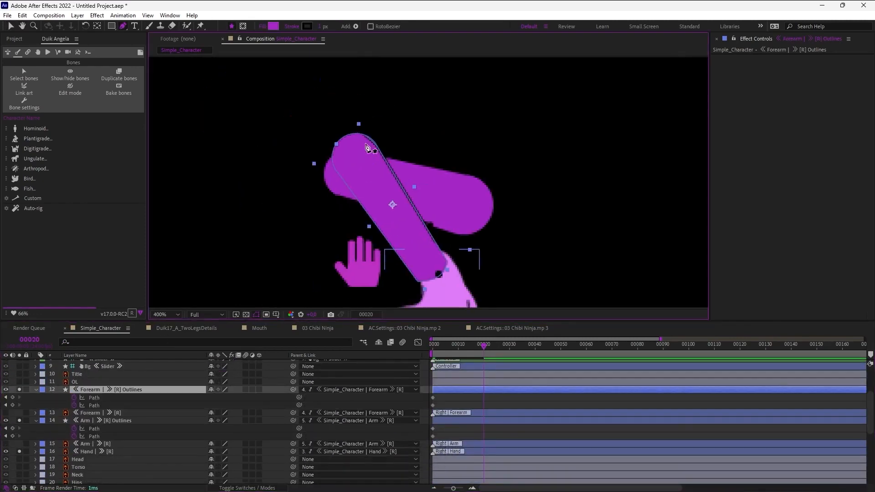
{"action": "scroll", "coordinate": [385, 164], "scroll_direction": "up", "scroll_amount": 1}
{"action": "key", "text": "ctrl+z"}
{"action": "left_click_drag", "start_coordinate": [342, 138], "coordinate": [377, 200]}
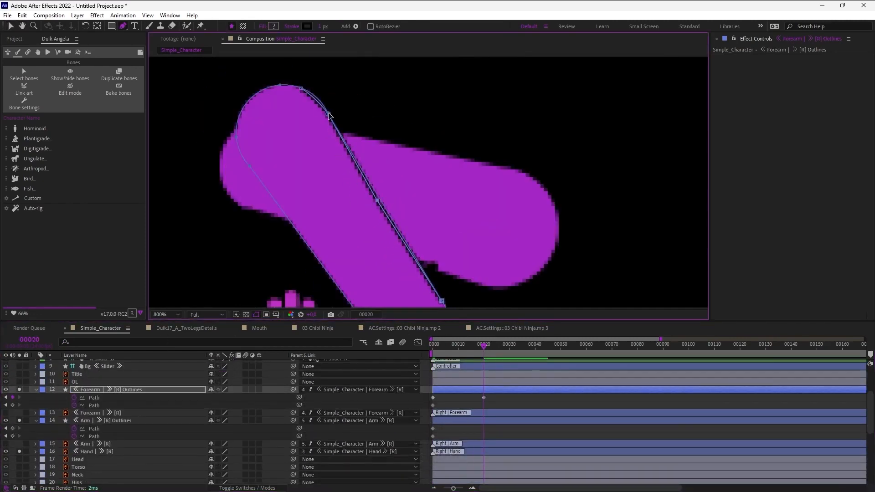
{"action": "left_click_drag", "start_coordinate": [328, 114], "coordinate": [343, 148]}
{"action": "left_click_drag", "start_coordinate": [301, 88], "coordinate": [308, 140]}
{"action": "left_click_drag", "start_coordinate": [343, 148], "coordinate": [326, 124]}
{"action": "left_click_drag", "start_coordinate": [369, 147], "coordinate": [373, 167]}
{"action": "left_click_drag", "start_coordinate": [381, 197], "coordinate": [350, 153]}
{"action": "left_click_drag", "start_coordinate": [346, 155], "coordinate": [356, 168]}
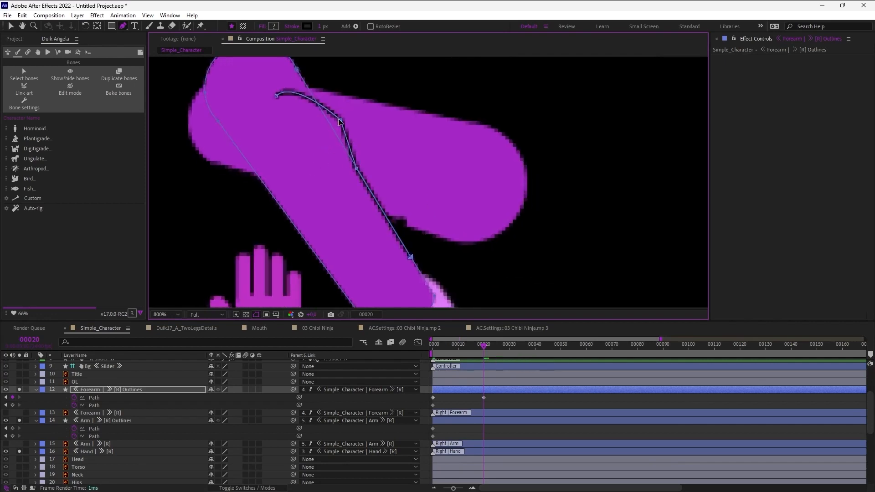
Smooth the forearm's elbow crease line at frame 20 by adjusting its corner point and curve handles
{"action": "left_click_drag", "start_coordinate": [342, 121], "coordinate": [349, 123]}
{"action": "mouse_move", "coordinate": [349, 123]}
{"action": "left_mouse_down"}
{"action": "mouse_move", "coordinate": [343, 108]}
{"action": "mouse_move", "coordinate": [348, 121]}
{"action": "left_mouse_up"}
{"action": "key", "text": "v"}
{"action": "left_click_drag", "start_coordinate": [353, 137], "coordinate": [362, 138]}
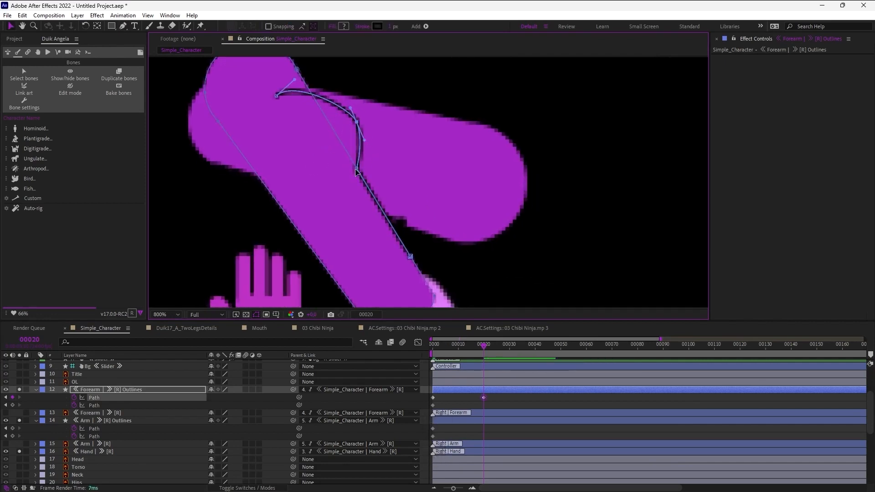
{"action": "left_click_drag", "start_coordinate": [356, 168], "coordinate": [362, 186]}
{"action": "mouse_move", "coordinate": [362, 138]}
{"action": "left_mouse_down"}
{"action": "mouse_move", "coordinate": [373, 148]}
{"action": "mouse_move", "coordinate": [359, 139]}
{"action": "left_mouse_up"}
{"action": "left_click_drag", "start_coordinate": [295, 79], "coordinate": [299, 88]}
{"action": "scroll", "coordinate": [300, 91], "scroll_direction": "down", "scroll_amount": 1}
Reshape the Forearm outline's filled path around the elbow at frames 20 and 11
{"action": "mouse_move", "coordinate": [483, 348]}
{"action": "left_mouse_down"}
{"action": "mouse_move", "coordinate": [463, 353]}
{"action": "mouse_move", "coordinate": [484, 355]}
{"action": "left_mouse_up"}
{"action": "left_click_drag", "start_coordinate": [395, 183], "coordinate": [388, 174]}
{"action": "left_click_drag", "start_coordinate": [363, 129], "coordinate": [348, 138]}
{"action": "left_click_drag", "start_coordinate": [468, 351], "coordinate": [460, 351]}
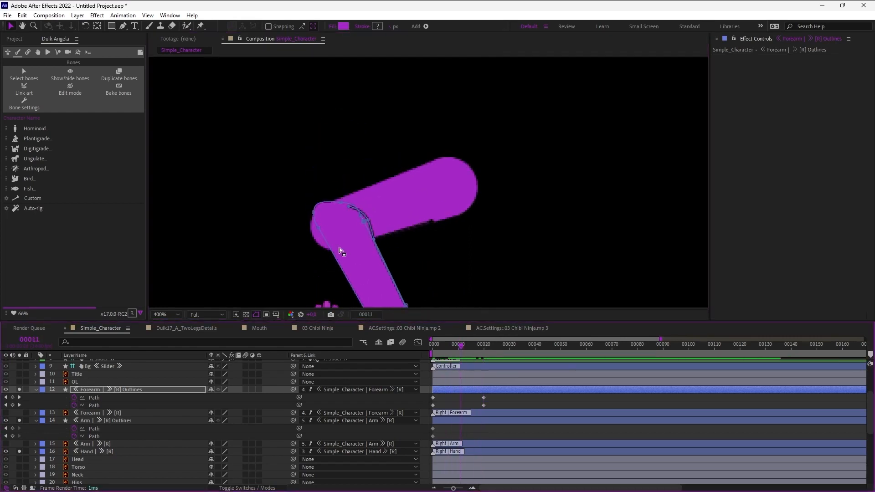
{"action": "left_click_drag", "start_coordinate": [318, 217], "coordinate": [318, 204]}
{"action": "left_click_drag", "start_coordinate": [460, 349], "coordinate": [483, 355]}
{"action": "left_click_drag", "start_coordinate": [488, 395], "coordinate": [429, 408]}
{"action": "left_click_drag", "start_coordinate": [484, 347], "coordinate": [481, 402]}
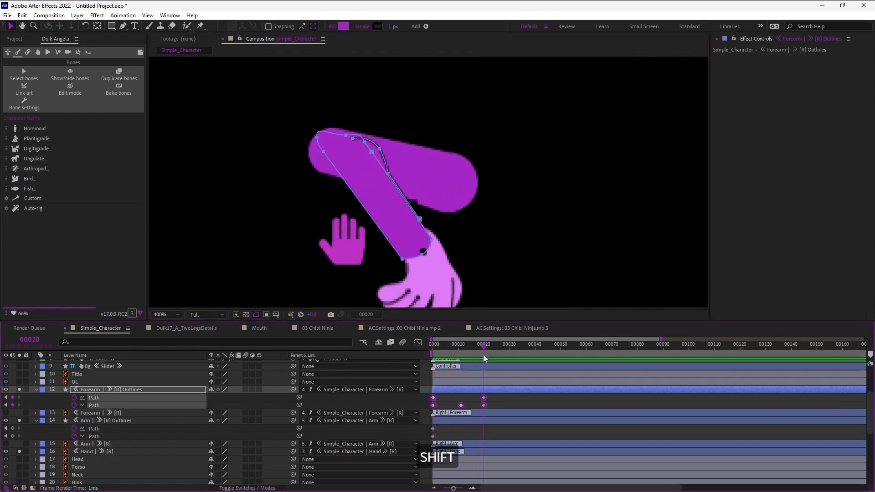
Adjust the elbow-side points of the Arm outline at frame 20 to follow the bent arm, and scrub back to check the bend
{"action": "left_click", "coordinate": [121, 420]}
{"action": "left_click_drag", "start_coordinate": [388, 160], "coordinate": [426, 181]}
{"action": "key", "text": "g"}
{"action": "left_click", "coordinate": [363, 195]}
{"action": "key", "text": "ctrl+z"}
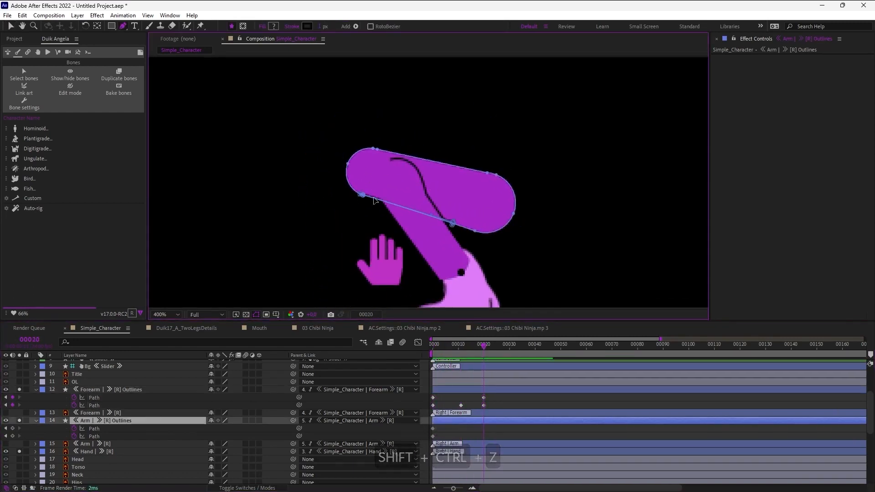
{"action": "left_click_drag", "start_coordinate": [363, 195], "coordinate": [455, 193]}
{"action": "key", "text": "v"}
{"action": "scroll", "coordinate": [316, 210], "scroll_direction": "up", "scroll_amount": 1}
{"action": "mouse_move", "coordinate": [379, 116]}
{"action": "left_mouse_down"}
{"action": "mouse_move", "coordinate": [407, 130]}
{"action": "mouse_move", "coordinate": [389, 109]}
{"action": "left_mouse_up"}
{"action": "left_click_drag", "start_coordinate": [382, 134], "coordinate": [414, 165]}
{"action": "scroll", "coordinate": [450, 170], "scroll_direction": "down", "scroll_amount": 1}
{"action": "left_click", "coordinate": [473, 215]}
{"action": "left_click_drag", "start_coordinate": [484, 348], "coordinate": [455, 351]}
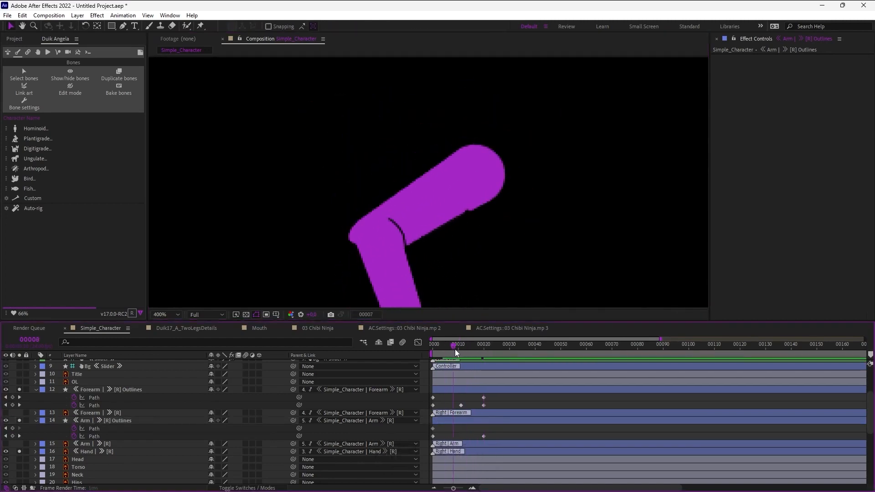
Refine the elbow curve of the Arm outline's filled shape at frames 9 and 20
{"action": "left_click_drag", "start_coordinate": [383, 211], "coordinate": [382, 126]}
{"action": "left_click", "coordinate": [383, 126]}
{"action": "key", "text": "g"}
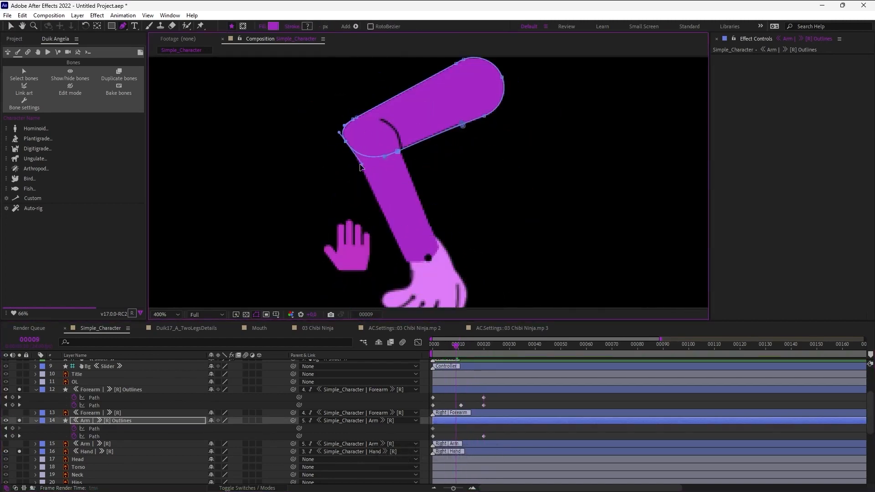
{"action": "left_click", "coordinate": [113, 429]}
{"action": "scroll", "coordinate": [112, 421], "scroll_direction": "down", "scroll_amount": 1}
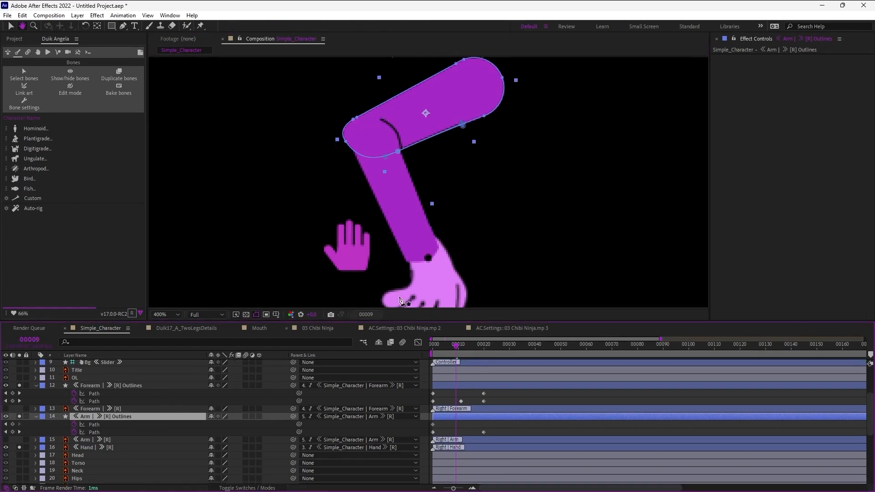
{"action": "left_click_drag", "start_coordinate": [457, 347], "coordinate": [483, 350]}
{"action": "left_click_drag", "start_coordinate": [397, 158], "coordinate": [403, 257]}
{"action": "left_click_drag", "start_coordinate": [345, 148], "coordinate": [356, 182]}
Reveal the Arm outline's Group 3 path and start keyframing it at frame 20
{"action": "double_click", "coordinate": [36, 416]}
{"action": "scroll", "coordinate": [53, 400], "scroll_direction": "down", "scroll_amount": 3}
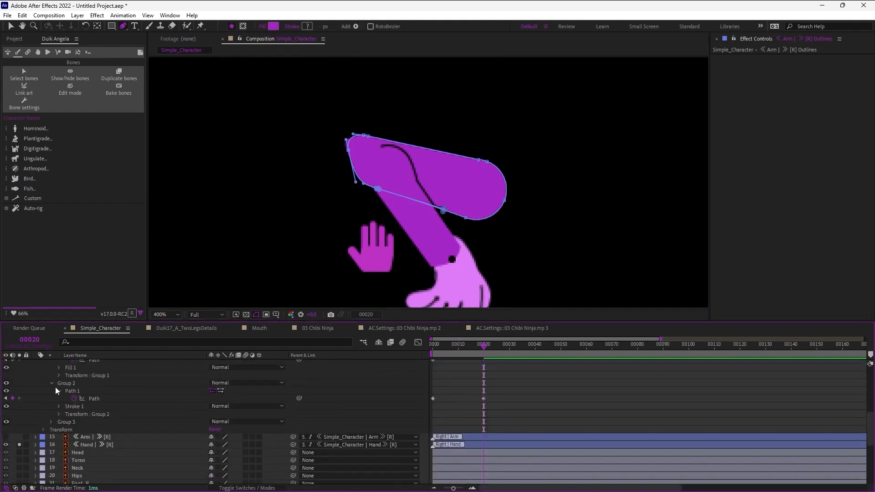
{"action": "left_click", "coordinate": [51, 422]}
{"action": "left_click", "coordinate": [59, 429]}
{"action": "left_click", "coordinate": [74, 438]}
{"action": "key", "text": "u"}
{"action": "key", "text": "u"}
Set a keyframe at frame 0 for the Arm outline's Group 3 path to hold the straight-arm shape
{"action": "scroll", "coordinate": [465, 402], "scroll_direction": "up", "scroll_amount": 3}
{"action": "left_click_drag", "start_coordinate": [482, 347], "coordinate": [432, 347]}
{"action": "left_click_drag", "start_coordinate": [423, 228], "coordinate": [402, 134]}
{"action": "key", "text": "ctrl+shift+z"}
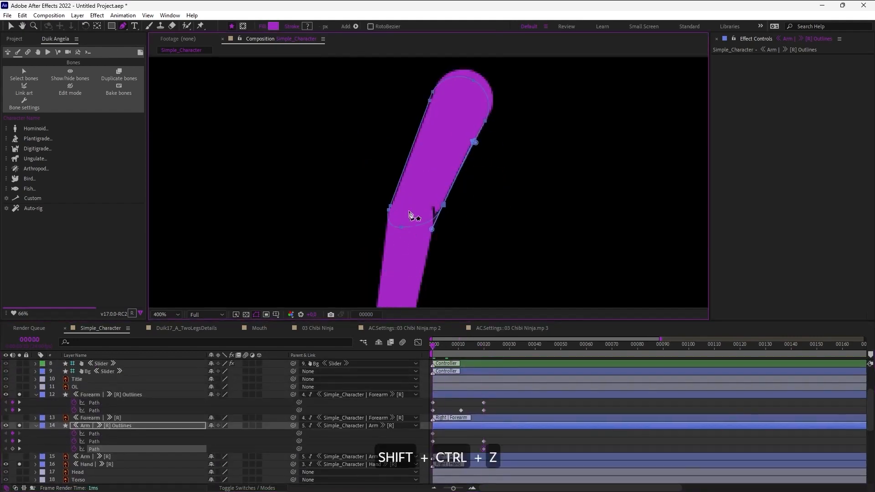
{"action": "mouse_move", "coordinate": [433, 348]}
{"action": "left_mouse_down"}
{"action": "mouse_move", "coordinate": [484, 350]}
{"action": "mouse_move", "coordinate": [432, 348]}
{"action": "left_mouse_up"}
{"action": "key", "text": "k"}
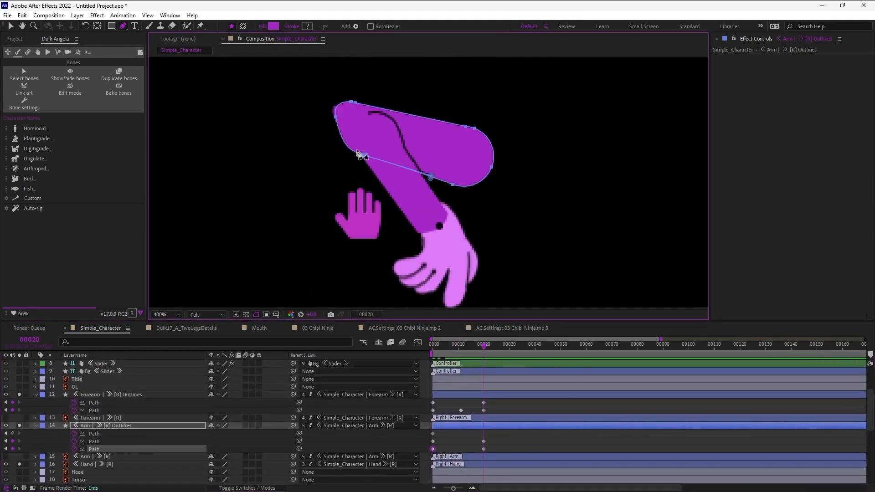
Adjust the Arm outline's elbow points and handles at frame 20 and frame 13 for a cleaner bend
{"action": "key", "text": "shift+v"}
{"action": "left_click_drag", "start_coordinate": [364, 153], "coordinate": [366, 154]}
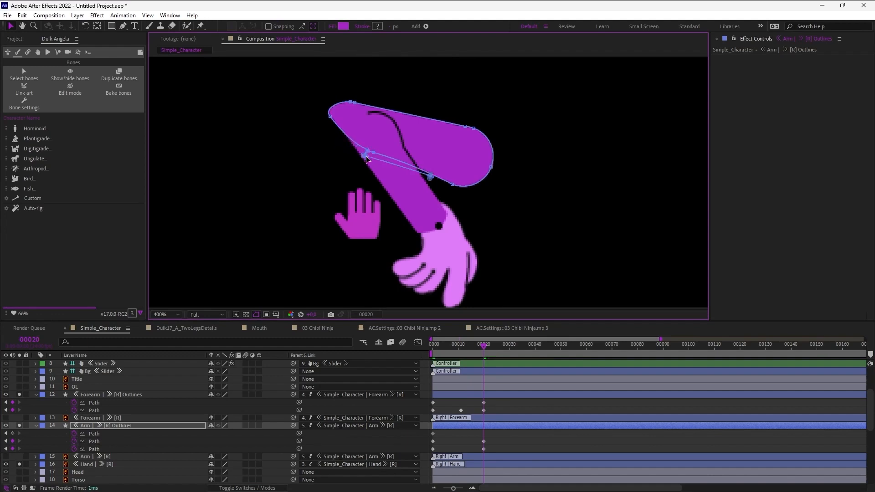
{"action": "left_click_drag", "start_coordinate": [481, 347], "coordinate": [465, 348]}
{"action": "left_click", "coordinate": [348, 200]}
{"action": "left_click_drag", "start_coordinate": [319, 179], "coordinate": [320, 175]}
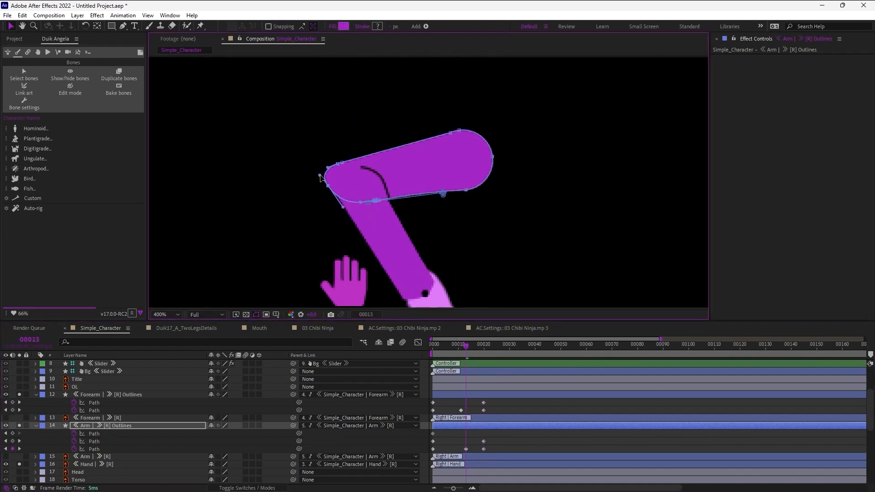
Delete the single frame 0 keyframe of the Arm outline's first path and check the remaining path keyframes
{"action": "mouse_move", "coordinate": [433, 348]}
{"action": "left_mouse_down"}
{"action": "mouse_move", "coordinate": [486, 348]}
{"action": "mouse_move", "coordinate": [432, 346]}
{"action": "left_mouse_up"}
{"action": "scroll", "coordinate": [478, 231], "scroll_direction": "down", "scroll_amount": 1}
{"action": "left_click", "coordinate": [521, 435]}
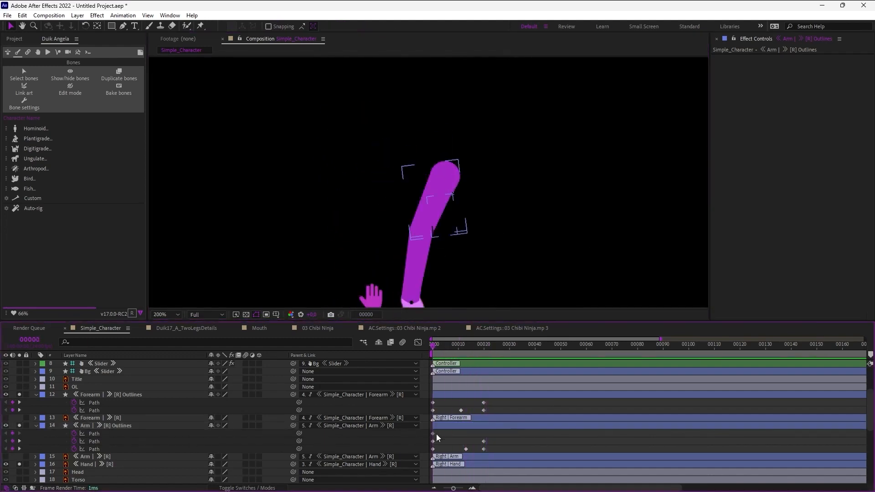
{"action": "left_click", "coordinate": [432, 434]}
{"action": "key", "text": "Delete"}
{"action": "left_click_drag", "start_coordinate": [507, 399], "coordinate": [425, 452]}
{"action": "left_click_drag", "start_coordinate": [443, 347], "coordinate": [420, 361]}
{"action": "left_click", "coordinate": [549, 457]}
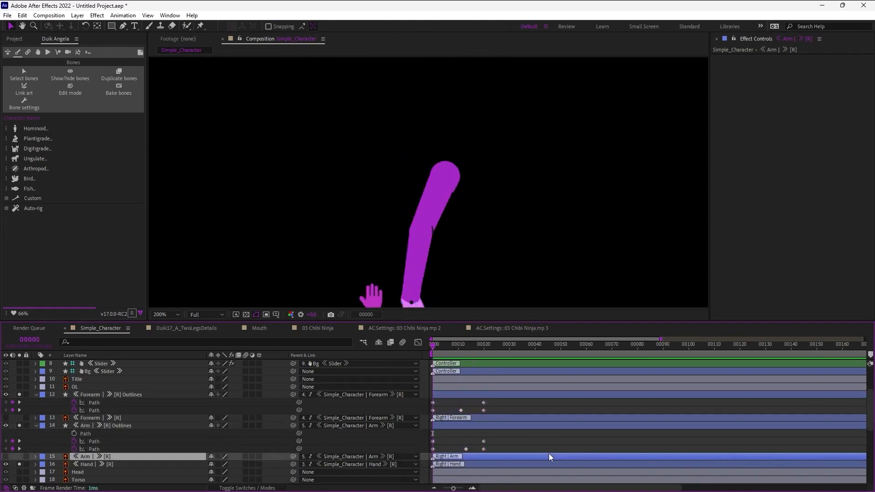
Examine the right hand controller's position animation at frame 11 and its IK effect's FK options, and select the controller layer
{"action": "scroll", "coordinate": [109, 444], "scroll_direction": "up", "scroll_amount": 5}
{"action": "left_click", "coordinate": [98, 363]}
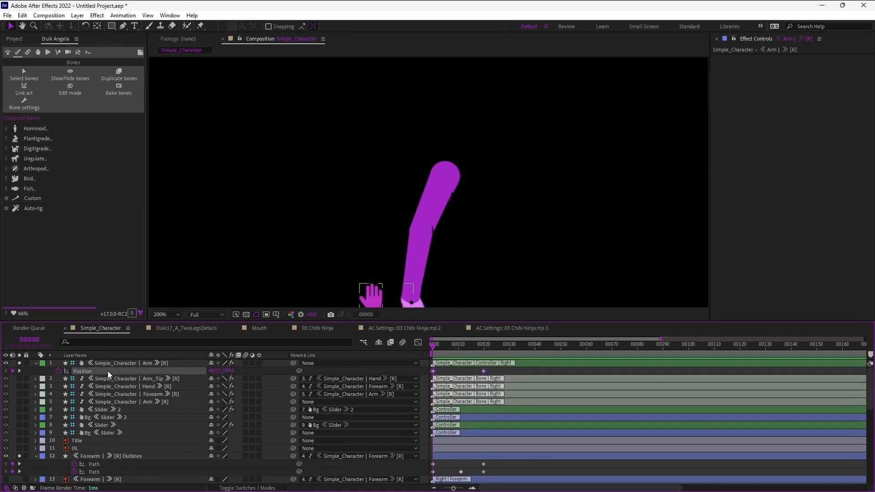
{"action": "left_click_drag", "start_coordinate": [448, 349], "coordinate": [465, 356]}
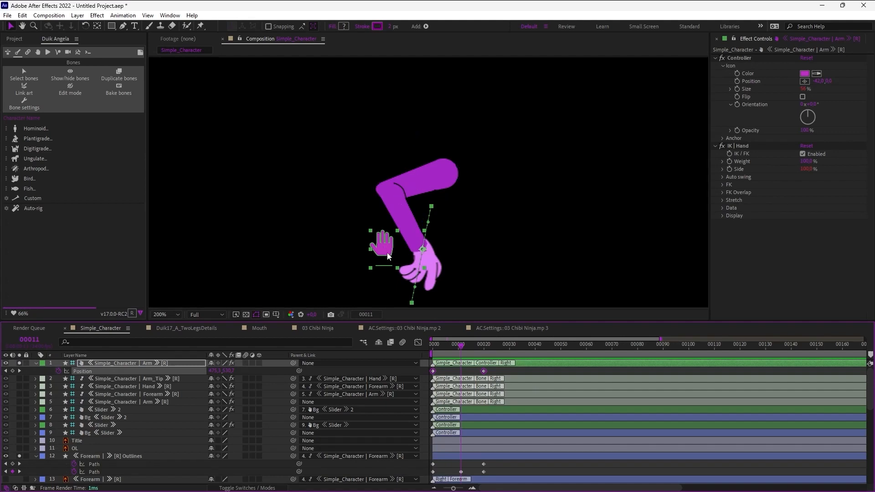
{"action": "left_click", "coordinate": [723, 184]}
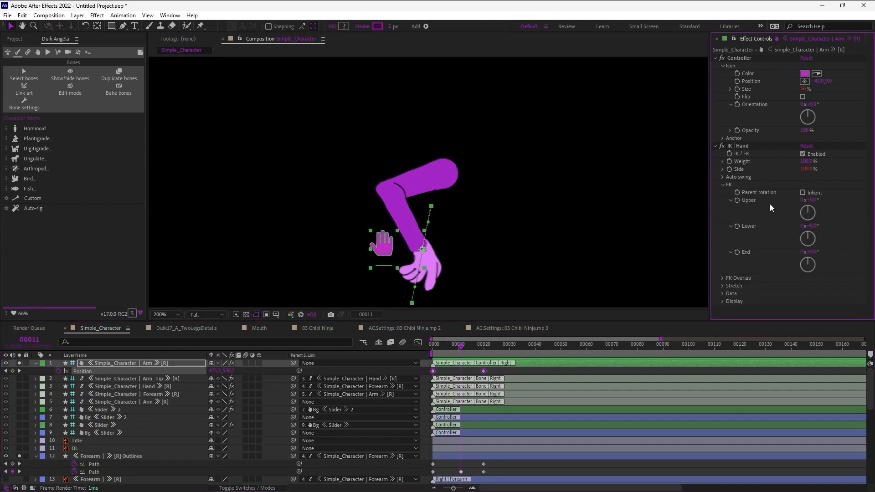
{"action": "left_click", "coordinate": [722, 185]}
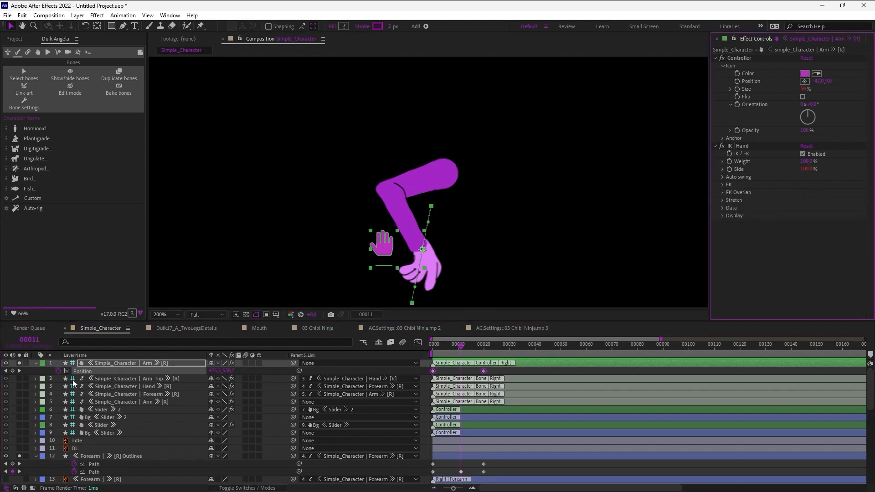
{"action": "left_click", "coordinate": [39, 373]}
{"action": "left_click", "coordinate": [115, 364]}
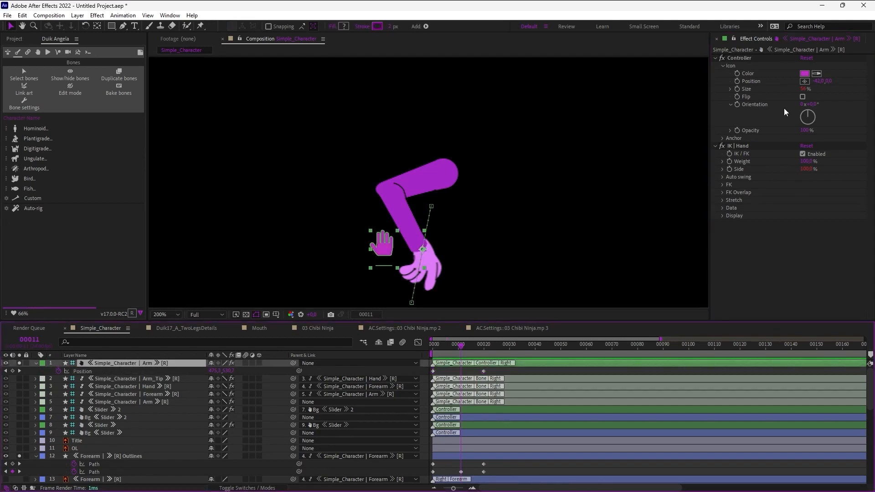
Set the right hand controller as the Duik connector's control, using its IK Length value with minimum 147 and maximum 51
{"action": "left_click_drag", "start_coordinate": [448, 257], "coordinate": [446, 239]}
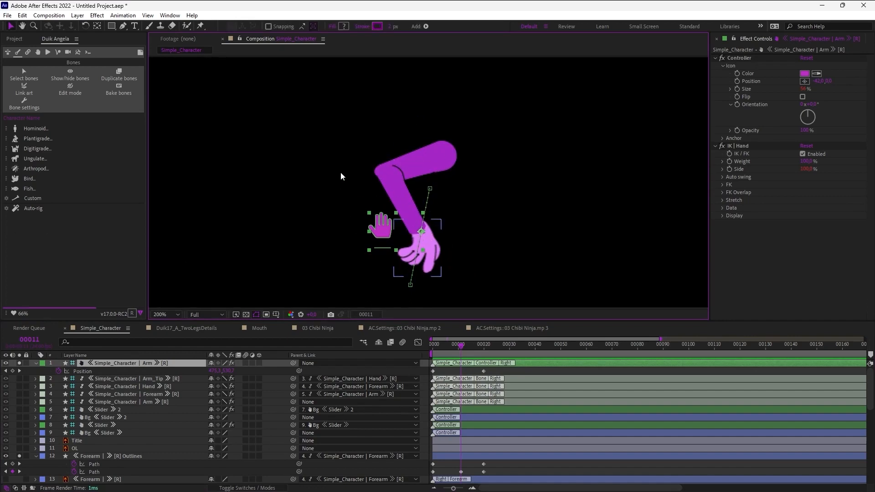
{"action": "left_click", "coordinate": [35, 372]}
{"action": "left_click", "coordinate": [132, 364]}
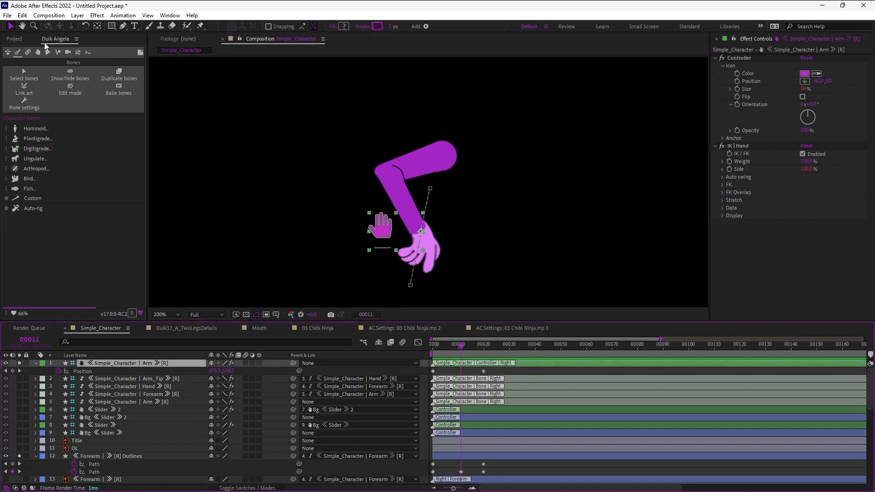
{"action": "left_click", "coordinate": [29, 52]}
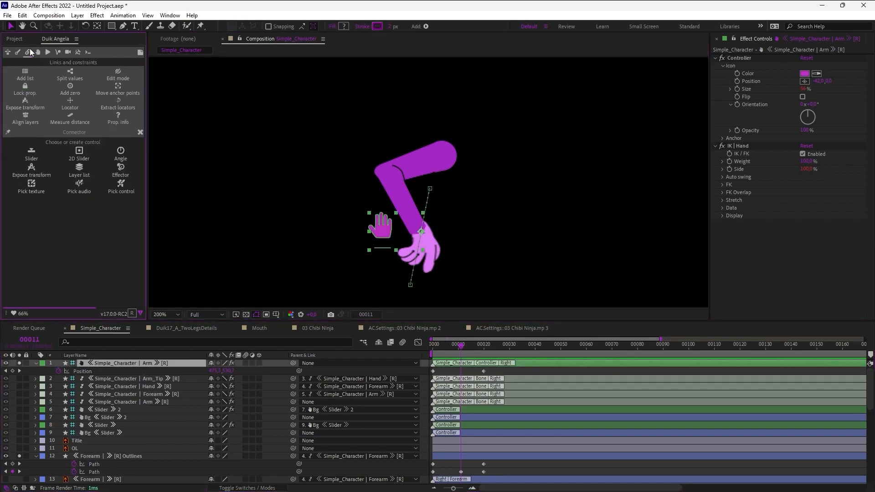
{"action": "left_click", "coordinate": [120, 184]}
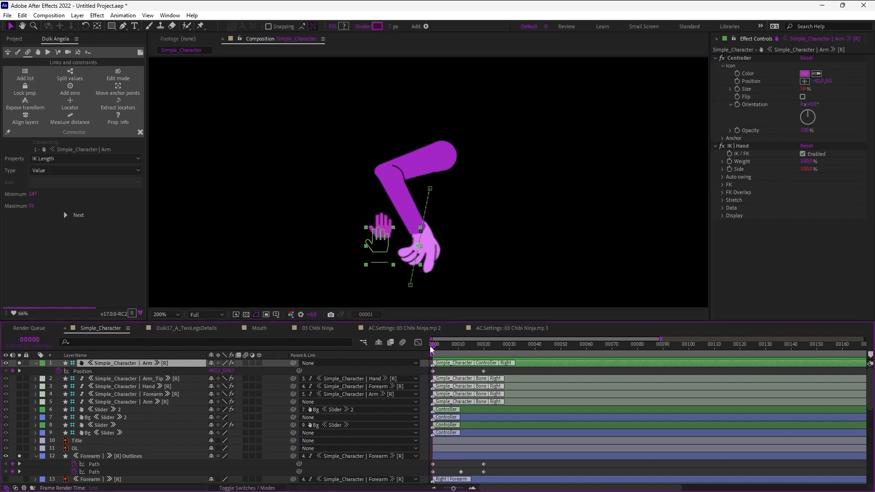
{"action": "left_click_drag", "start_coordinate": [460, 346], "coordinate": [466, 348]}
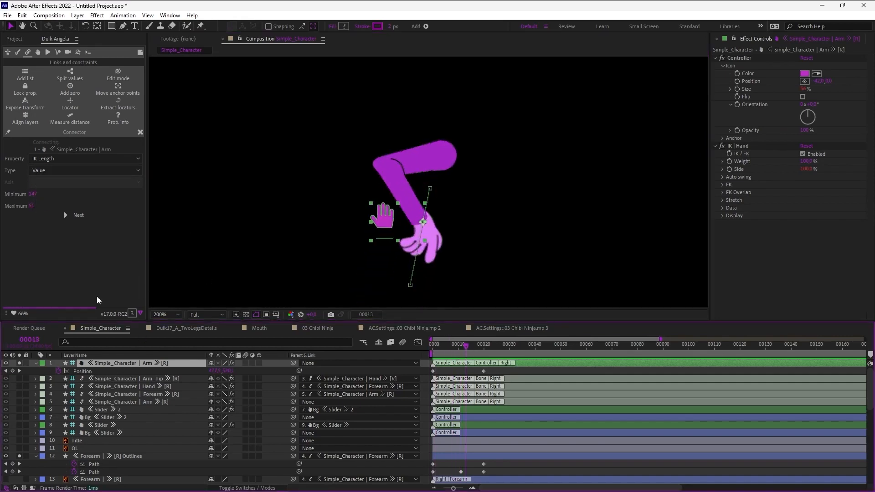
Connect all keyframed paths of the right Forearm and Arm outlines to the controller's IK Length
{"action": "scroll", "coordinate": [118, 394], "scroll_direction": "down", "scroll_amount": 3}
{"action": "left_click_drag", "start_coordinate": [503, 433], "coordinate": [421, 474]}
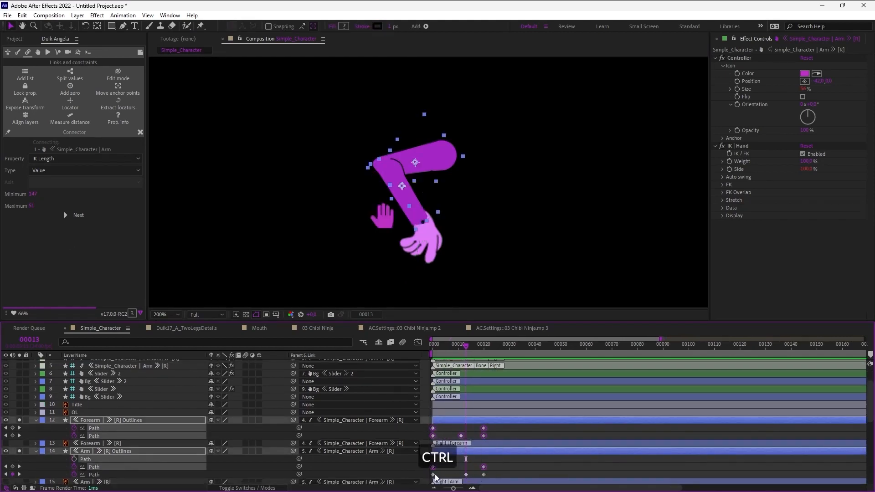
{"action": "left_click_drag", "start_coordinate": [504, 476], "coordinate": [421, 476]}
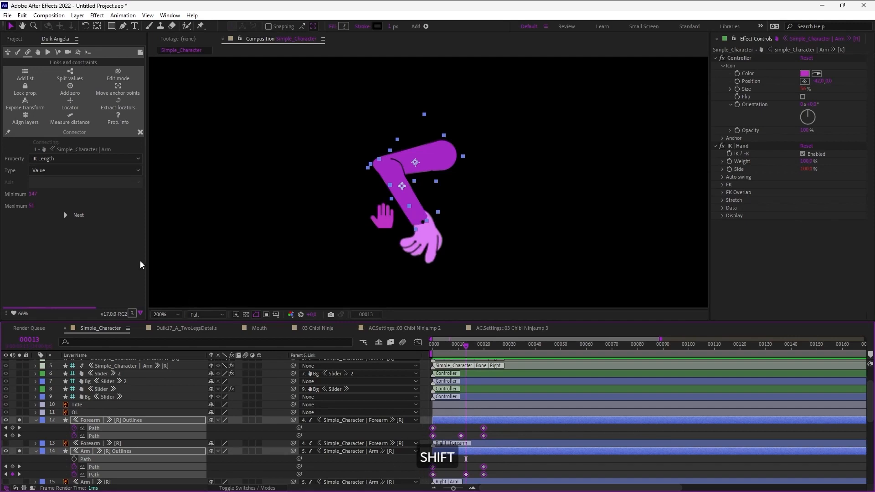
{"action": "left_click", "coordinate": [76, 216]}
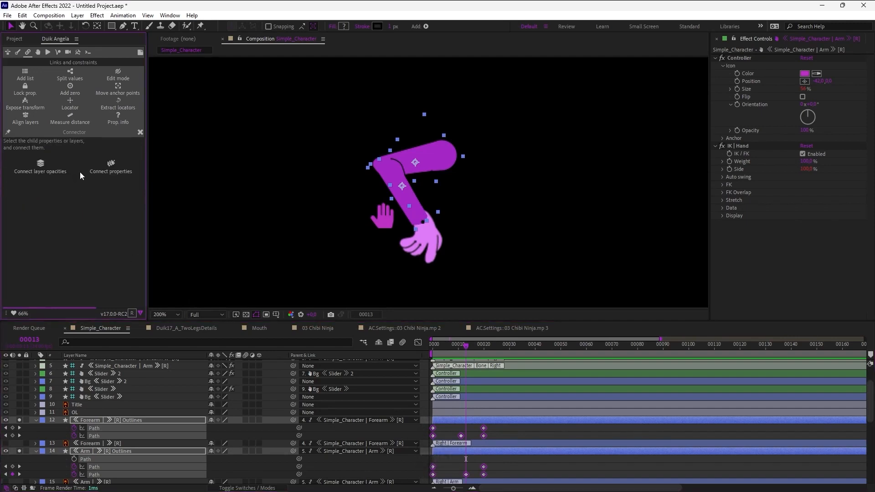
{"action": "left_click", "coordinate": [112, 167]}
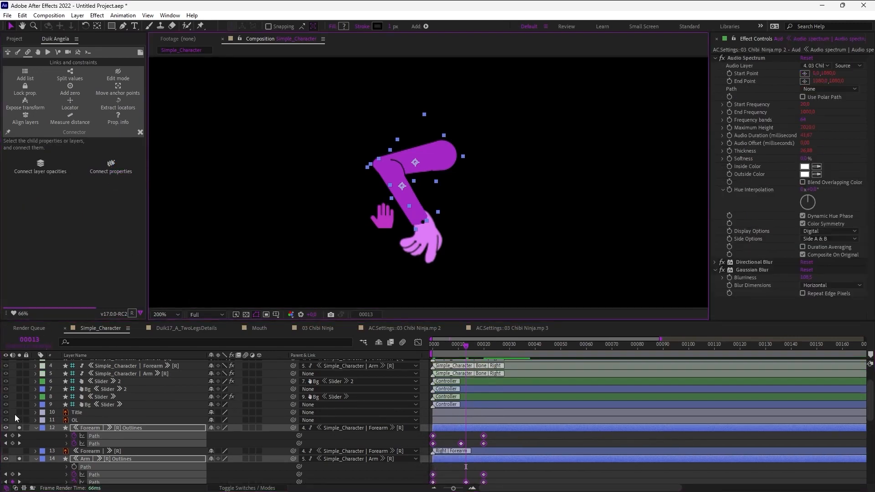
Review the connected path keyframes of the Forearm and Arm outlines from frame 0, and collapse both layers
{"action": "key", "text": "F2"}
{"action": "left_click_drag", "start_coordinate": [467, 346], "coordinate": [426, 351]}
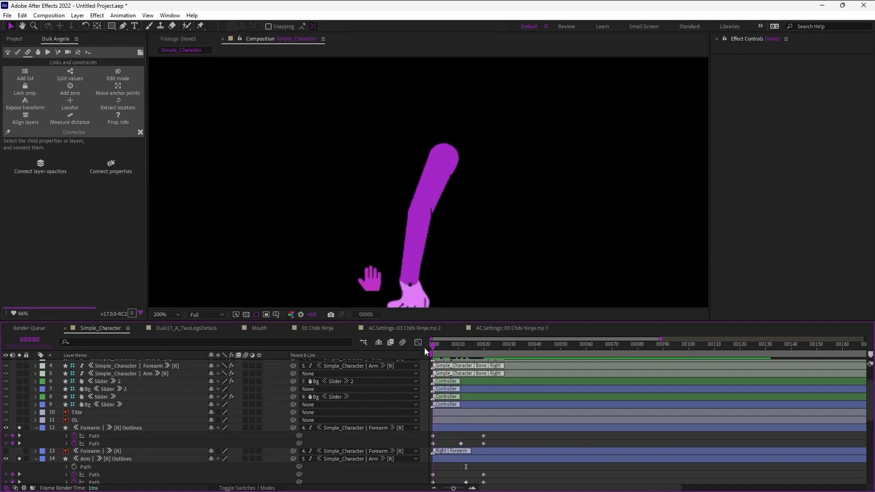
{"action": "scroll", "coordinate": [131, 393], "scroll_direction": "up", "scroll_amount": 3}
{"action": "scroll", "coordinate": [77, 432], "scroll_direction": "down", "scroll_amount": 4}
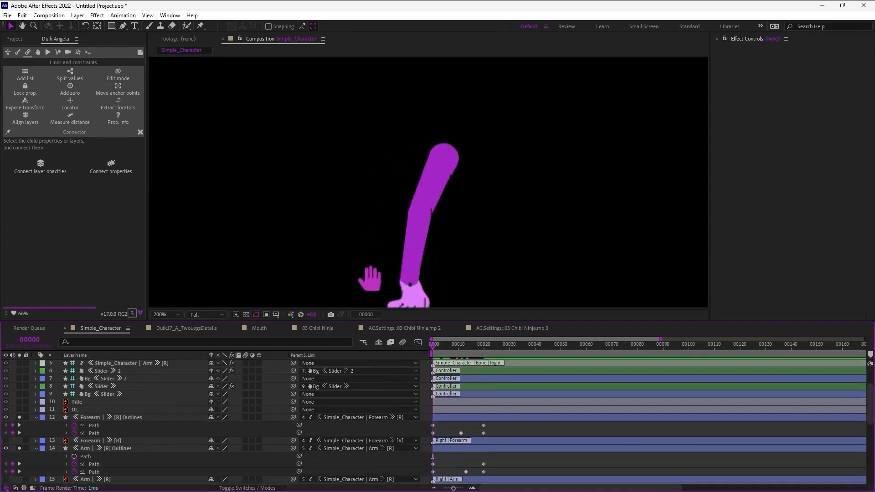
{"action": "left_click_drag", "start_coordinate": [504, 425], "coordinate": [392, 434]}
{"action": "left_click_drag", "start_coordinate": [502, 461], "coordinate": [379, 468]}
{"action": "left_click", "coordinate": [378, 468]}
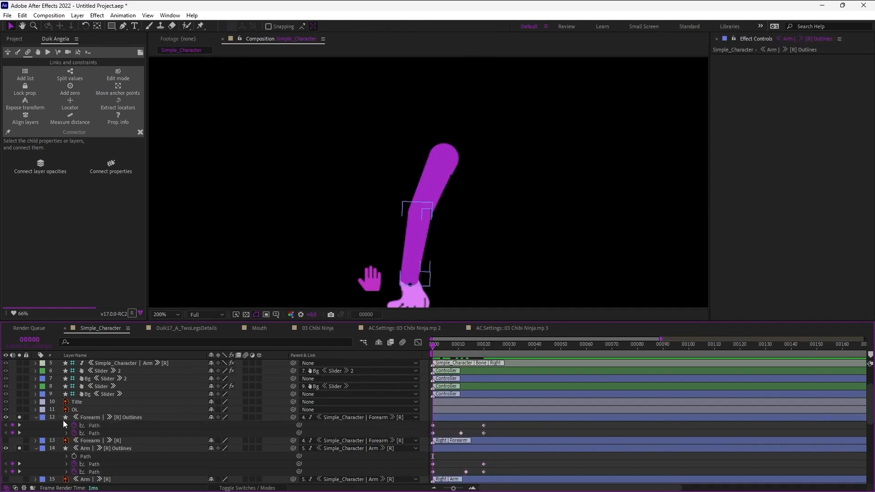
{"action": "left_click", "coordinate": [36, 418]}
{"action": "left_click", "coordinate": [36, 432]}
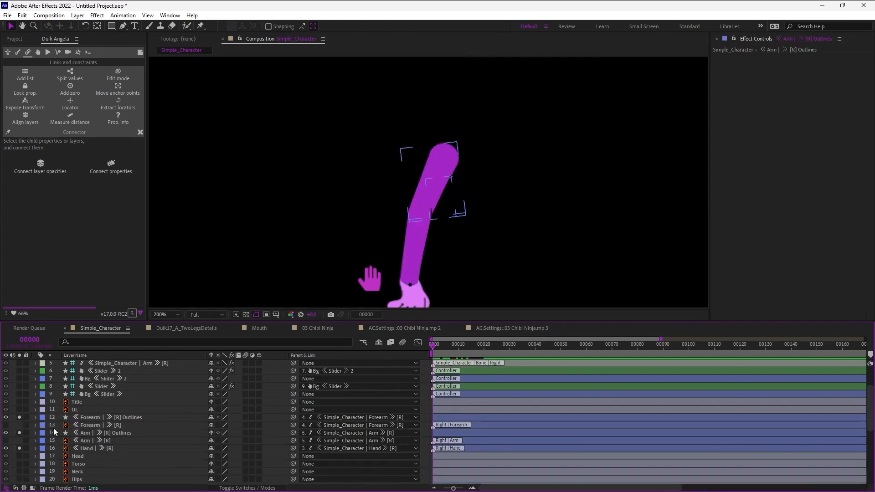
Remove the position keyframes from the right hand controller layer
{"action": "scroll", "coordinate": [91, 401], "scroll_direction": "up", "scroll_amount": 3}
{"action": "left_click", "coordinate": [113, 364]}
{"action": "left_click_drag", "start_coordinate": [405, 246], "coordinate": [390, 175]}
{"action": "left_click", "coordinate": [58, 378]}
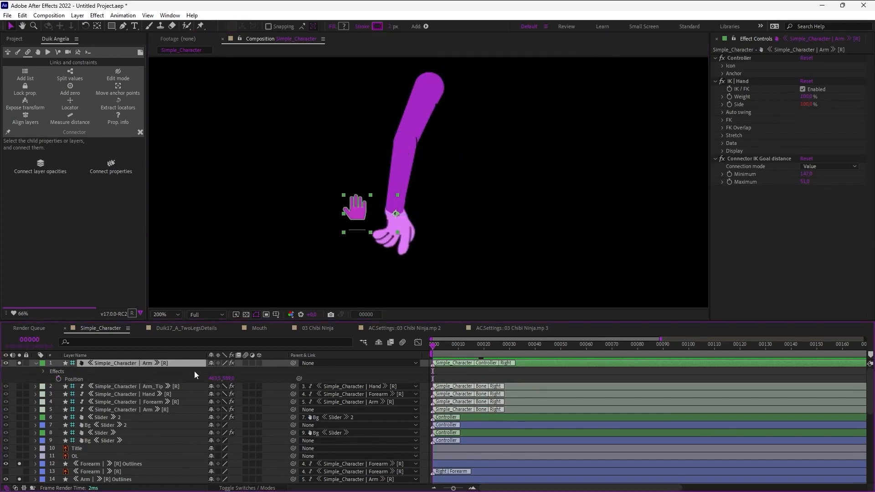
Move the hand controller to test the elbow bend, and keyframe its position so the arm overstretches by frame 17
{"action": "left_click", "coordinate": [36, 363]}
{"action": "left_click_drag", "start_coordinate": [395, 228], "coordinate": [355, 189]}
{"action": "left_click_drag", "start_coordinate": [316, 198], "coordinate": [371, 252]}
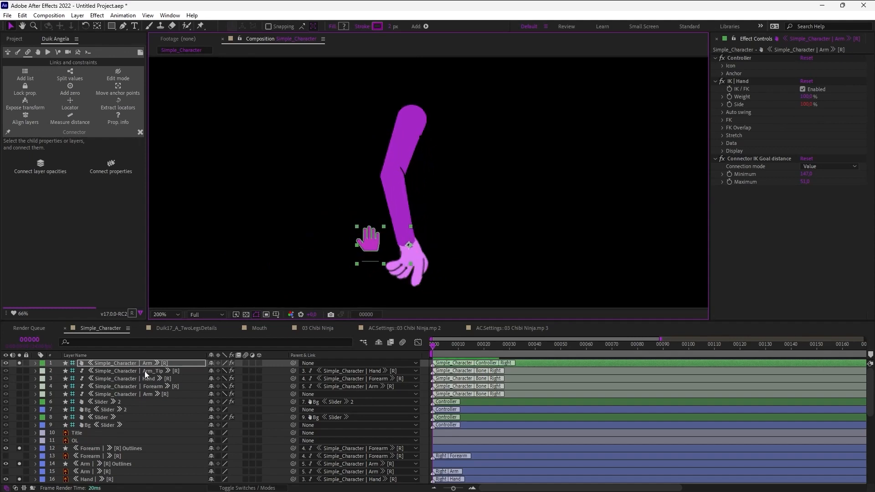
{"action": "key", "text": "p"}
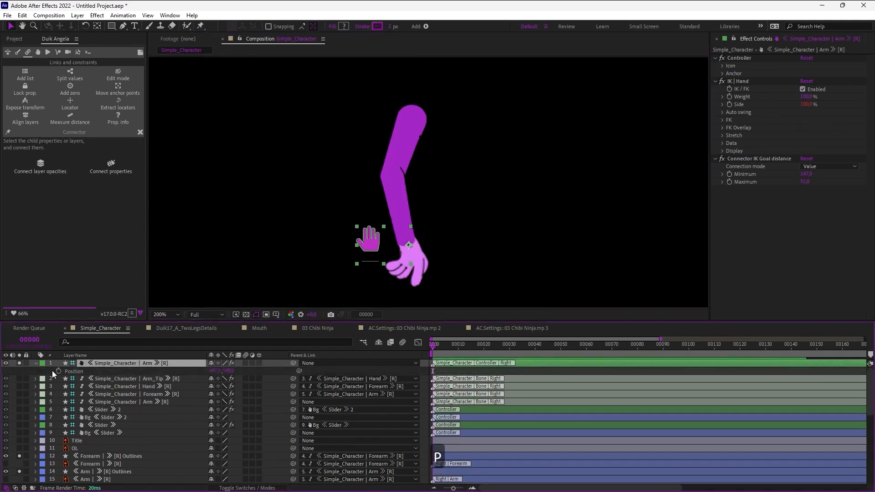
{"action": "left_click_drag", "start_coordinate": [388, 243], "coordinate": [415, 249]}
Add an empty group to the Arm outline's contents and move Groups 1, 2 and 3 into it
{"action": "scroll", "coordinate": [107, 428], "scroll_direction": "down", "scroll_amount": 3}
{"action": "left_click", "coordinate": [101, 423]}
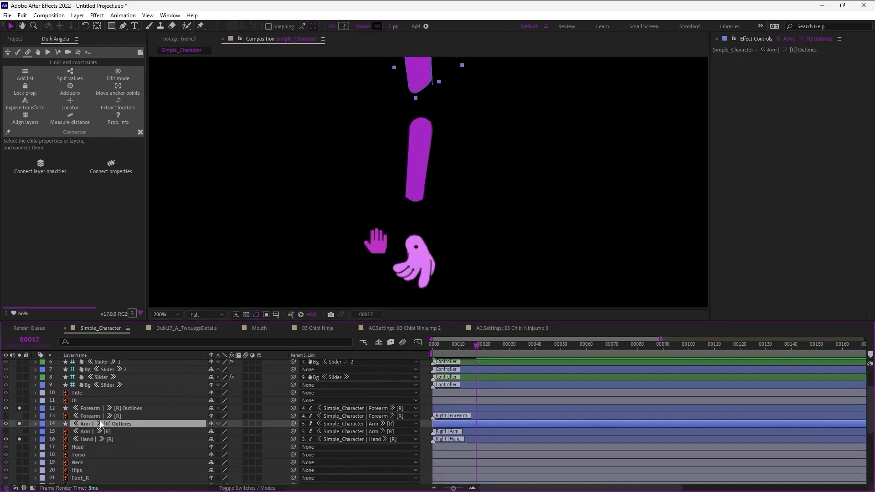
{"action": "left_click", "coordinate": [36, 424]}
{"action": "left_click_drag", "start_coordinate": [64, 471], "coordinate": [61, 447]}
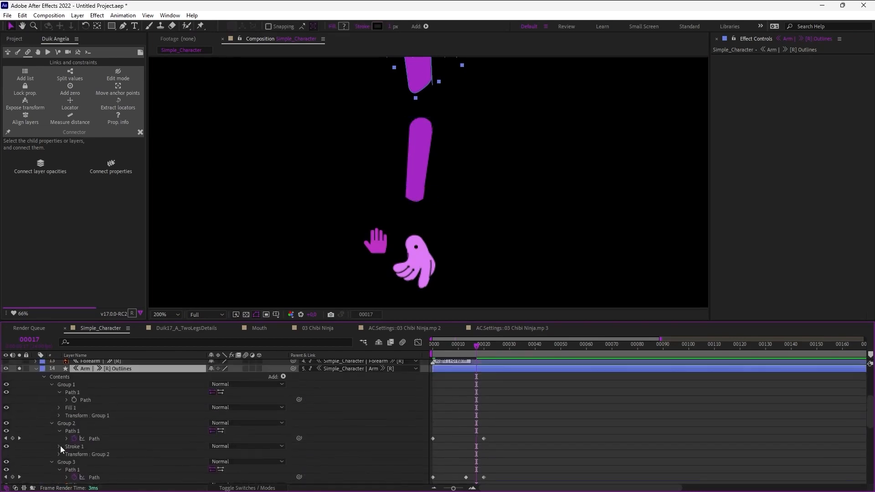
{"action": "left_click", "coordinate": [51, 413]}
{"action": "left_click", "coordinate": [51, 428]}
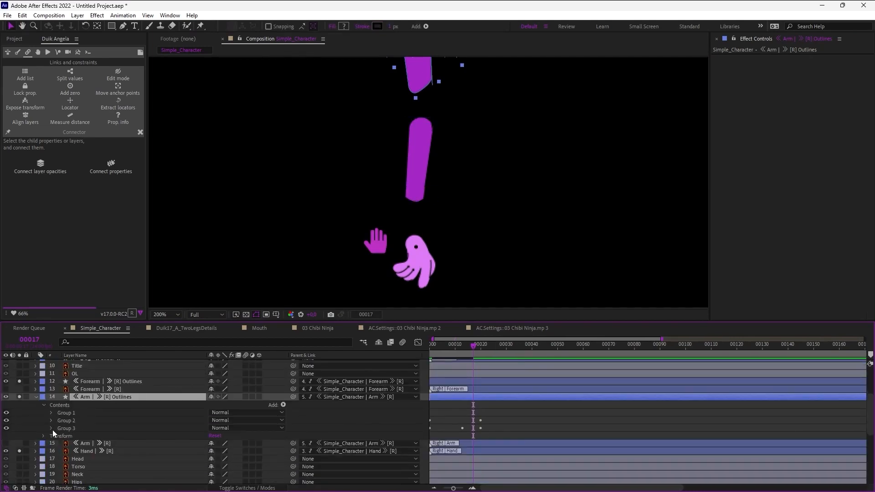
{"action": "left_click", "coordinate": [283, 404]}
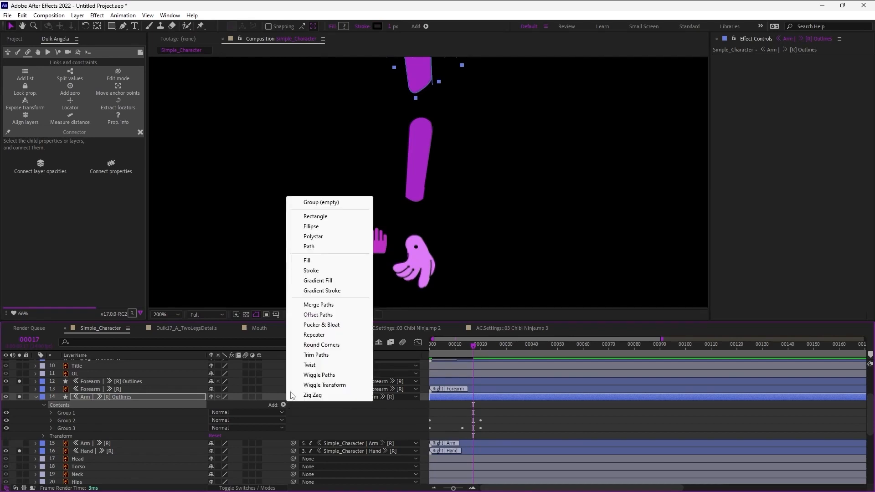
{"action": "left_click", "coordinate": [320, 202]}
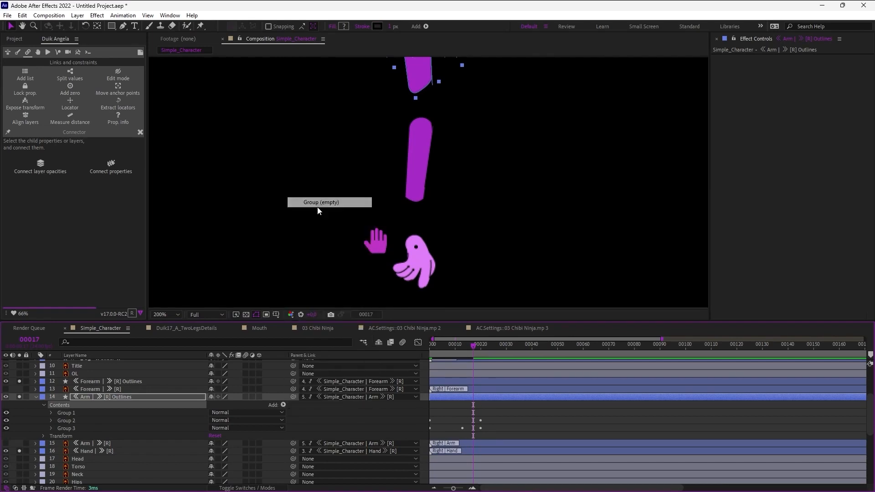
{"action": "left_click", "coordinate": [72, 413]}
{"action": "left_click", "coordinate": [70, 428], "text": "shift"}
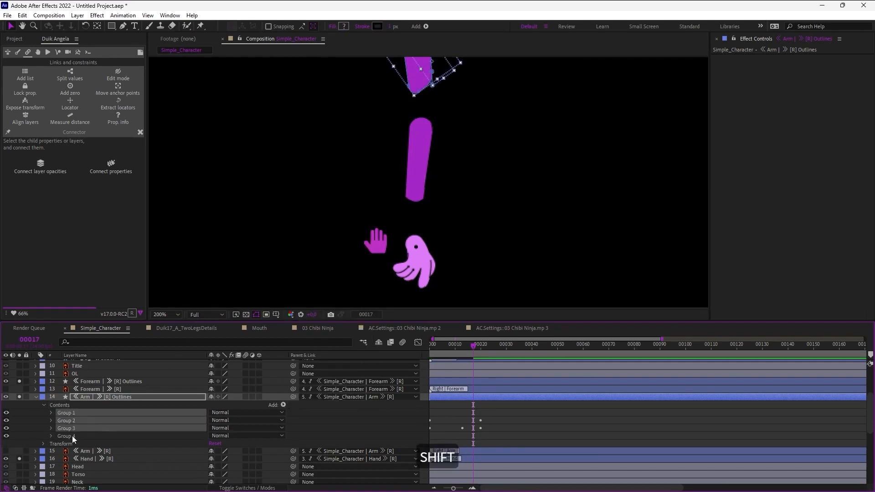
{"action": "left_click_drag", "start_coordinate": [72, 430], "coordinate": [69, 436]}
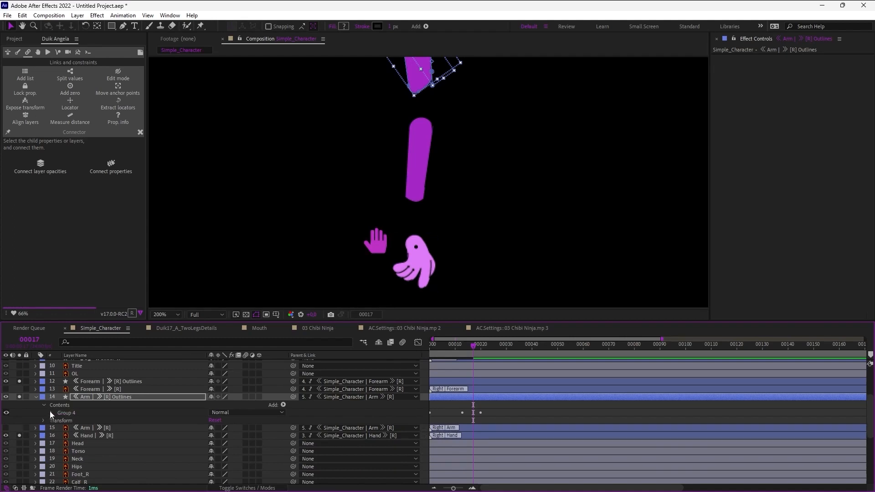
Keyframe scale and skew on the Arm outline's new group at frames 0 and 17, lengthening it at frame 17
{"action": "left_click", "coordinate": [51, 413]}
{"action": "left_click_drag", "start_coordinate": [291, 182], "coordinate": [242, 277]}
{"action": "left_click", "coordinate": [59, 444]}
{"action": "scroll", "coordinate": [101, 457], "scroll_direction": "down", "scroll_amount": 1}
{"action": "key", "text": "ctrl+z"}
{"action": "left_click_drag", "start_coordinate": [236, 449], "coordinate": [218, 438]}
{"action": "scroll", "coordinate": [142, 450], "scroll_direction": "down", "scroll_amount": 1}
{"action": "key", "text": "ctrl+z"}
{"action": "key", "text": "ctrl+z"}
Group the Forearm outline's Groups 1 and 2 into one new parent group
{"action": "scroll", "coordinate": [473, 410], "scroll_direction": "up", "scroll_amount": 4}
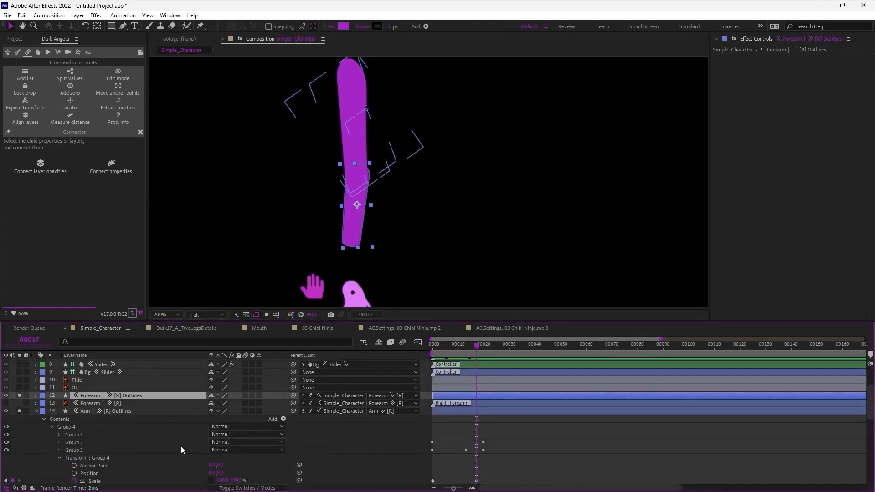
{"action": "left_click", "coordinate": [35, 395]}
{"action": "left_click", "coordinate": [69, 403]}
{"action": "left_click", "coordinate": [73, 411], "text": "shift"}
{"action": "key", "text": "ctrl+g"}
Keyframe scale and skew on the Forearm outline's parent group at frames 0 and 17, unlinking the scale to lengthen it at frame 17
{"action": "left_click", "coordinate": [51, 403]}
{"action": "left_click", "coordinate": [59, 396]}
{"action": "left_click", "coordinate": [74, 419]}
{"action": "left_click", "coordinate": [74, 427]}
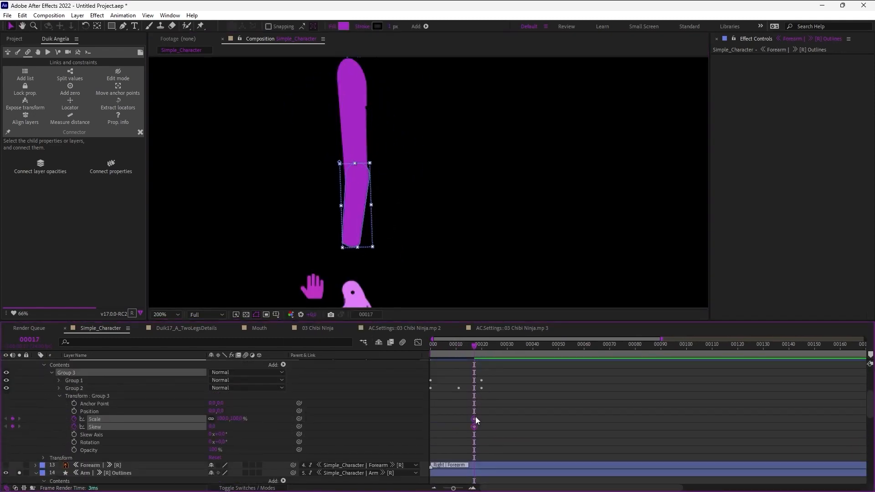
{"action": "key", "text": "ctrl+z"}
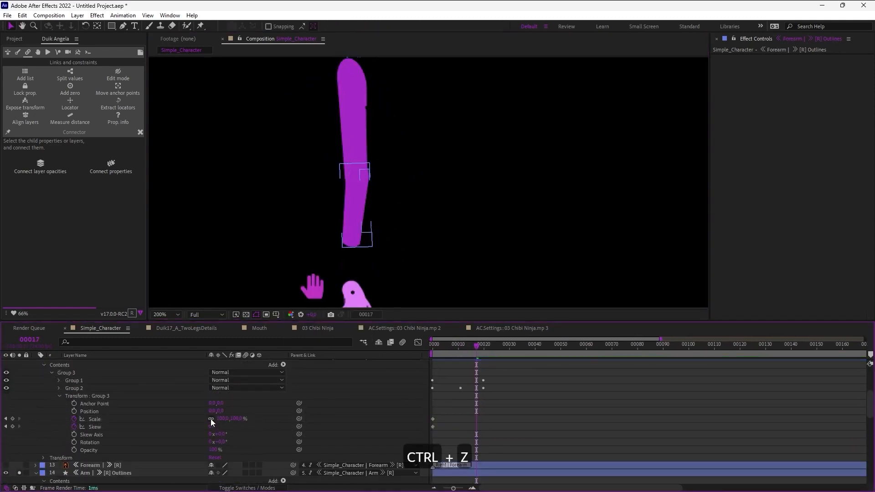
{"action": "left_click", "coordinate": [211, 418]}
{"action": "left_click_drag", "start_coordinate": [235, 419], "coordinate": [216, 425]}
{"action": "scroll", "coordinate": [174, 436], "scroll_direction": "down", "scroll_amount": 2}
{"action": "left_click_drag", "start_coordinate": [477, 351], "coordinate": [421, 357]}
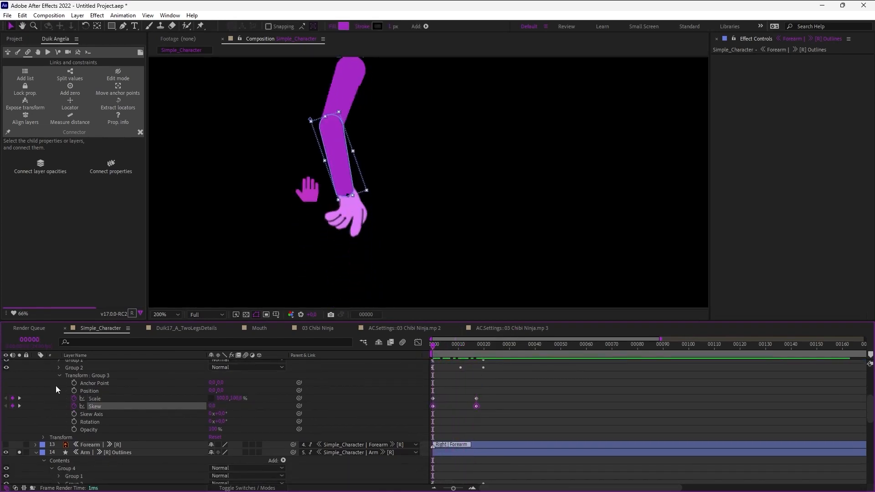
Show only the keyframed properties of the Forearm and Arm outline layers
{"action": "scroll", "coordinate": [56, 390], "scroll_direction": "up", "scroll_amount": 5}
{"action": "left_click", "coordinate": [103, 457]}
{"action": "key", "text": "u"}
{"action": "scroll", "coordinate": [114, 444], "scroll_direction": "down", "scroll_amount": 4}
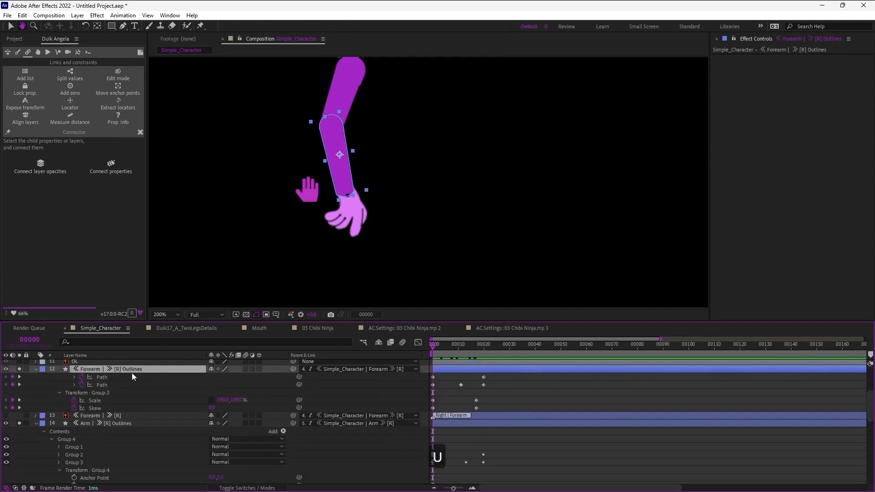
{"action": "left_click", "coordinate": [103, 424]}
{"action": "key", "text": "u"}
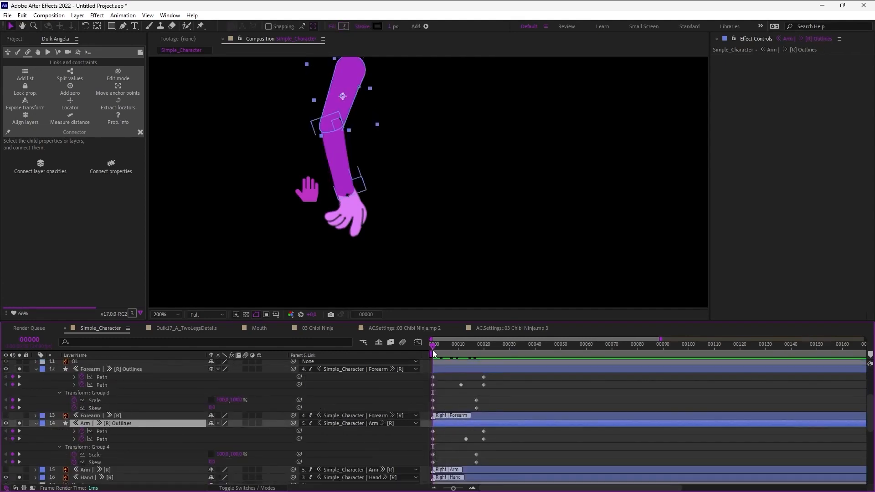
Shift the path keyframes of both outline layers to start at about frame 42, keeping their spacing
{"action": "left_click_drag", "start_coordinate": [439, 347], "coordinate": [431, 369]}
{"action": "left_click_drag", "start_coordinate": [493, 397], "coordinate": [428, 406]}
{"action": "left_click_drag", "start_coordinate": [503, 379], "coordinate": [568, 389]}
{"action": "left_click_drag", "start_coordinate": [497, 452], "coordinate": [520, 346]}
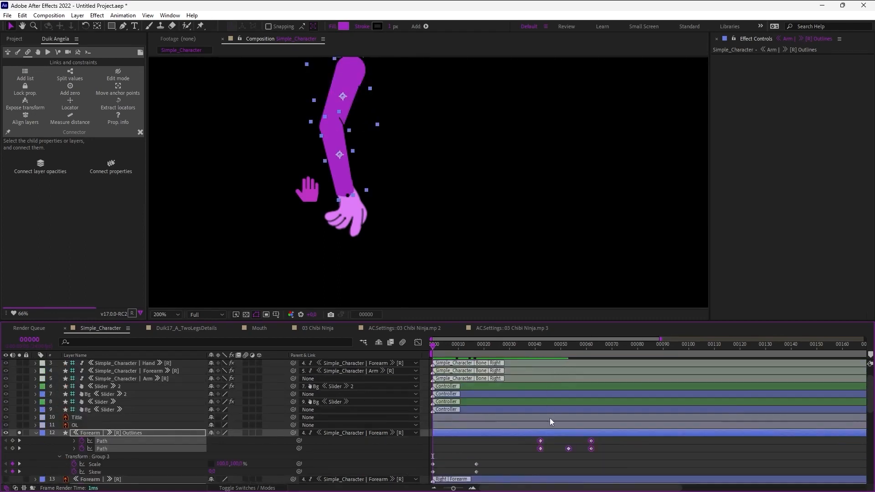
{"action": "left_click_drag", "start_coordinate": [495, 413], "coordinate": [492, 363]}
{"action": "scroll", "coordinate": [536, 401], "scroll_direction": "up", "scroll_amount": 3}
Assign one label colour to both outlines' path keyframes and another to their scale and skew keyframes
{"action": "right_click", "coordinate": [537, 399]}
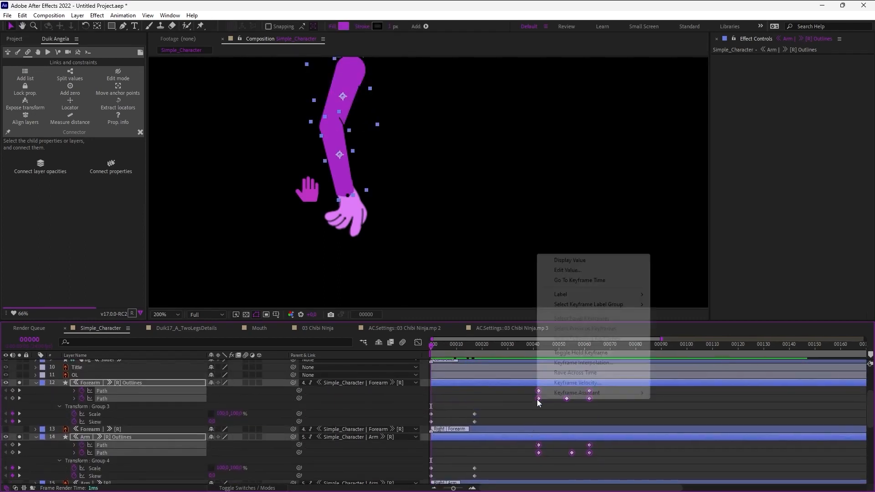
{"action": "mouse_move", "coordinate": [581, 295]}
{"action": "left_click", "coordinate": [672, 280]}
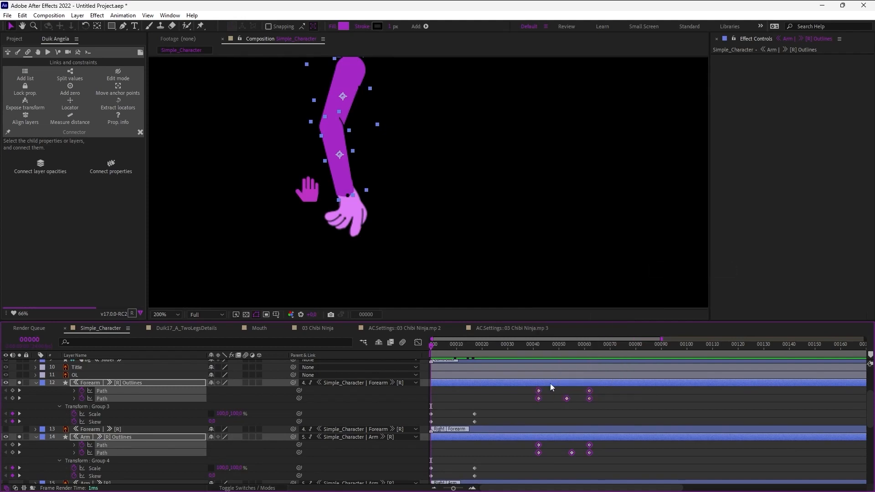
{"action": "left_click_drag", "start_coordinate": [502, 413], "coordinate": [427, 426]}
{"action": "left_click_drag", "start_coordinate": [494, 463], "coordinate": [429, 479]}
{"action": "right_click", "coordinate": [475, 469]}
{"action": "mouse_move", "coordinate": [553, 362]}
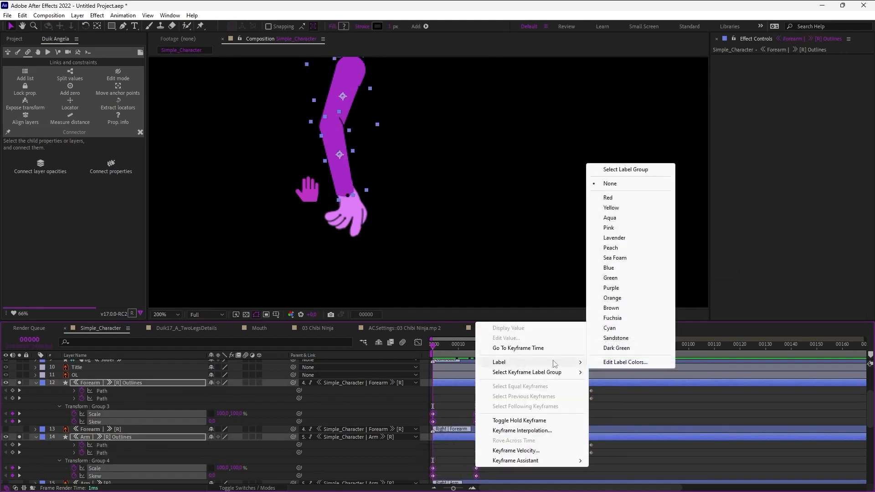
{"action": "left_click", "coordinate": [623, 262]}
{"action": "left_click", "coordinate": [535, 390]}
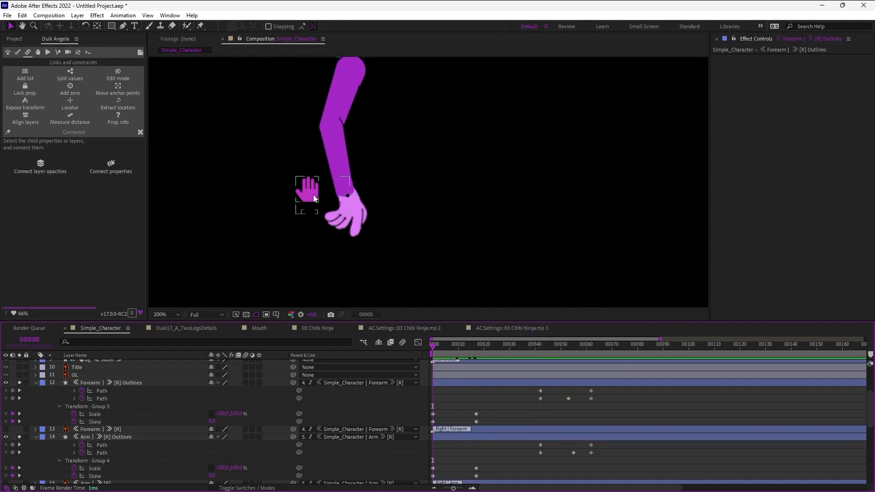
{"action": "left_click", "coordinate": [313, 195]}
{"action": "left_click", "coordinate": [140, 132]}
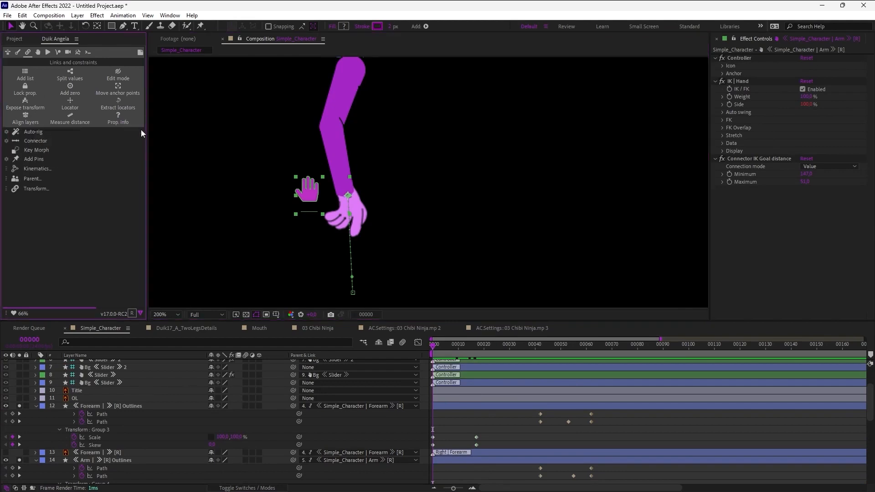
{"action": "left_click", "coordinate": [5, 143]}
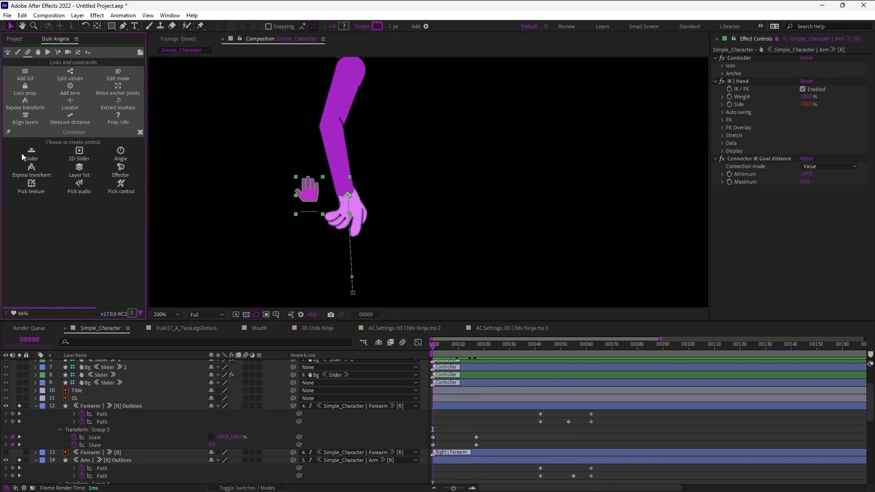
{"action": "left_click", "coordinate": [122, 186]}
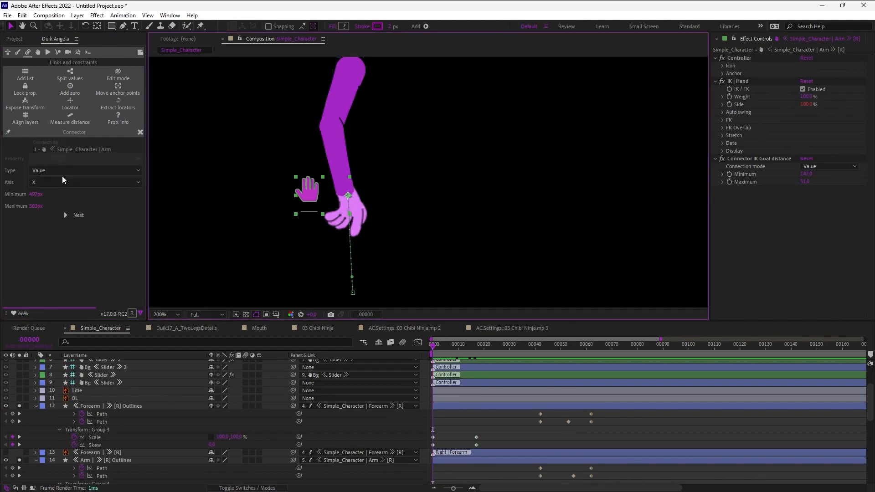
{"action": "scroll", "coordinate": [111, 364], "scroll_direction": "up", "scroll_amount": 3}
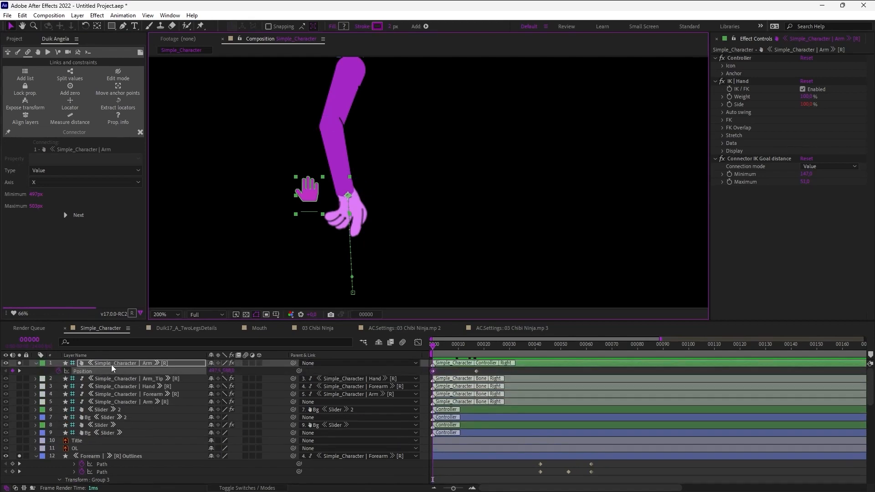
Pick the whole Simple_Character Arm [R] controller layer as the connector's control, with Upper Stretch as its driving property
{"action": "left_click", "coordinate": [111, 364]}
{"action": "left_click", "coordinate": [139, 133]}
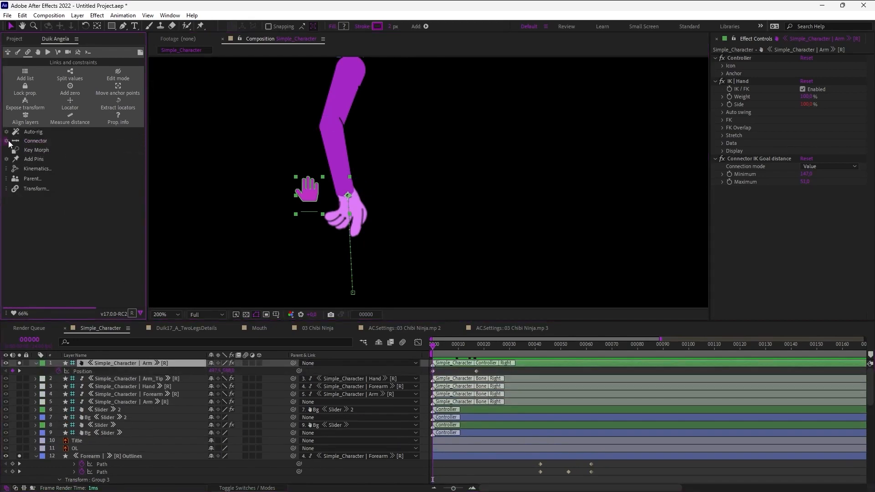
{"action": "left_click", "coordinate": [123, 184]}
{"action": "left_click", "coordinate": [84, 159]}
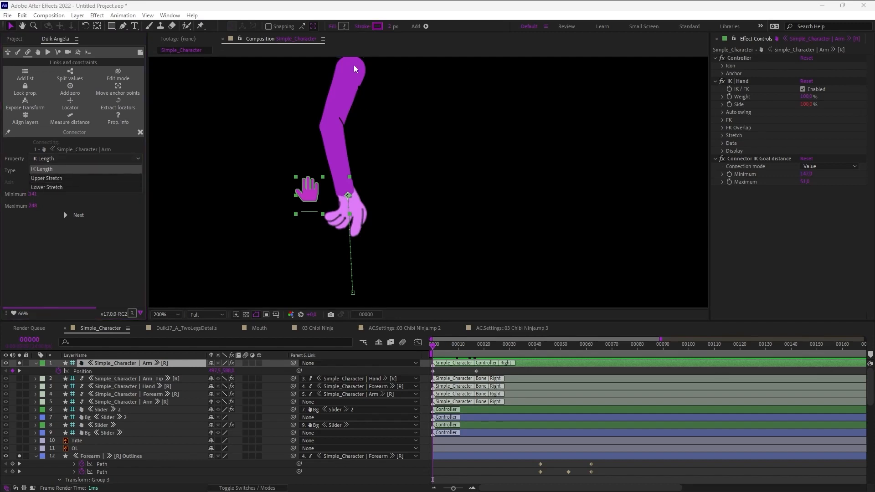
{"action": "left_click", "coordinate": [68, 181]}
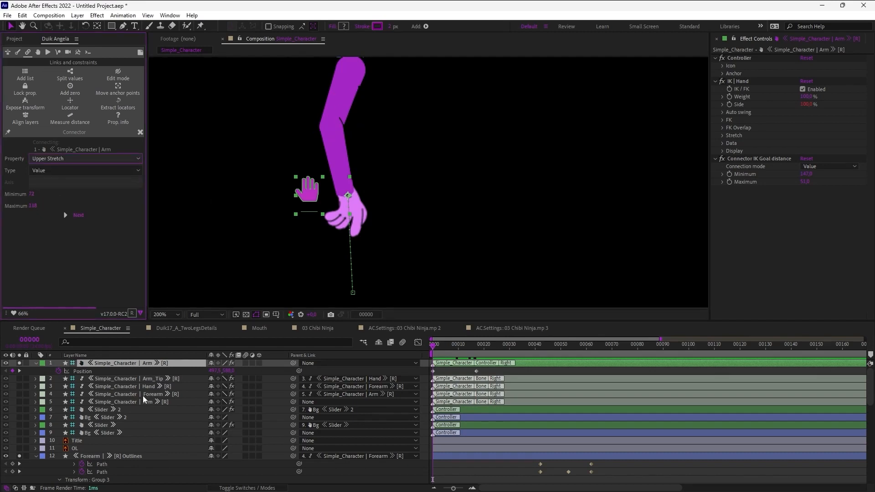
Connect the Scale and Skew of Group 4 in the Arm [R] Outlines layer to the Upper Stretch control
{"action": "scroll", "coordinate": [128, 435], "scroll_direction": "down", "scroll_amount": 5}
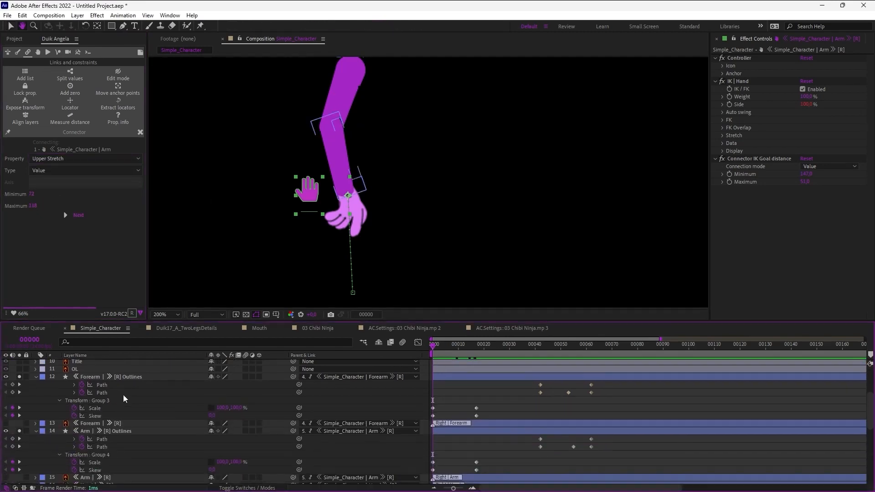
{"action": "left_click", "coordinate": [109, 431]}
{"action": "scroll", "coordinate": [119, 424], "scroll_direction": "down", "scroll_amount": 2}
{"action": "left_click_drag", "start_coordinate": [496, 424], "coordinate": [410, 436]}
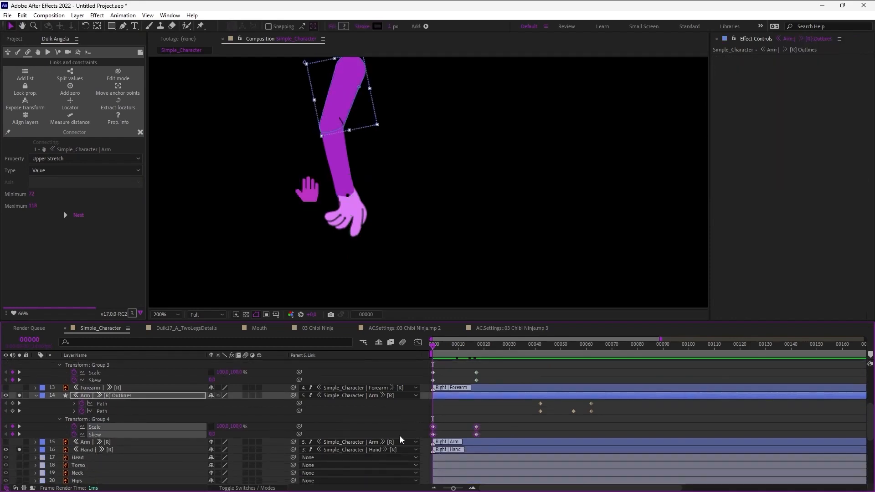
{"action": "left_click", "coordinate": [77, 217]}
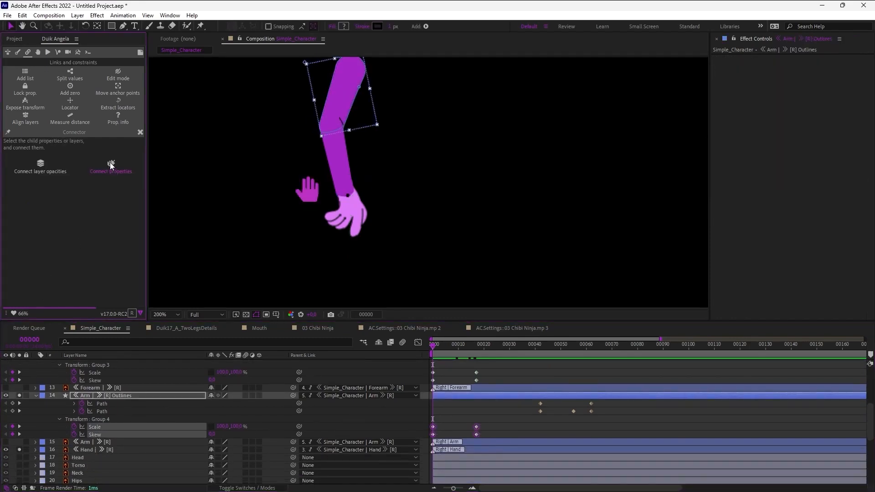
{"action": "left_click", "coordinate": [111, 165]}
Set up another connector from the right Arm controller layer, with Lower Stretch as its driving property
{"action": "left_click", "coordinate": [314, 194]}
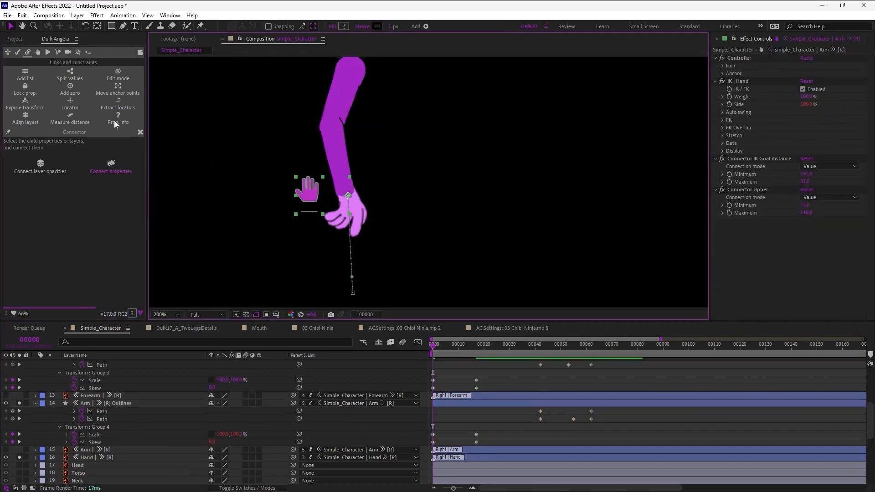
{"action": "left_click", "coordinate": [140, 132]}
{"action": "left_click", "coordinate": [7, 142]}
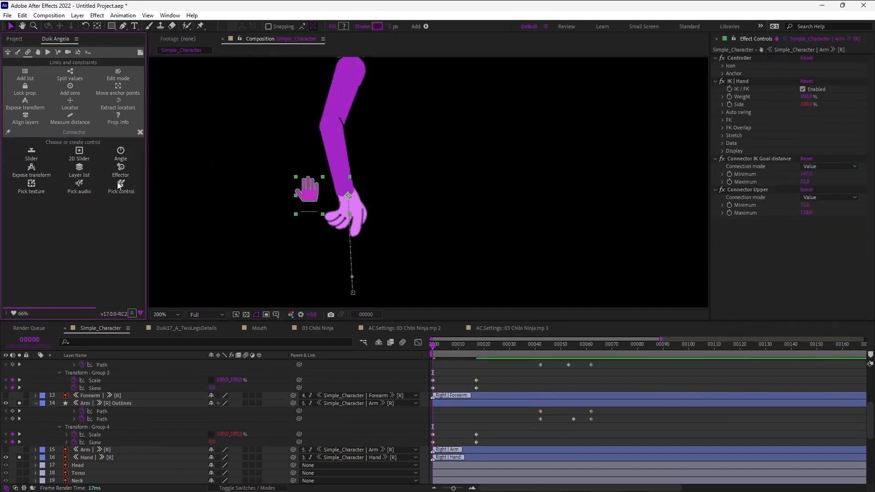
{"action": "left_click", "coordinate": [121, 187]}
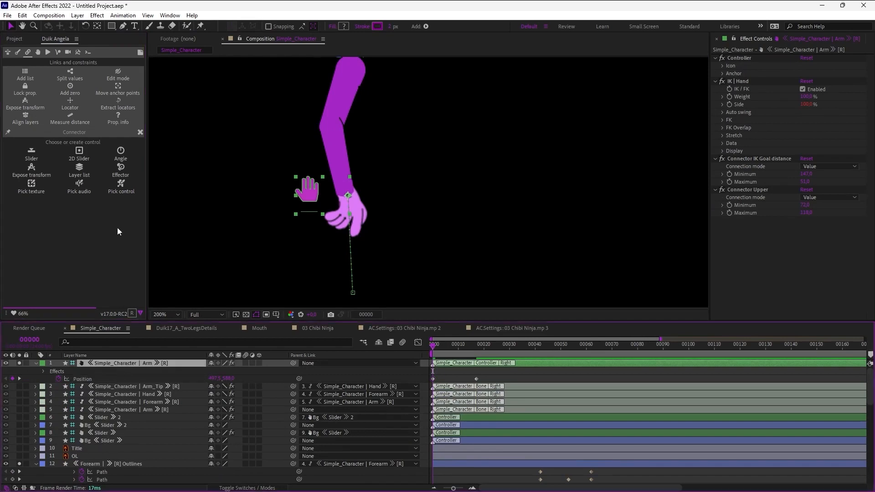
{"action": "left_click", "coordinate": [117, 184]}
{"action": "left_click", "coordinate": [42, 157]}
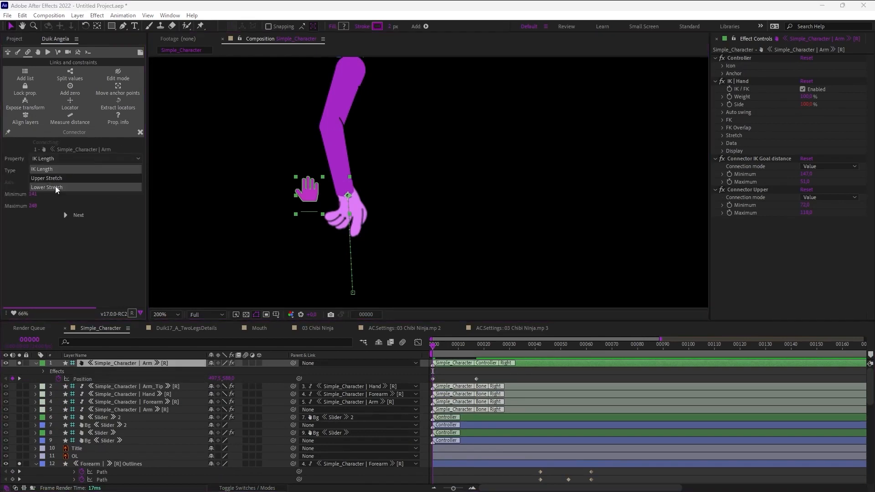
{"action": "left_click", "coordinate": [48, 185]}
Connect the Scale and Skew of Group 3 in the Forearm [R] Outlines layer to the Lower Stretch control
{"action": "scroll", "coordinate": [133, 454], "scroll_direction": "down", "scroll_amount": 5}
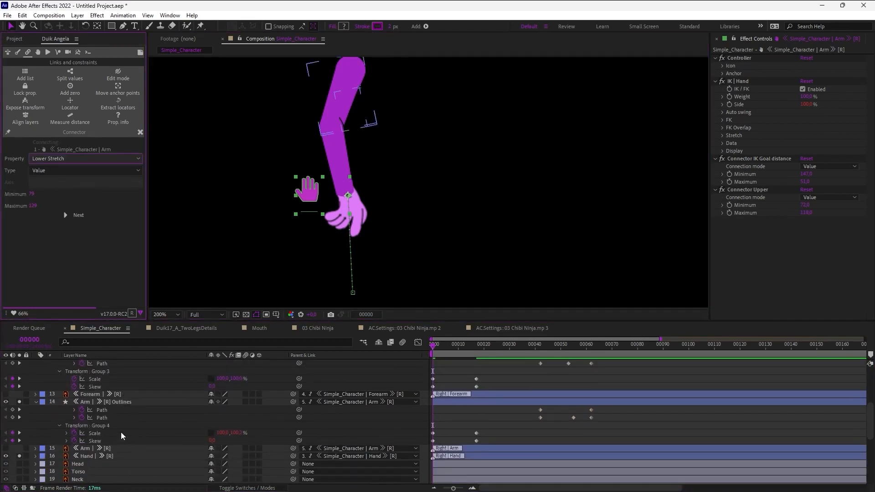
{"action": "left_click_drag", "start_coordinate": [491, 389], "coordinate": [413, 399]}
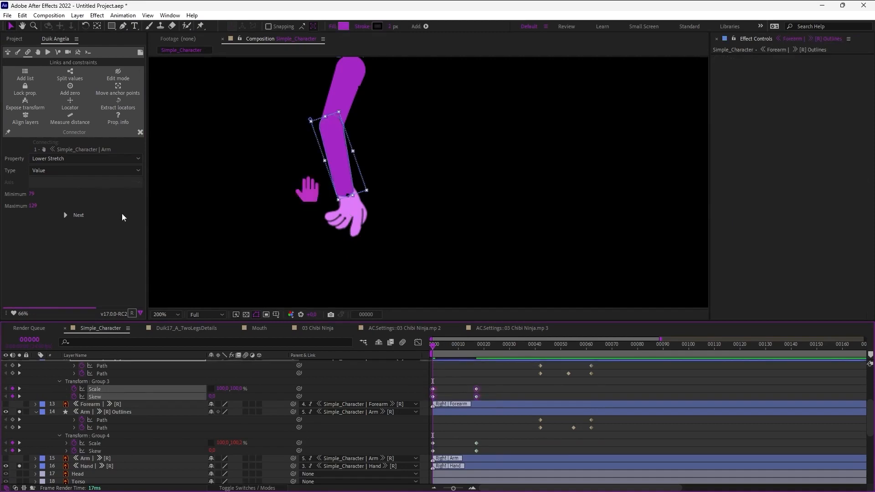
{"action": "left_click", "coordinate": [78, 215]}
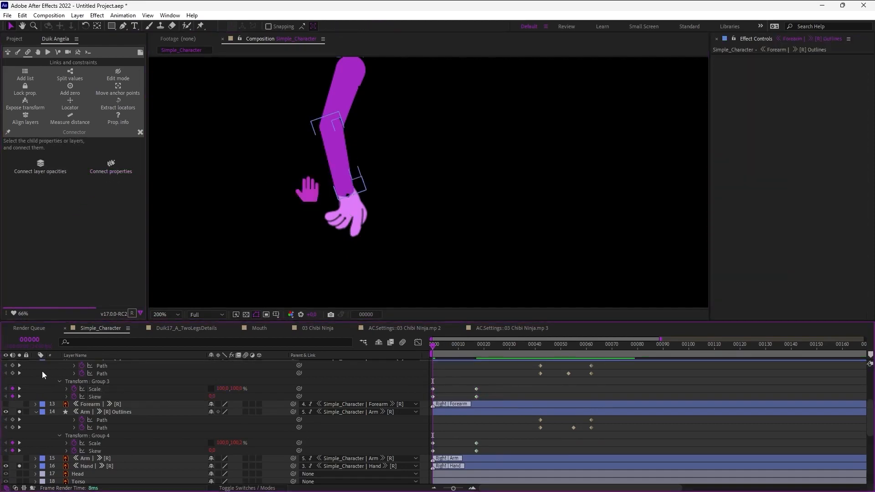
Collapse the revealed layer properties and remove the position keyframes from the Simple_Character Arm [R] controller
{"action": "key", "text": "u"}
{"action": "scroll", "coordinate": [73, 393], "scroll_direction": "up", "scroll_amount": 5}
{"action": "left_click", "coordinate": [121, 365]}
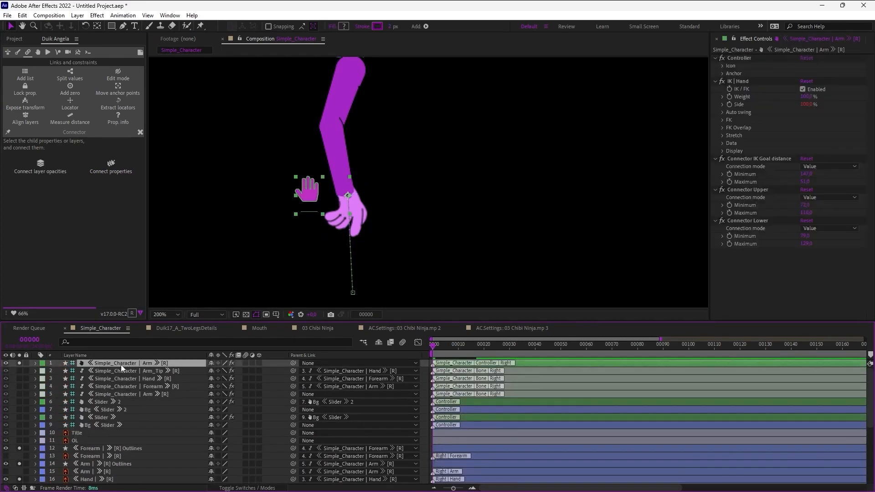
{"action": "key", "text": "p"}
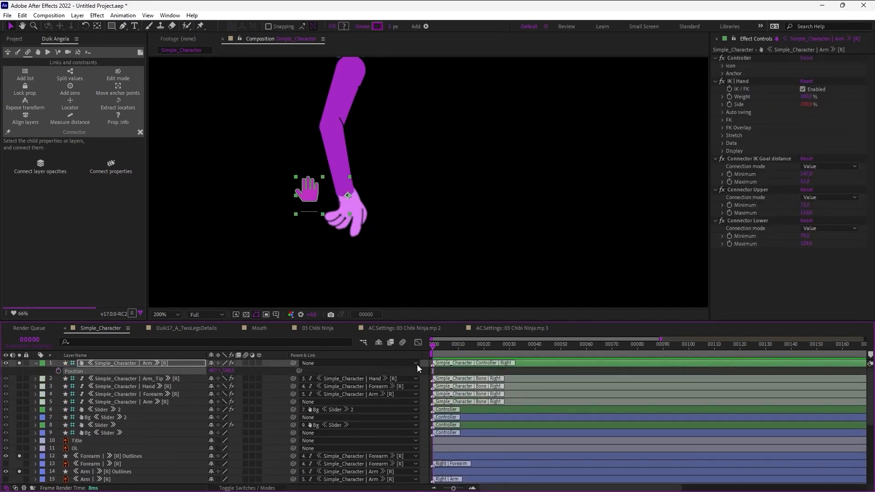
At frame 11, move the right hand controller around to test the arm's bending and stretching, leaving the elbow bent
{"action": "left_click", "coordinate": [460, 345]}
{"action": "left_click_drag", "start_coordinate": [310, 185], "coordinate": [321, 170]}
{"action": "left_click_drag", "start_coordinate": [356, 211], "coordinate": [378, 162]}
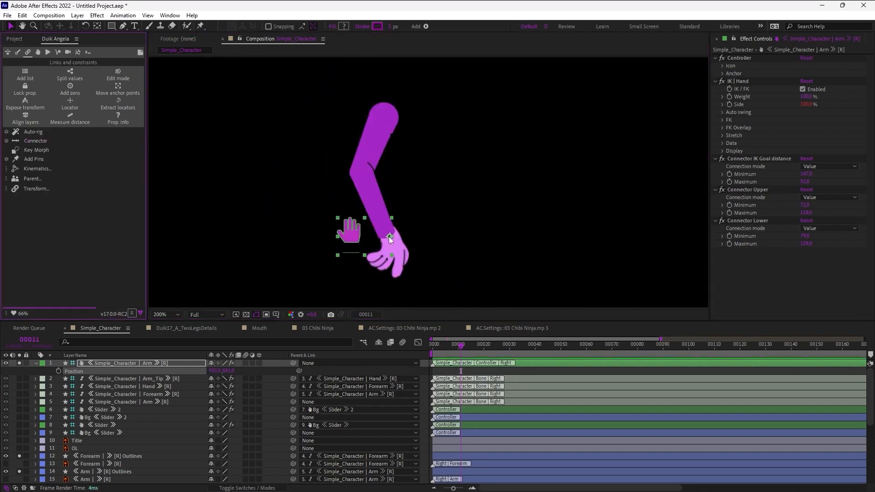
{"action": "left_click_drag", "start_coordinate": [357, 240], "coordinate": [340, 195]}
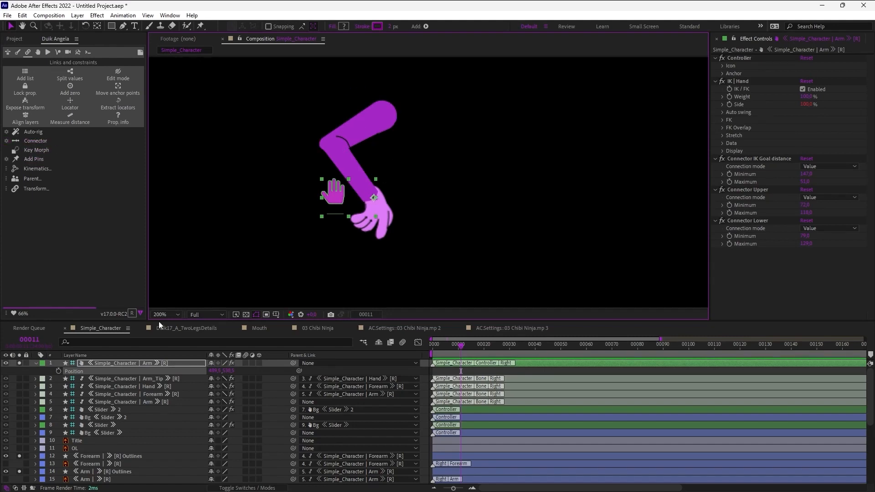
{"action": "left_click", "coordinate": [22, 372]}
{"action": "scroll", "coordinate": [23, 378], "scroll_direction": "down", "scroll_amount": 4}
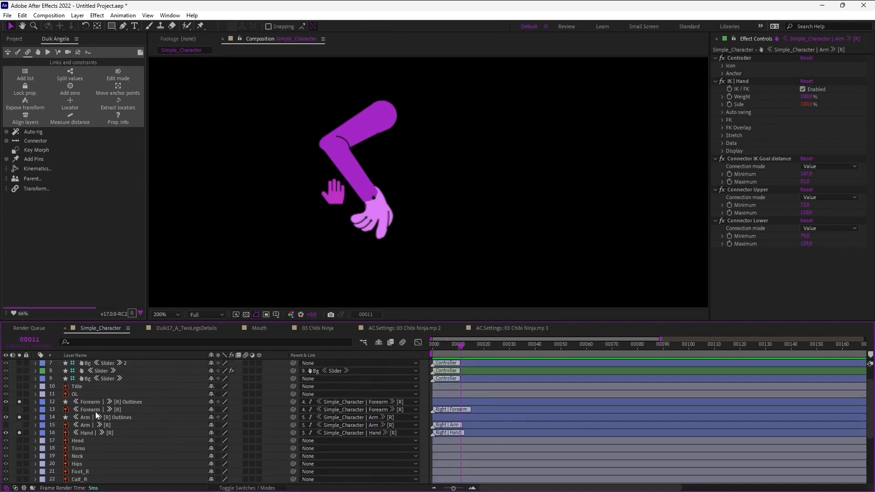
{"action": "left_click", "coordinate": [333, 198]}
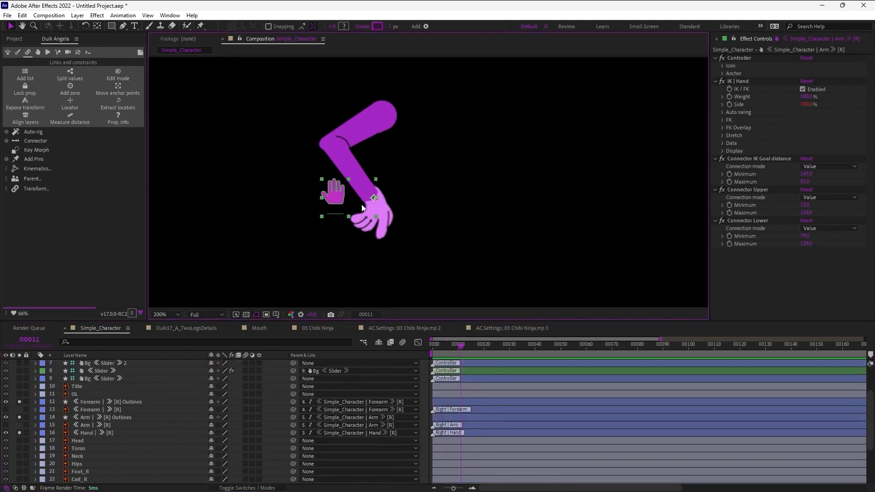
In the 03 Chibi Ninja composition, add a Duik list to the Rectangle layer's Position property
{"action": "left_click", "coordinate": [324, 330]}
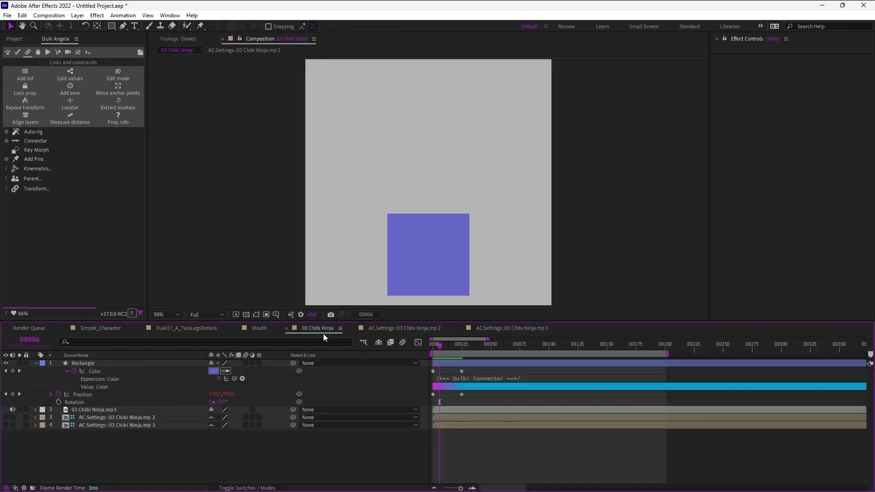
{"action": "left_click", "coordinate": [81, 394]}
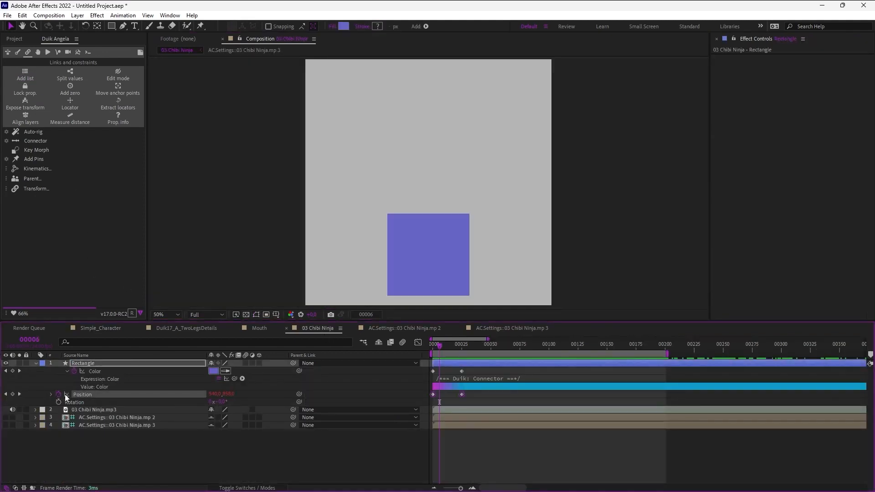
{"action": "left_click", "coordinate": [25, 73]}
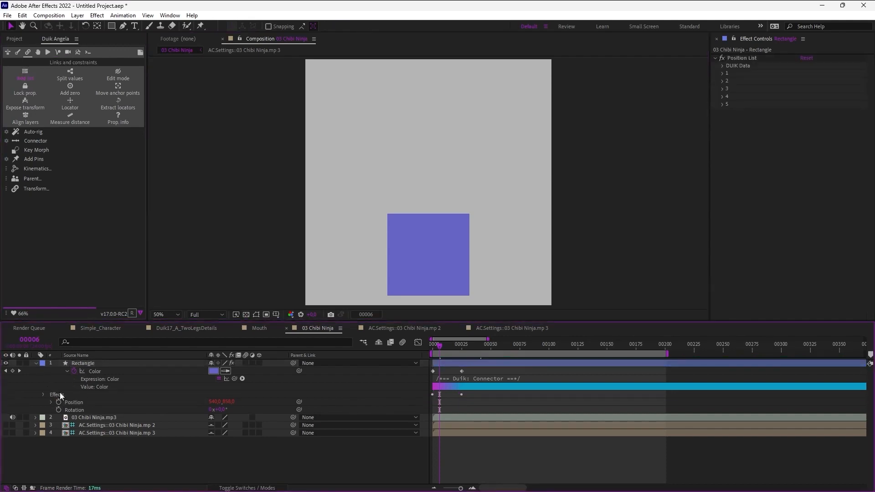
Examine the list expression on the Rectangle's Position and the keyframed Value 1 inside the Position List effect
{"action": "left_click", "coordinate": [72, 401]}
{"action": "left_click", "coordinate": [51, 402]}
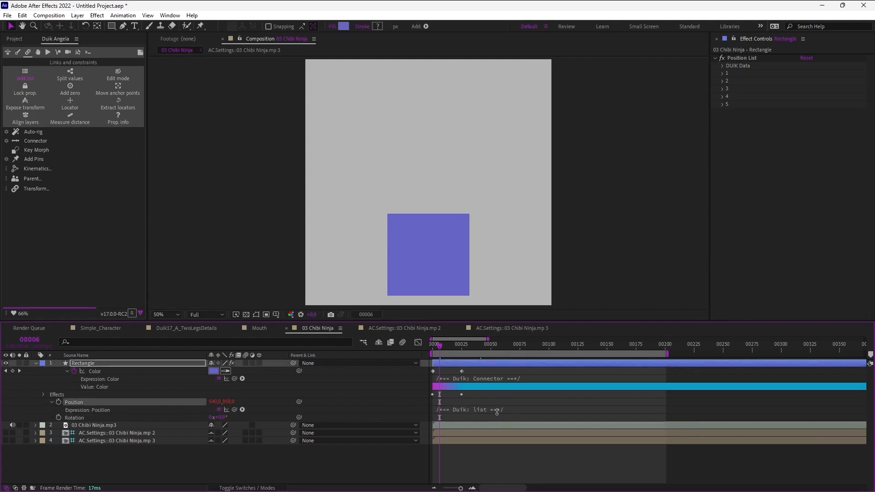
{"action": "left_click", "coordinate": [52, 401]}
{"action": "left_click", "coordinate": [43, 394]}
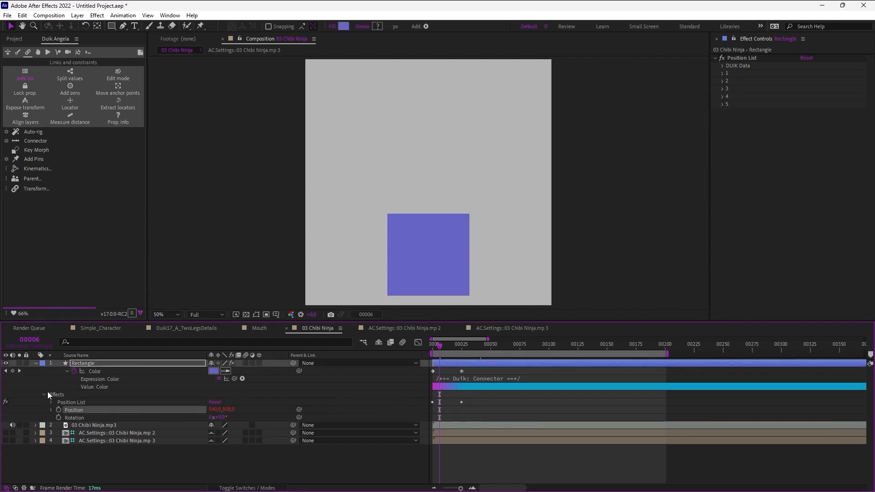
{"action": "left_click", "coordinate": [50, 401]}
{"action": "left_click", "coordinate": [72, 401]}
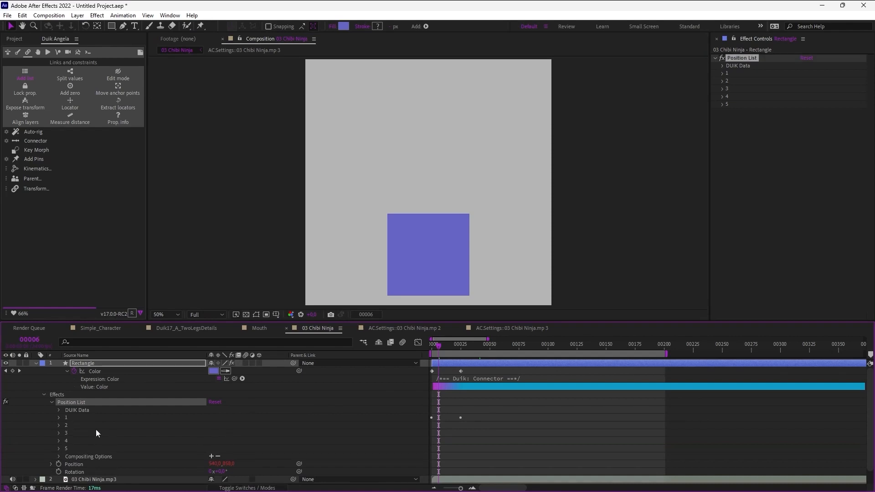
{"action": "left_click", "coordinate": [59, 418]}
{"action": "scroll", "coordinate": [103, 433], "scroll_direction": "down", "scroll_amount": 2}
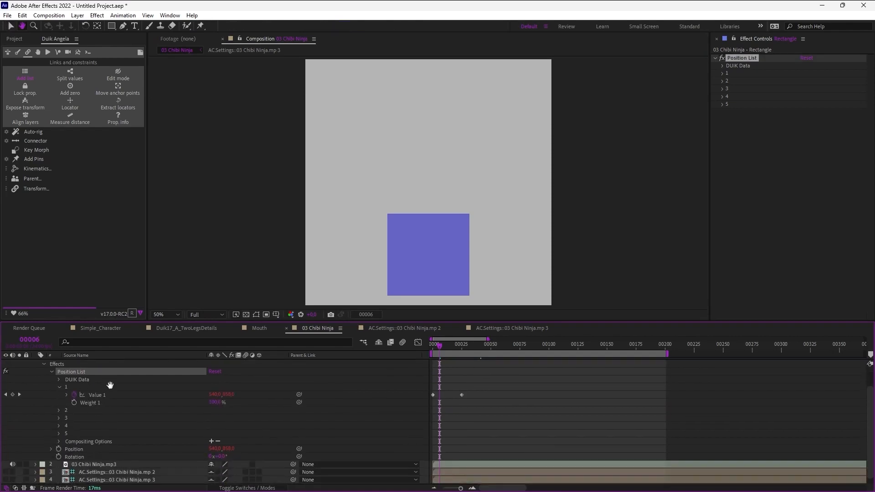
{"action": "left_click", "coordinate": [100, 395]}
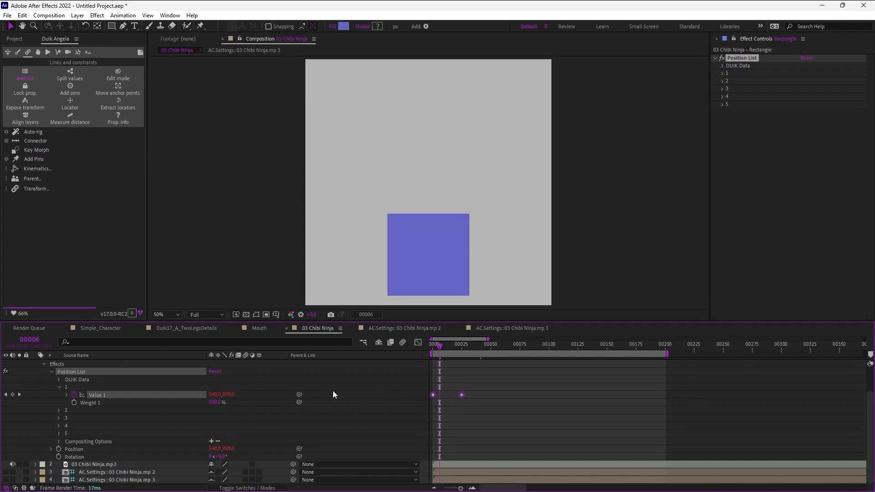
{"action": "left_click", "coordinate": [67, 394]}
{"action": "left_click", "coordinate": [59, 388]}
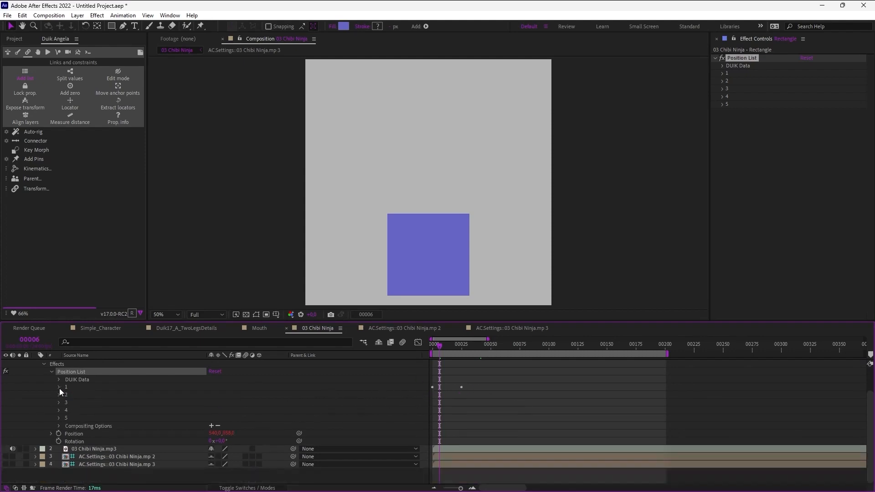
Offset the rectangle horizontally by setting the X of Value 2 in the Position List to about -18
{"action": "left_click", "coordinate": [59, 411]}
{"action": "left_click_drag", "start_coordinate": [207, 421], "coordinate": [100, 420]}
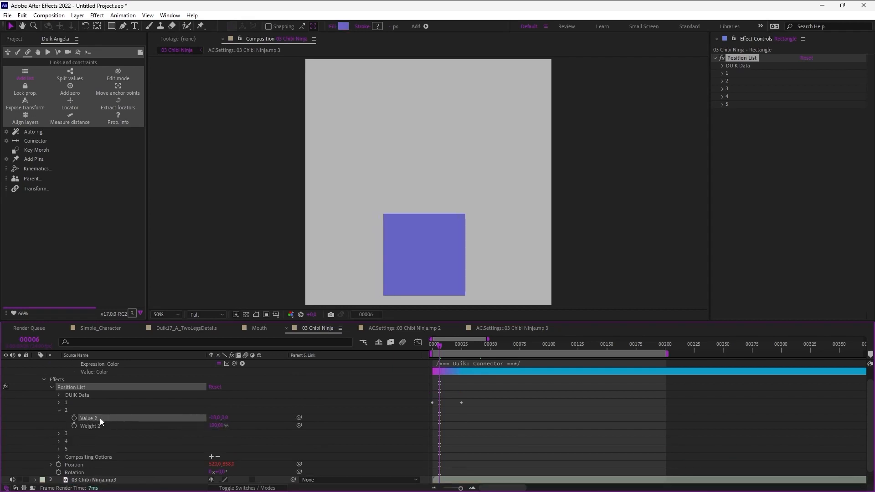
{"action": "left_click", "coordinate": [60, 410]}
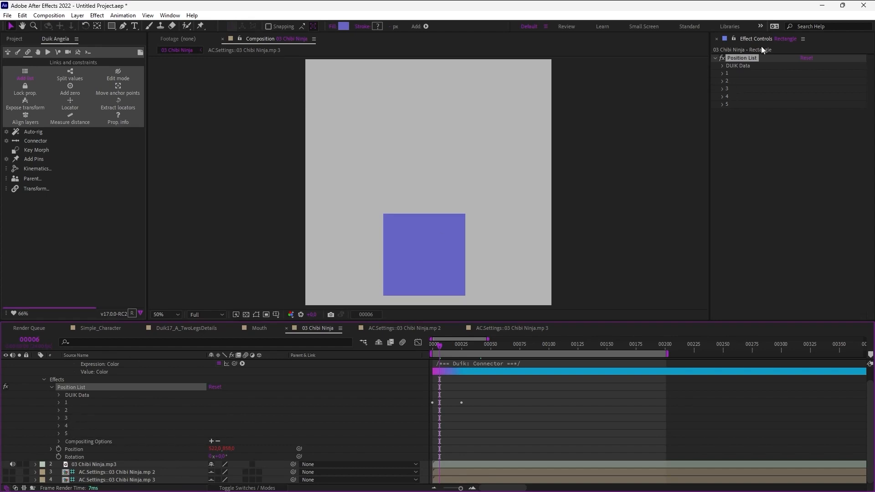
Duplicate the Position List effect on the Rectangle layer
{"action": "left_click", "coordinate": [753, 56]}
{"action": "key", "text": "ctrl+d"}
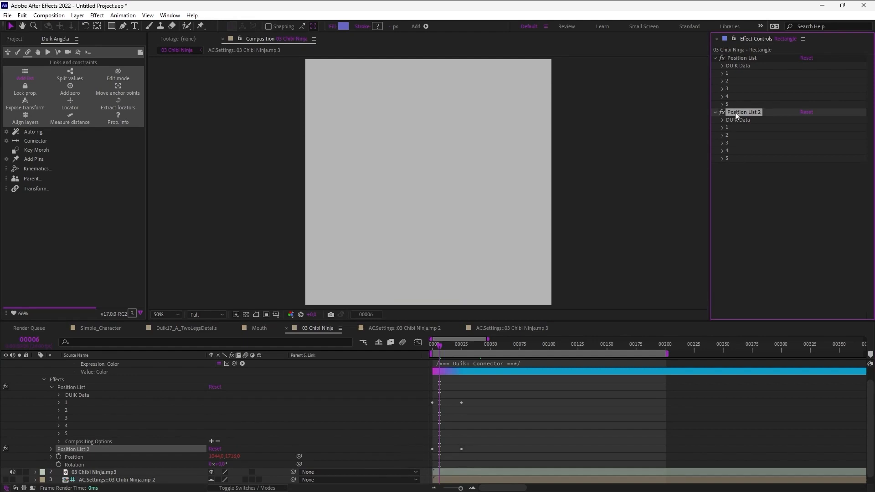
Delete the duplicated Position List 2 effect from the Rectangle layer
{"action": "key", "text": "Delete"}
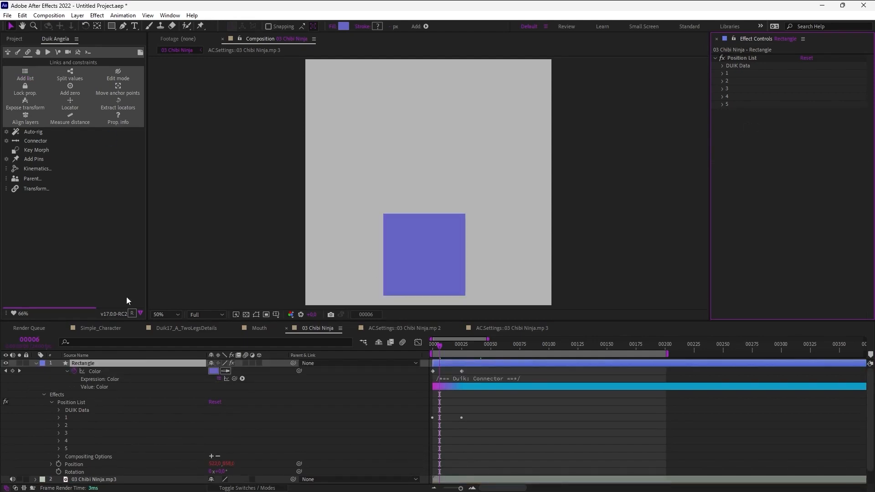
{"action": "left_click", "coordinate": [97, 327]}
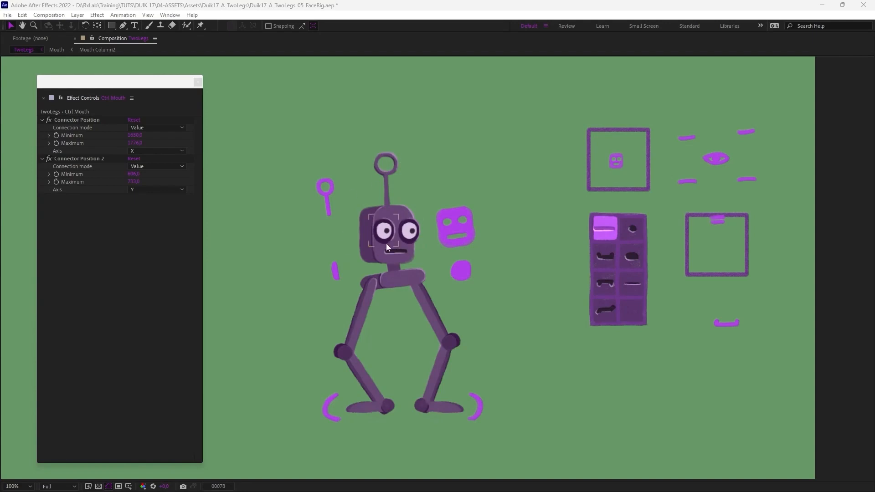
In the TwoLegs composition, shift the head turn and eyes controllers slightly down and increase the Blink value of the Eyes effect
{"action": "left_click", "coordinate": [617, 162]}
{"action": "mouse_move", "coordinate": [620, 168]}
{"action": "left_mouse_down"}
{"action": "mouse_move", "coordinate": [625, 152]}
{"action": "mouse_move", "coordinate": [628, 168]}
{"action": "mouse_move", "coordinate": [610, 158]}
{"action": "mouse_move", "coordinate": [634, 158]}
{"action": "mouse_move", "coordinate": [614, 162]}
{"action": "mouse_move", "coordinate": [614, 155]}
{"action": "mouse_move", "coordinate": [621, 168]}
{"action": "left_mouse_up"}
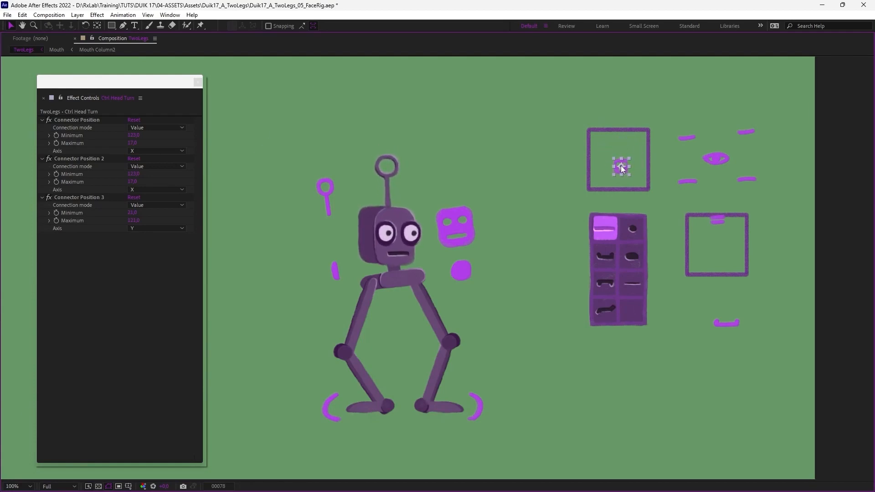
{"action": "mouse_move", "coordinate": [716, 159]}
{"action": "left_mouse_down"}
{"action": "mouse_move", "coordinate": [718, 151]}
{"action": "mouse_move", "coordinate": [716, 161]}
{"action": "left_mouse_up"}
{"action": "mouse_move", "coordinate": [128, 128]}
{"action": "left_mouse_down"}
{"action": "mouse_move", "coordinate": [160, 126]}
{"action": "mouse_move", "coordinate": [144, 127]}
{"action": "left_mouse_up"}
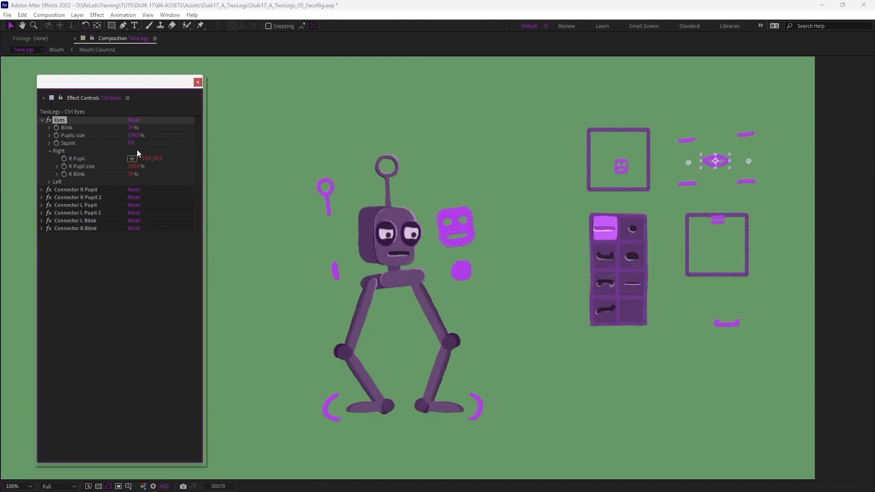
Lower and tilt the Ctrl Eyelid T.L controller, and move the Ctrl Eyelids controller down and left inside its frame
{"action": "left_click", "coordinate": [745, 141]}
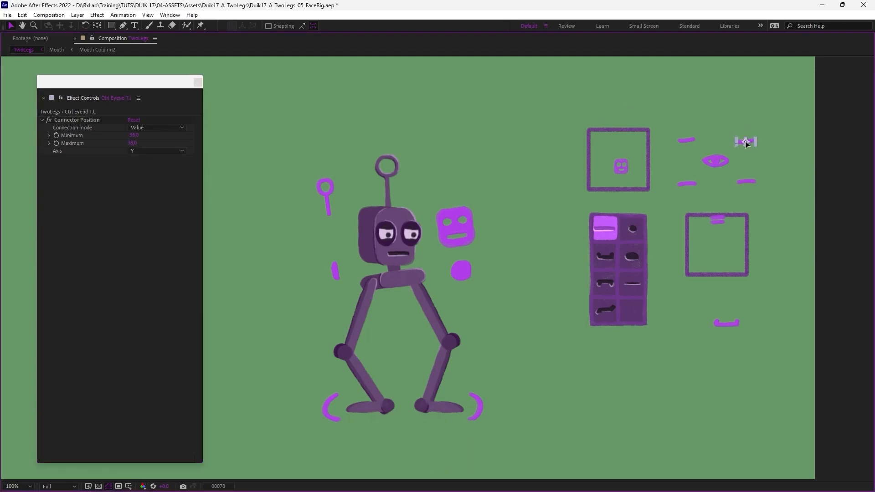
{"action": "key", "text": "w"}
{"action": "left_click_drag", "start_coordinate": [747, 140], "coordinate": [752, 129]}
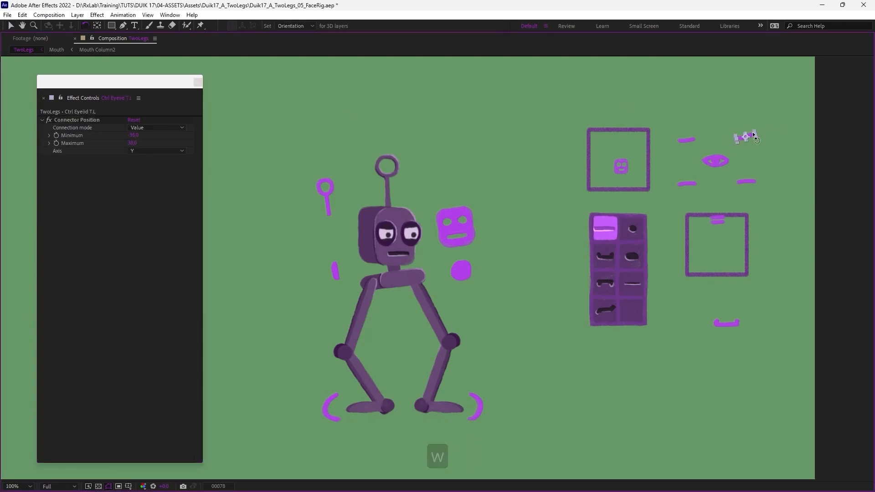
{"action": "key", "text": "v"}
{"action": "mouse_move", "coordinate": [718, 220]}
{"action": "left_mouse_down"}
{"action": "mouse_move", "coordinate": [717, 232]}
{"action": "mouse_move", "coordinate": [734, 233]}
{"action": "mouse_move", "coordinate": [708, 232]}
{"action": "left_mouse_up"}
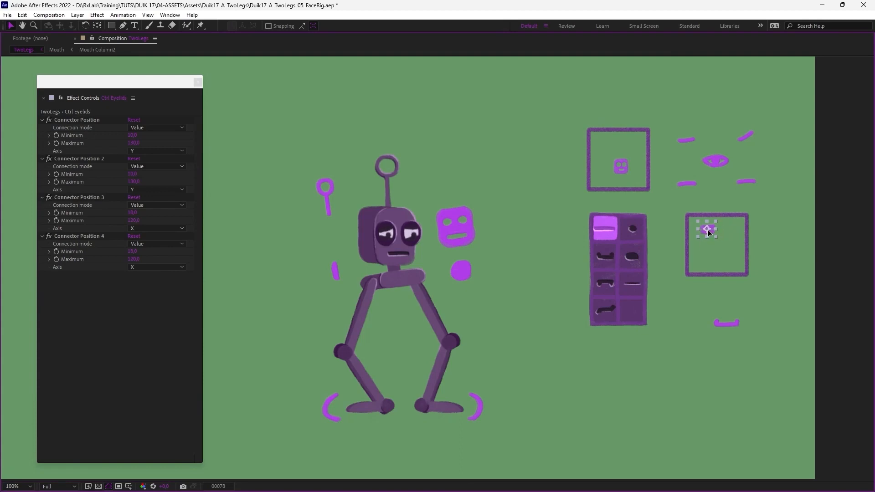
Move the Ctrl Mouth controller slightly up and right and rotate it so the robot's mouth tilts
{"action": "left_click_drag", "start_coordinate": [724, 323], "coordinate": [740, 314]}
{"action": "key", "text": "w"}
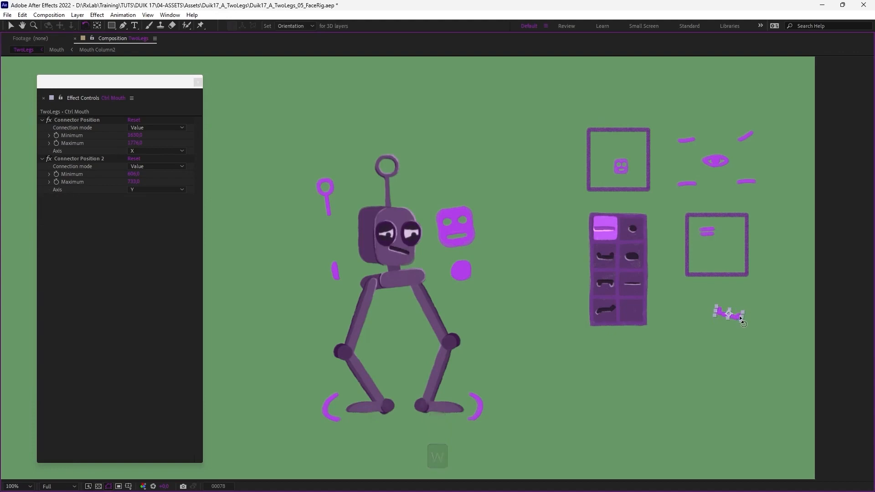
{"action": "key", "text": "v"}
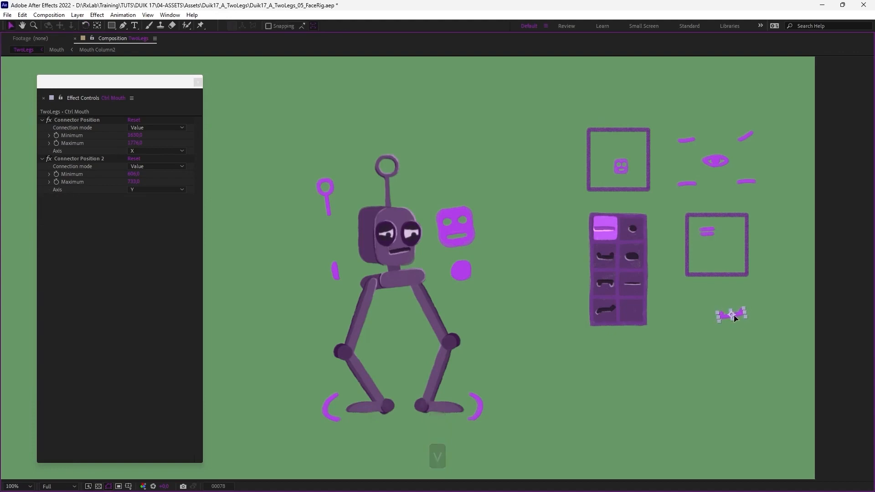
Switch the mouth to the thin closed shape in the picker's third row, right column, and readjust the mouth and head turn controllers
{"action": "left_click", "coordinate": [607, 236]}
{"action": "left_click_drag", "start_coordinate": [611, 287], "coordinate": [634, 285]}
{"action": "left_click", "coordinate": [732, 314]}
{"action": "key", "text": "w"}
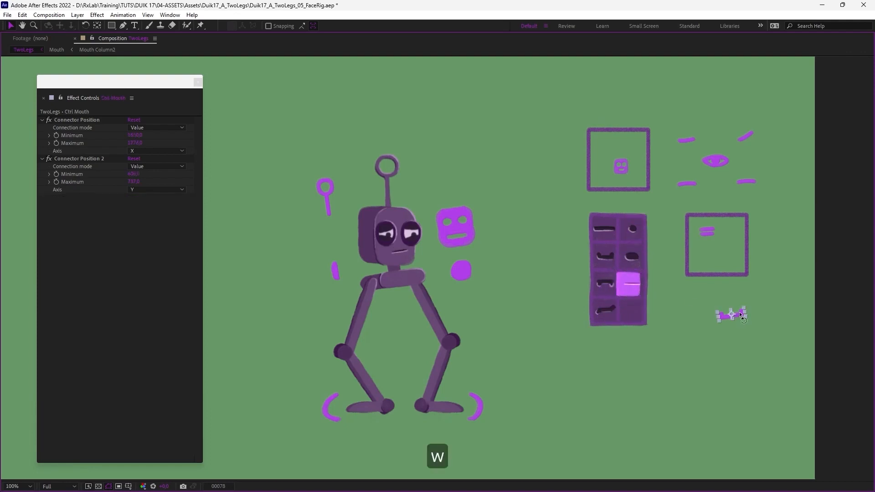
{"action": "key", "text": "v"}
{"action": "left_click_drag", "start_coordinate": [616, 167], "coordinate": [620, 169]}
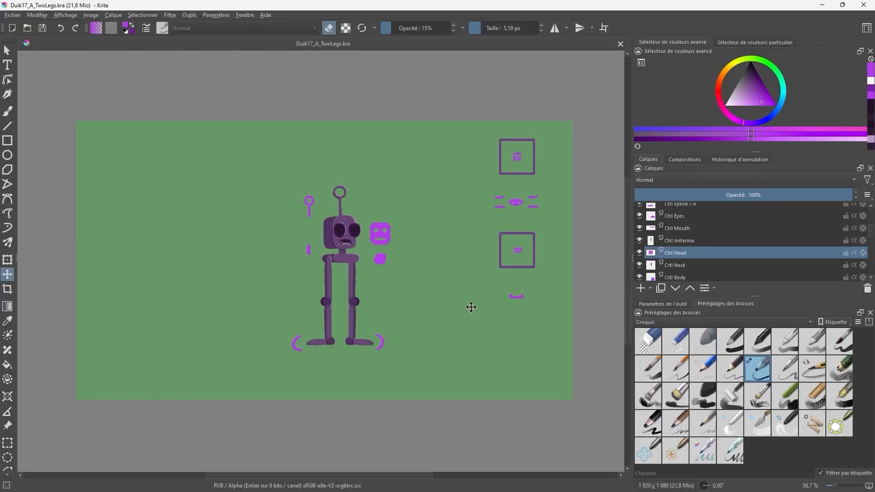
Switch to Krita and examine the Duik17_A_TwoLegs.kra artwork and its list of controller and body part layers
{"action": "scroll", "coordinate": [473, 307], "scroll_direction": "down", "scroll_amount": 2}
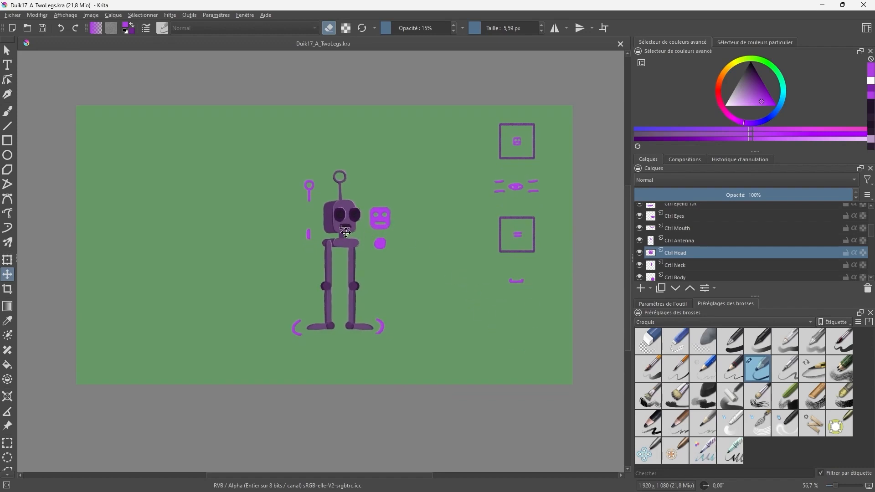
{"action": "key", "text": "t"}
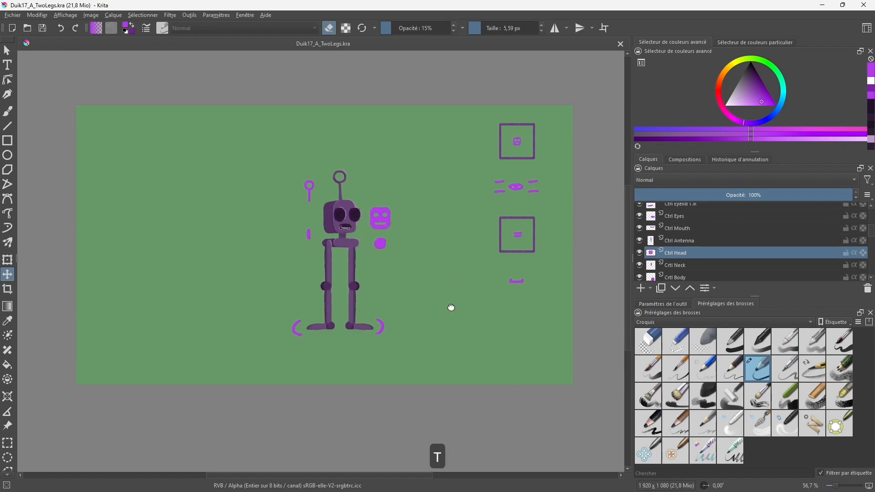
{"action": "mouse_move", "coordinate": [451, 307]}
{"action": "left_mouse_down"}
{"action": "mouse_move", "coordinate": [445, 336]}
{"action": "mouse_move", "coordinate": [447, 312]}
{"action": "left_mouse_up"}
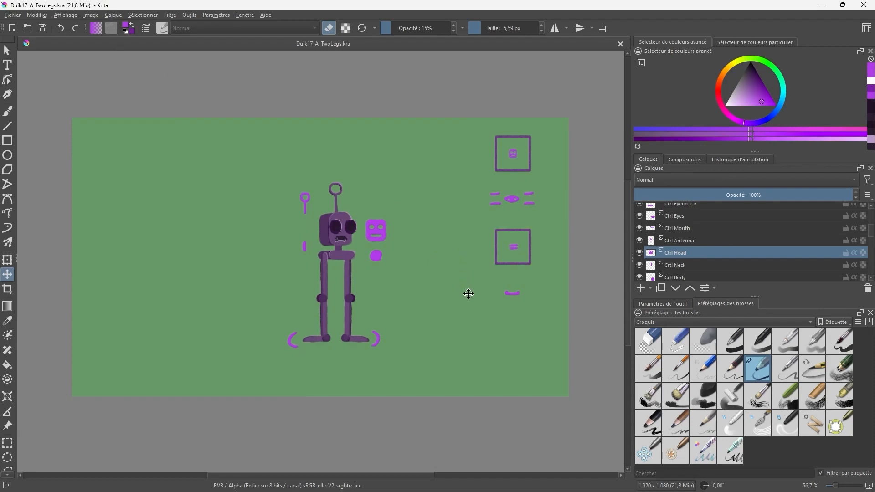
{"action": "scroll", "coordinate": [676, 229], "scroll_direction": "up", "scroll_amount": 5}
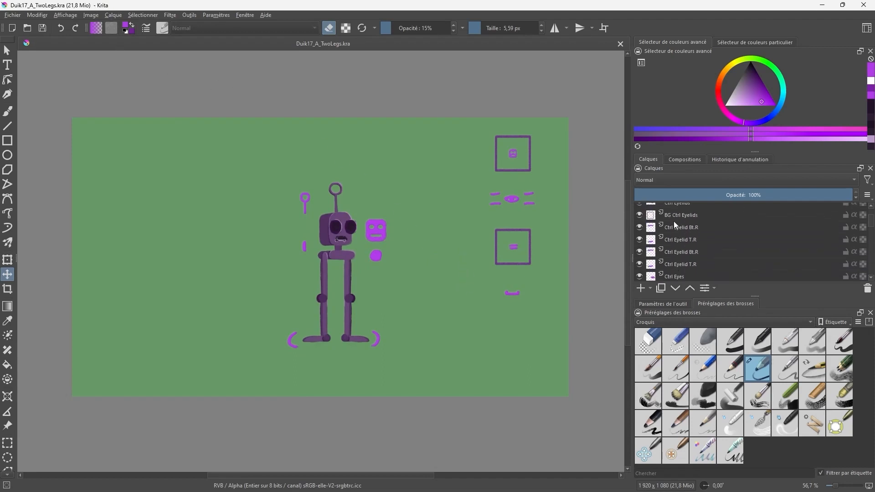
{"action": "mouse_move", "coordinate": [511, 335]}
{"action": "left_mouse_down"}
{"action": "mouse_move", "coordinate": [511, 353]}
{"action": "mouse_move", "coordinate": [513, 342]}
{"action": "left_mouse_up"}
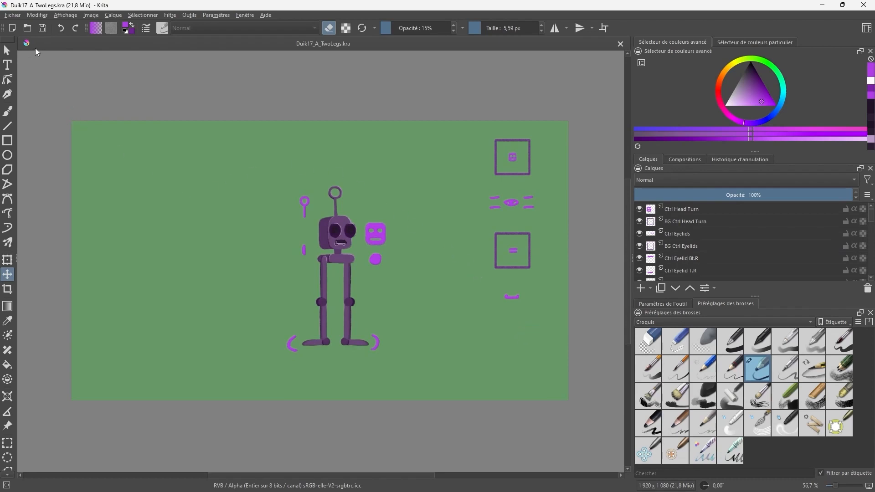
{"action": "left_click_drag", "start_coordinate": [406, 241], "coordinate": [435, 277]}
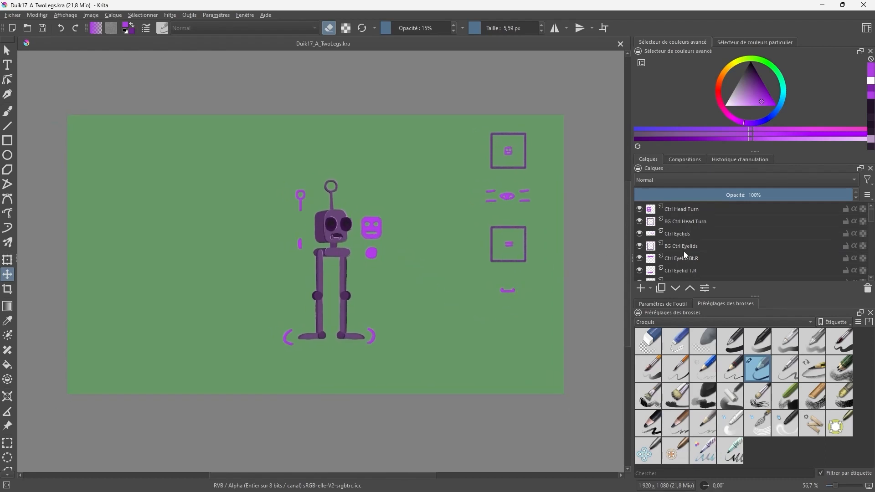
{"action": "scroll", "coordinate": [671, 243], "scroll_direction": "down", "scroll_amount": 5}
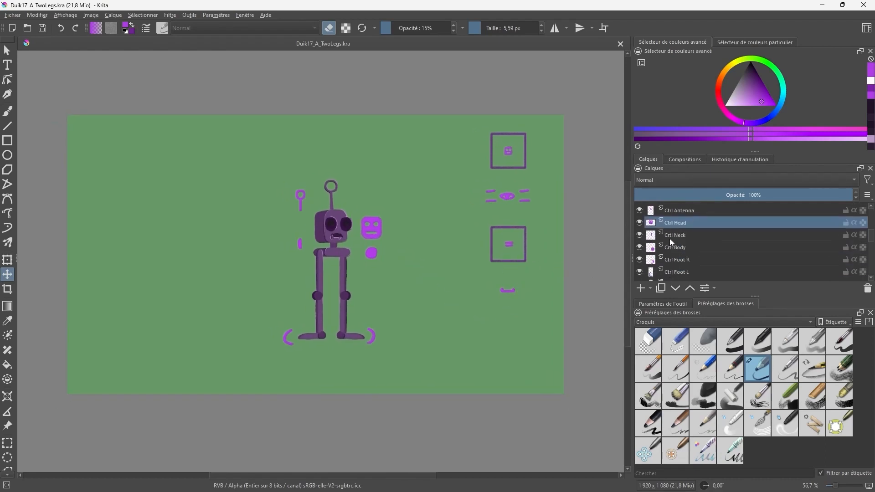
{"action": "scroll", "coordinate": [668, 267], "scroll_direction": "down", "scroll_amount": 5}
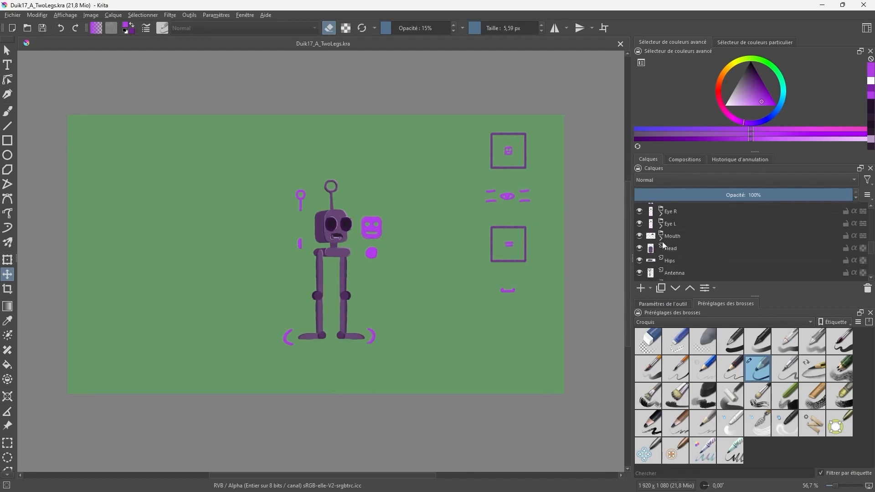
Inspect the mouth shapes inside the Mouth group by toggling the visibility of the Ah and Oh layers
{"action": "left_click", "coordinate": [661, 238]}
{"action": "scroll", "coordinate": [675, 236], "scroll_direction": "down", "scroll_amount": 3}
{"action": "scroll", "coordinate": [675, 232], "scroll_direction": "up", "scroll_amount": 1}
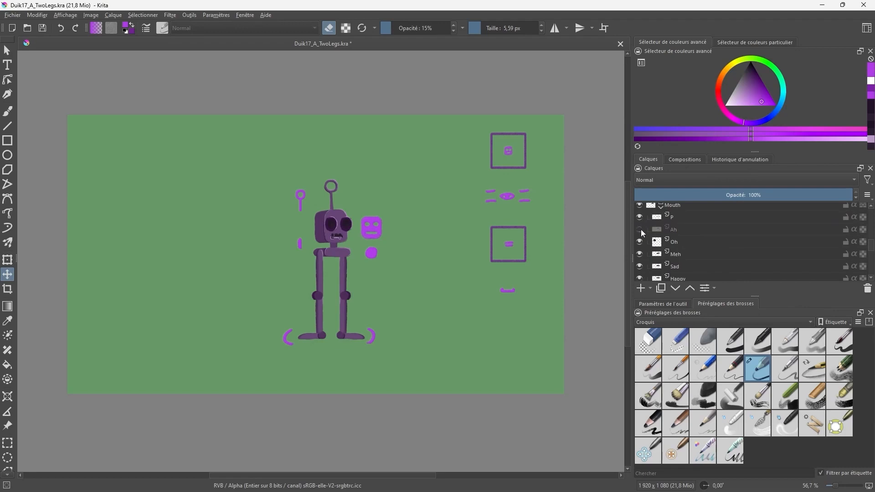
{"action": "left_click", "coordinate": [640, 242]}
{"action": "left_click", "coordinate": [640, 241]}
{"action": "scroll", "coordinate": [669, 241], "scroll_direction": "up", "scroll_amount": 4}
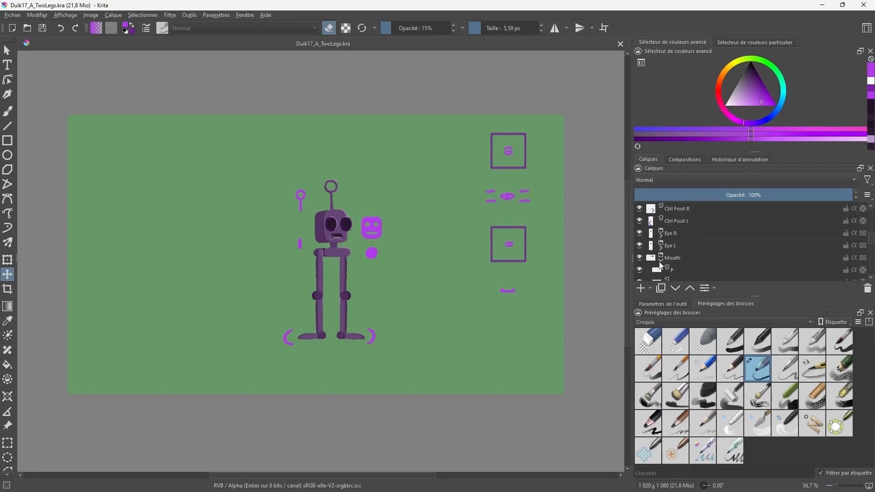
{"action": "left_click", "coordinate": [660, 260]}
Duplicate the Mouth group, place the copy below the Ctrl Mouth layer, and move its artwork beneath the mouth controller
{"action": "key", "text": "ctrl+j"}
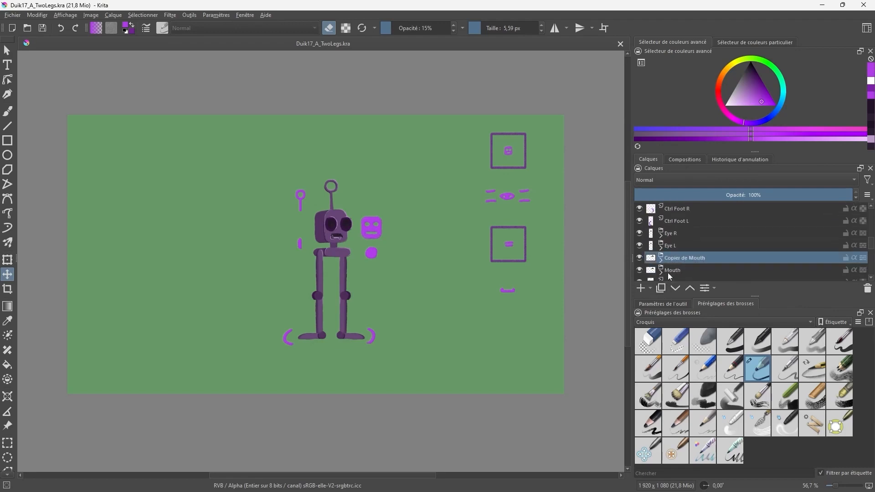
{"action": "scroll", "coordinate": [676, 235], "scroll_direction": "up", "scroll_amount": 1}
{"action": "left_click_drag", "start_coordinate": [677, 276], "coordinate": [686, 227]}
{"action": "scroll", "coordinate": [677, 251], "scroll_direction": "up", "scroll_amount": 1}
{"action": "left_click_drag", "start_coordinate": [361, 244], "coordinate": [530, 316]}
{"action": "left_click_drag", "start_coordinate": [531, 316], "coordinate": [556, 329]}
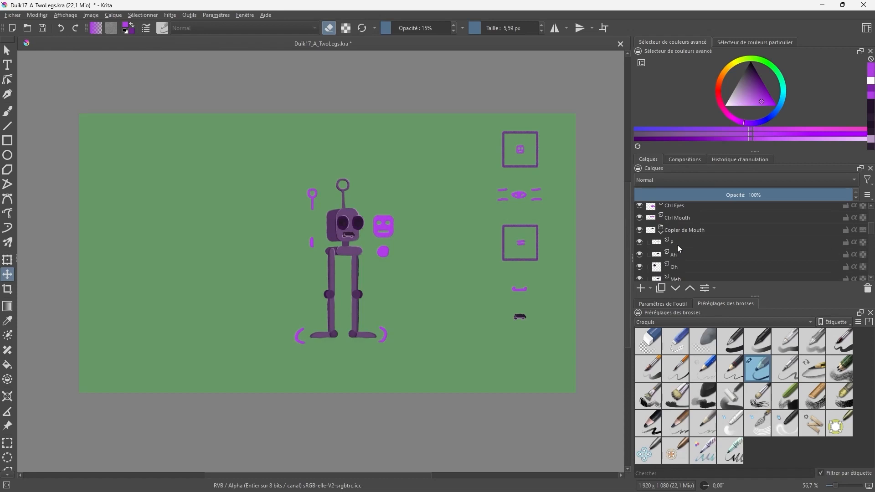
Draw a small purple-outlined square next to the copied mouth shapes and duplicate it as a first neighbouring grid cell
{"action": "left_click", "coordinate": [7, 141]}
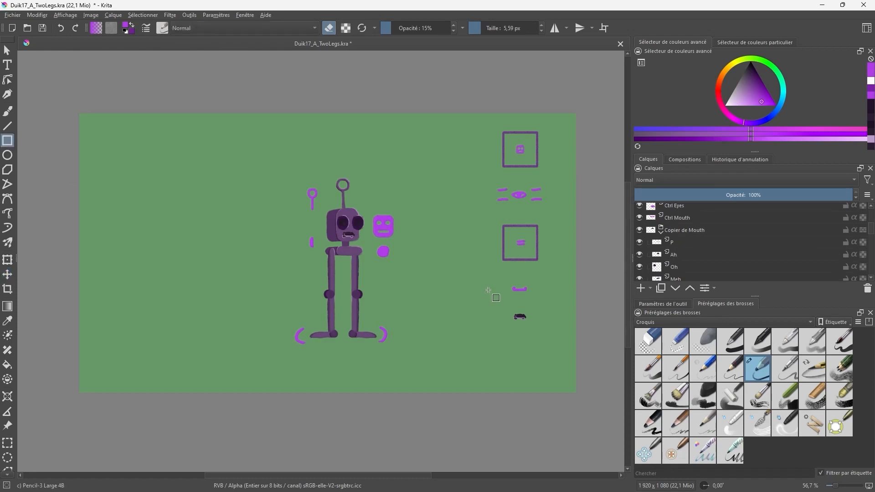
{"action": "scroll", "coordinate": [669, 241], "scroll_direction": "down", "scroll_amount": 2}
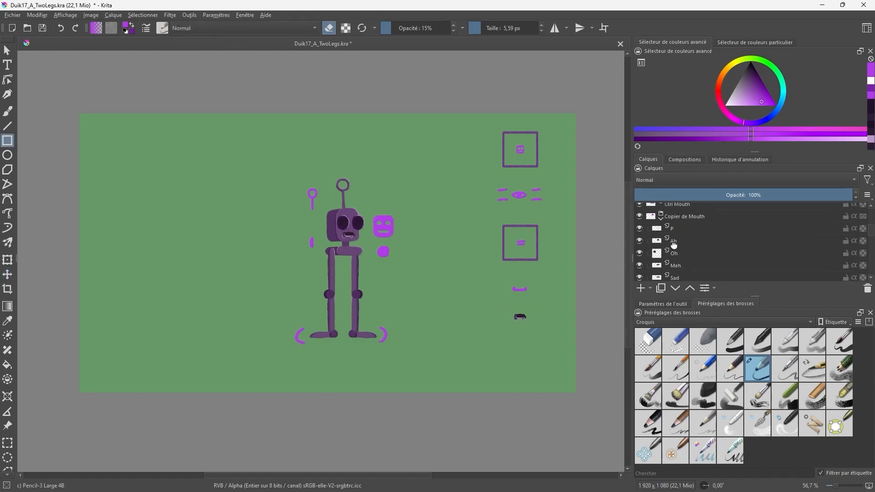
{"action": "scroll", "coordinate": [677, 238], "scroll_direction": "down", "scroll_amount": 2}
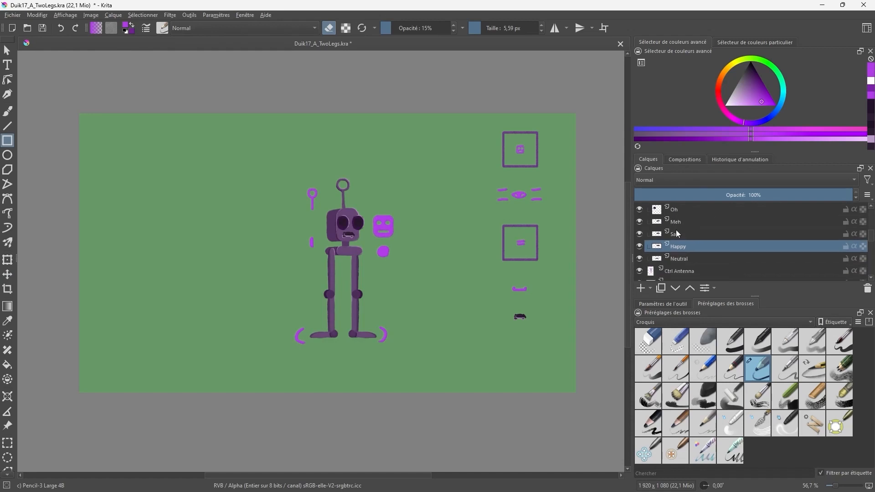
{"action": "scroll", "coordinate": [677, 230], "scroll_direction": "up", "scroll_amount": 3}
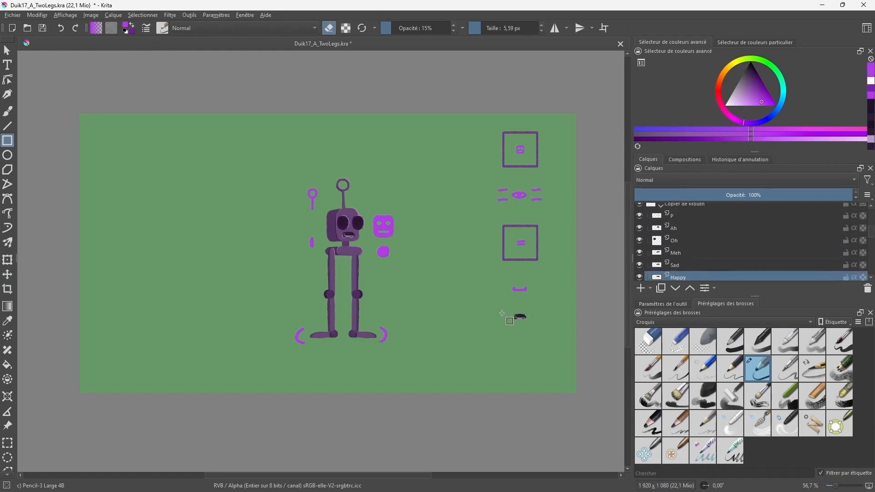
{"action": "mouse_move", "coordinate": [501, 313]}
{"action": "left_mouse_down"}
{"action": "mouse_move", "coordinate": [515, 329]}
{"action": "mouse_move", "coordinate": [493, 305]}
{"action": "mouse_move", "coordinate": [506, 320]}
{"action": "mouse_move", "coordinate": [521, 295]}
{"action": "mouse_move", "coordinate": [509, 326]}
{"action": "left_mouse_up"}
{"action": "key", "text": "ctrl+z"}
{"action": "scroll", "coordinate": [514, 320], "scroll_direction": "up", "scroll_amount": 3}
{"action": "key", "text": "ctrl+c"}
{"action": "key", "text": "ctrl+v"}
Copy the cells downward, first into a two-by-two block and again into a grid of two columns and four rows
{"action": "left_click", "coordinate": [482, 294], "text": "shift"}
{"action": "key", "text": "ctrl+c"}
{"action": "key", "text": "ctrl+v"}
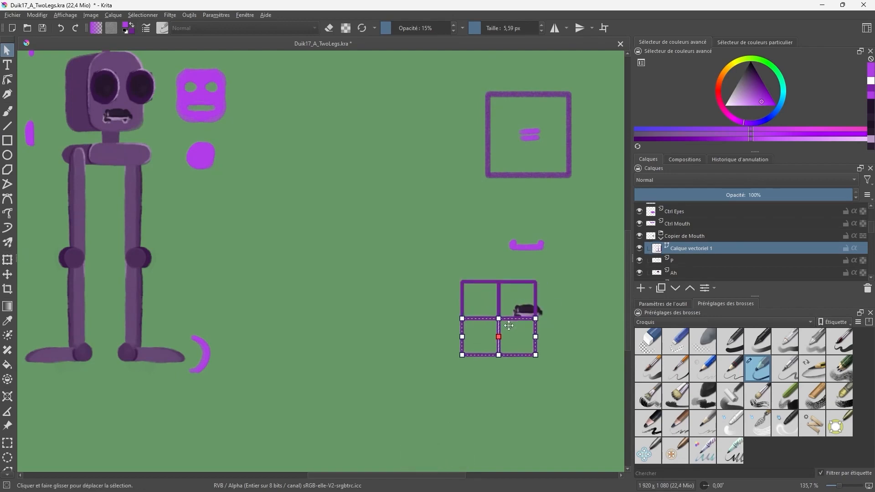
{"action": "left_click", "coordinate": [493, 303], "text": "shift"}
{"action": "key", "text": "ctrl+c"}
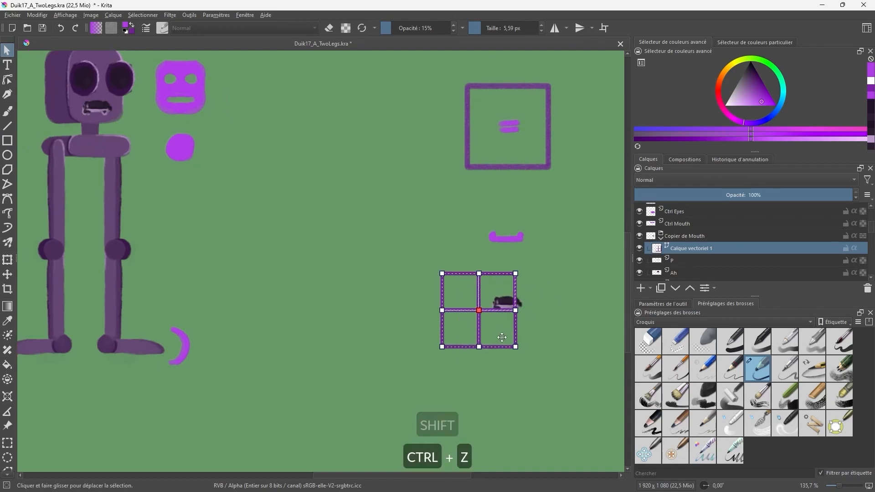
{"action": "key", "text": "ctrl+v"}
{"action": "left_click_drag", "start_coordinate": [492, 303], "coordinate": [493, 376]}
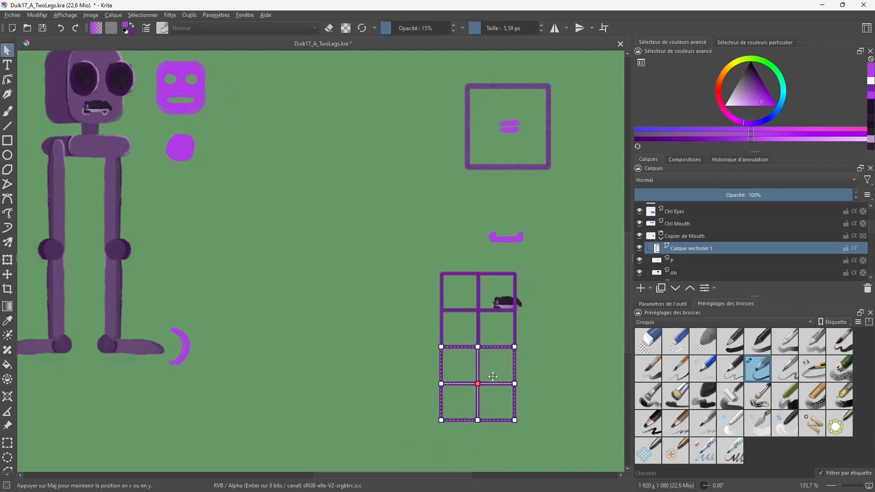
Move the grid on the Calque vectoriel 1 layer so it is centred under the mouth controller, with the mouth shapes in its first row
{"action": "left_click", "coordinate": [681, 258]}
{"action": "left_click", "coordinate": [682, 250]}
{"action": "key", "text": "t"}
{"action": "left_click_drag", "start_coordinate": [523, 344], "coordinate": [552, 361]}
{"action": "scroll", "coordinate": [556, 327], "scroll_direction": "down", "scroll_amount": 3}
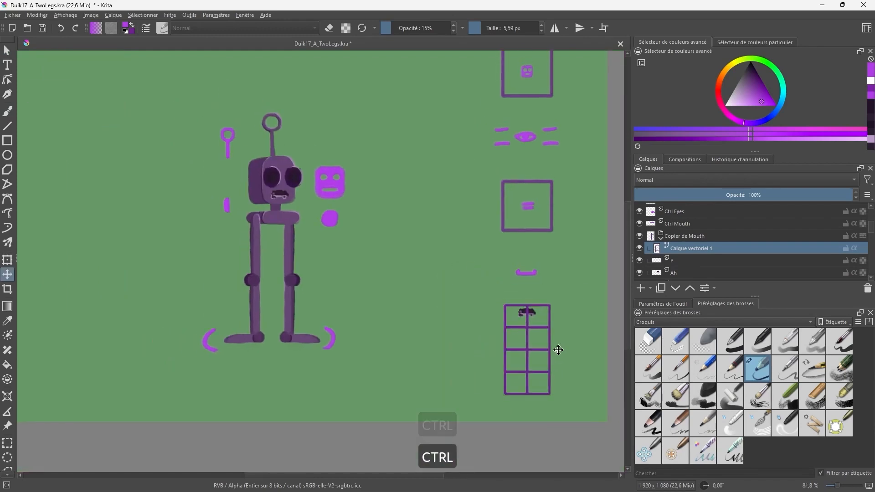
{"action": "scroll", "coordinate": [558, 350], "scroll_direction": "up", "scroll_amount": 4}
Arrange the Neutral, Happy, Sad and Meh mouth shapes from top to bottom in the grid's left column
{"action": "scroll", "coordinate": [674, 224], "scroll_direction": "down", "scroll_amount": 5}
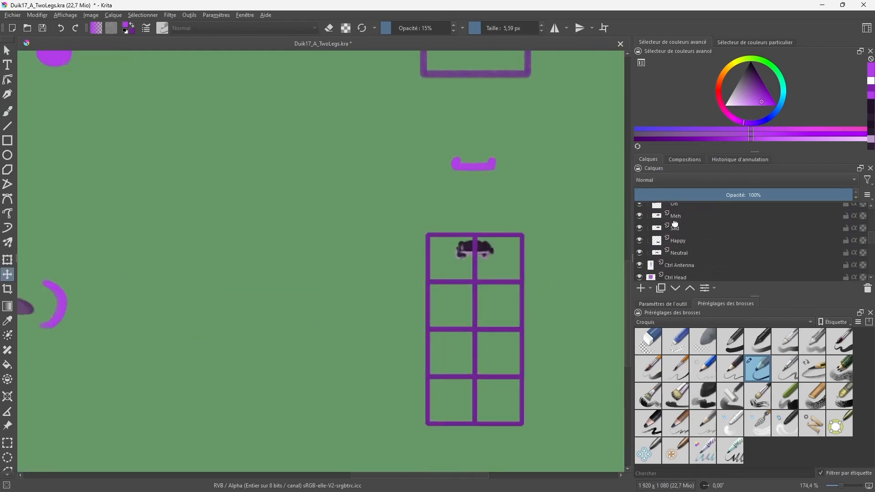
{"action": "left_click", "coordinate": [681, 253]}
{"action": "left_click_drag", "start_coordinate": [495, 272], "coordinate": [481, 388]}
{"action": "left_click", "coordinate": [681, 240]}
{"action": "left_click", "coordinate": [678, 228]}
{"action": "left_click", "coordinate": [678, 216]}
{"action": "left_click_drag", "start_coordinate": [503, 321], "coordinate": [483, 471]}
Arrange the Oh, Ah and P mouth shapes from top to bottom in the grid's right column
{"action": "scroll", "coordinate": [679, 241], "scroll_direction": "up", "scroll_amount": 1}
{"action": "left_click", "coordinate": [679, 245]}
{"action": "left_click", "coordinate": [674, 234]}
{"action": "left_click_drag", "start_coordinate": [537, 273], "coordinate": [546, 341]}
{"action": "left_click", "coordinate": [693, 221]}
{"action": "left_click_drag", "start_coordinate": [527, 293], "coordinate": [533, 382]}
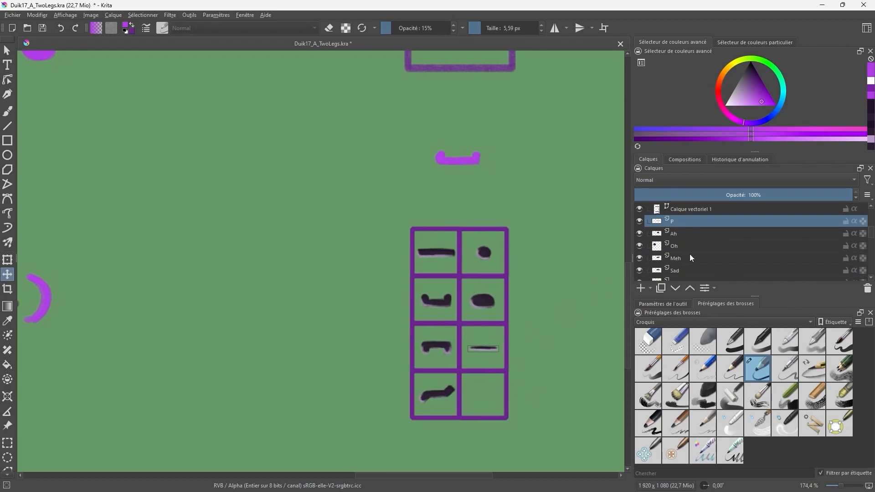
Lower the opacity of the Calque vectoriel 1 grid layer to about 47%
{"action": "scroll", "coordinate": [679, 243], "scroll_direction": "up", "scroll_amount": 2}
{"action": "left_click", "coordinate": [685, 237]}
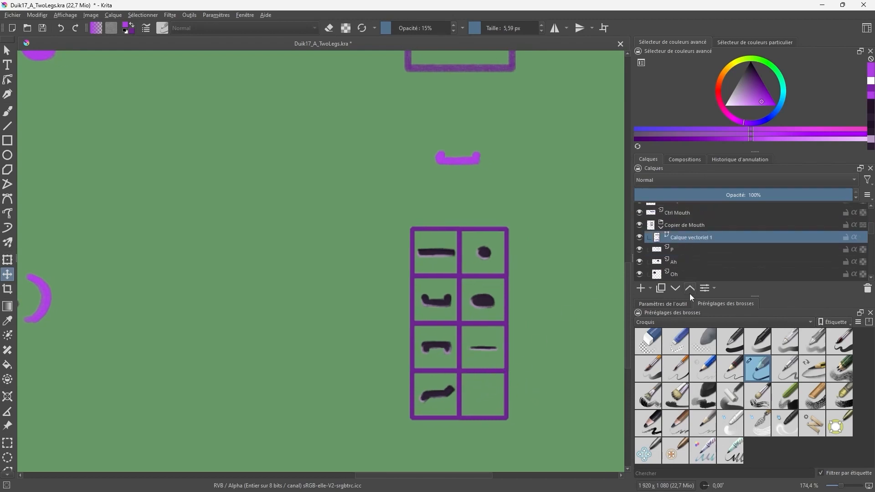
{"action": "left_click_drag", "start_coordinate": [752, 196], "coordinate": [737, 197]}
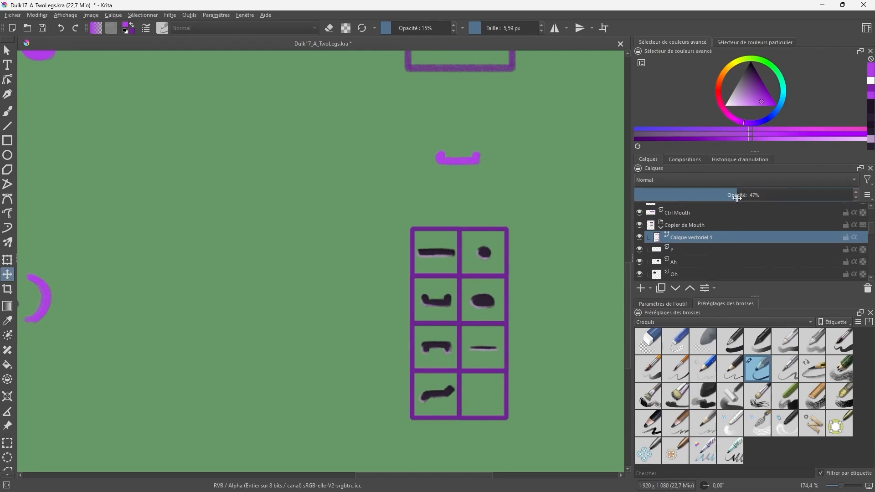
Add a paint layer below the Neutral mouth layer and sample the dark purple from the square controller frame for the brush
{"action": "scroll", "coordinate": [681, 254], "scroll_direction": "down", "scroll_amount": 3}
{"action": "left_click", "coordinate": [685, 263]}
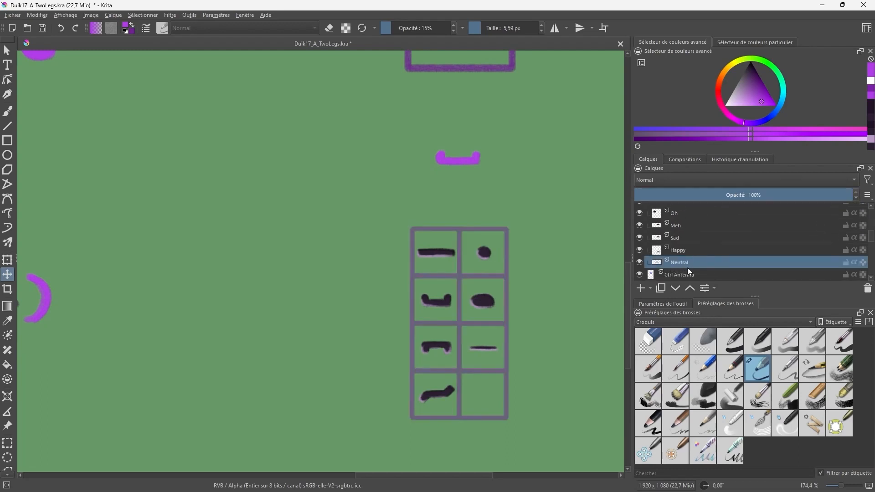
{"action": "left_click_drag", "start_coordinate": [689, 268], "coordinate": [712, 262]}
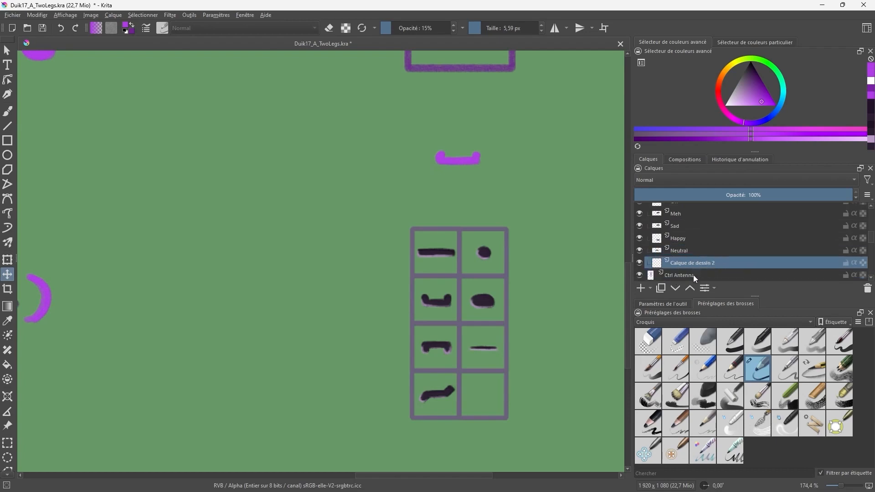
{"action": "key", "text": "b"}
{"action": "left_click_drag", "start_coordinate": [480, 89], "coordinate": [470, 179]}
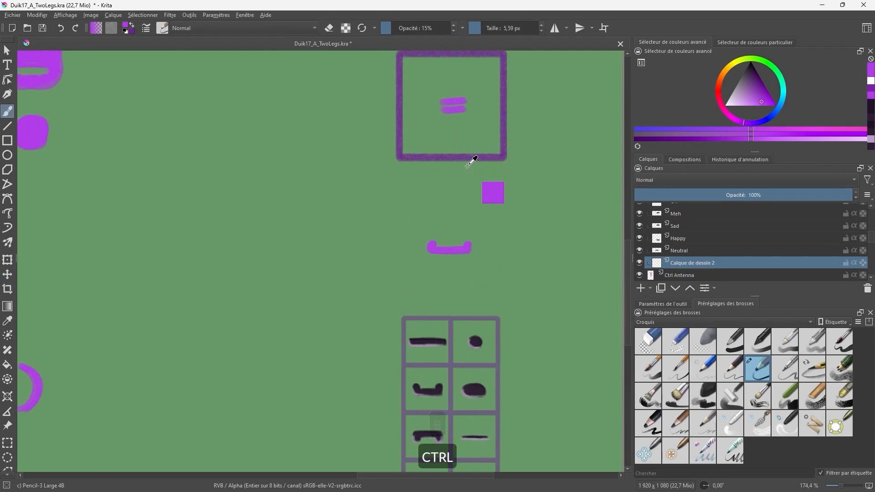
{"action": "left_click", "coordinate": [486, 157], "text": "ctrl"}
Trace the grid's outline and dividing lines in purple on the new paint layer, then delete the Calque vectoriel 1 layer
{"action": "mouse_move", "coordinate": [496, 292]}
{"action": "left_mouse_down"}
{"action": "mouse_move", "coordinate": [415, 108]}
{"action": "mouse_move", "coordinate": [279, 86]}
{"action": "mouse_move", "coordinate": [180, 148]}
{"action": "left_mouse_up"}
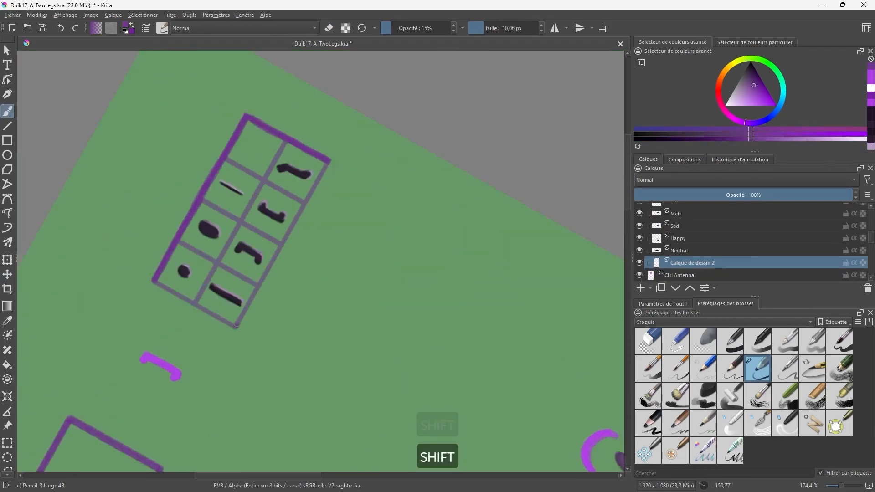
{"action": "key", "text": "shift+e"}
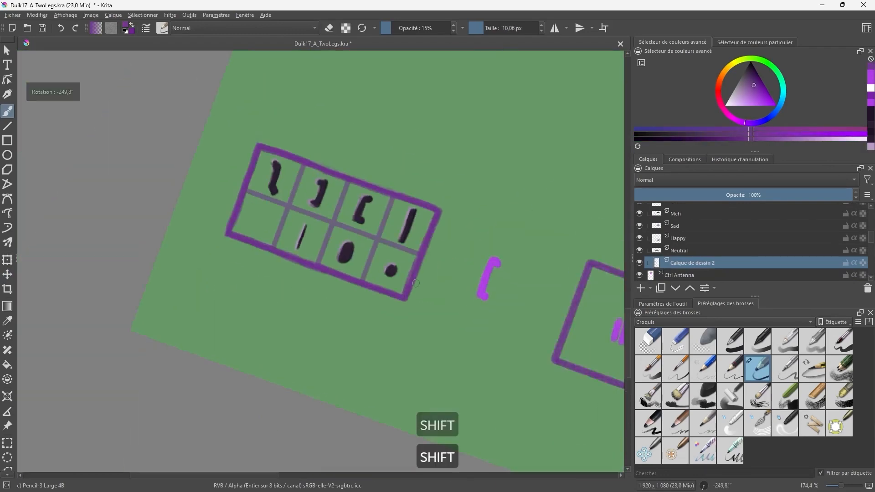
{"action": "left_click_drag", "start_coordinate": [302, 162], "coordinate": [270, 248]}
{"action": "left_click_drag", "start_coordinate": [347, 176], "coordinate": [315, 265]}
{"action": "left_click_drag", "start_coordinate": [710, 214], "coordinate": [710, 250]}
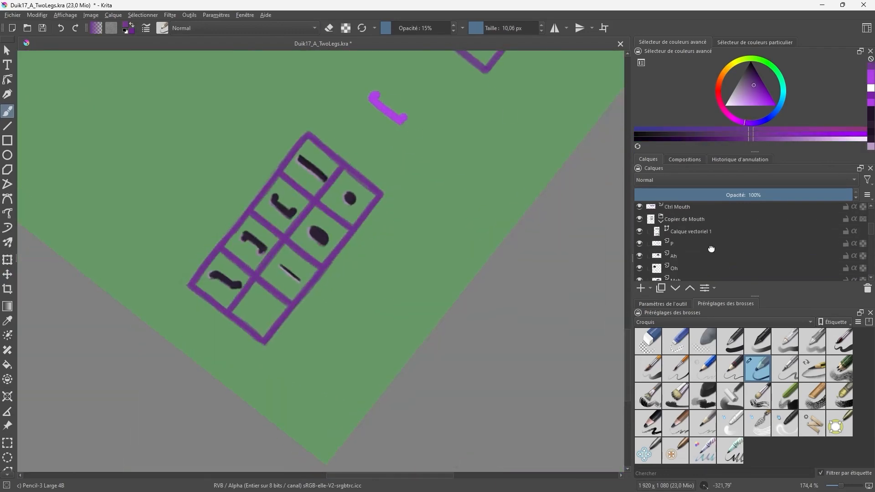
Paint a darker purple background behind all the grid cells on a new paint layer below the traced lines
{"action": "key", "text": "e"}
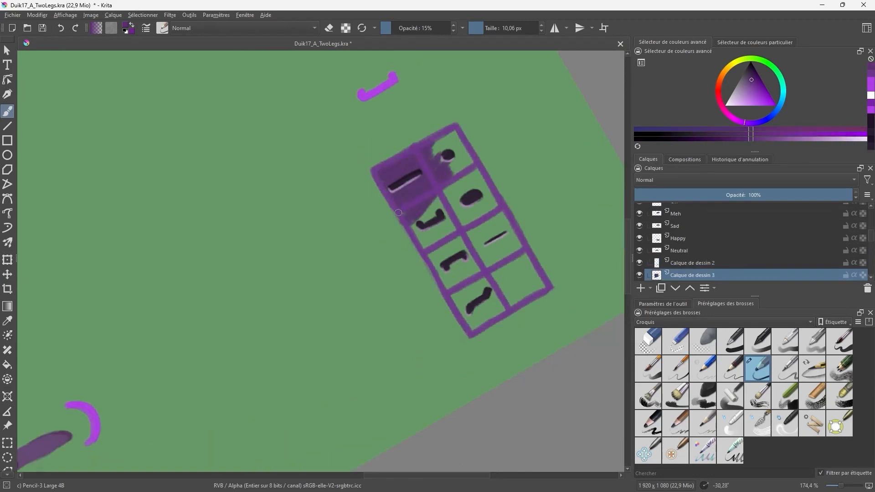
{"action": "left_click_drag", "start_coordinate": [393, 213], "coordinate": [412, 239]}
{"action": "key", "text": "ctrl+z"}
{"action": "scroll", "coordinate": [691, 240], "scroll_direction": "up", "scroll_amount": 5}
{"action": "left_click", "coordinate": [691, 243]}
{"action": "key", "text": "e"}
{"action": "mouse_move", "coordinate": [478, 241]}
{"action": "left_mouse_down"}
{"action": "mouse_move", "coordinate": [473, 315]}
{"action": "mouse_move", "coordinate": [478, 187]}
{"action": "mouse_move", "coordinate": [494, 206]}
{"action": "mouse_move", "coordinate": [478, 171]}
{"action": "left_mouse_up"}
{"action": "left_click_drag", "start_coordinate": [539, 238], "coordinate": [551, 347]}
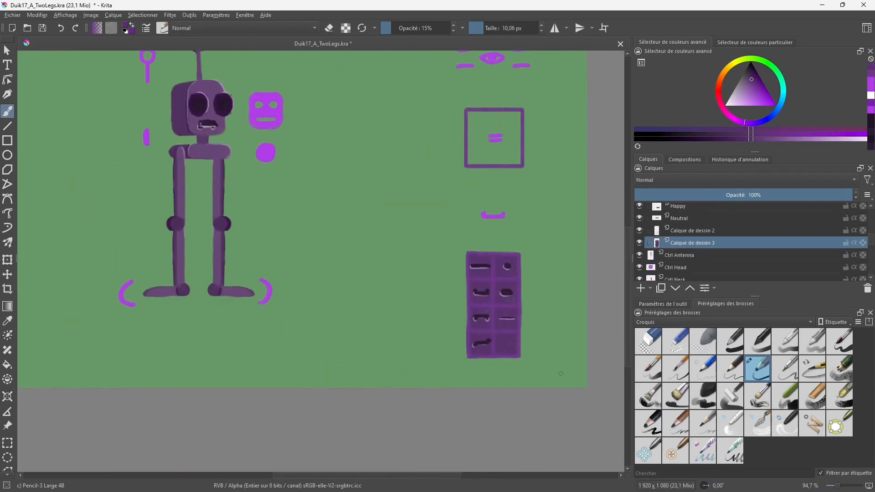
Collapse the Copier de Mouth group and merge it into a single layer
{"action": "scroll", "coordinate": [712, 231], "scroll_direction": "down", "scroll_amount": 8}
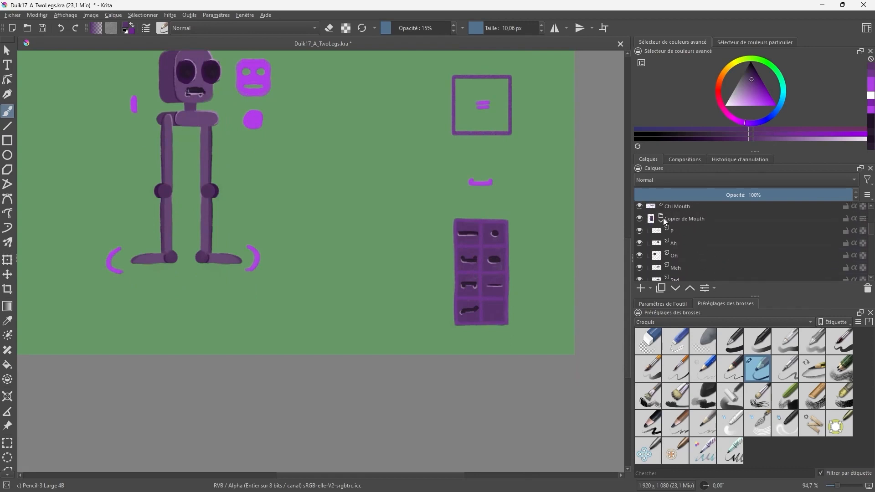
{"action": "left_click", "coordinate": [664, 221]}
{"action": "left_click", "coordinate": [704, 219]}
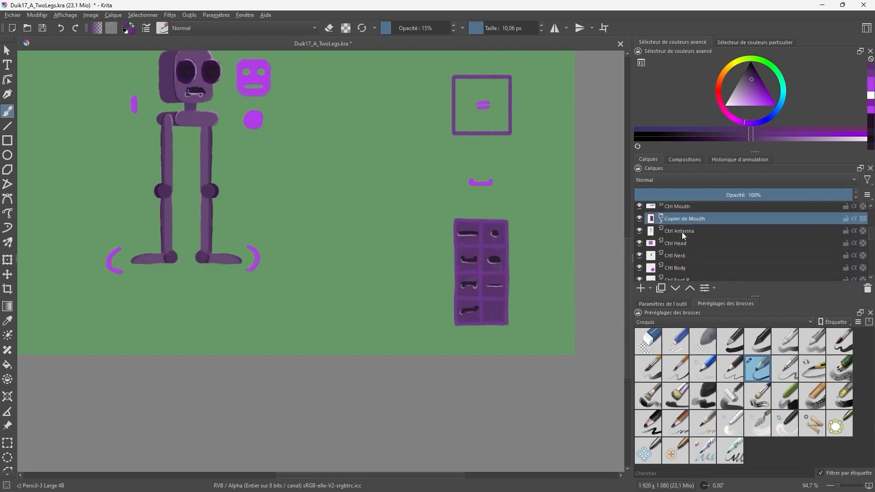
{"action": "key", "text": "ctrl+e"}
Try moving the merged mouth grid layer, and undo the move
{"action": "key", "text": "t"}
{"action": "left_click_drag", "start_coordinate": [491, 289], "coordinate": [487, 291]}
{"action": "key", "text": "ctrl+z"}
Rename the merged mouth grid layer to BG Selector Mouth
{"action": "double_click", "coordinate": [708, 219]}
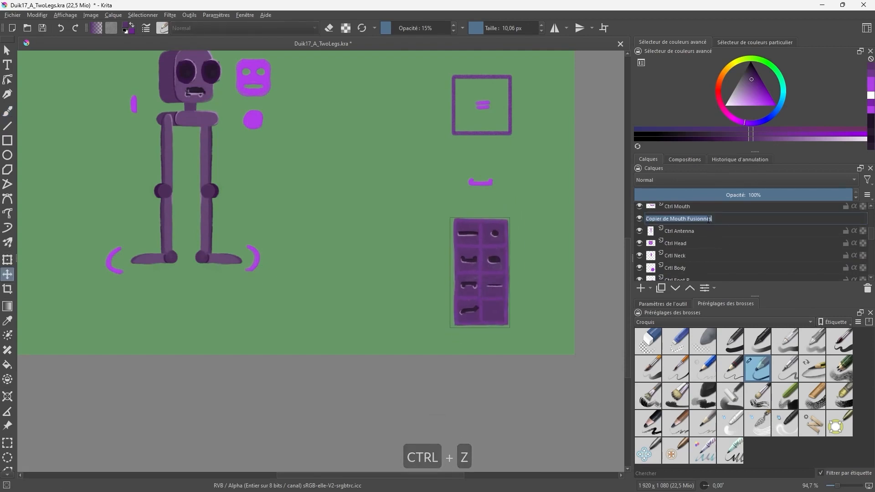
{"action": "type", "text": "BG Ctrl"}
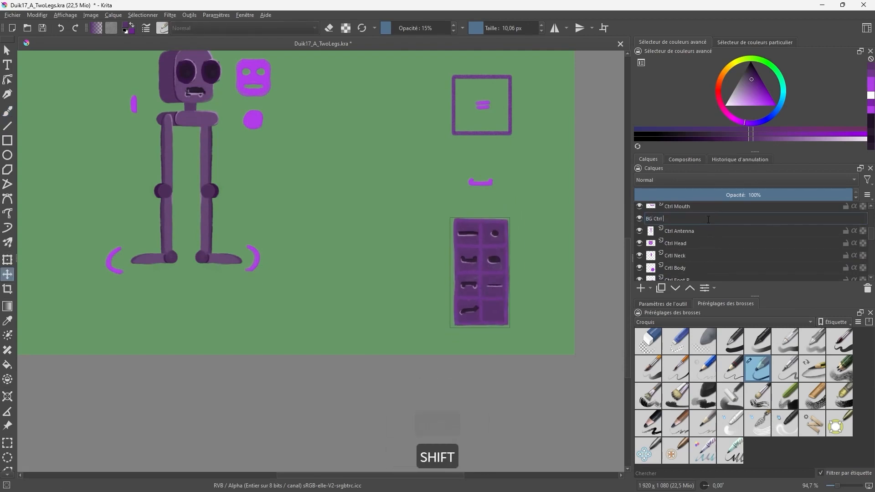
{"action": "key", "text": "BackSpace"}
{"action": "key", "text": "BackSpace"}
{"action": "key", "text": "BackSpace"}
{"action": "key", "text": "BackSpace"}
{"action": "type", "text": "Selector Mouth"}
{"action": "key", "text": "Return"}
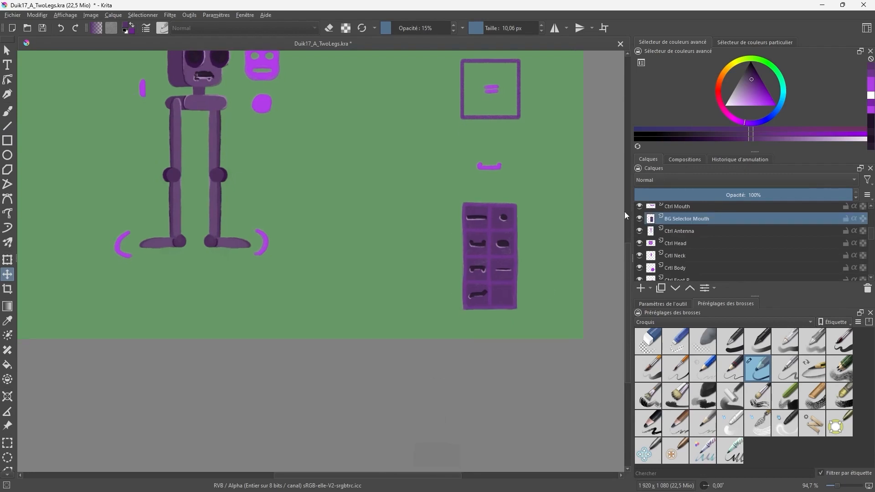
Add a paint layer named Selector Mouth above BG Selector Mouth and sample the mouth controller's bright purple for the brush
{"action": "left_click_drag", "start_coordinate": [549, 165], "coordinate": [555, 225]}
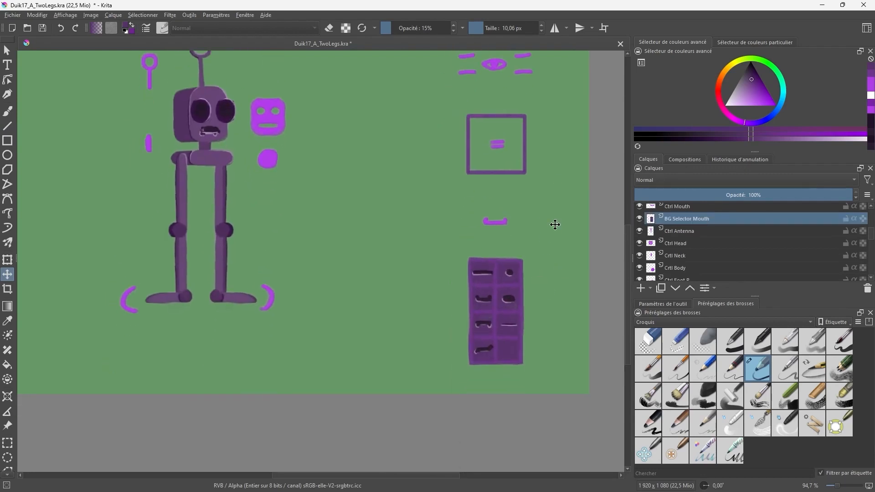
{"action": "left_click", "coordinate": [640, 288]}
{"action": "key", "text": "b"}
{"action": "left_click", "coordinate": [495, 221], "text": "ctrl"}
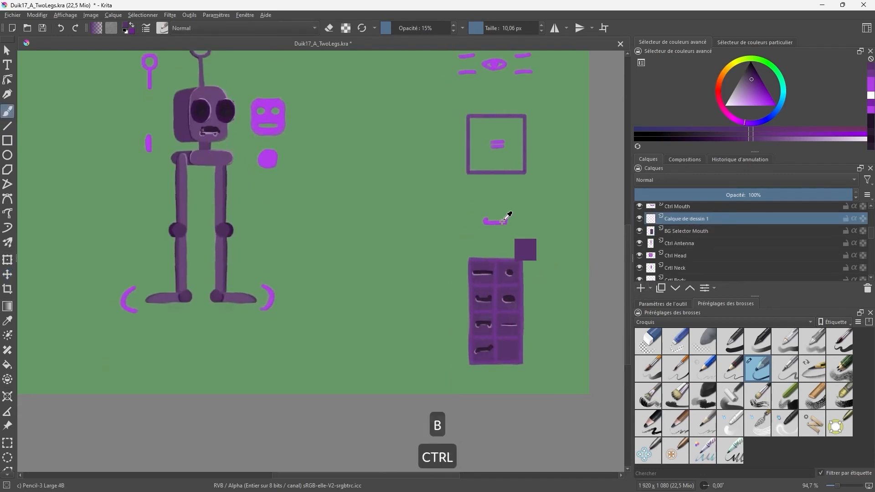
{"action": "double_click", "coordinate": [698, 220]}
{"action": "type", "text": "Selector Mouth"}
{"action": "key", "text": "Return"}
Paint a filled bright purple square over the Neutral mouth cell of the grid on the Selector Mouth layer
{"action": "left_click_drag", "start_coordinate": [542, 315], "coordinate": [544, 190]}
{"action": "left_click_drag", "start_coordinate": [540, 186], "coordinate": [527, 109]}
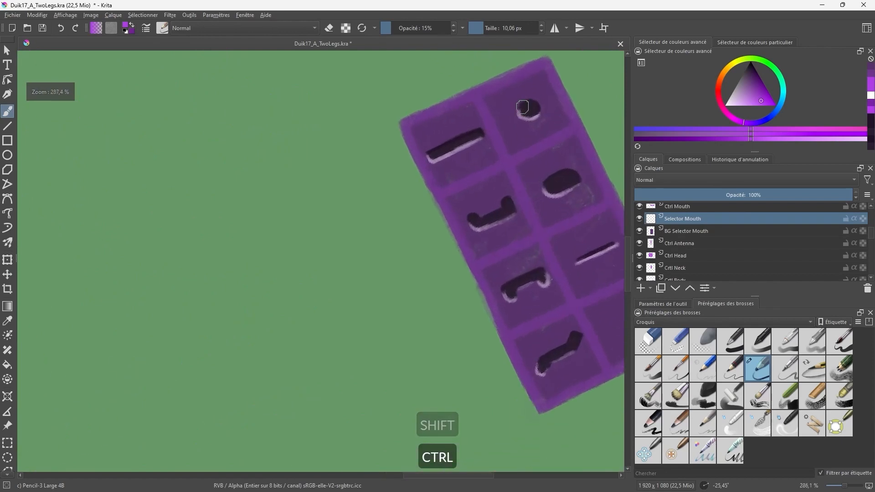
{"action": "left_click_drag", "start_coordinate": [560, 196], "coordinate": [559, 231]}
{"action": "left_click_drag", "start_coordinate": [706, 486], "coordinate": [704, 488]}
{"action": "double_click", "coordinate": [703, 487]}
{"action": "left_click_drag", "start_coordinate": [497, 245], "coordinate": [453, 221]}
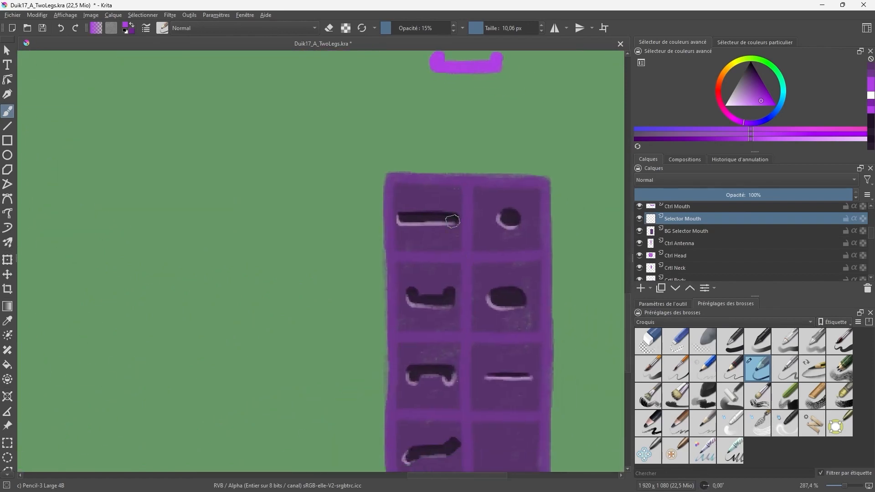
{"action": "left_click_drag", "start_coordinate": [391, 179], "coordinate": [391, 254]}
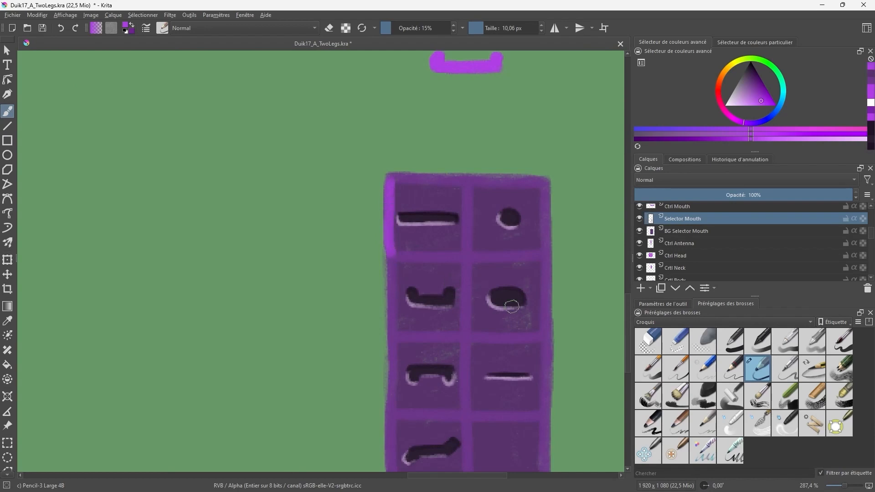
{"action": "key", "text": "ctrl+z"}
{"action": "mouse_move", "coordinate": [398, 193]}
{"action": "left_mouse_down"}
{"action": "mouse_move", "coordinate": [405, 237]}
{"action": "mouse_move", "coordinate": [418, 199]}
{"action": "mouse_move", "coordinate": [455, 227]}
{"action": "mouse_move", "coordinate": [347, 125]}
{"action": "left_mouse_up"}
{"action": "left_click_drag", "start_coordinate": [359, 139], "coordinate": [344, 184]}
Set the Selector Mouth layer's blending mode to Addition and straighten the canvas rotation
{"action": "left_click", "coordinate": [685, 180]}
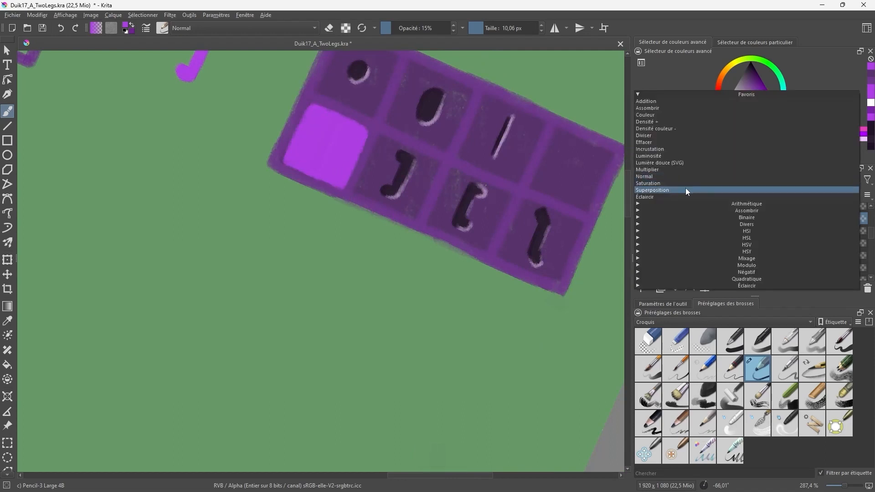
{"action": "left_click", "coordinate": [677, 101]}
{"action": "left_click_drag", "start_coordinate": [549, 243], "coordinate": [544, 315], "text": "shift"}
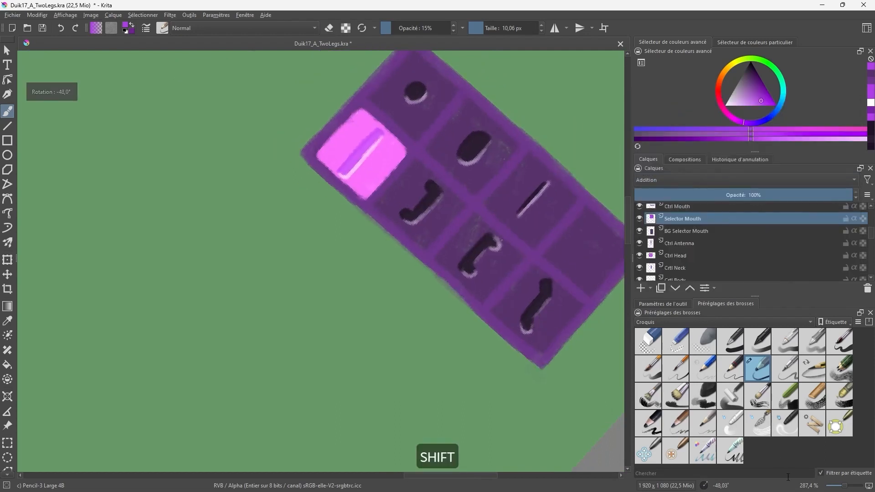
{"action": "double_click", "coordinate": [705, 486]}
Try moving the Selector Mouth square over the mouth grid, and undo the moves
{"action": "mouse_move", "coordinate": [534, 181]}
{"action": "left_mouse_down", "text": "ctrl"}
{"action": "mouse_move", "coordinate": [519, 226]}
{"action": "mouse_move", "coordinate": [519, 269]}
{"action": "mouse_move", "coordinate": [537, 278]}
{"action": "mouse_move", "coordinate": [533, 329]}
{"action": "left_mouse_up", "text": "ctrl"}
{"action": "key", "text": "ctrl+t"}
{"action": "left_click_drag", "start_coordinate": [533, 329], "coordinate": [531, 288]}
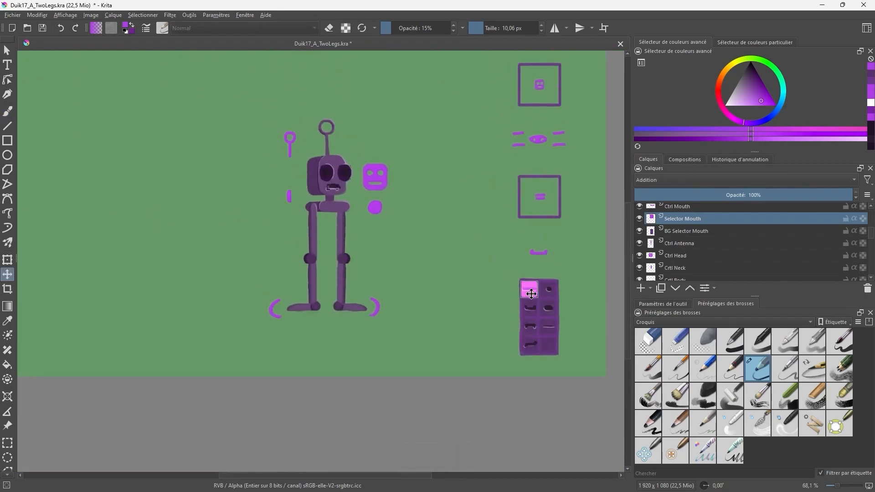
{"action": "key", "text": "ctrl+z"}
{"action": "key", "text": "ctrl+z"}
Lower the opacity of the Selector Mouth layer to 63%
{"action": "left_click", "coordinate": [760, 189]}
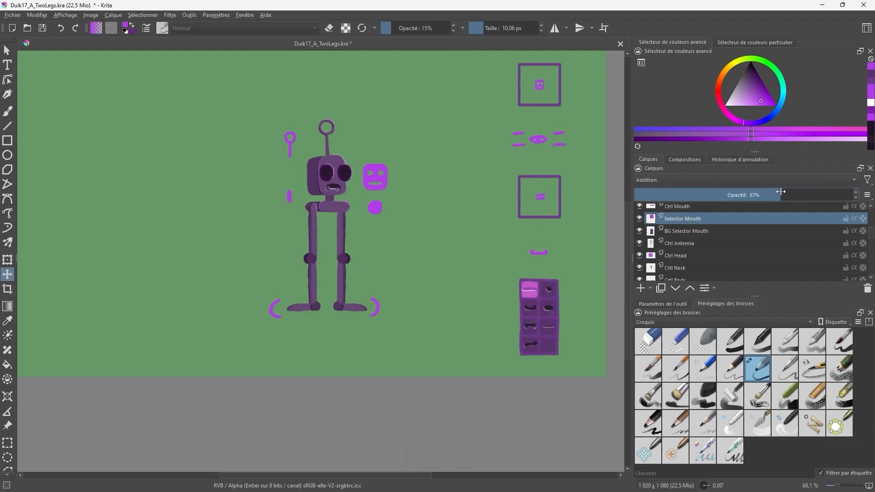
{"action": "left_click_drag", "start_coordinate": [528, 284], "coordinate": [538, 266]}
{"action": "left_click_drag", "start_coordinate": [523, 312], "coordinate": [556, 396]}
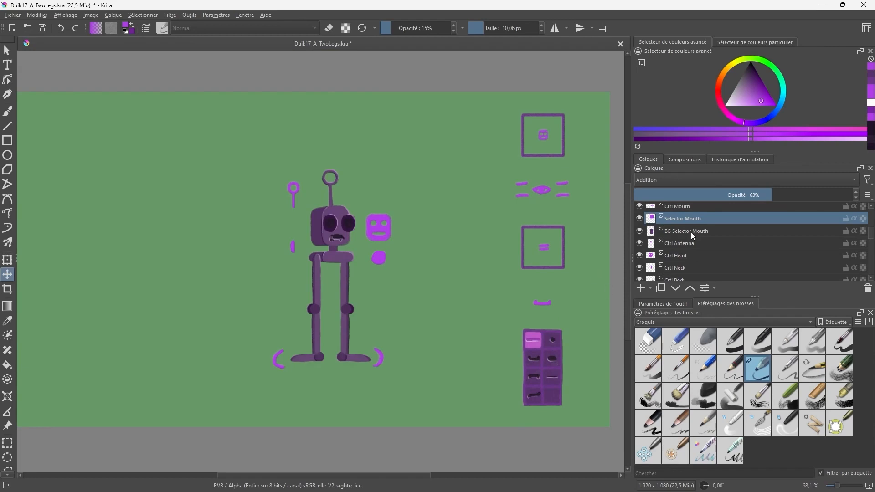
Save the Duik17_A_TwoLegs.kra document
{"action": "scroll", "coordinate": [692, 235], "scroll_direction": "down", "scroll_amount": 5}
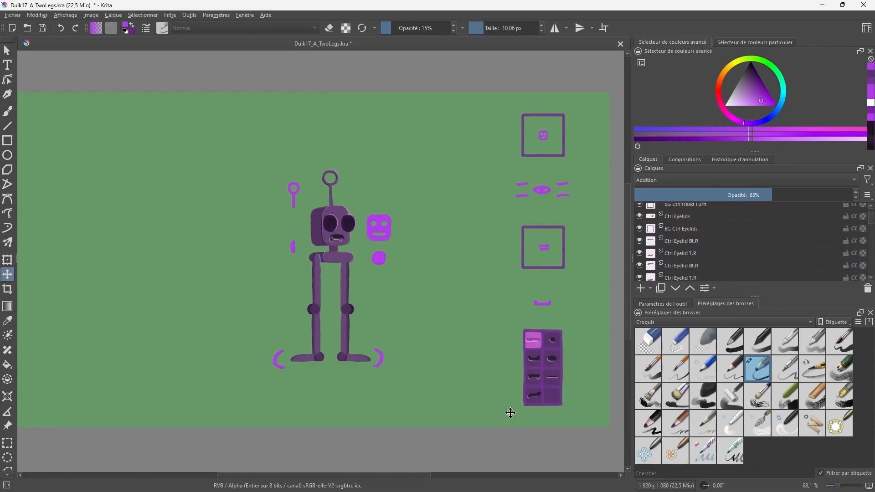
{"action": "left_click_drag", "start_coordinate": [467, 313], "coordinate": [437, 346]}
{"action": "key", "text": "ctrl+s"}
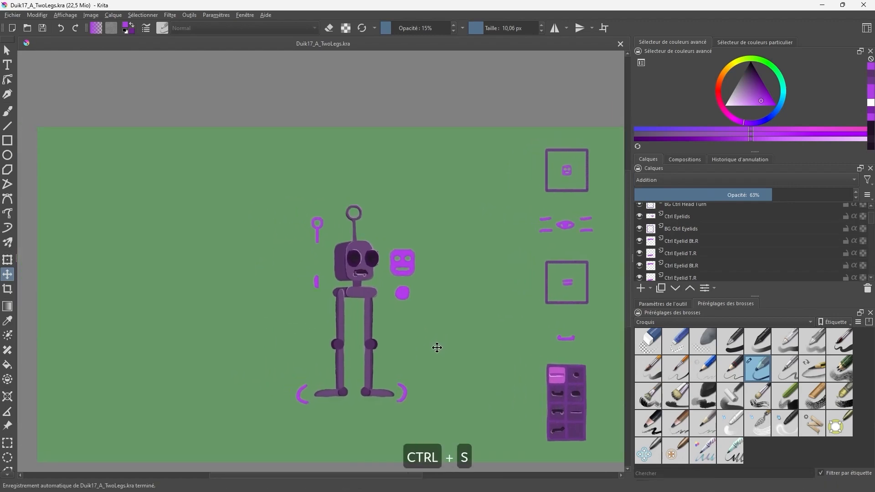
Export the drawing as a Photoshop (*.psd) image with "Details" in the file name
{"action": "left_click", "coordinate": [12, 15]}
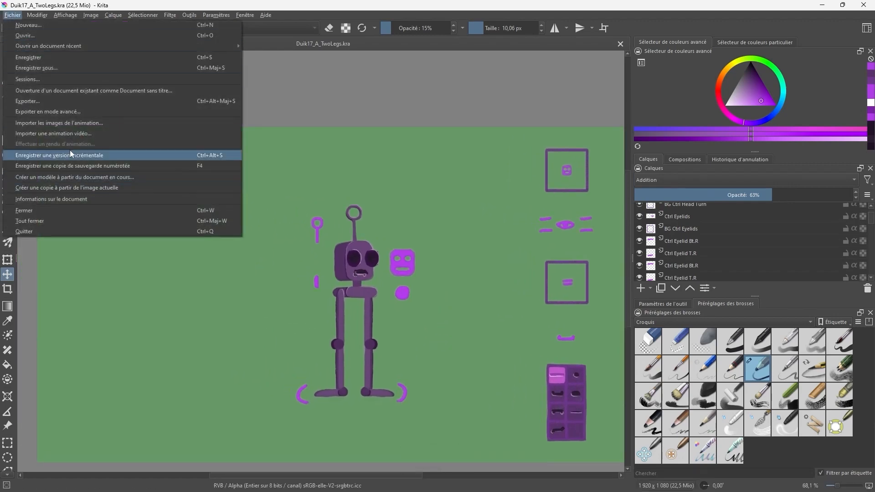
{"action": "left_click", "coordinate": [64, 101]}
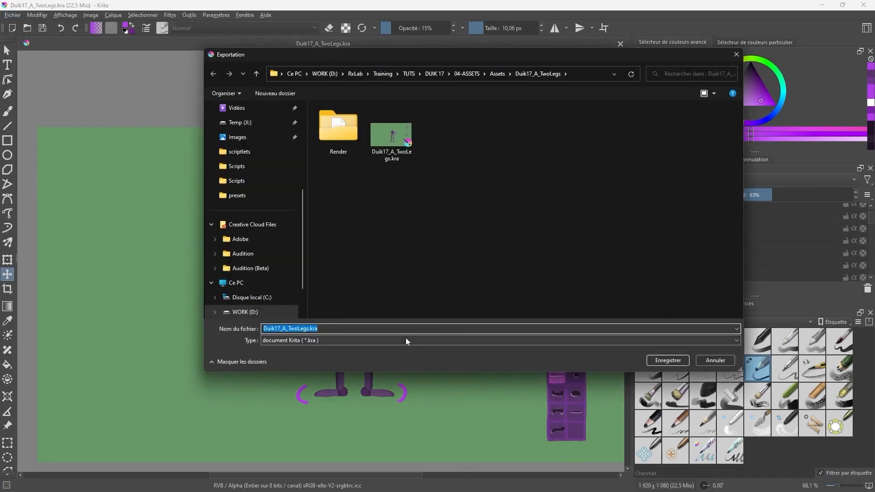
{"action": "left_click", "coordinate": [406, 340]}
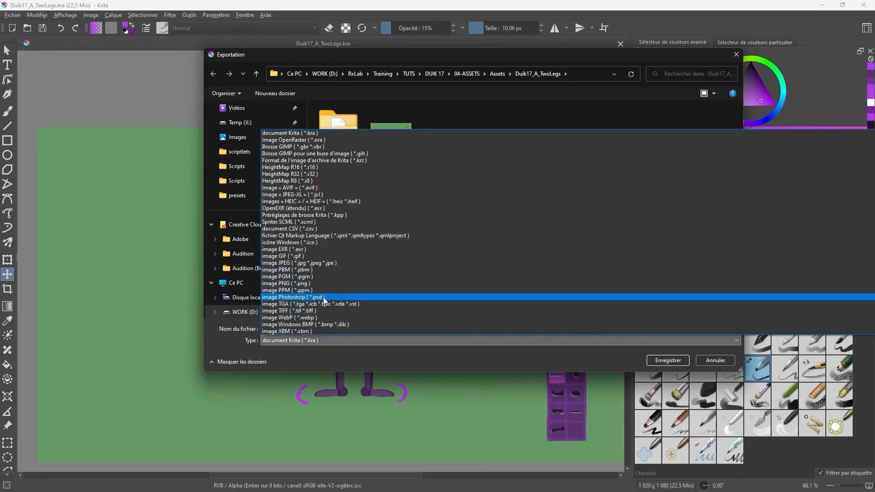
{"action": "left_click", "coordinate": [325, 298]}
{"action": "left_click", "coordinate": [290, 331]}
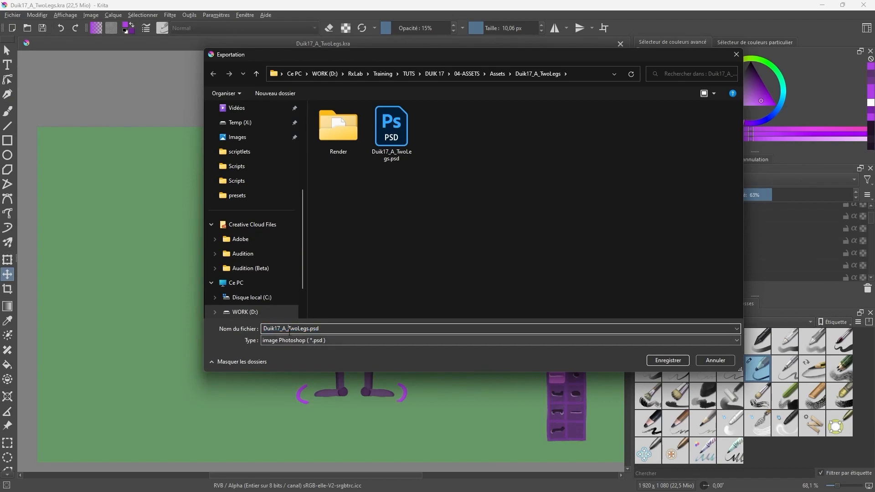
{"action": "type", "text": "Details"}
{"action": "key", "text": "Return"}
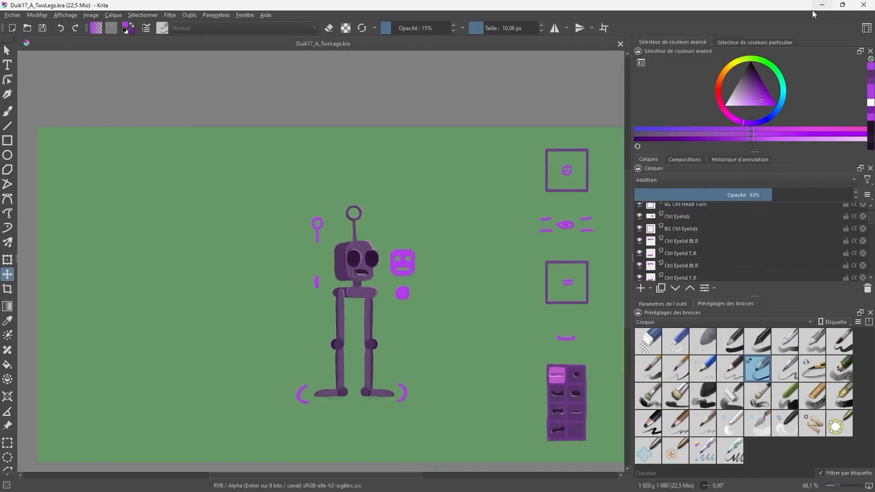
{"action": "left_click_drag", "start_coordinate": [447, 303], "coordinate": [418, 257]}
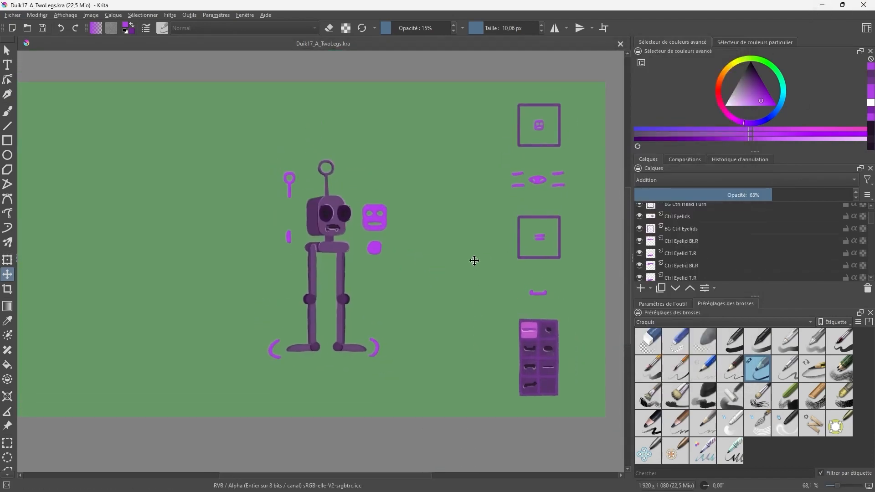
{"action": "left_click_drag", "start_coordinate": [474, 261], "coordinate": [484, 273]}
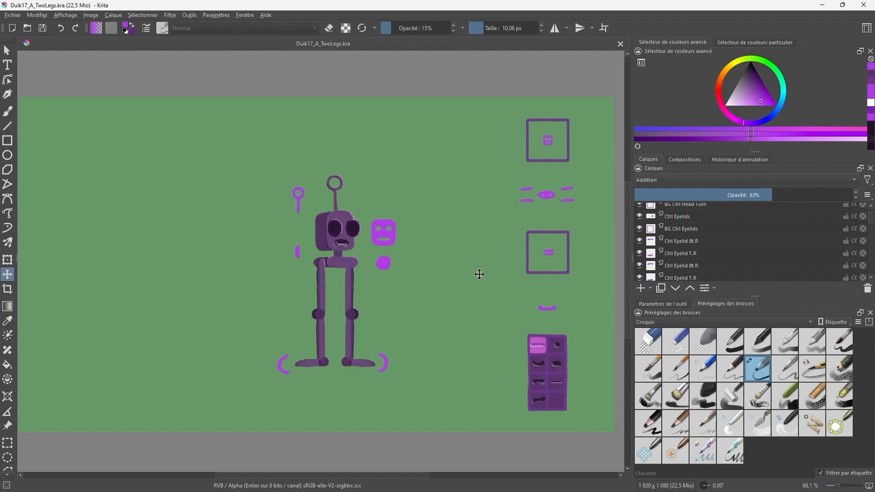
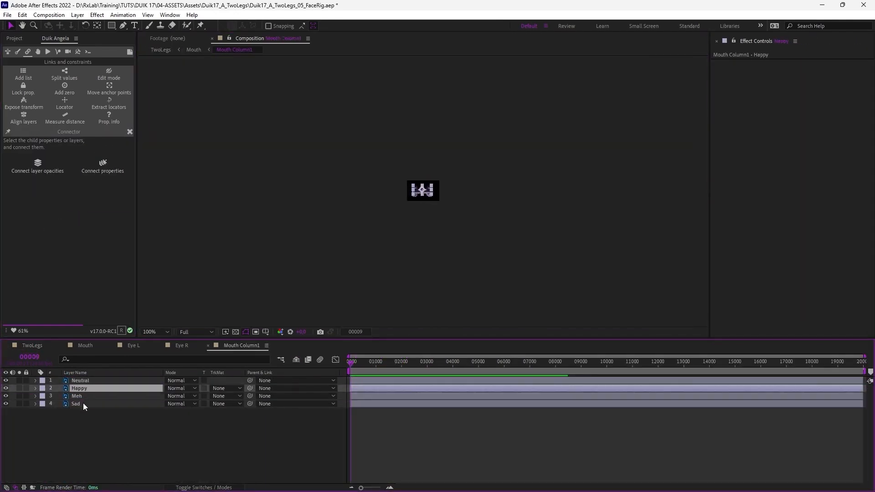
Switch to After Effects and select all four mouth layers, Neutral through Sad, in the Mouth Column1 composition
{"action": "left_click", "coordinate": [80, 380]}
{"action": "left_click", "coordinate": [76, 404], "text": "shift"}
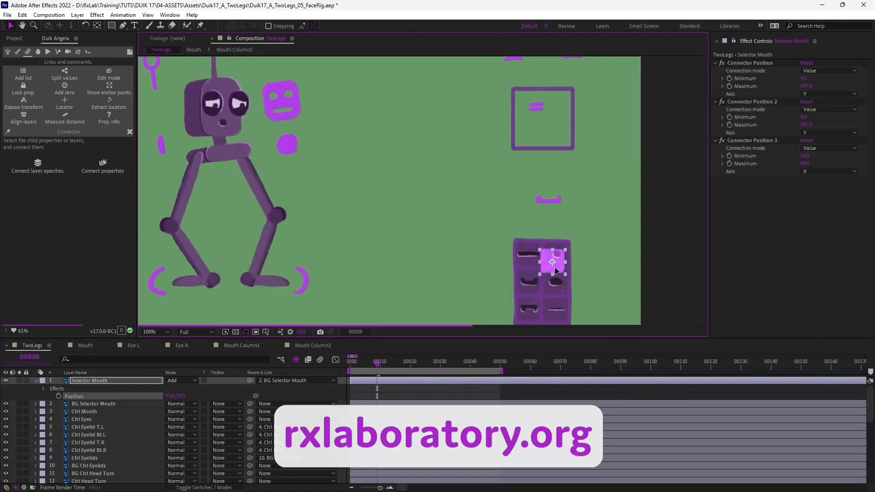
Move the Selector Mouth controller slightly down from the grid's Oh cell in the TwoLegs composition to test the mouth rig
{"action": "mouse_move", "coordinate": [553, 260]}
{"action": "left_mouse_down"}
{"action": "mouse_move", "coordinate": [531, 304]}
{"action": "mouse_move", "coordinate": [553, 266]}
{"action": "left_mouse_up"}
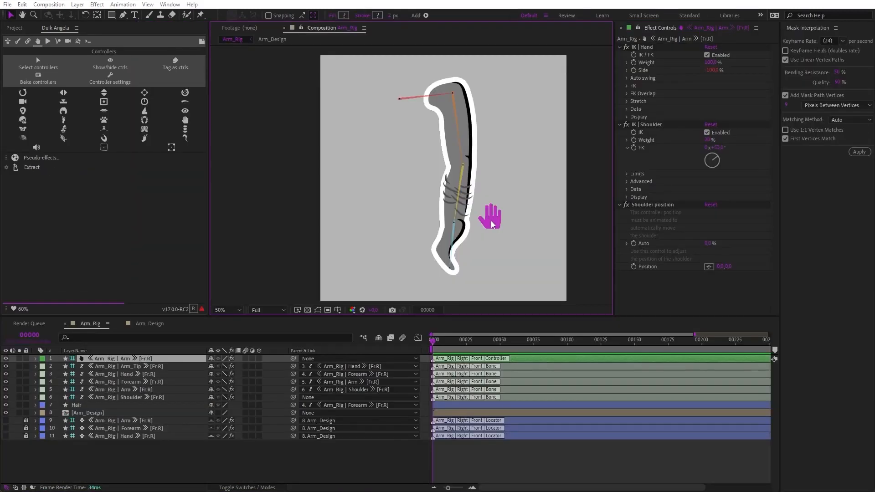
Hide the bone layers Arm_Tip through Shoulder in Arm_Rig and move the hand controller around to test the arm
{"action": "left_click_drag", "start_coordinate": [496, 226], "coordinate": [438, 205]}
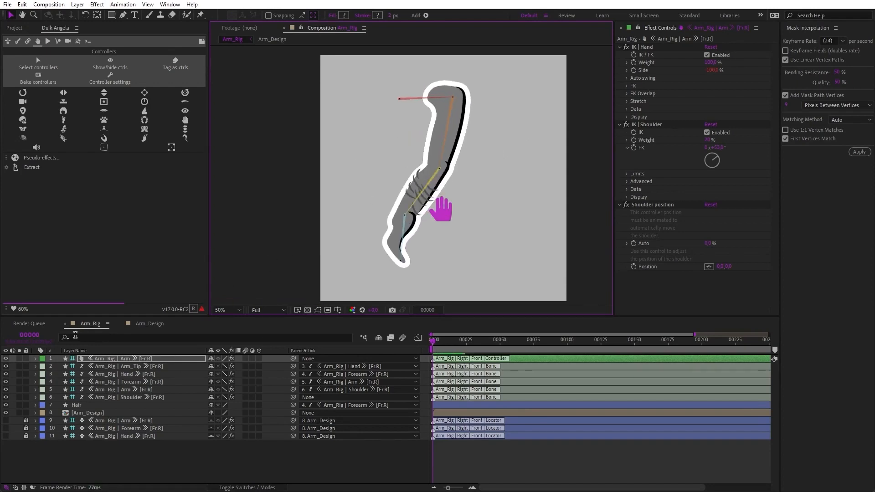
{"action": "left_click_drag", "start_coordinate": [6, 396], "coordinate": [6, 366]}
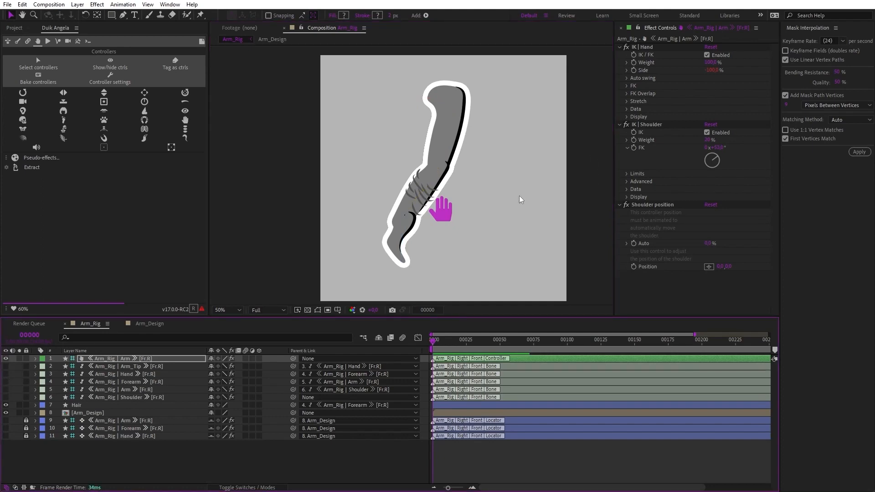
{"action": "left_click_drag", "start_coordinate": [435, 202], "coordinate": [455, 147]}
{"action": "left_click_drag", "start_coordinate": [463, 197], "coordinate": [480, 217]}
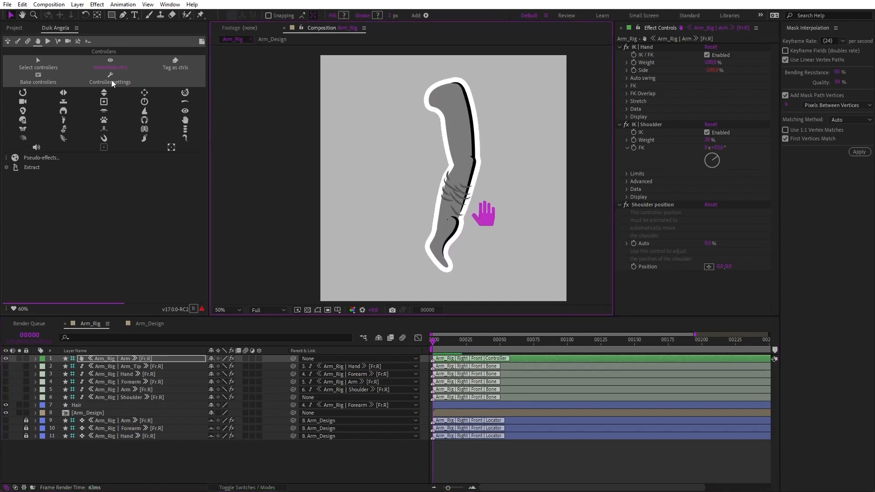
Open the recent project Duik17_S_CnnctrArm_03_connexions.aep without saving the changes to the current one
{"action": "left_click", "coordinate": [7, 4]}
{"action": "mouse_move", "coordinate": [91, 45]}
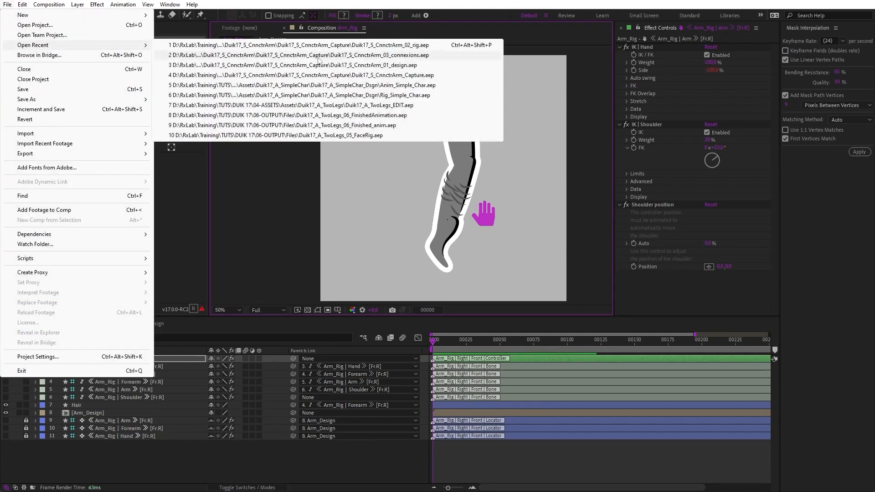
{"action": "left_click", "coordinate": [327, 55]}
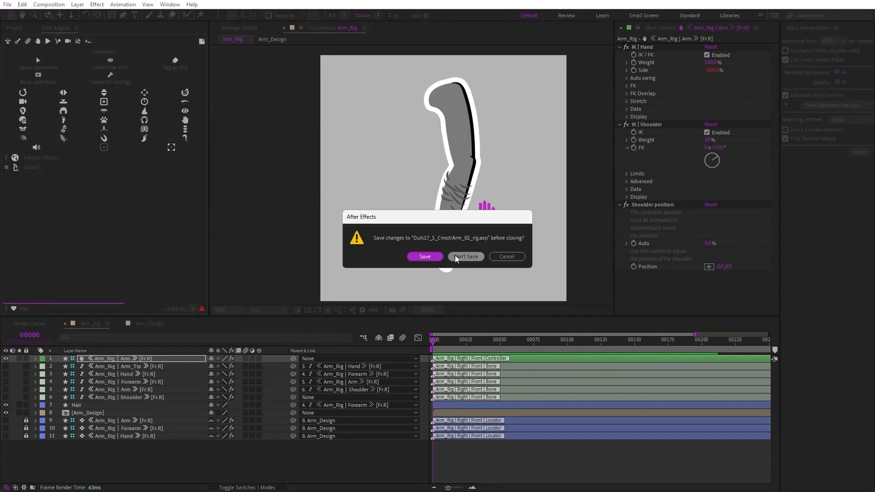
{"action": "left_click", "coordinate": [467, 256]}
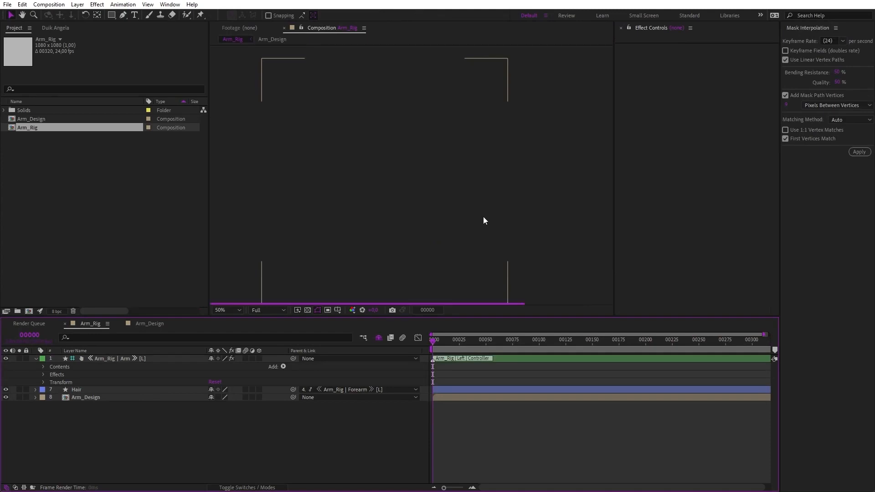
Move the hand controller in the Arm_Rig composition to test how the arm responds
{"action": "left_click_drag", "start_coordinate": [420, 220], "coordinate": [467, 211]}
{"action": "key", "text": "w"}
{"action": "key", "text": "v"}
{"action": "key", "text": "w"}
{"action": "key", "text": "v"}
{"action": "left_click", "coordinate": [559, 204]}
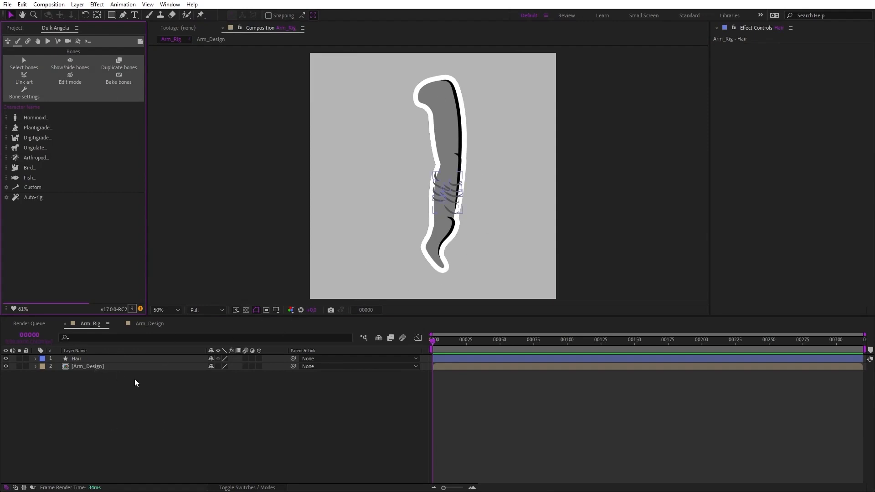
Examine the layers inside the Arm_Design precomposition and the Hair layer's artwork in the Arm_Rig composition
{"action": "double_click", "coordinate": [78, 367]}
{"action": "key", "text": "u"}
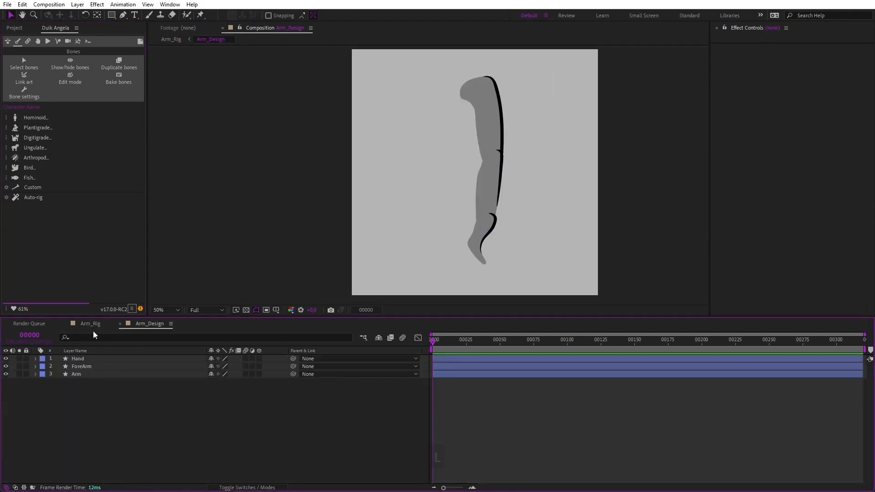
{"action": "left_click", "coordinate": [95, 326]}
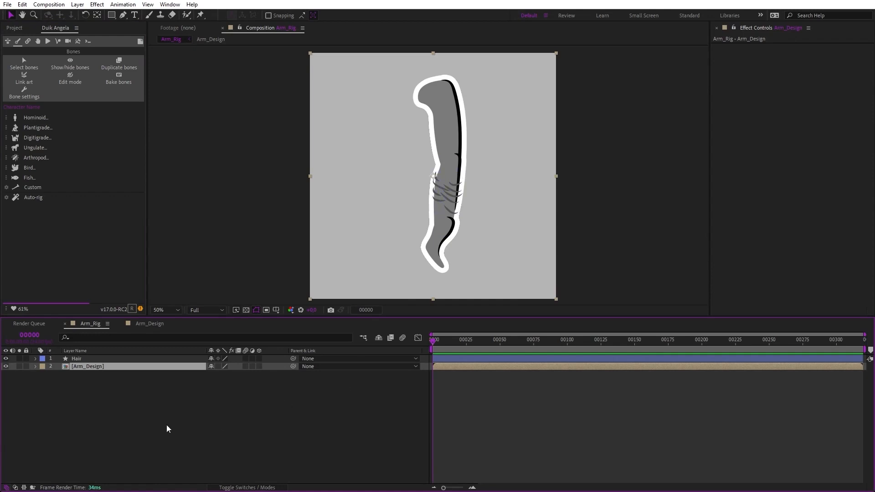
{"action": "left_click", "coordinate": [66, 360]}
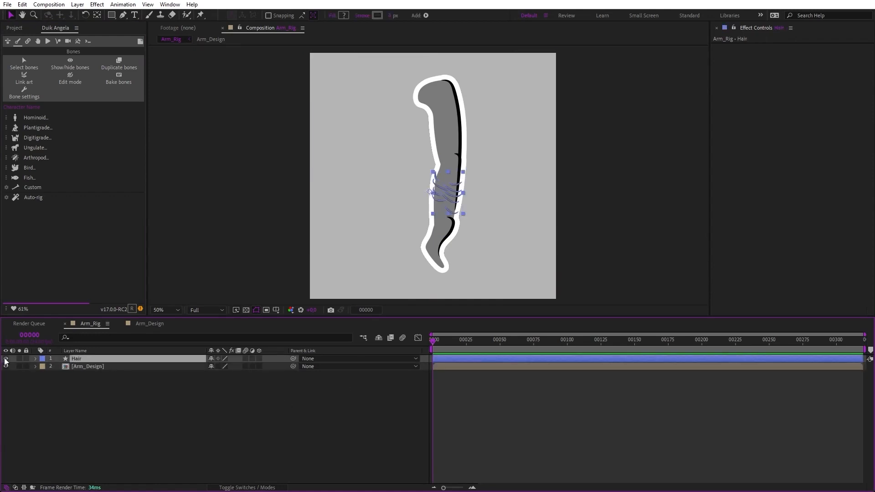
{"action": "scroll", "coordinate": [449, 179], "scroll_direction": "up", "scroll_amount": 2}
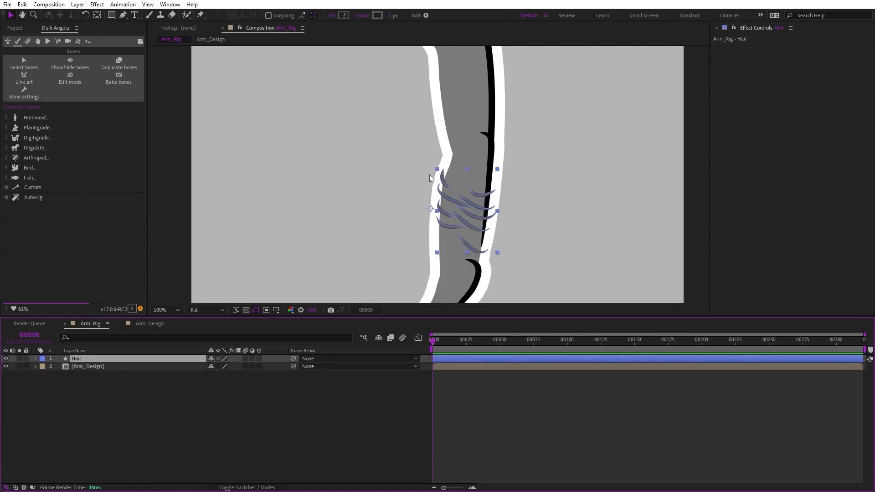
{"action": "scroll", "coordinate": [433, 214], "scroll_direction": "down", "scroll_amount": 2}
{"action": "left_click", "coordinate": [408, 233]}
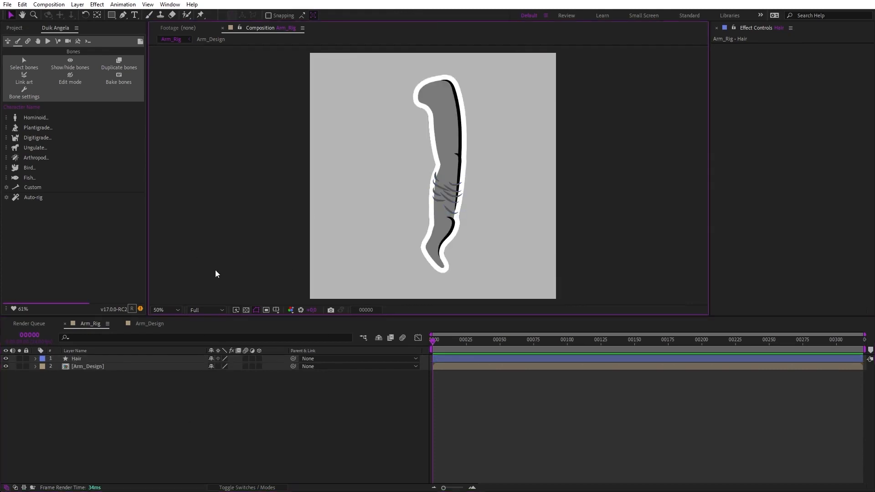
Draw a Pen path from shoulder to fingertip and create Duik Front, Left arm bones with Shoulder, Arm, Forearm and Hand enabled
{"action": "key", "text": "g"}
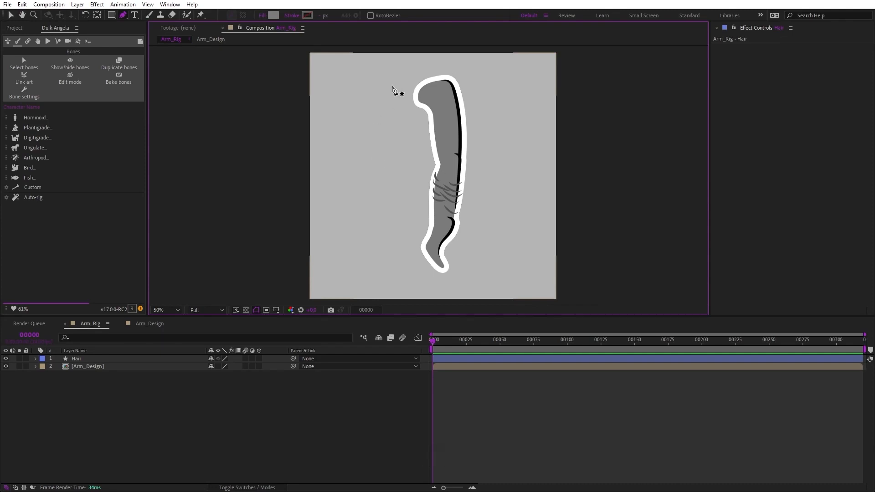
{"action": "left_click", "coordinate": [393, 97]}
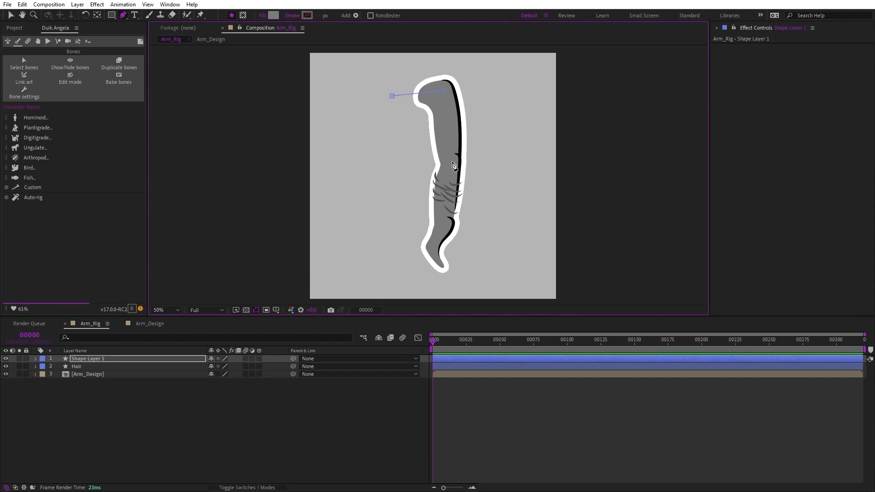
{"action": "left_click", "coordinate": [453, 163]}
{"action": "left_click", "coordinate": [441, 268]}
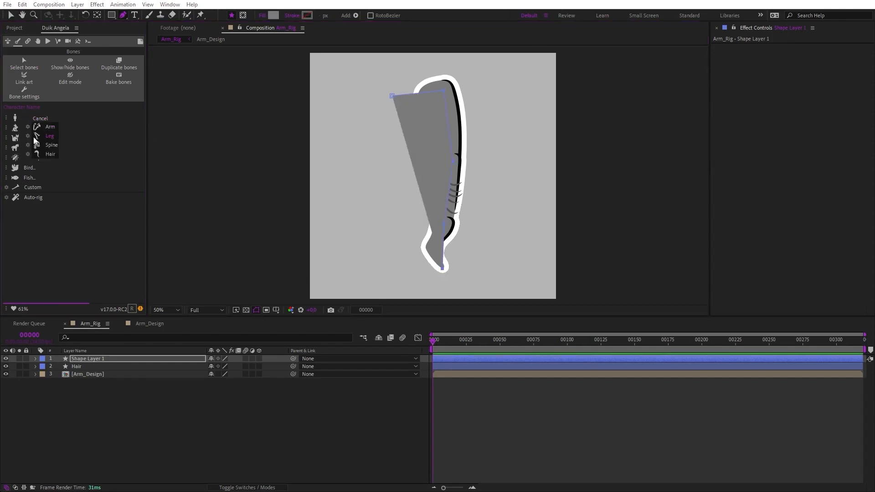
{"action": "left_click", "coordinate": [31, 131]}
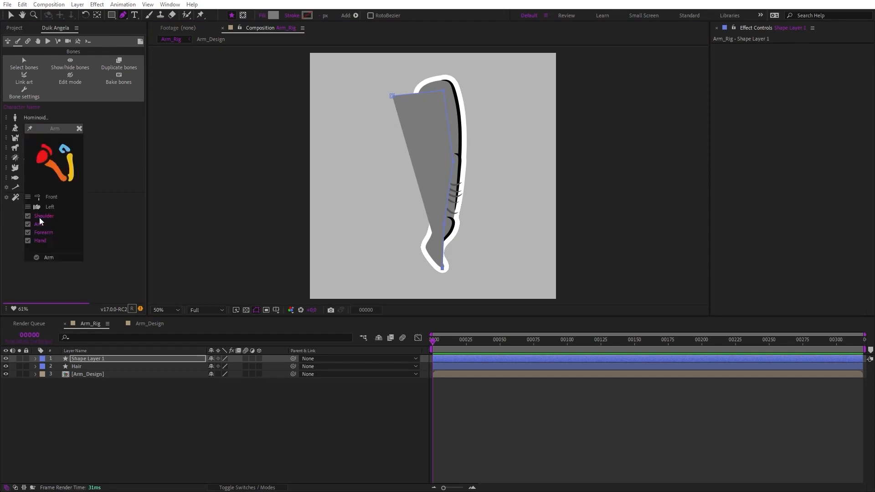
{"action": "left_click", "coordinate": [48, 257]}
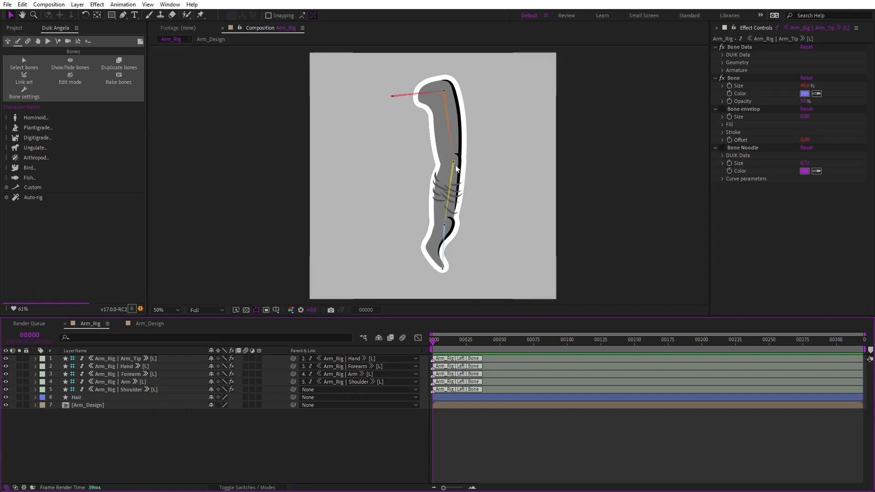
Rotate the Forearm bone about the elbow to test the bone chain, and undo the rotation
{"action": "left_click", "coordinate": [450, 196]}
{"action": "key", "text": "w"}
{"action": "left_click_drag", "start_coordinate": [448, 207], "coordinate": [421, 187]}
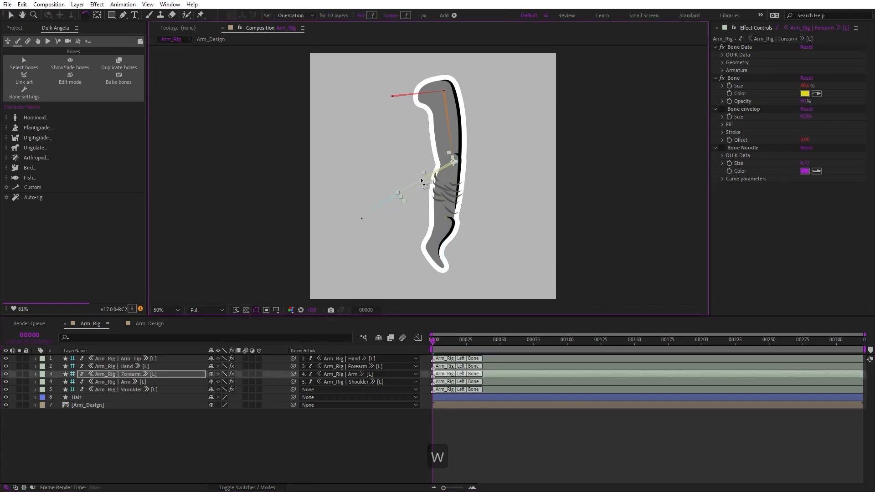
{"action": "key", "text": "ctrl+z"}
{"action": "key", "text": "v"}
{"action": "left_click", "coordinate": [425, 192]}
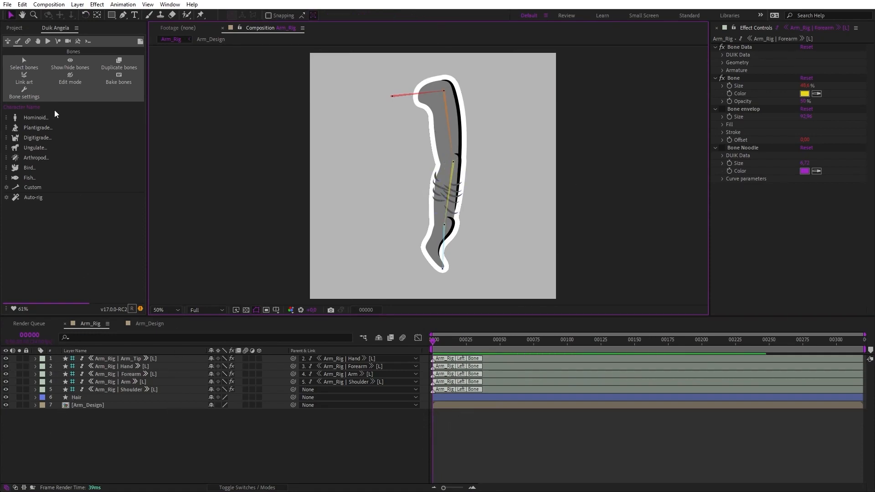
Parent the Arm layer in Arm_Design to the Arm bone of the Arm_Rig composition with Duik's Parent across comps
{"action": "left_click", "coordinate": [27, 41]}
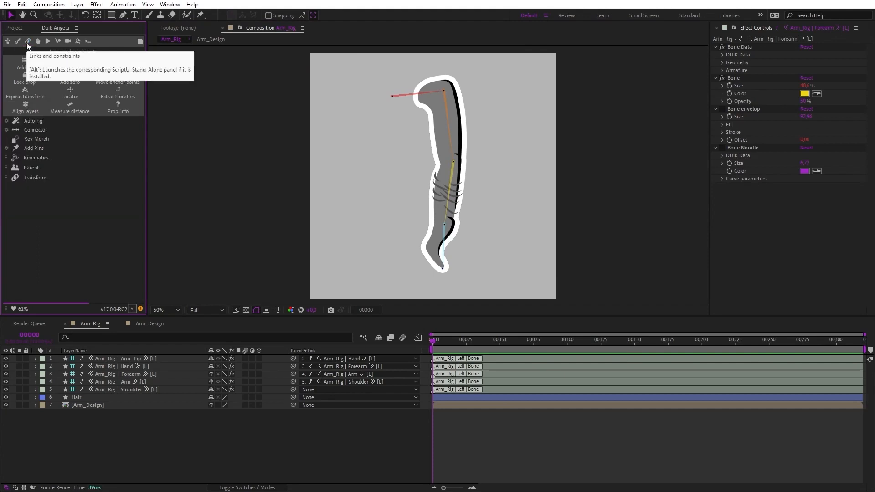
{"action": "left_click", "coordinate": [33, 168]}
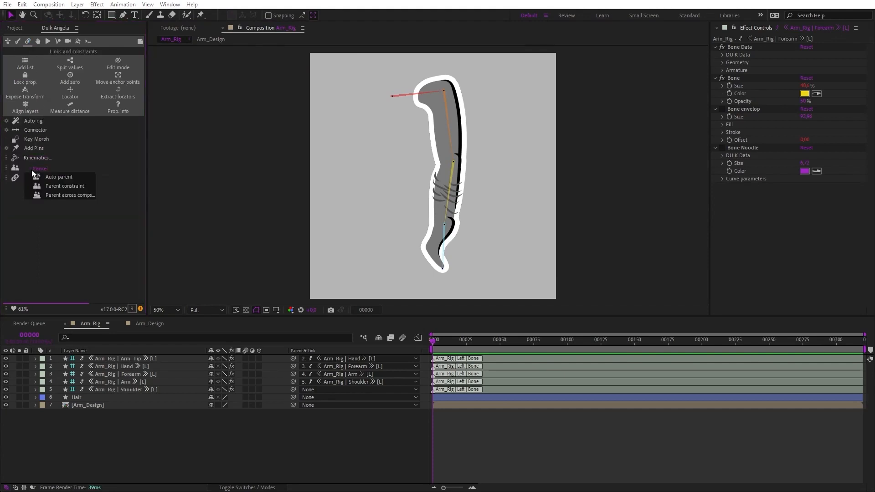
{"action": "left_click", "coordinate": [67, 196]}
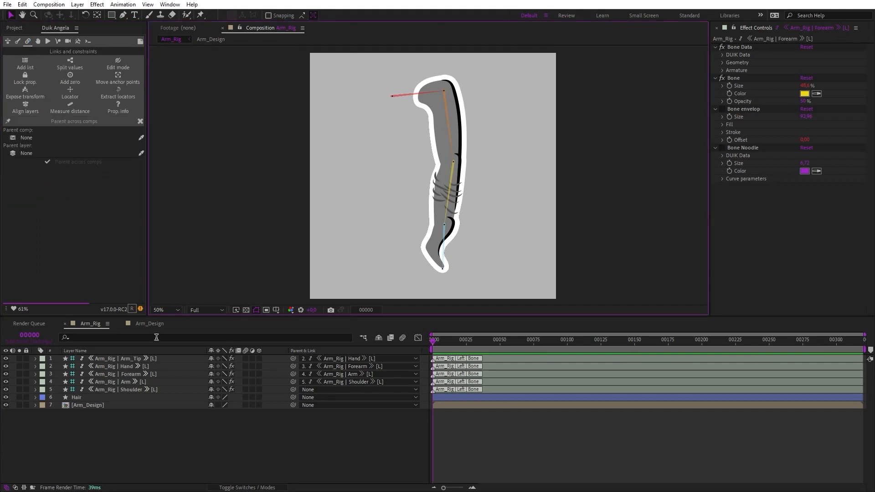
{"action": "left_click", "coordinate": [149, 325]}
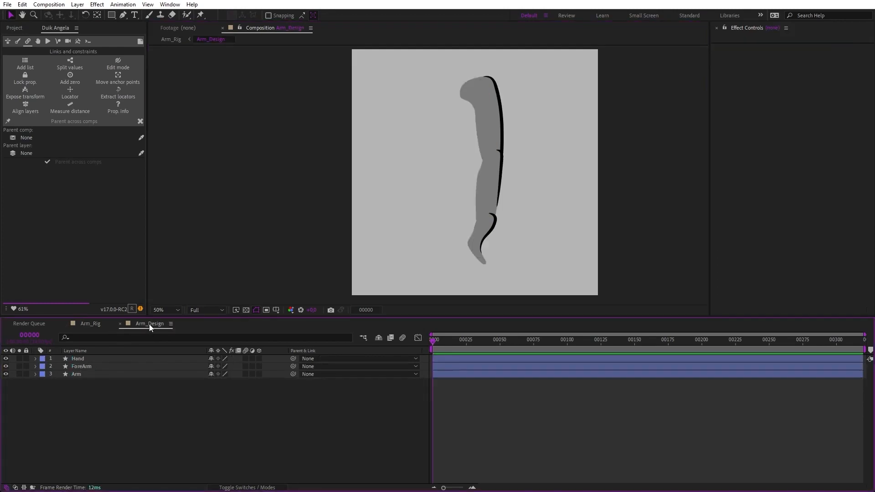
{"action": "left_click", "coordinate": [85, 374]}
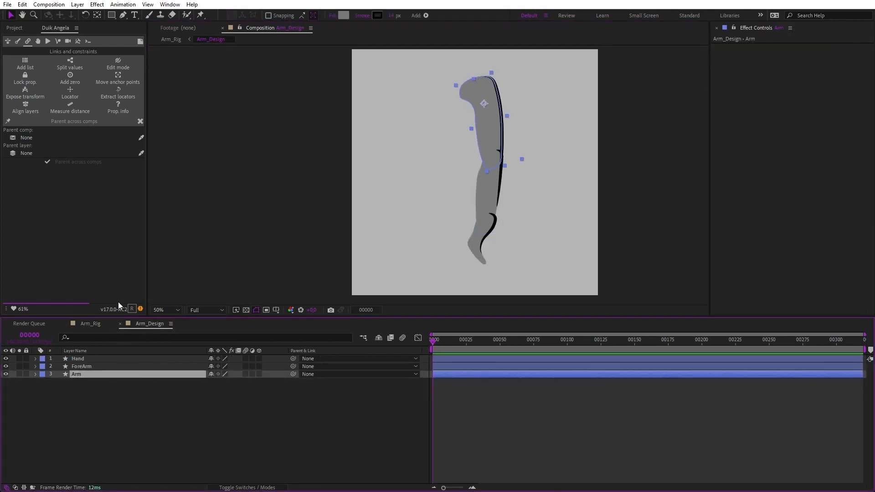
{"action": "left_click", "coordinate": [31, 138]}
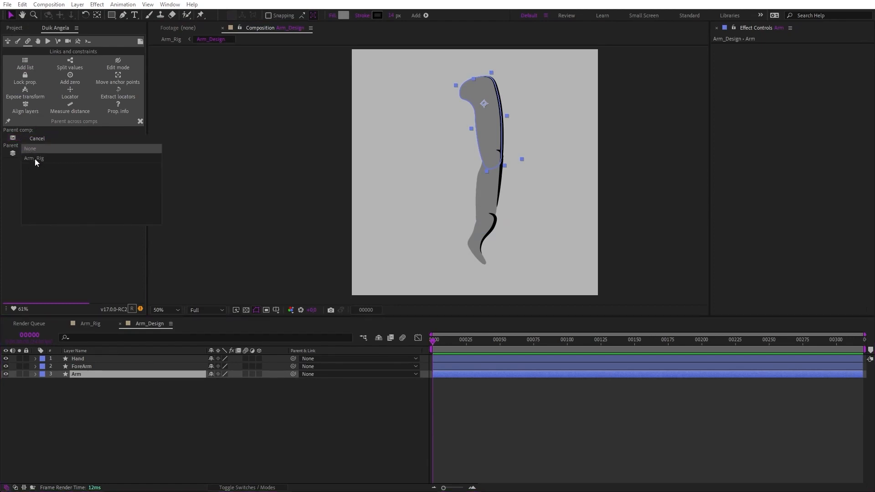
{"action": "left_click", "coordinate": [34, 159]}
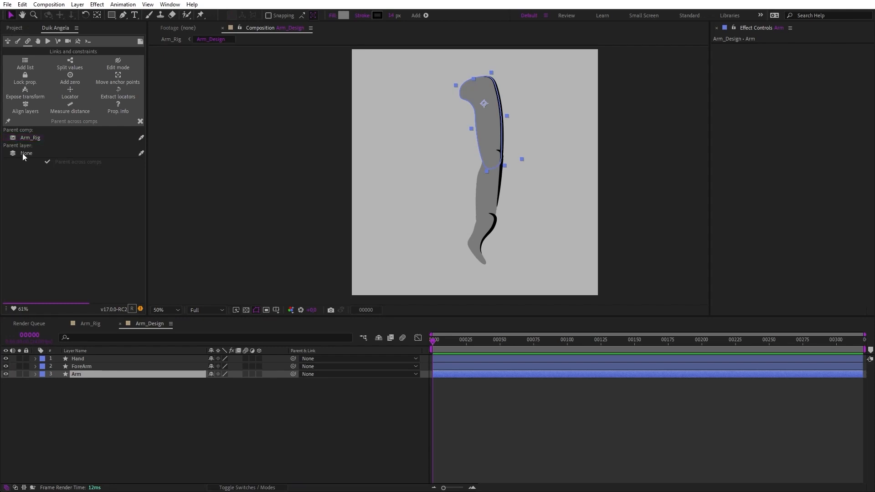
{"action": "left_click", "coordinate": [29, 154]}
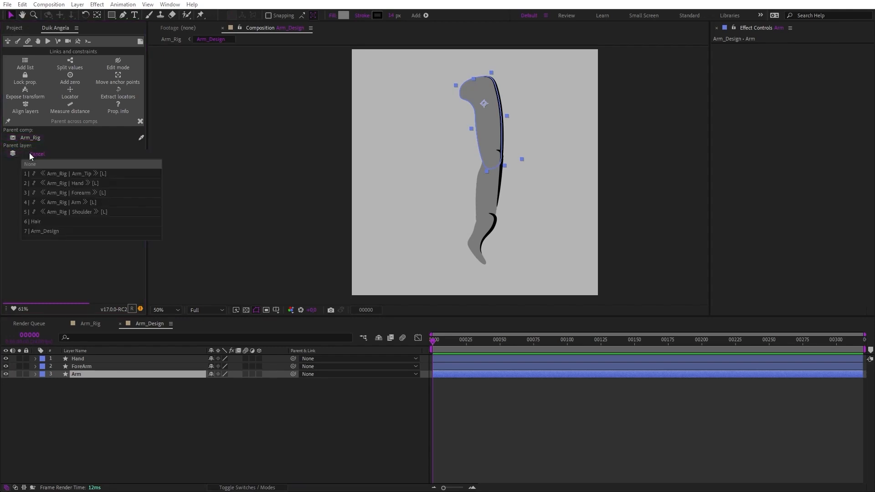
{"action": "left_click", "coordinate": [66, 202]}
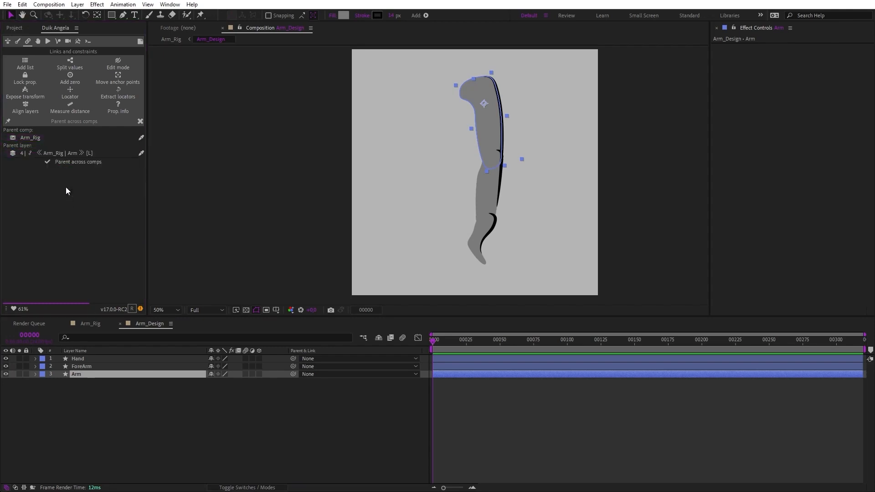
{"action": "left_click", "coordinate": [70, 162]}
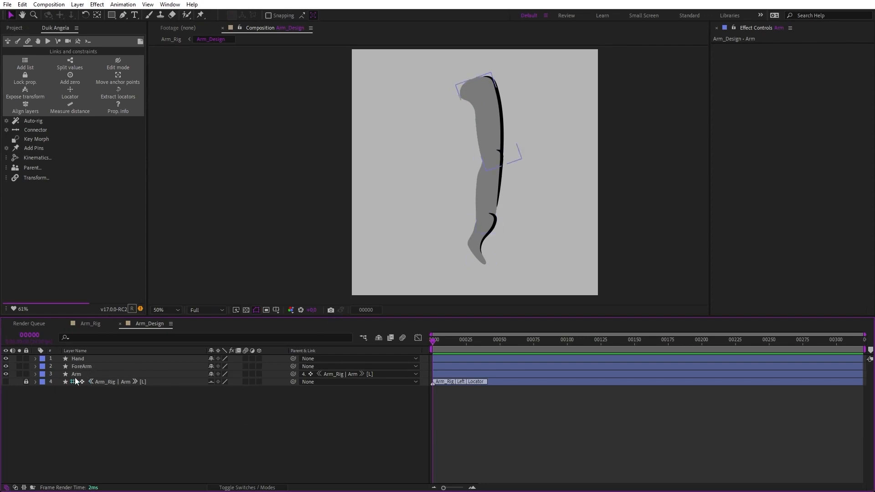
Parent the ForeArm layer in Arm_Design to Arm_Rig's Forearm bone with Parent across comps
{"action": "left_click", "coordinate": [87, 367]}
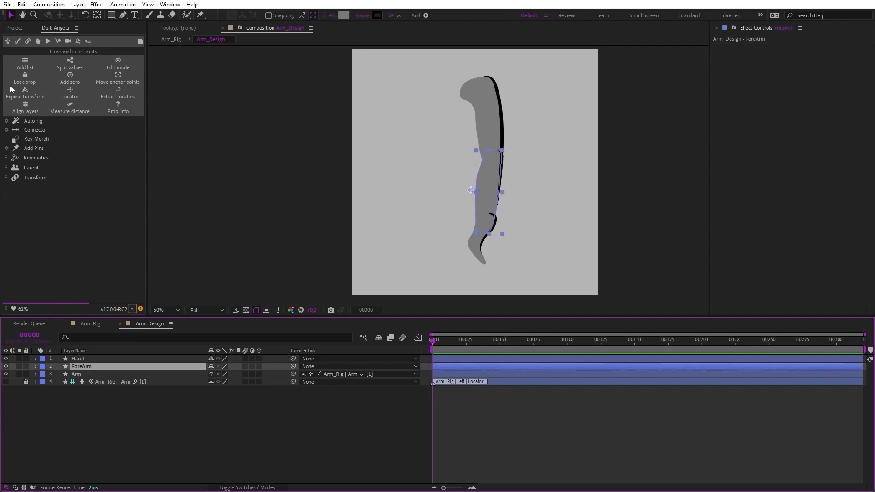
{"action": "left_click", "coordinate": [30, 168]}
{"action": "left_click", "coordinate": [60, 194]}
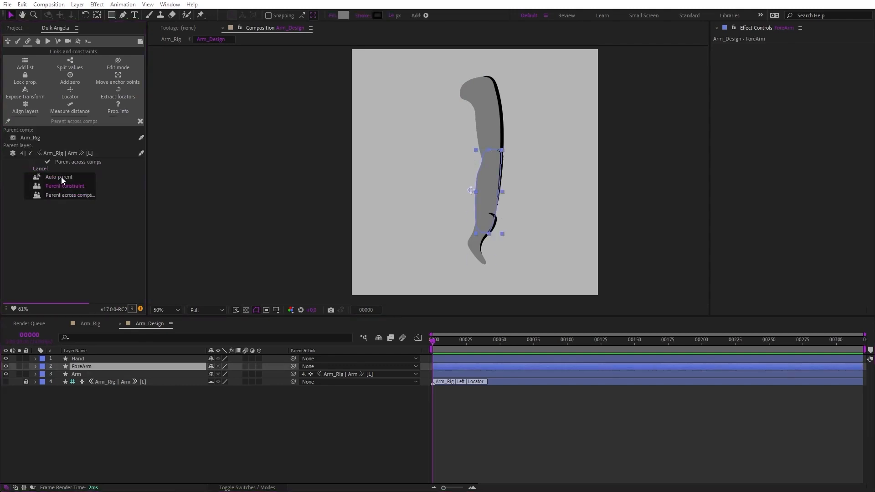
{"action": "left_click", "coordinate": [40, 169]}
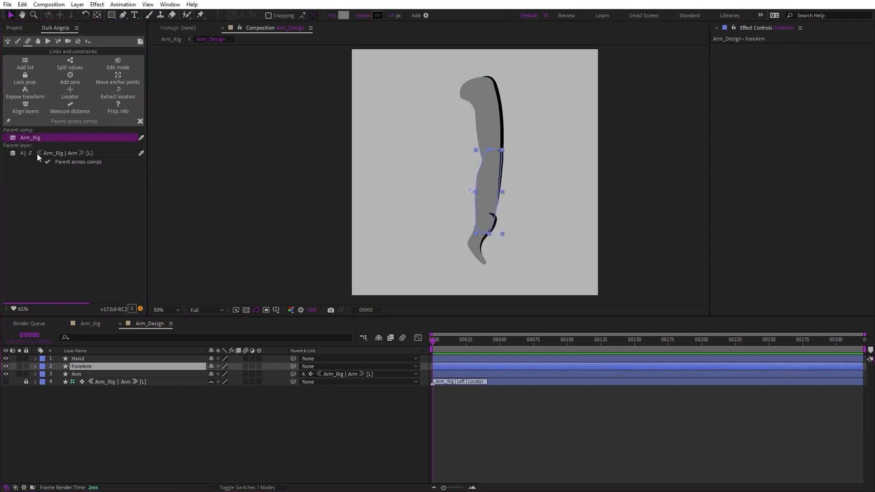
{"action": "left_click", "coordinate": [16, 152]}
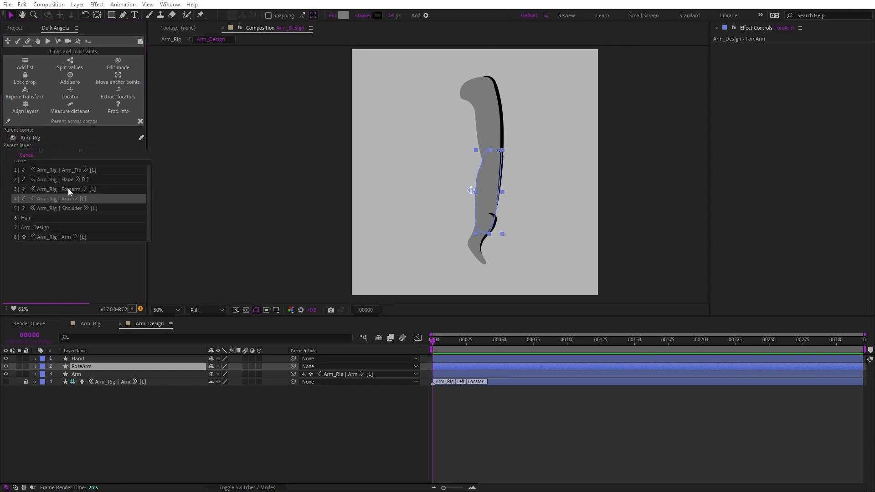
{"action": "left_click", "coordinate": [68, 189]}
{"action": "left_click", "coordinate": [79, 163]}
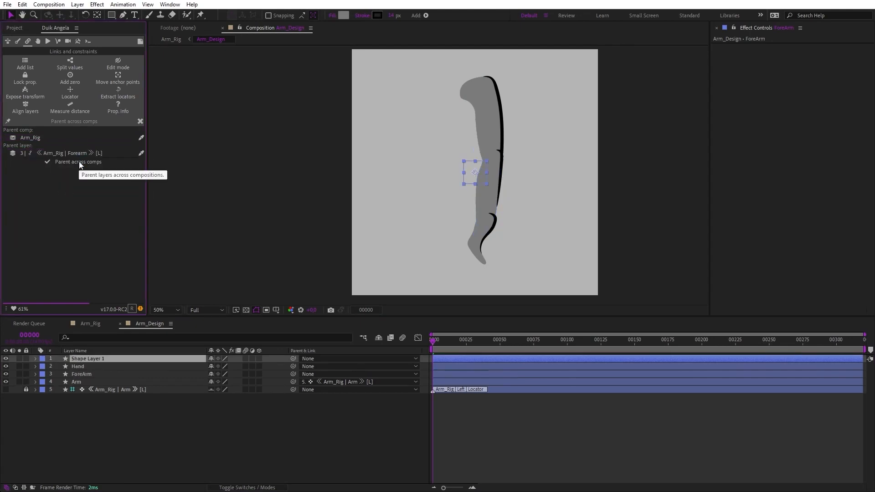
{"action": "left_click", "coordinate": [122, 416]}
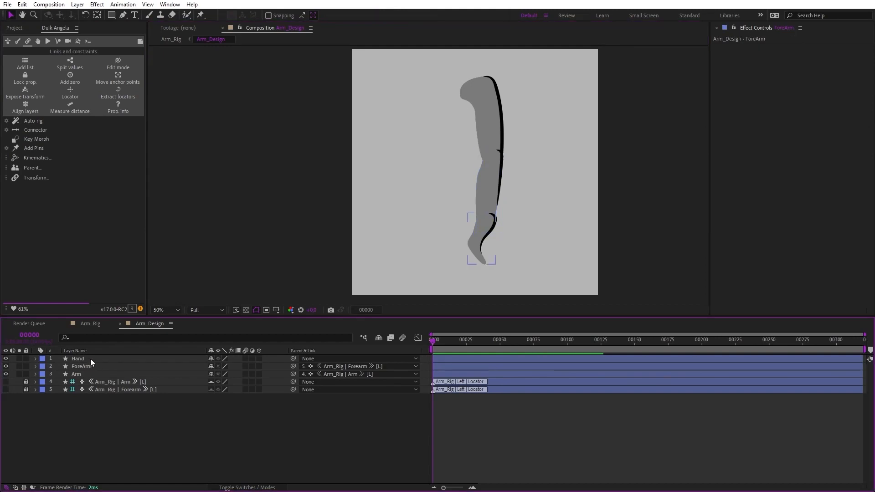
Parent the Hand layer in Arm_Design to Arm_Rig's Hand bone with Duik's Parent across comps
{"action": "left_click", "coordinate": [90, 359]}
{"action": "left_click", "coordinate": [31, 166]}
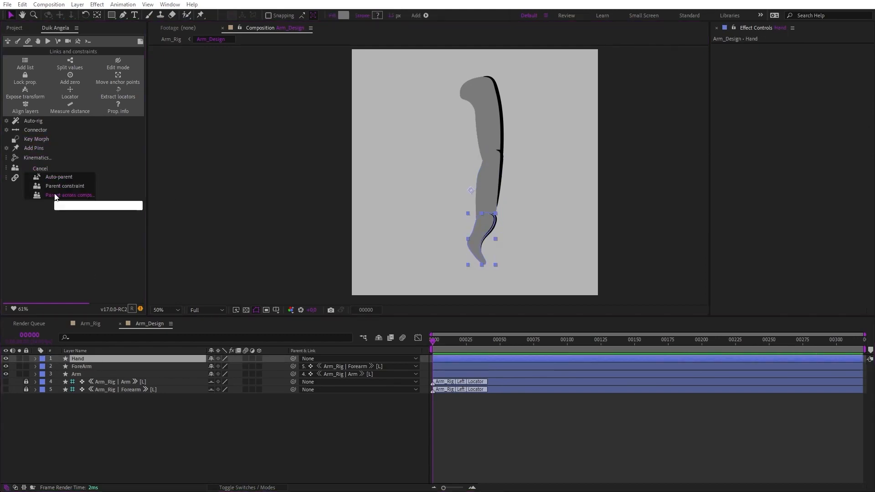
{"action": "left_click", "coordinate": [59, 195]}
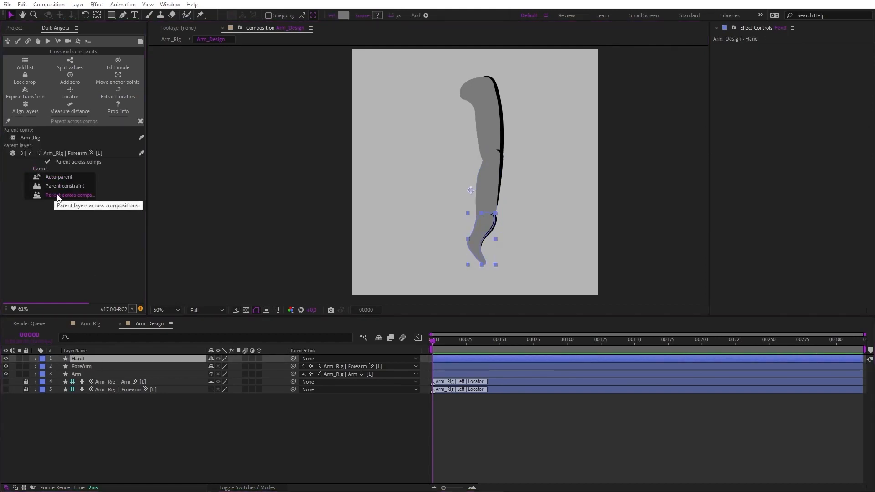
{"action": "left_click", "coordinate": [30, 153]}
{"action": "left_click", "coordinate": [73, 169]}
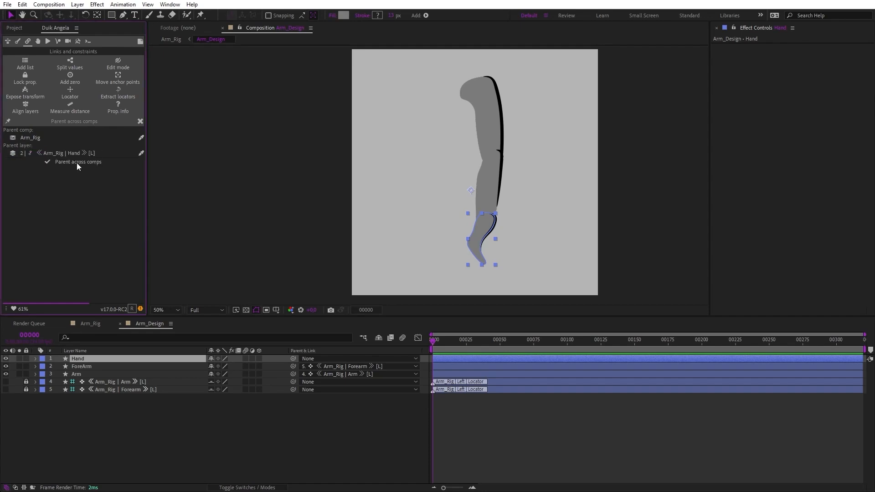
{"action": "left_click", "coordinate": [77, 162]}
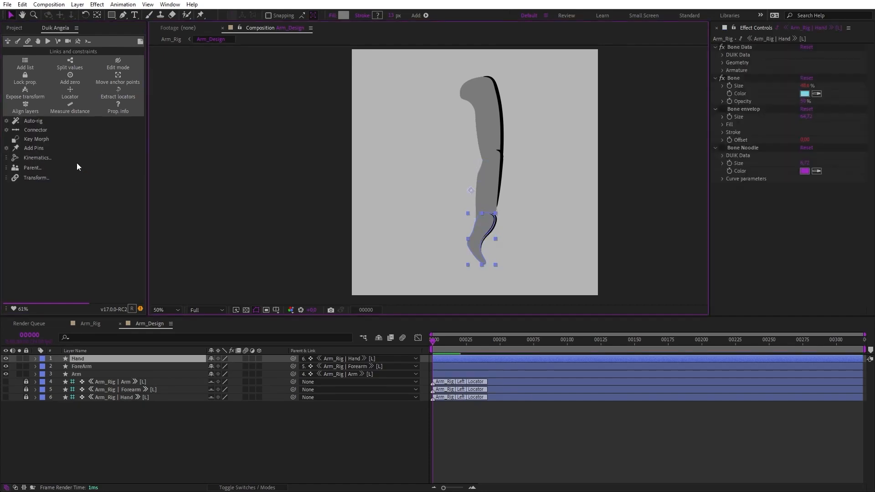
Open the Arm_Rig composition, rotate the Forearm bone about the elbow to test the parented design, and undo the rotations
{"action": "left_click", "coordinate": [91, 324]}
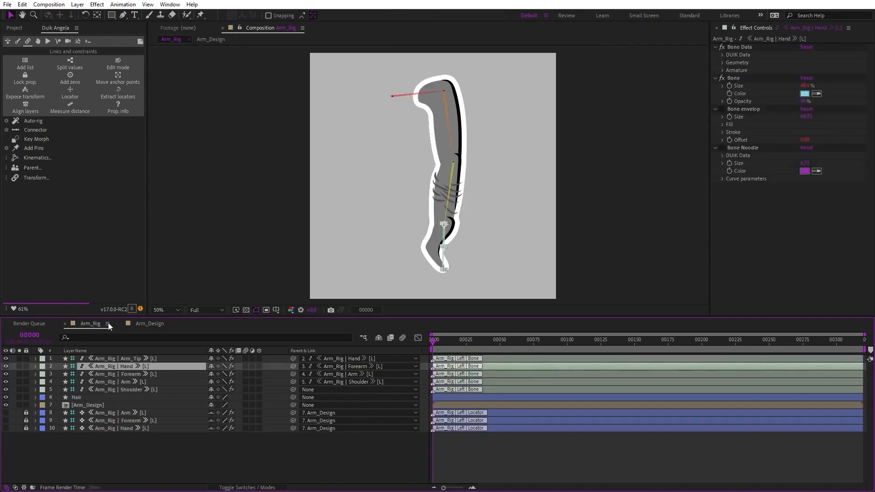
{"action": "left_click", "coordinate": [453, 173]}
{"action": "key", "text": "w"}
{"action": "left_click_drag", "start_coordinate": [443, 200], "coordinate": [414, 163]}
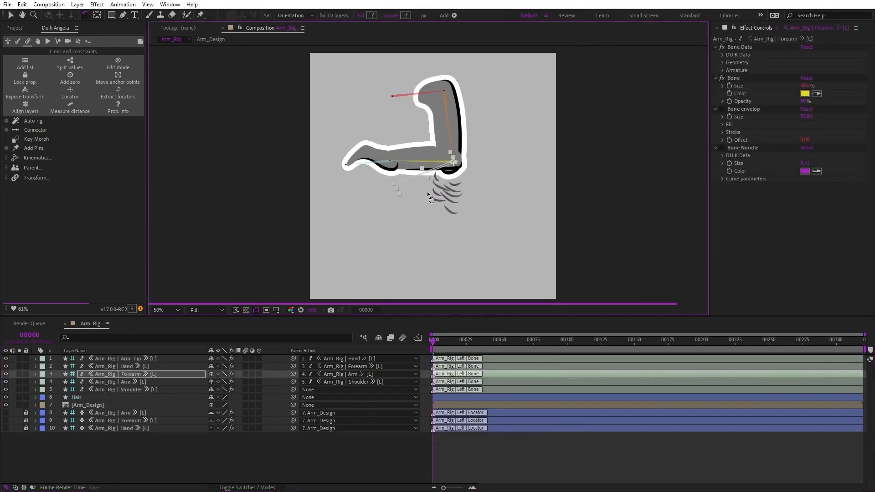
{"action": "key", "text": "ctrl+z"}
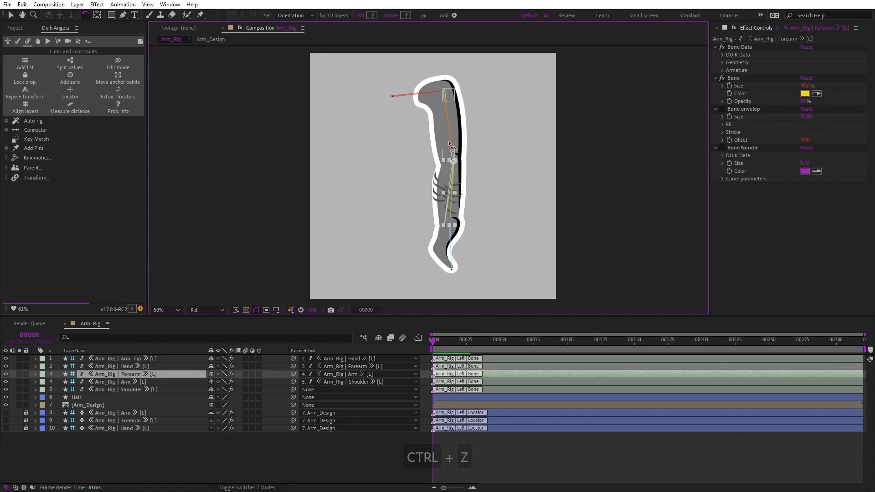
{"action": "left_click_drag", "start_coordinate": [444, 201], "coordinate": [471, 230]}
{"action": "key", "text": "ctrl+z"}
{"action": "key", "text": "ctrl+z"}
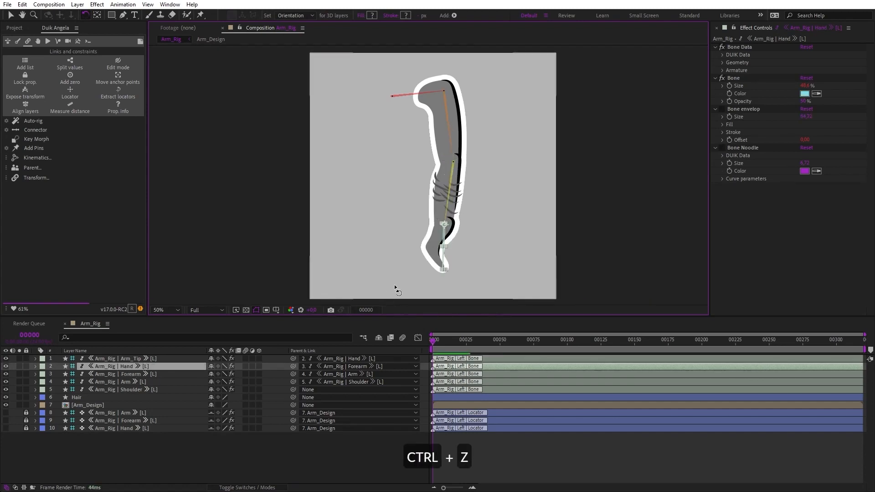
{"action": "key", "text": "v"}
Parent the Hair layer to the Forearm bone, and test the link by rotating the bone and undoing that rotation
{"action": "left_click", "coordinate": [84, 398]}
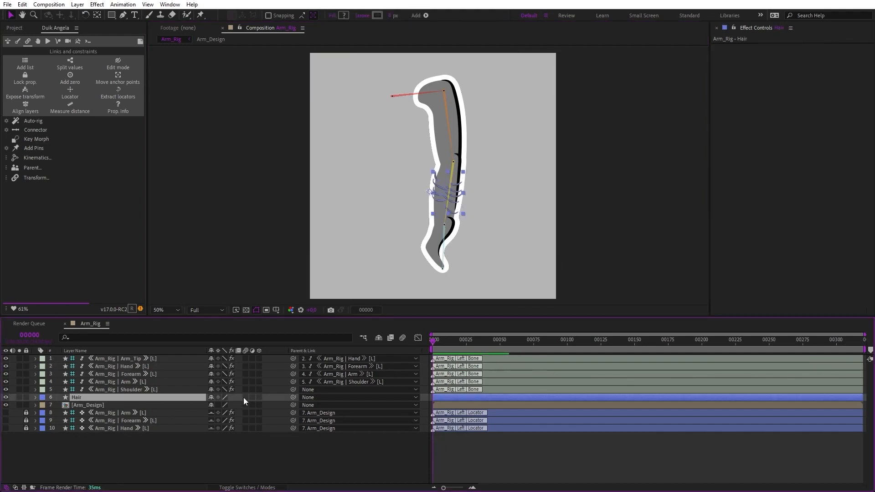
{"action": "left_click_drag", "start_coordinate": [293, 397], "coordinate": [138, 375]}
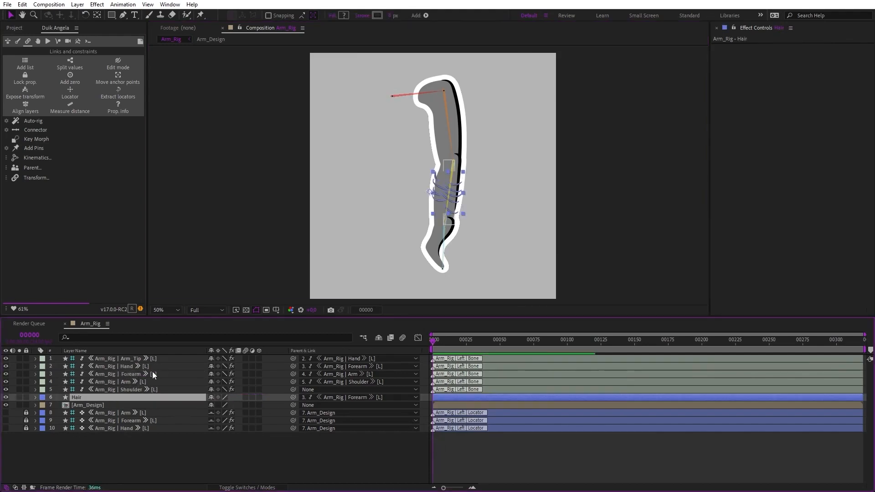
{"action": "left_click", "coordinate": [451, 165]}
{"action": "key", "text": "w"}
{"action": "left_click_drag", "start_coordinate": [445, 195], "coordinate": [420, 166]}
{"action": "key", "text": "ctrl+z"}
{"action": "key", "text": "v"}
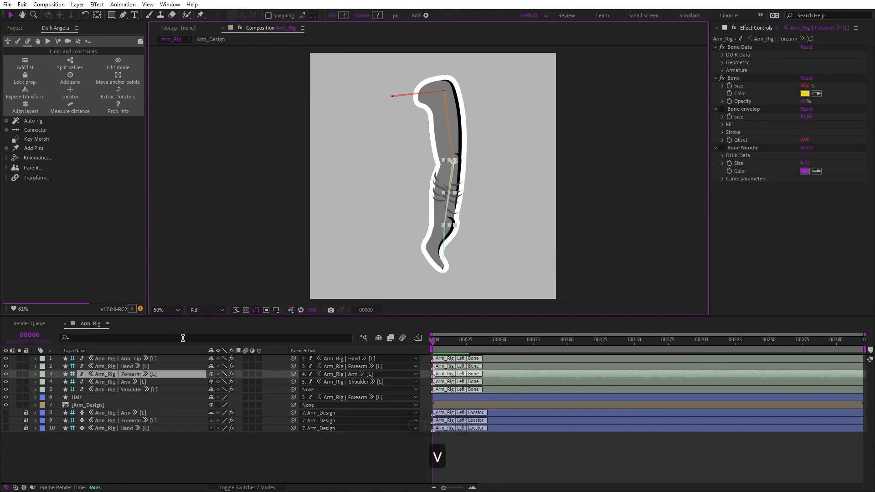
Auto-rig the five bones from Shoulder to Arm_Tip with Duik to create the arm's IK controller, and open Duik's controller tools
{"action": "left_click", "coordinate": [152, 390]}
{"action": "left_click", "coordinate": [154, 359], "text": "shift"}
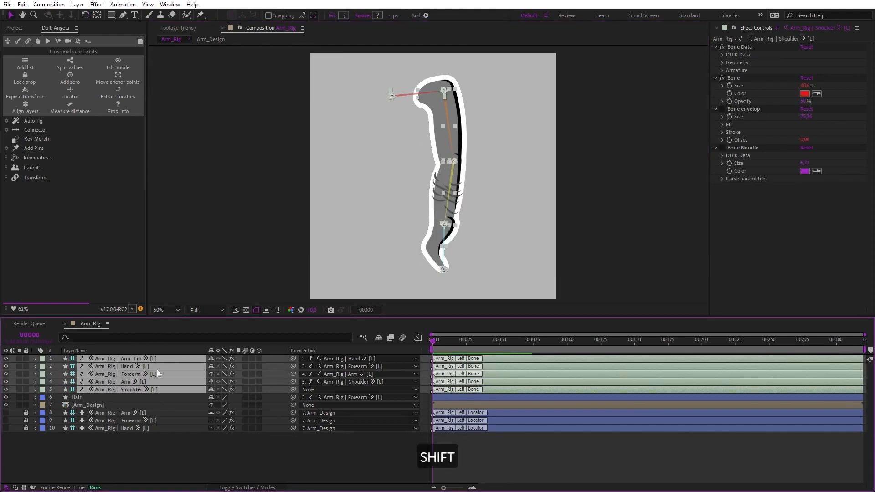
{"action": "left_click", "coordinate": [32, 120]}
{"action": "left_click", "coordinate": [481, 280]}
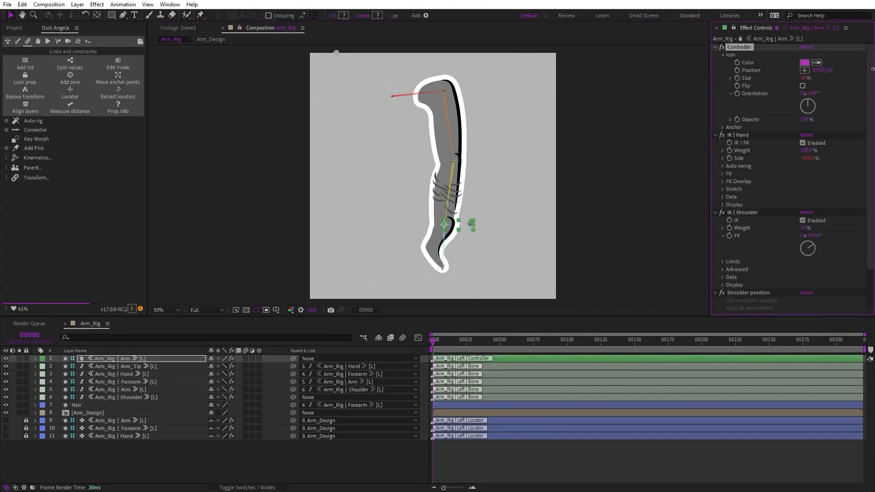
{"action": "left_click", "coordinate": [715, 47]}
{"action": "left_click", "coordinate": [38, 41]}
{"action": "key", "text": "ctrl+z"}
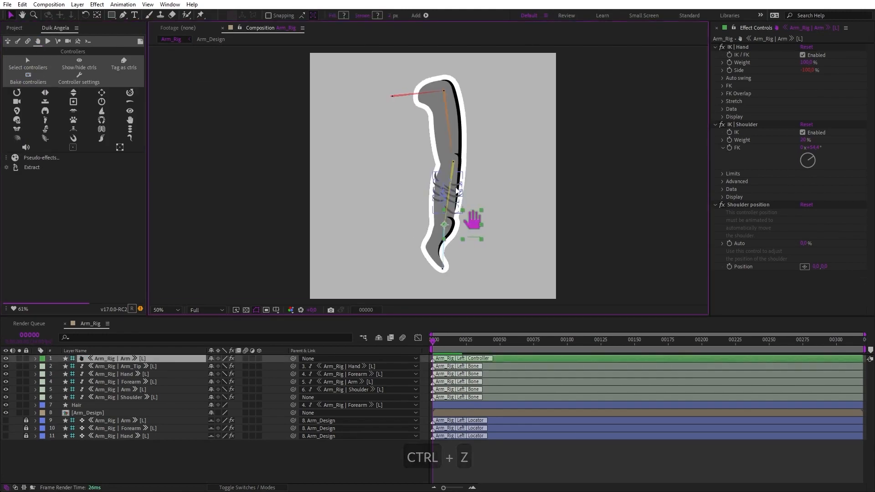
Hide the five bone layers from Arm_Tip to Shoulder in Arm_Rig, and deselect them
{"action": "left_click", "coordinate": [95, 396]}
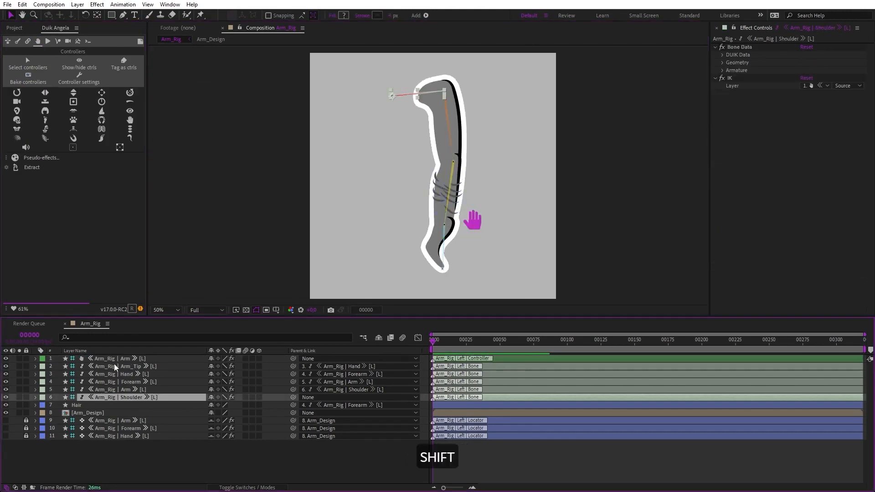
{"action": "left_click", "coordinate": [116, 367], "text": "shift"}
{"action": "left_click_drag", "start_coordinate": [6, 366], "coordinate": [6, 397]}
{"action": "left_click", "coordinate": [528, 125]}
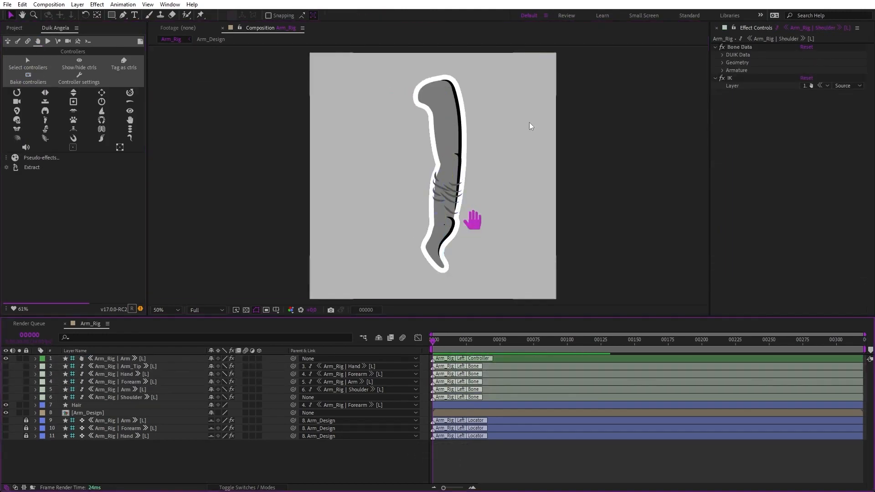
Move the hand-shaped controller around to test the arm's IK, undo the last change, and reposition the controller
{"action": "left_click", "coordinate": [473, 223]}
{"action": "left_click_drag", "start_coordinate": [470, 224], "coordinate": [455, 195]}
{"action": "left_click_drag", "start_coordinate": [408, 165], "coordinate": [416, 210]}
{"action": "key", "text": "w"}
{"action": "key", "text": "ctrl+z"}
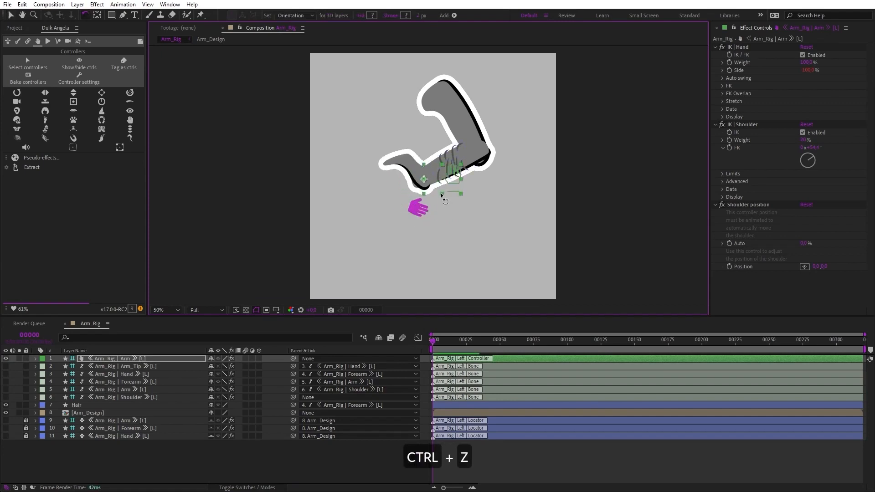
{"action": "key", "text": "v"}
{"action": "left_click_drag", "start_coordinate": [454, 173], "coordinate": [467, 220]}
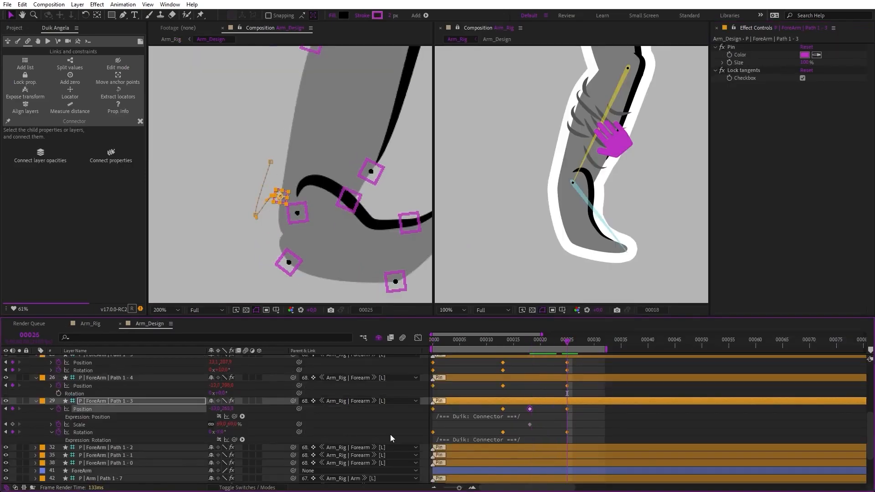
Scale up the ForeArm Path 1 - 3 pin at frame 25 in Arm_Design, and scrub the timeline to check the wrist deformation
{"action": "left_click_drag", "start_coordinate": [233, 424], "coordinate": [243, 431]}
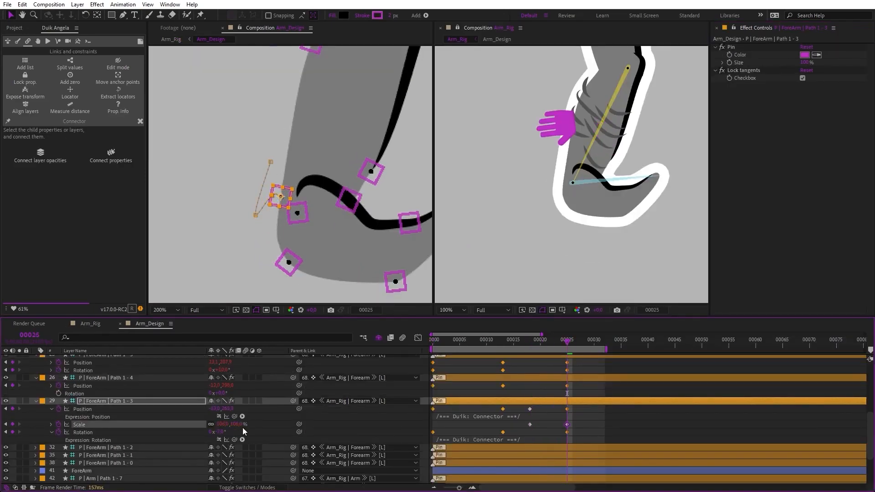
{"action": "left_click_drag", "start_coordinate": [551, 341], "coordinate": [518, 340]}
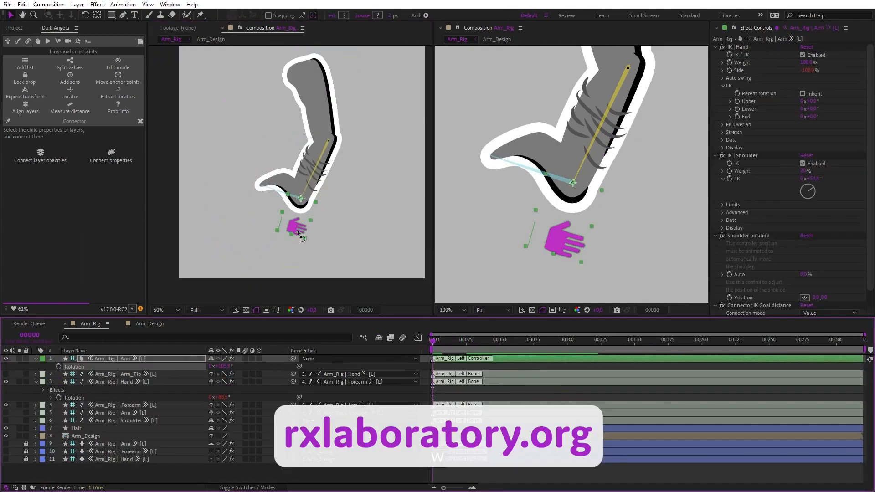
Rotate the hand-shaped controller in Arm_Rig to swing the hand, and hide the Hand and Forearm bones
{"action": "left_click_drag", "start_coordinate": [298, 232], "coordinate": [314, 168]}
{"action": "left_click_drag", "start_coordinate": [6, 405], "coordinate": [6, 382]}
{"action": "key", "text": "u"}
{"action": "left_click", "coordinate": [128, 359]}
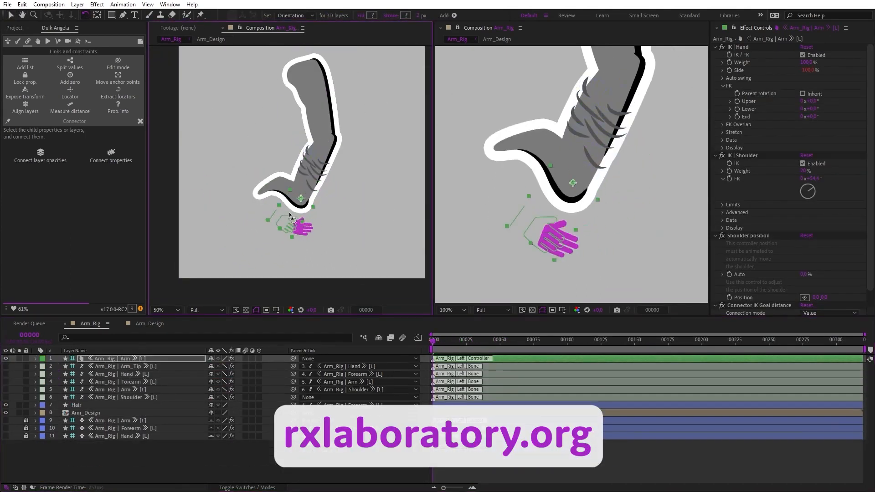